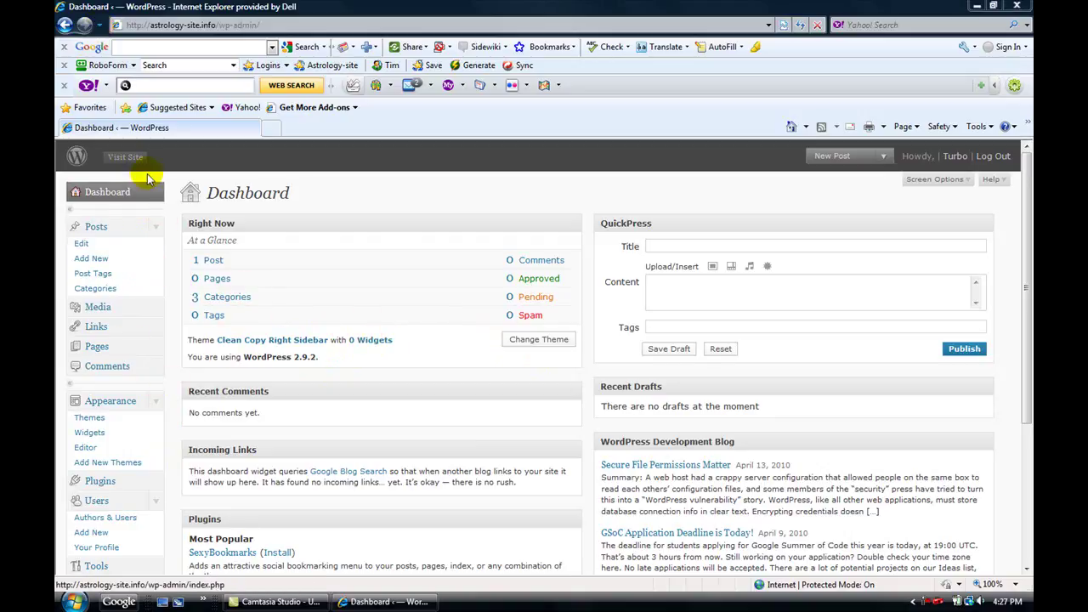
Step: View the live site's front page with its Hello world! post, then minimize the browser
left_click(125, 156)
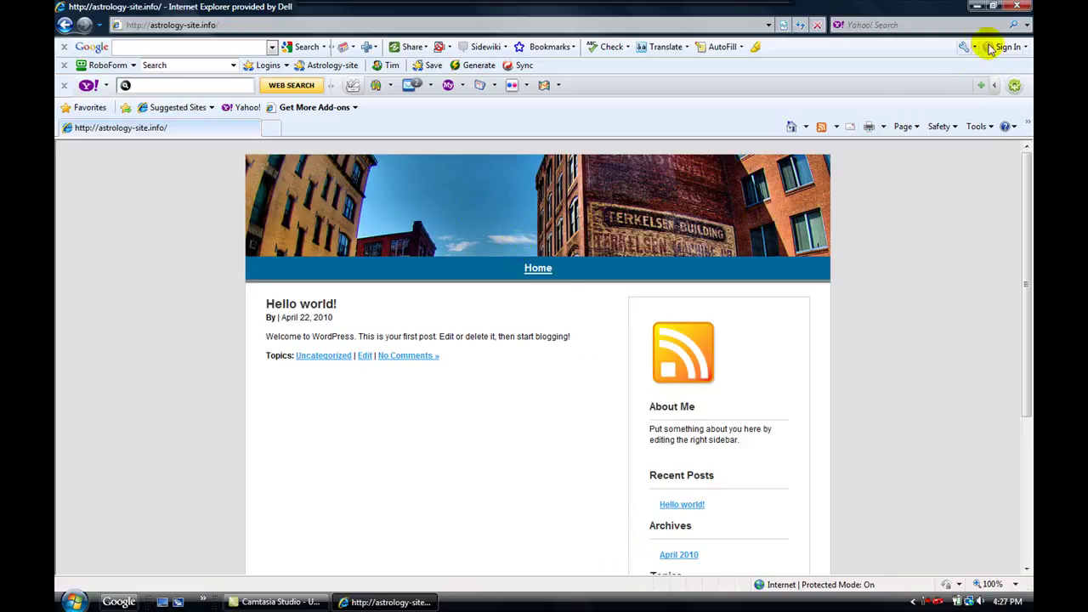
left_click(977, 7)
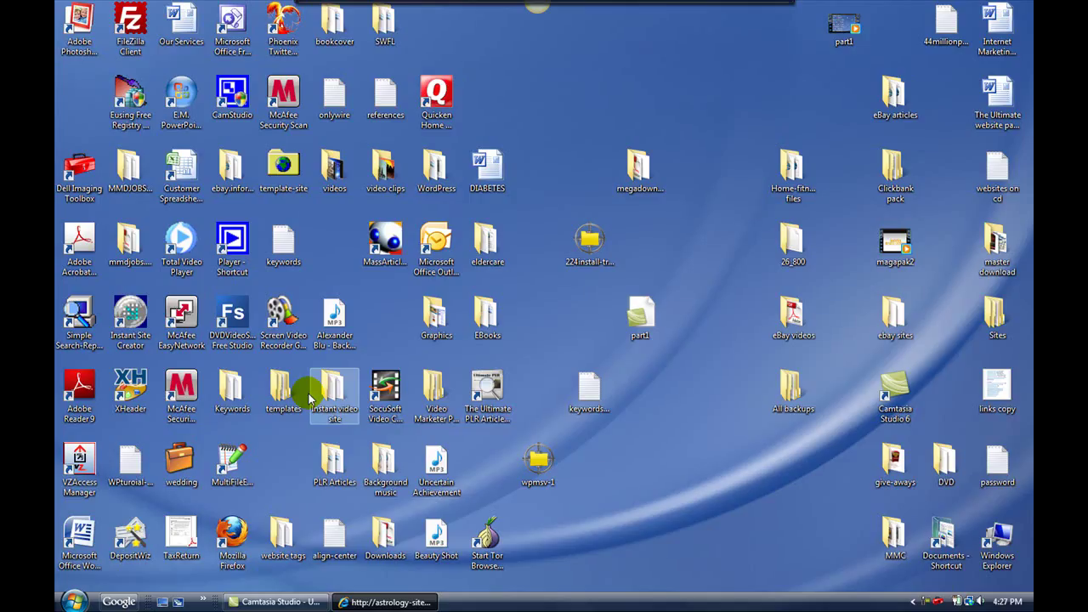
Step: Launch XHeader and browse the Audio header templates in the library without choosing one
left_click(128, 397)
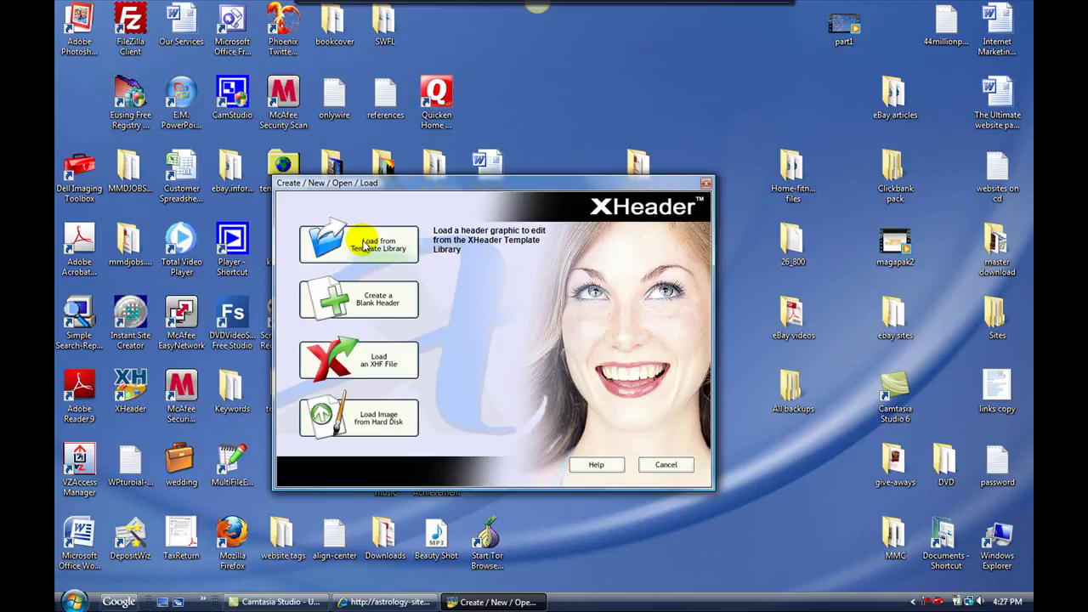
left_click(363, 242)
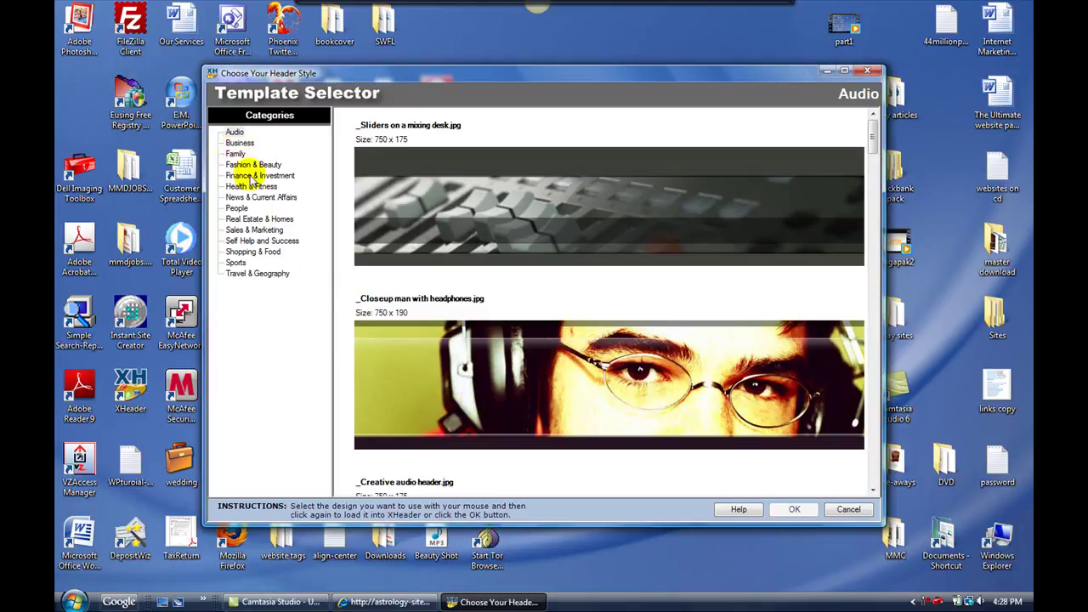
scroll(478, 388, "down", 3)
scroll(479, 388, "down", 10)
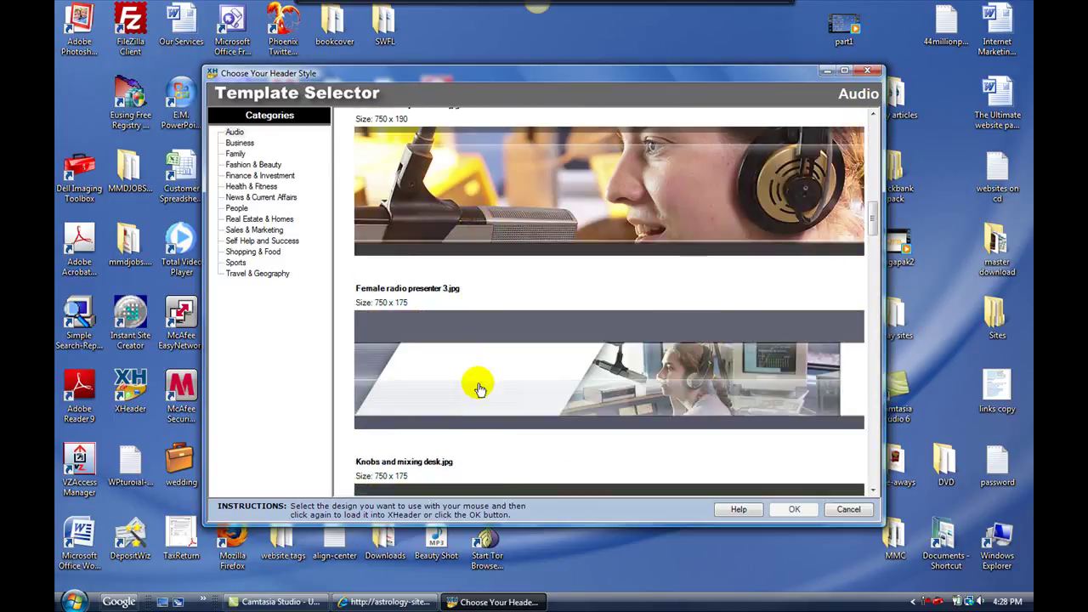
scroll(478, 387, "down", 3)
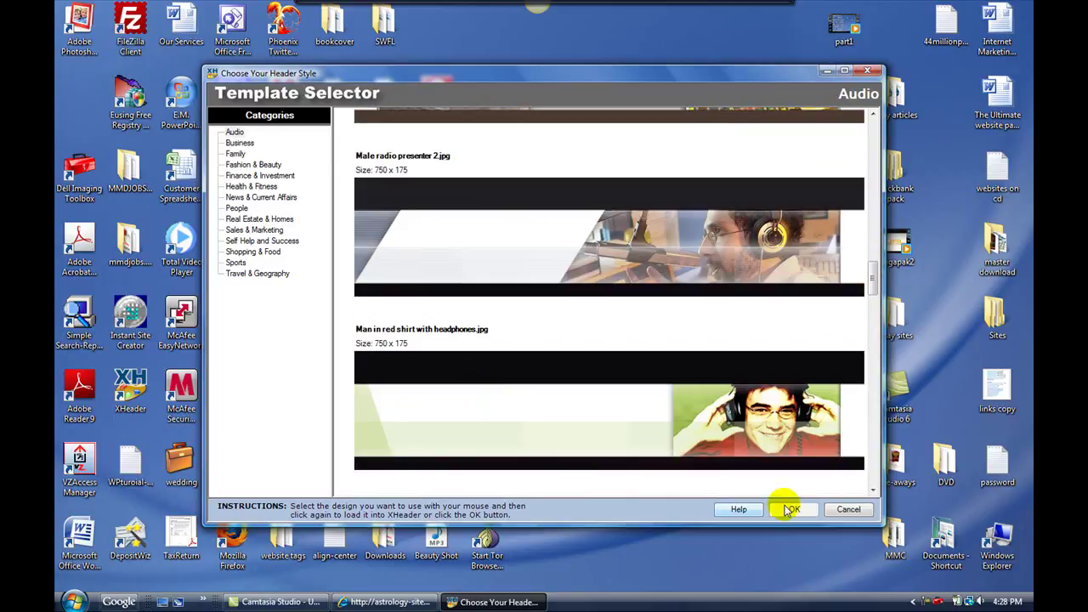
left_click(848, 510)
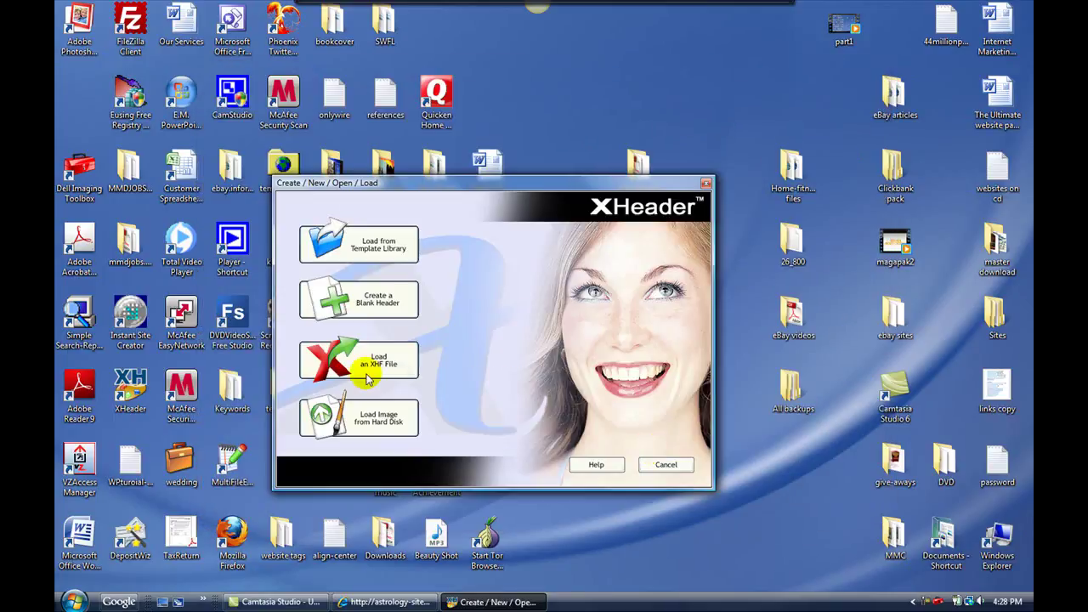
Step: Create a blank header canvas with width 860 and height 200
left_click(344, 295)
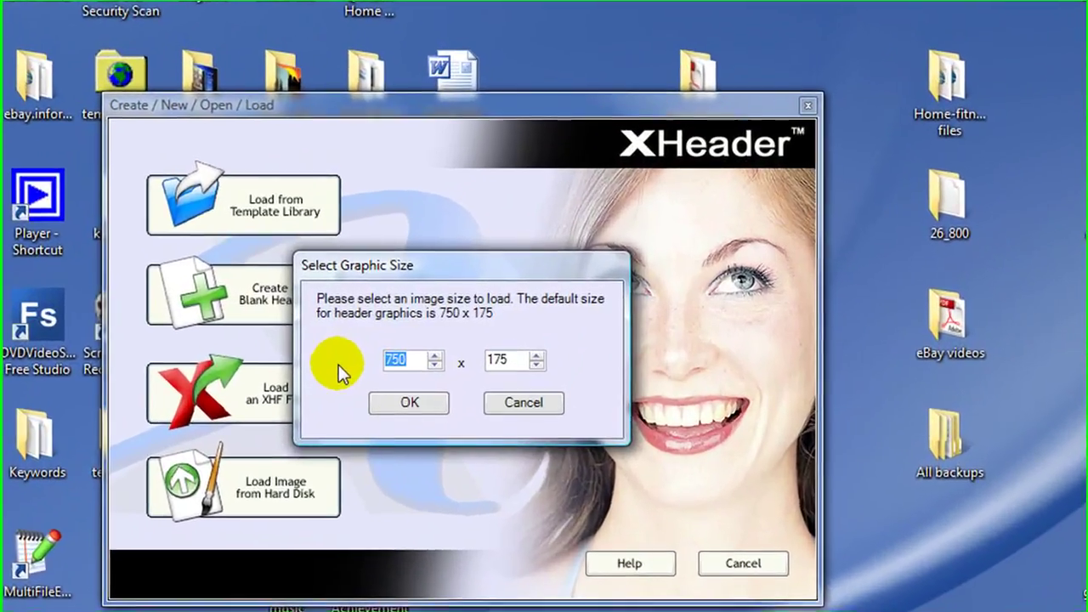
type("860")
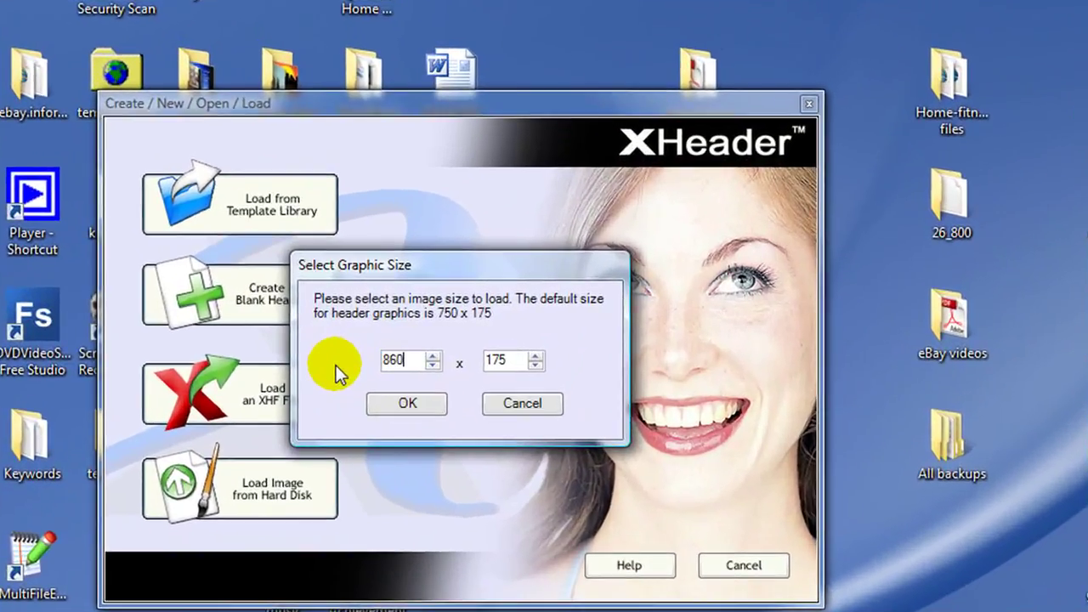
left_click_drag(512, 362, 471, 359)
type("200")
left_click(410, 404)
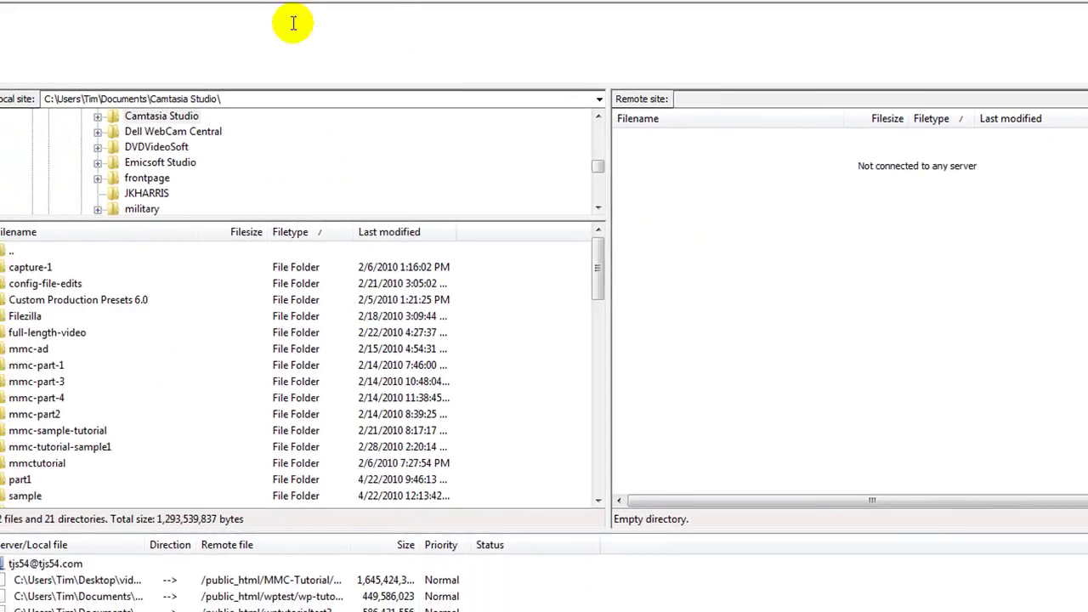
Step: In Site Manager, select astrology-site.info and enter a new login name and password
left_click(5, 0)
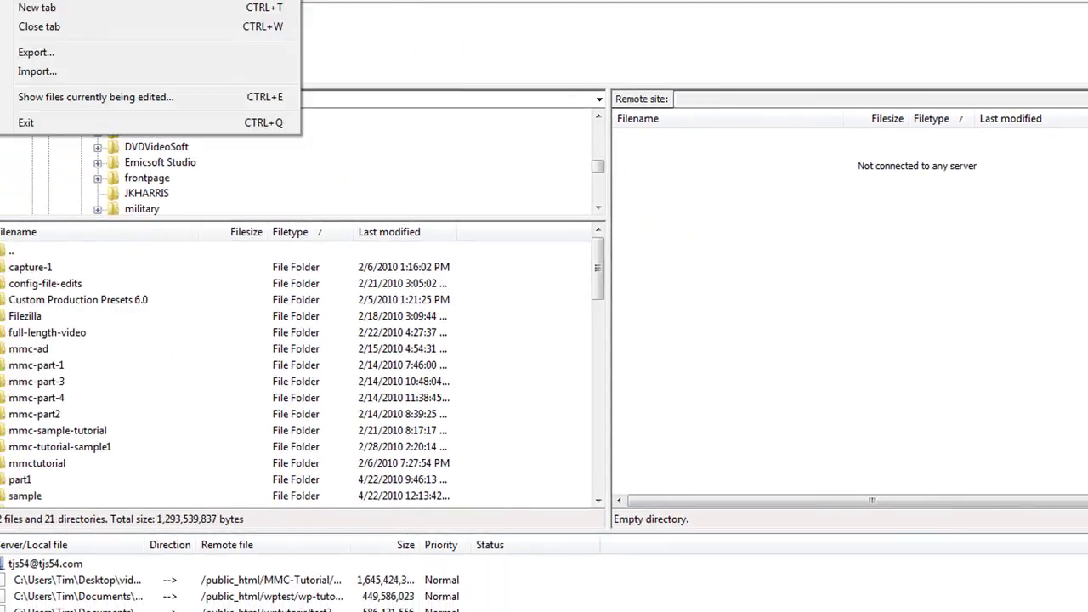
left_click(51, 0)
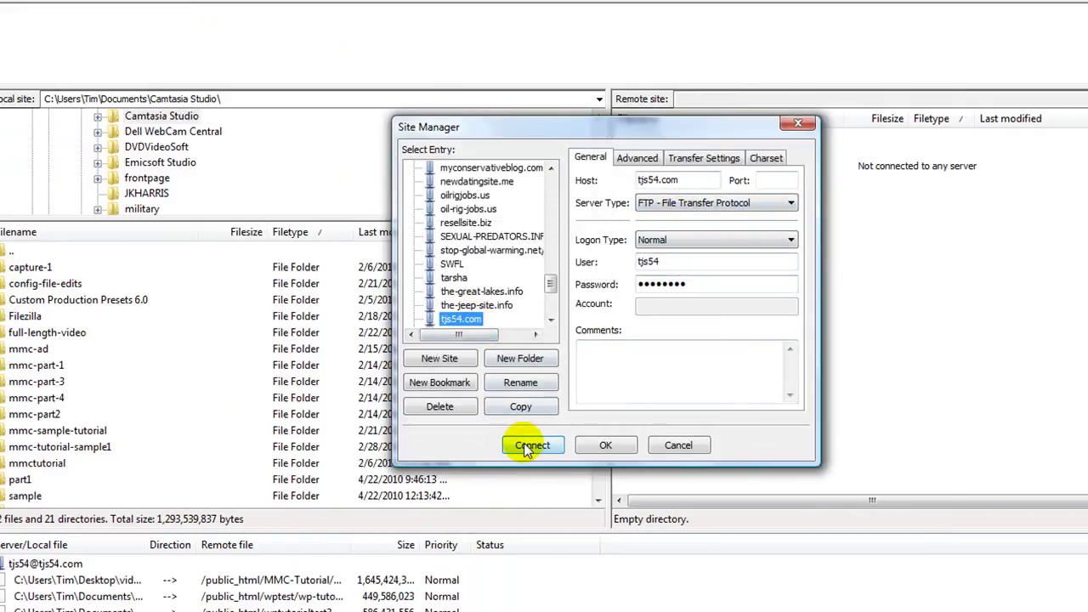
left_click_drag(551, 283, 548, 189)
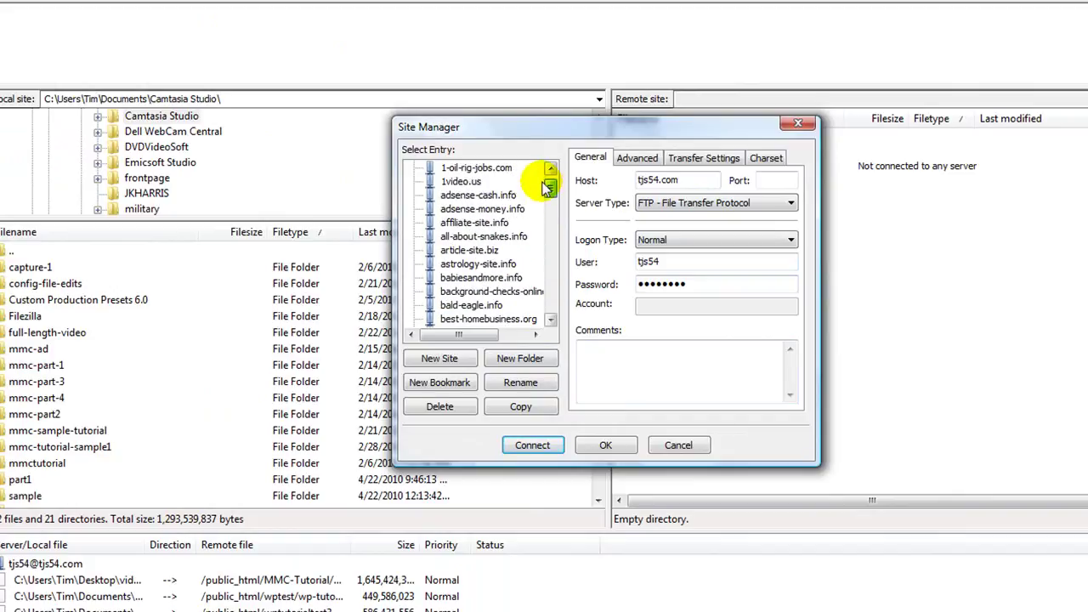
left_click(486, 264)
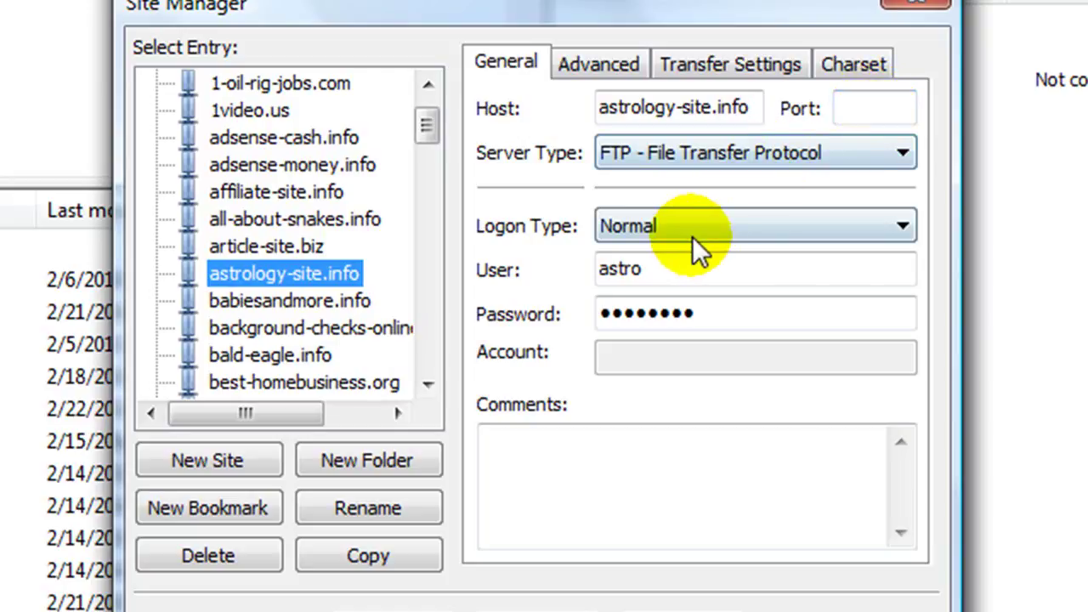
left_click_drag(668, 265, 544, 314)
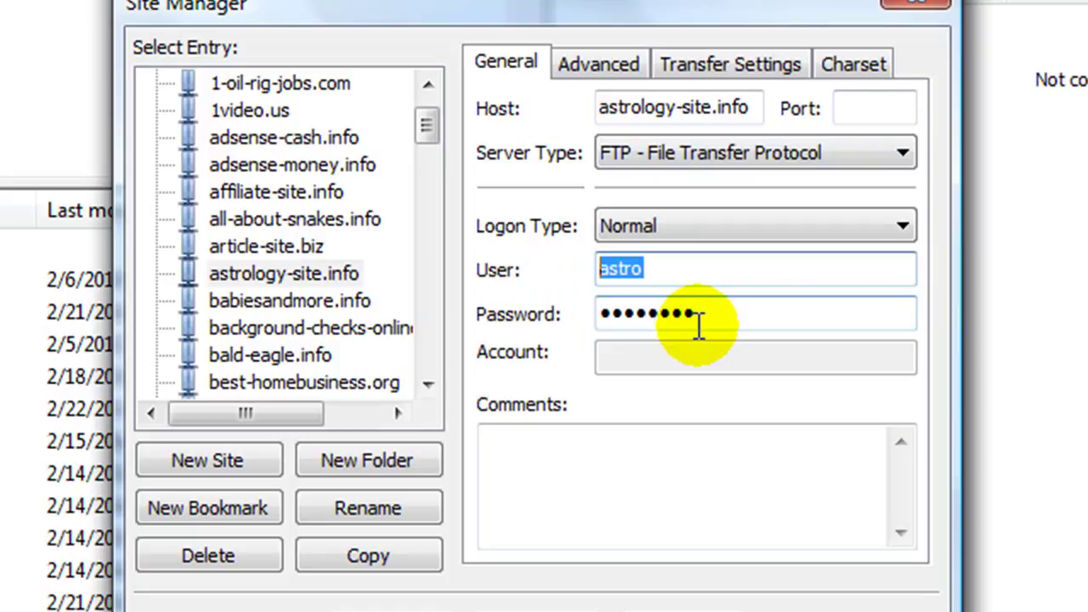
type("admin")
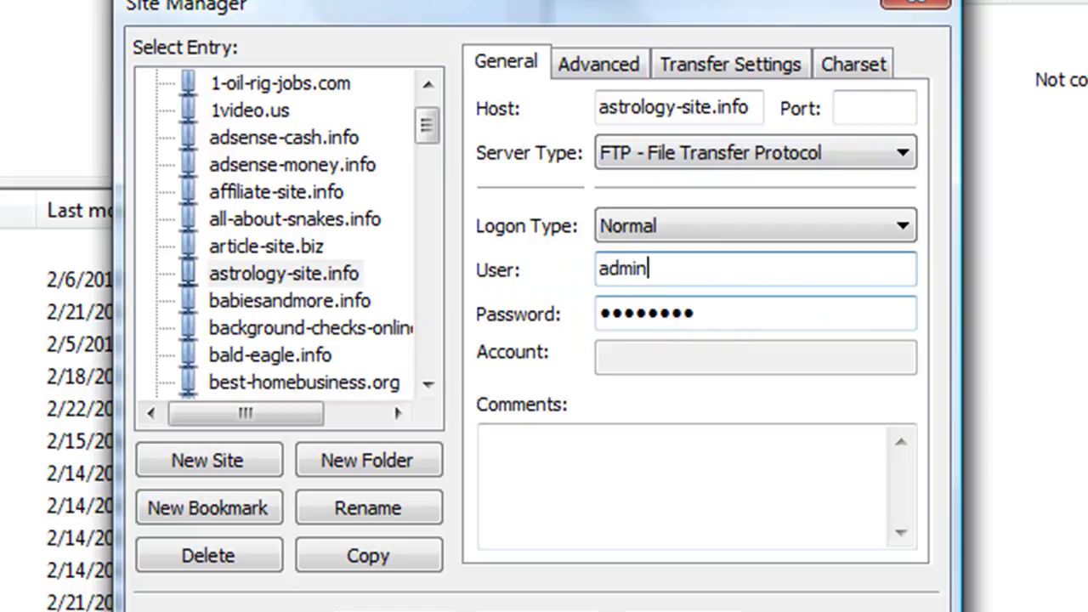
double_click(698, 325)
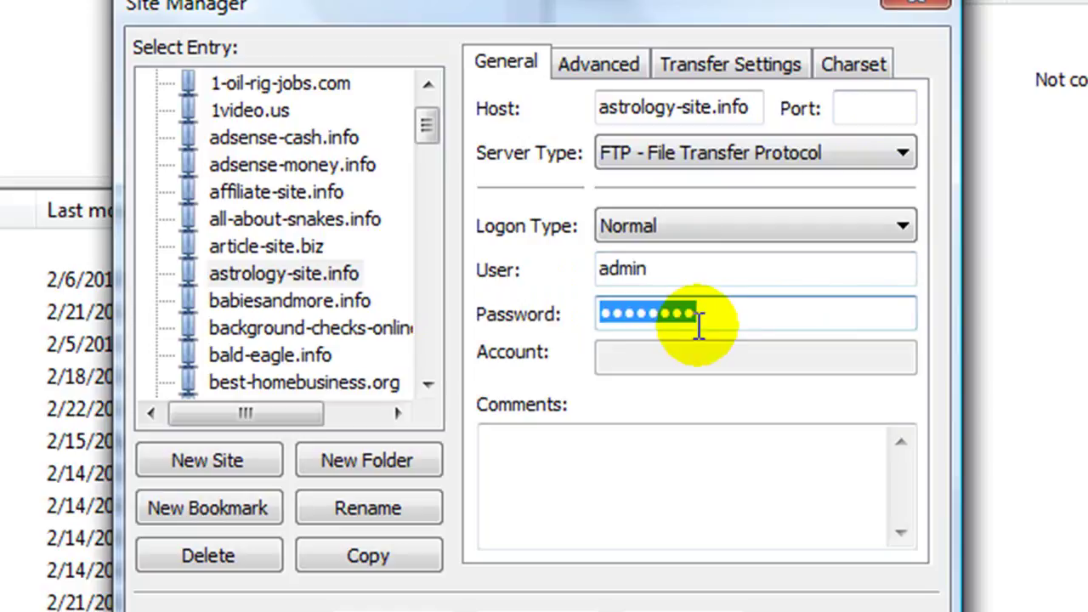
type("pass")
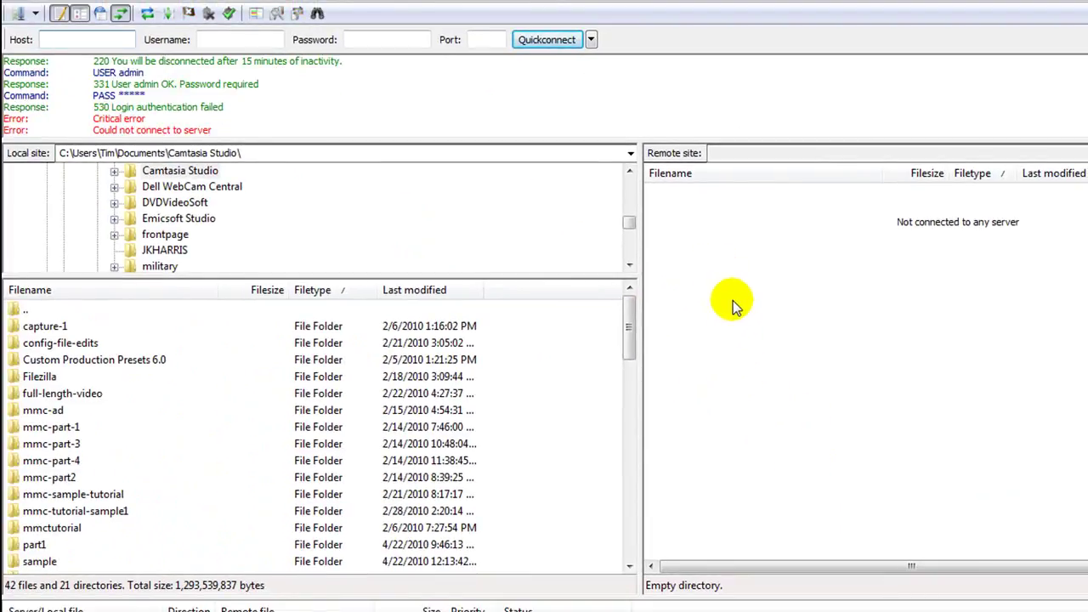
Step: Reopen Site Manager and connect to astrology-site.info with the saved entry
left_click(19, 5)
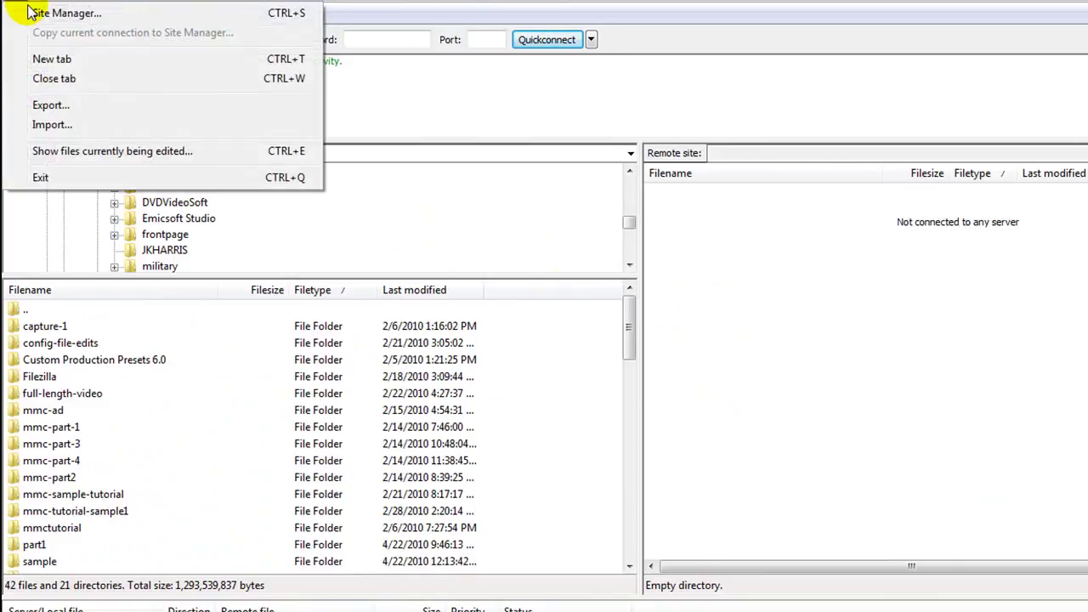
left_click(17, 7)
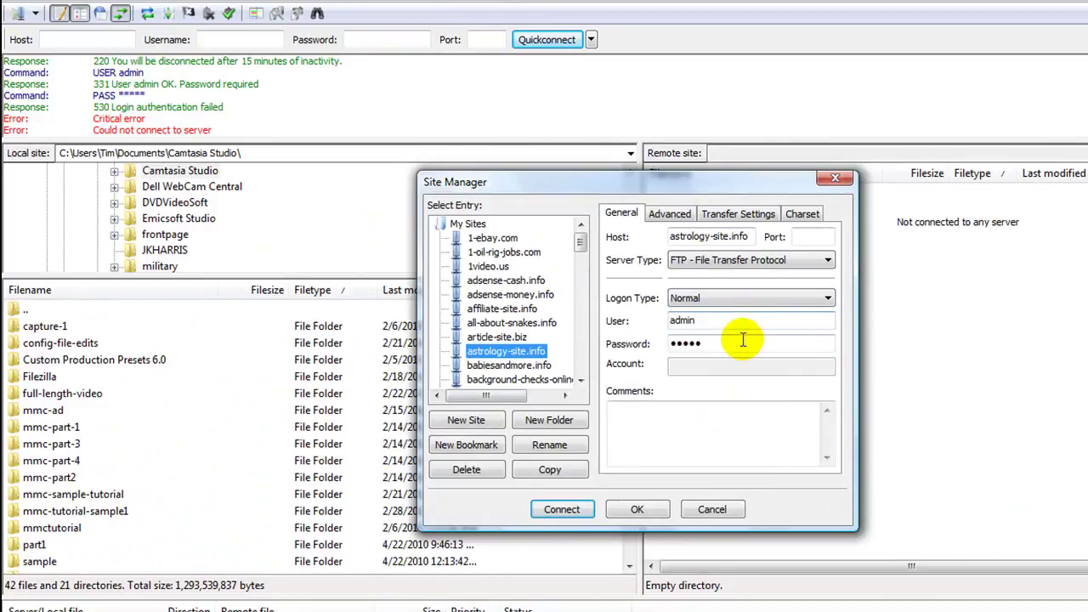
double_click(748, 320)
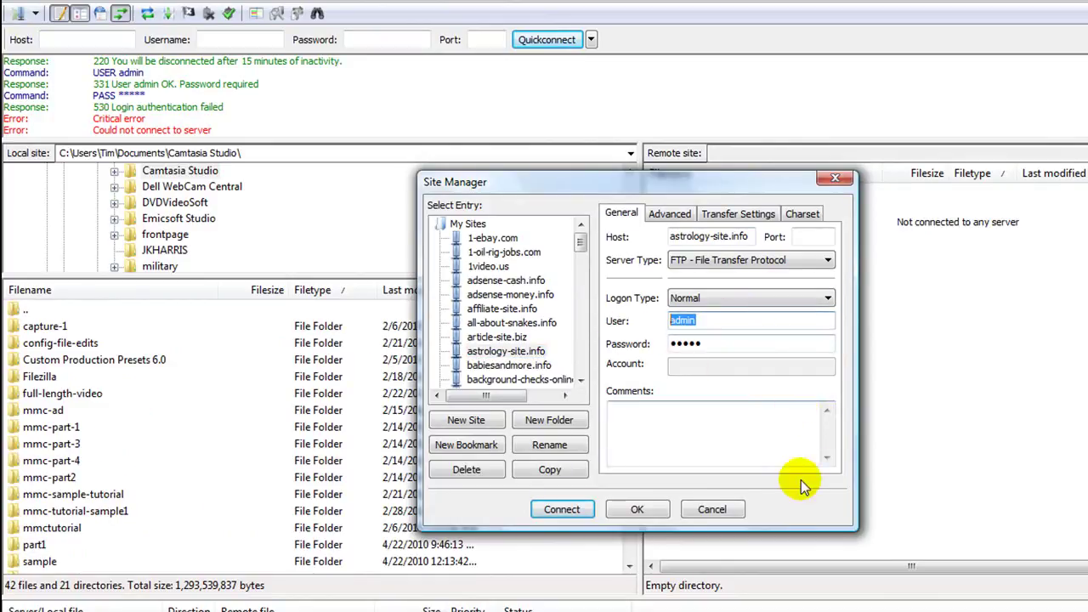
key("F10")
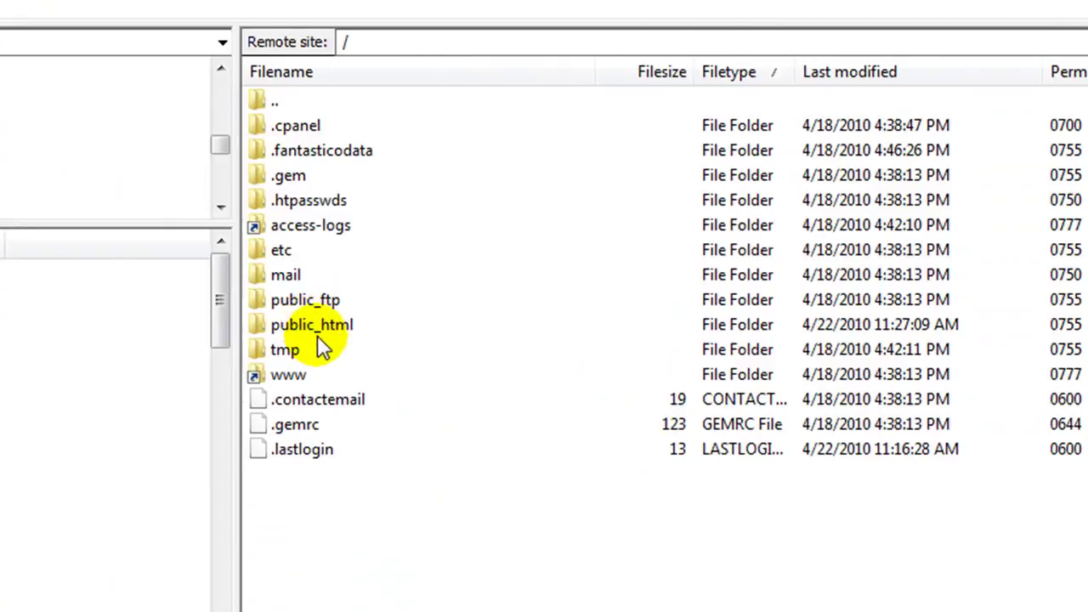
Step: Browse public_html/wp-content/themes/cleancopy/clean-copy-right-sidebar-1/images on the server and select header.jpg
left_click(336, 331)
double_click(336, 332)
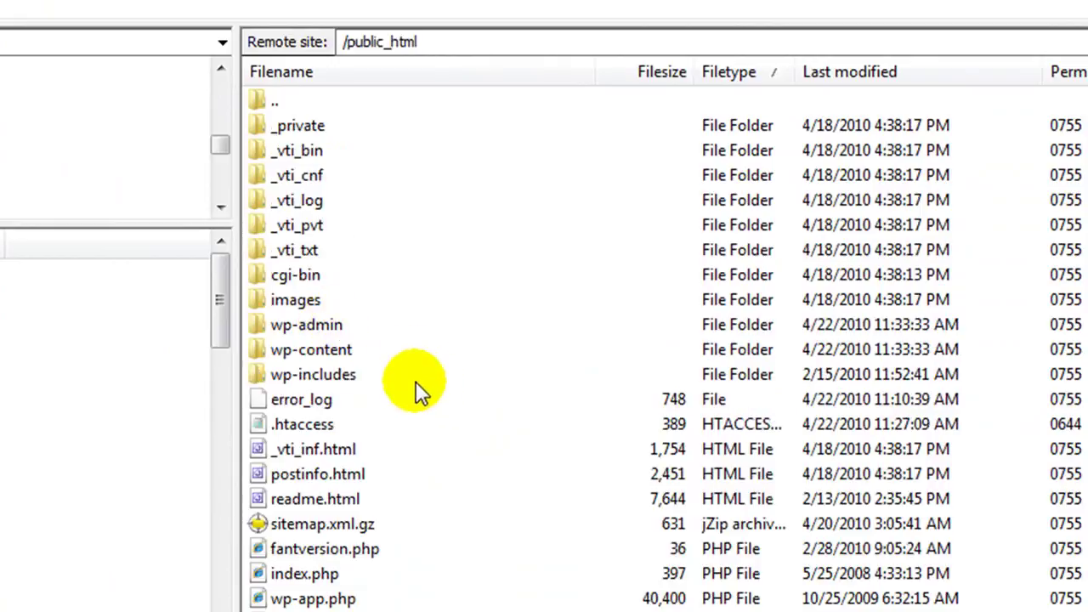
double_click(309, 351)
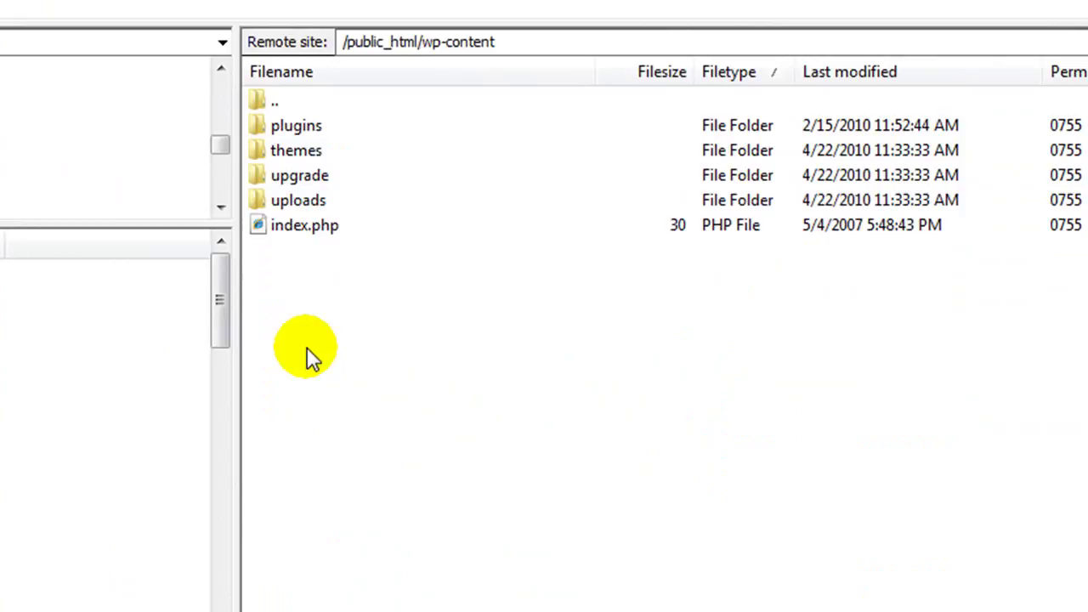
double_click(274, 149)
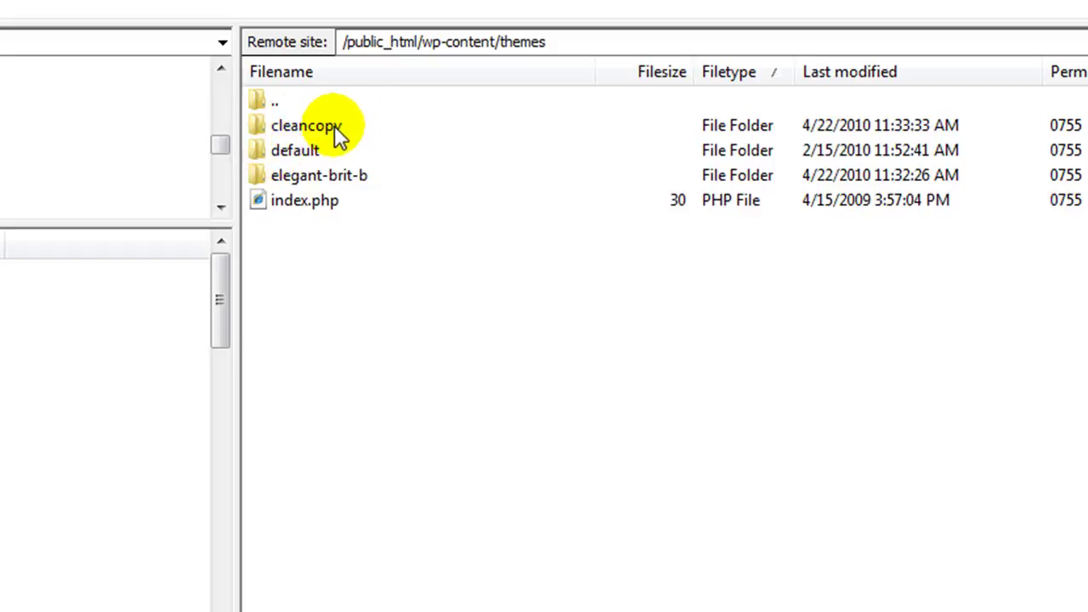
double_click(335, 128)
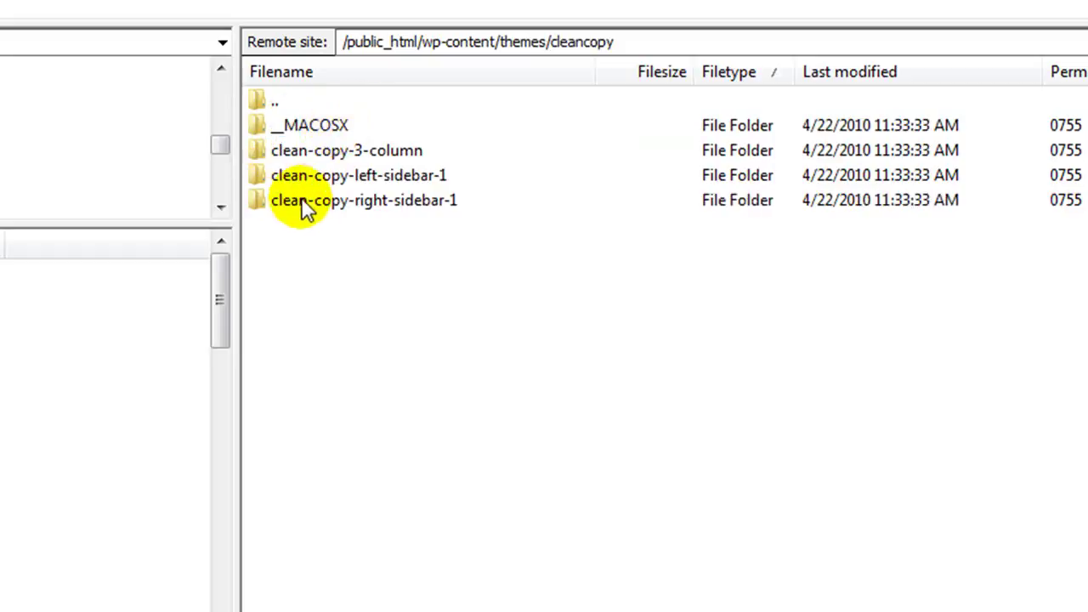
left_click(404, 204)
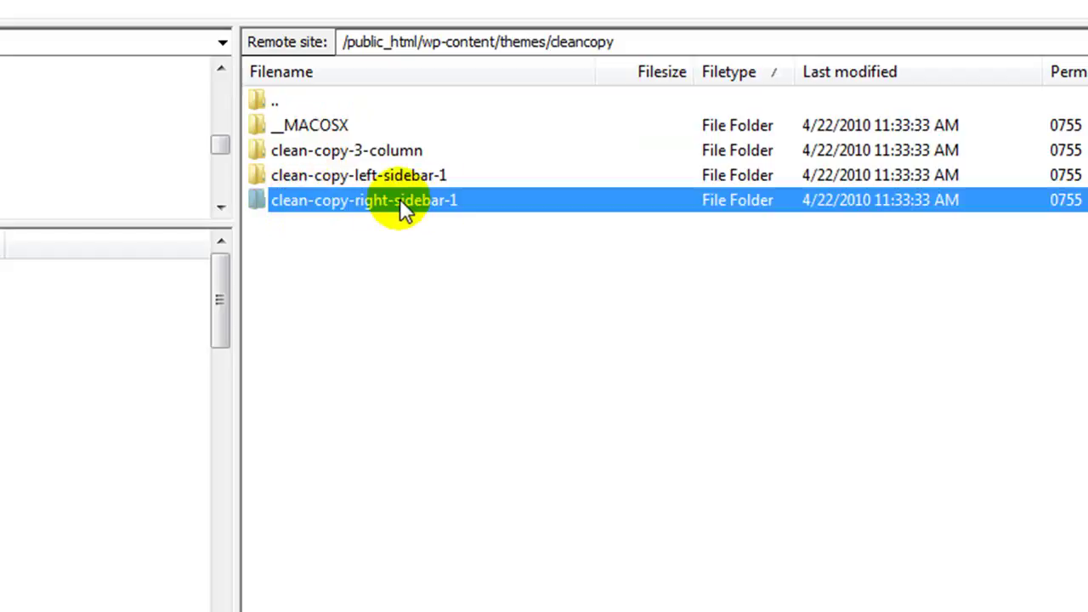
double_click(401, 204)
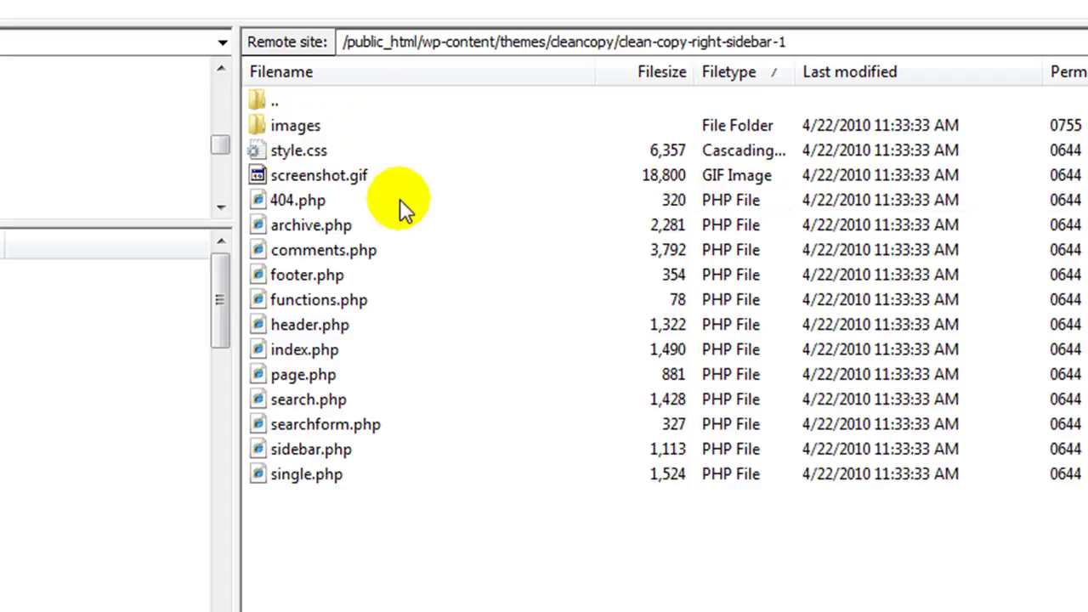
left_click(261, 124)
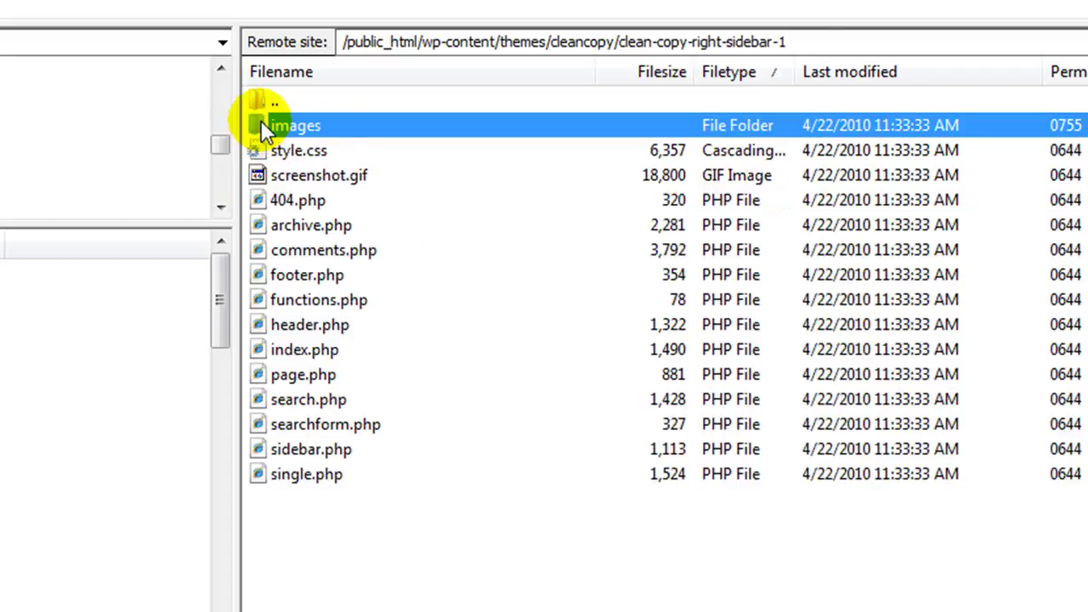
double_click(261, 121)
left_click(305, 151)
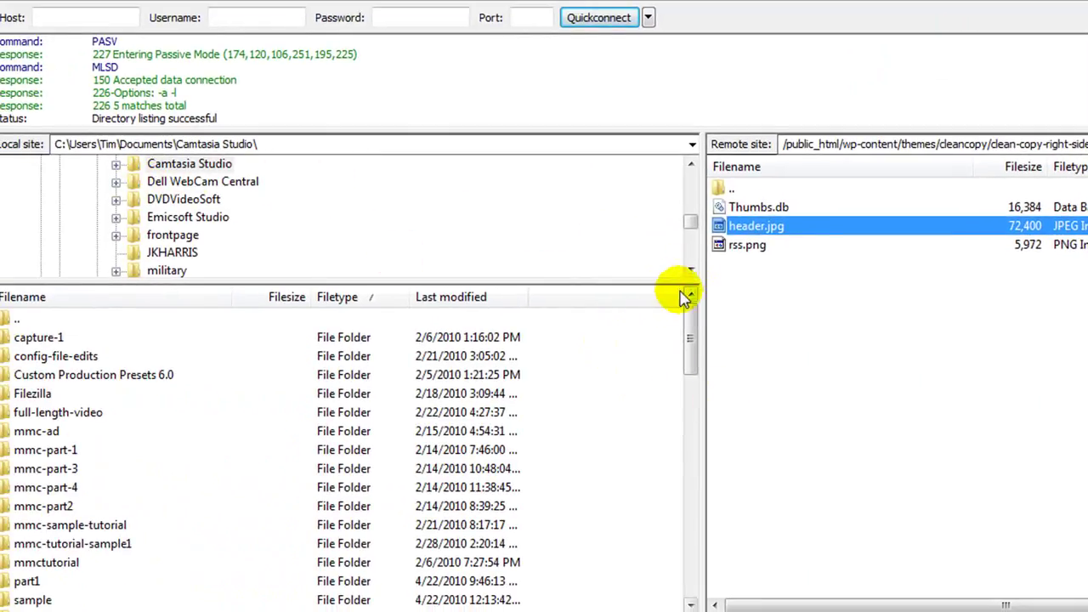
Step: Make the local Desktop the destination and download header.jpg to it
left_click_drag(692, 226, 700, 158)
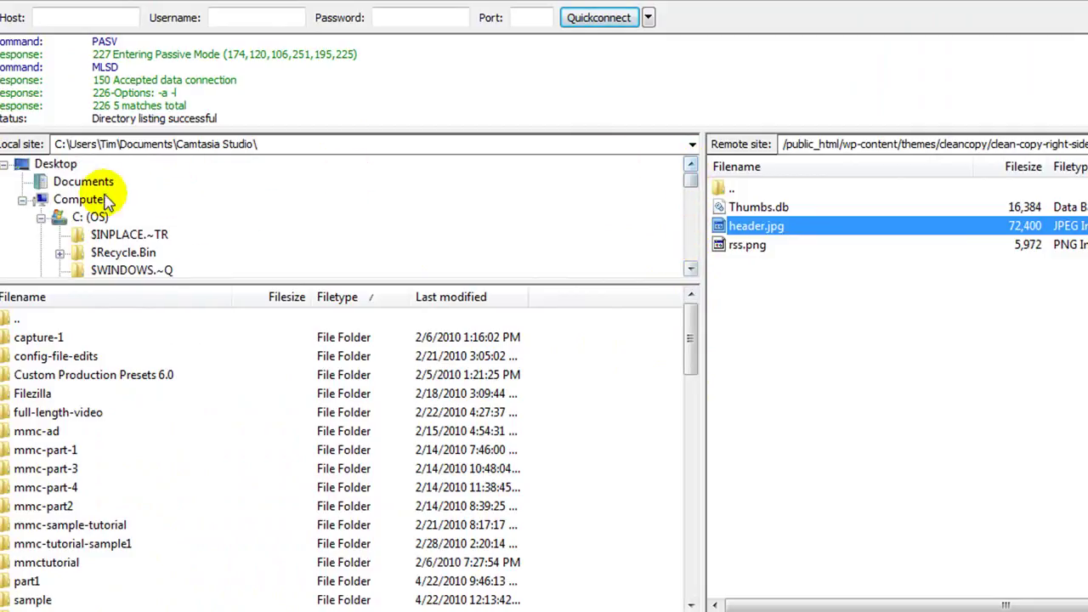
left_click(71, 168)
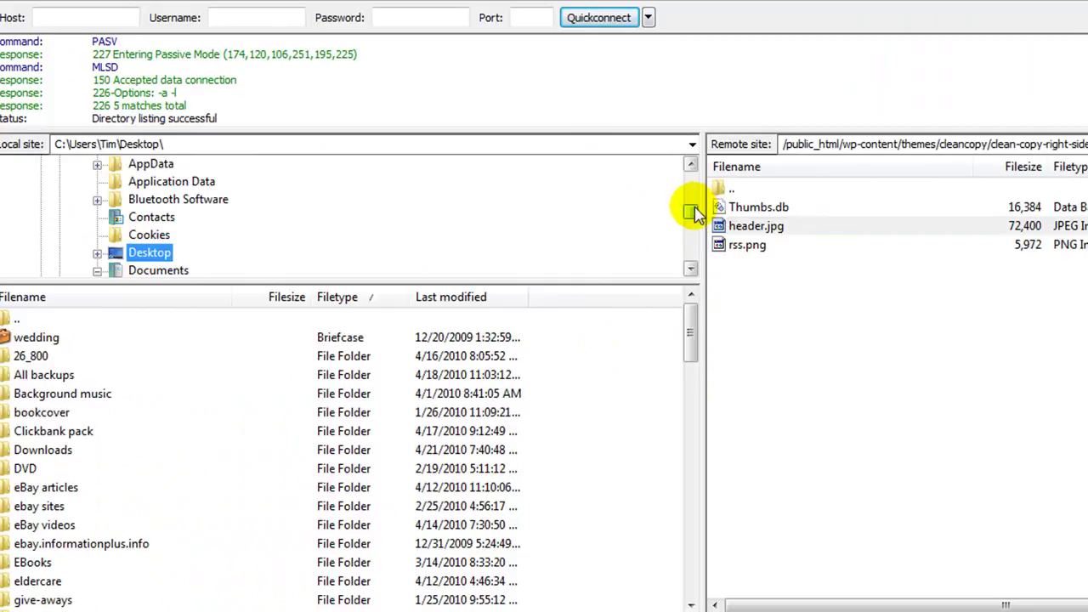
left_click_drag(692, 213, 655, 176)
left_click(44, 164)
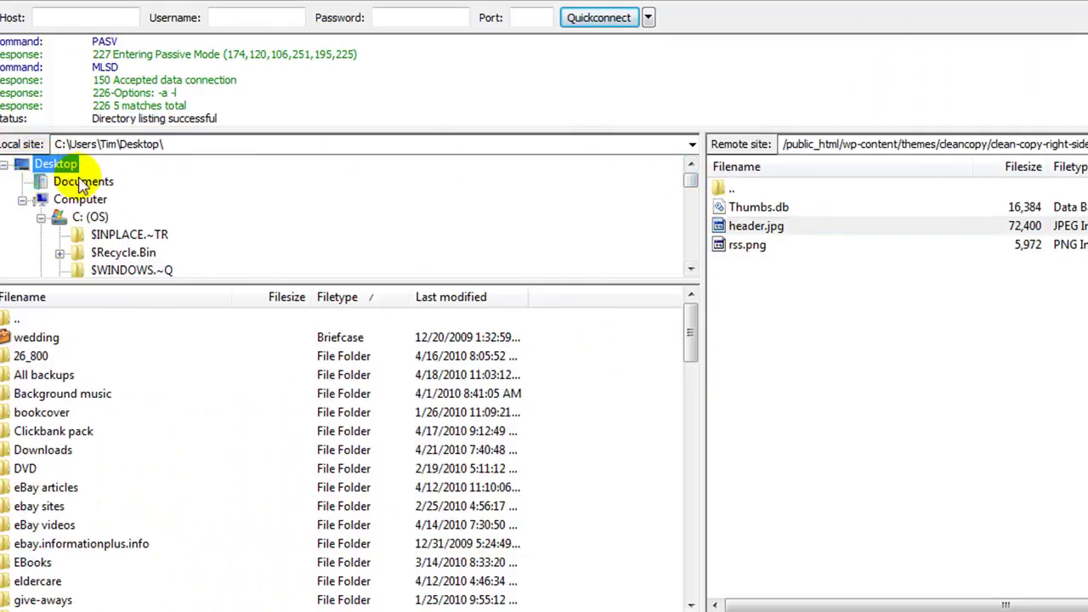
left_click(729, 233)
right_click(730, 233)
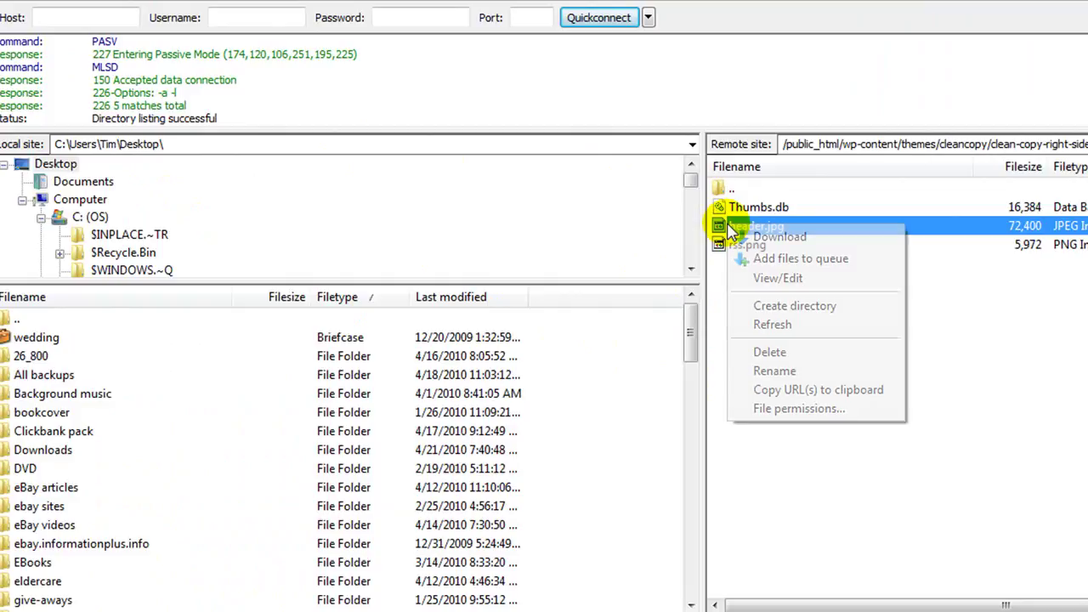
left_click(769, 238)
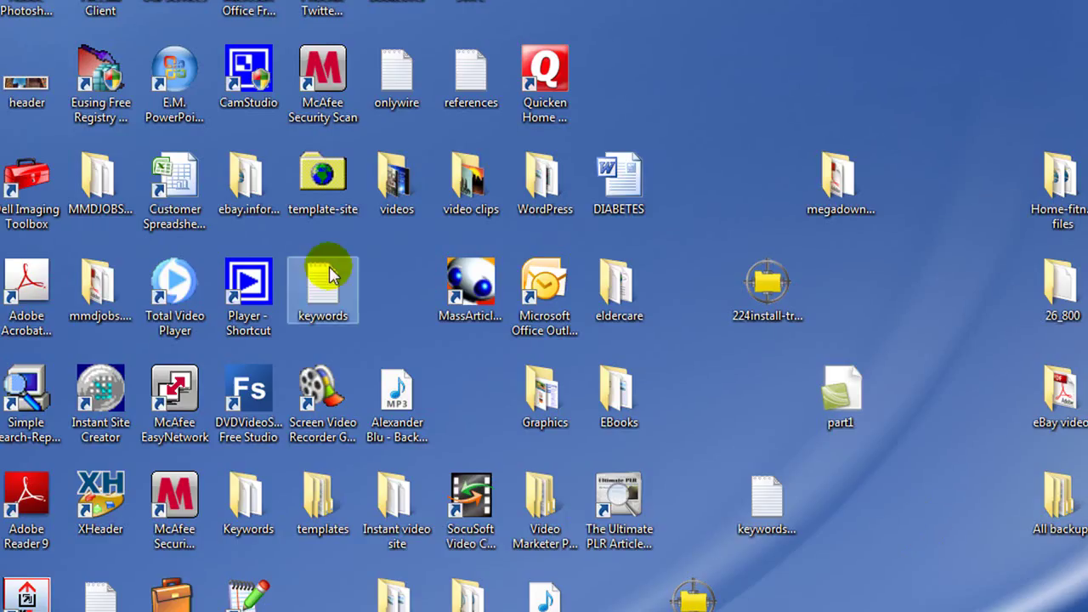
Step: Check the downloaded header image's Details properties, confirming it is 860 x 200 pixels
left_click_drag(25, 95, 732, 398)
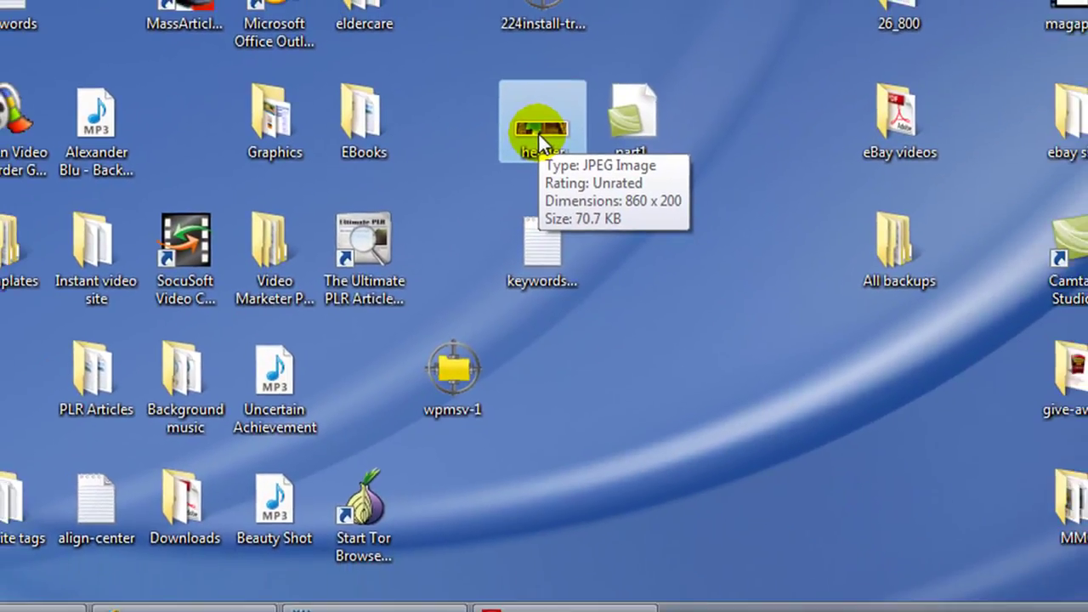
right_click(538, 133)
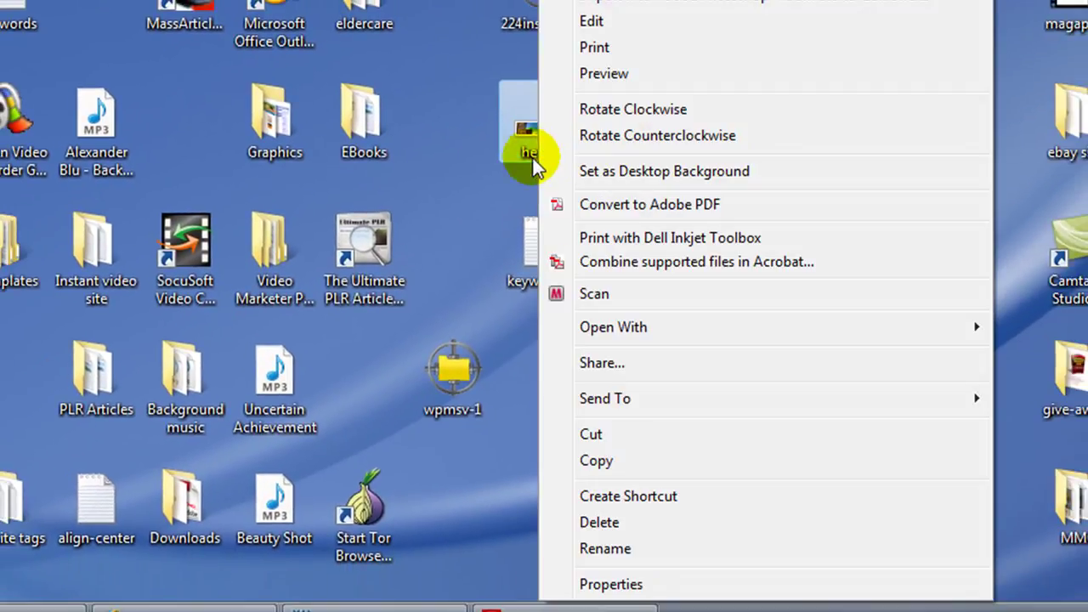
left_click(624, 585)
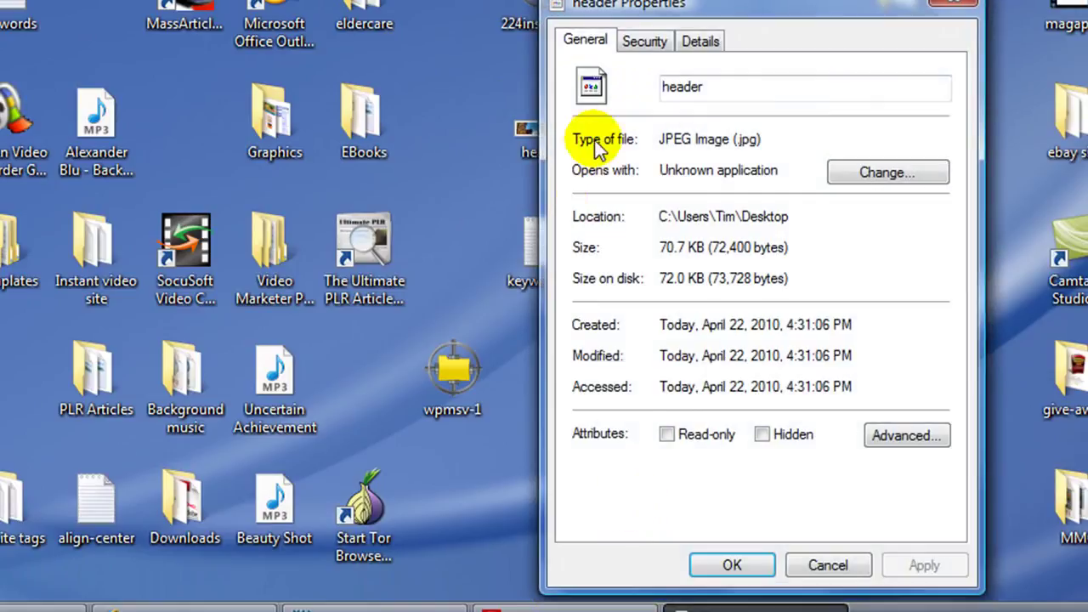
left_click(699, 44)
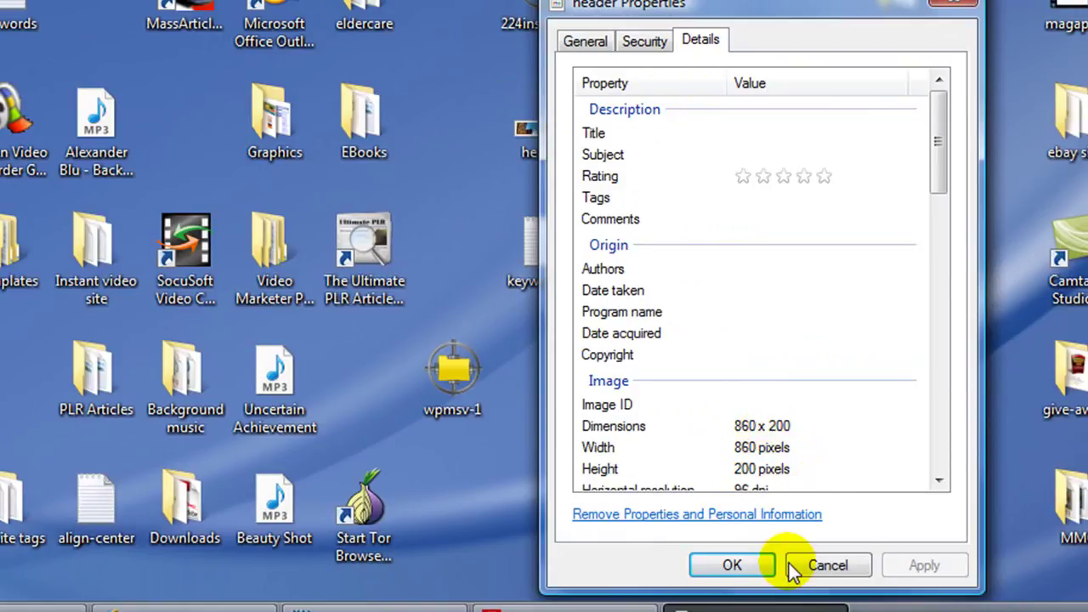
left_click_drag(775, 2, 624, 0)
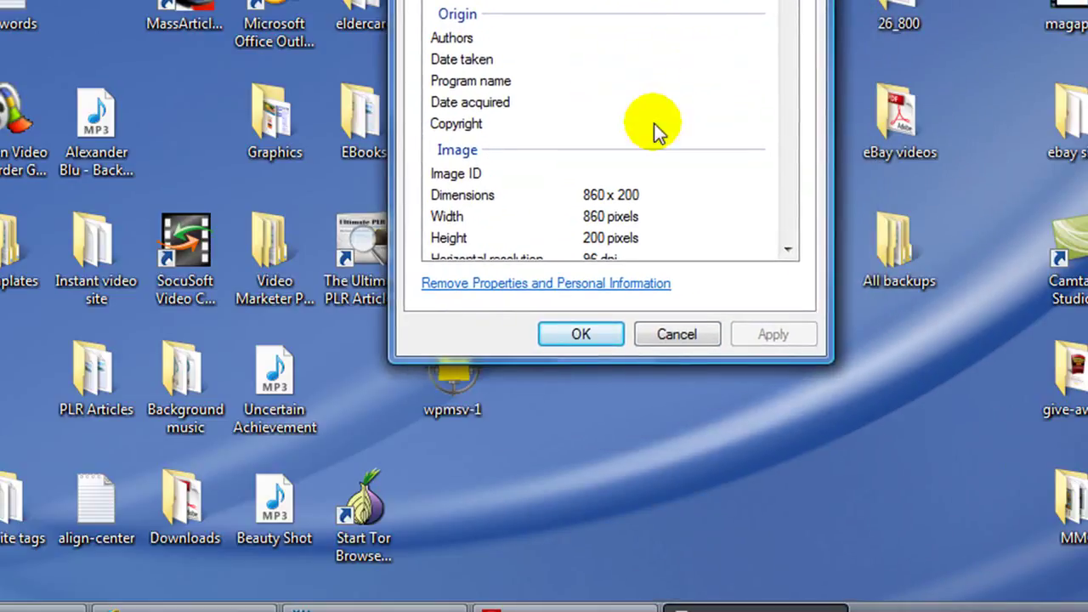
left_click(667, 336)
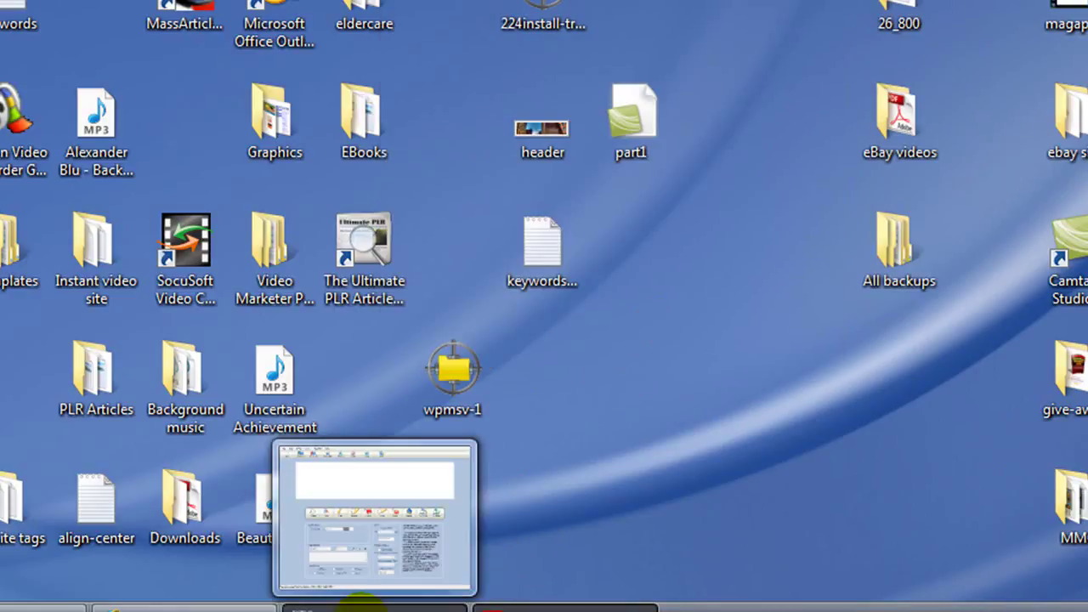
Step: With the Image tool, browse the Desktop in Medium Icons view and insert the saturn picture
left_click(372, 607)
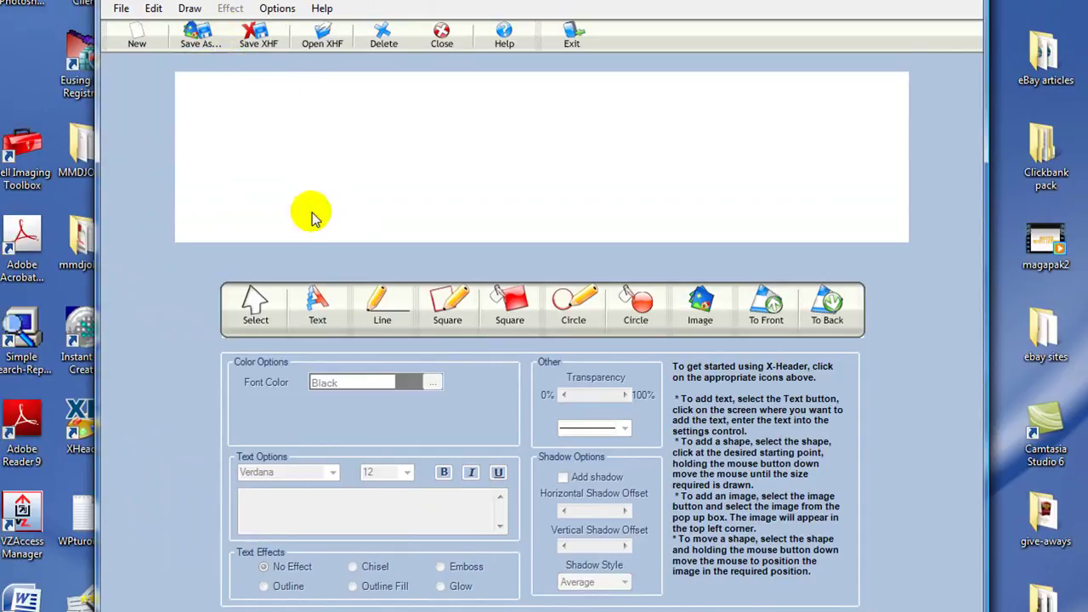
left_click(703, 311)
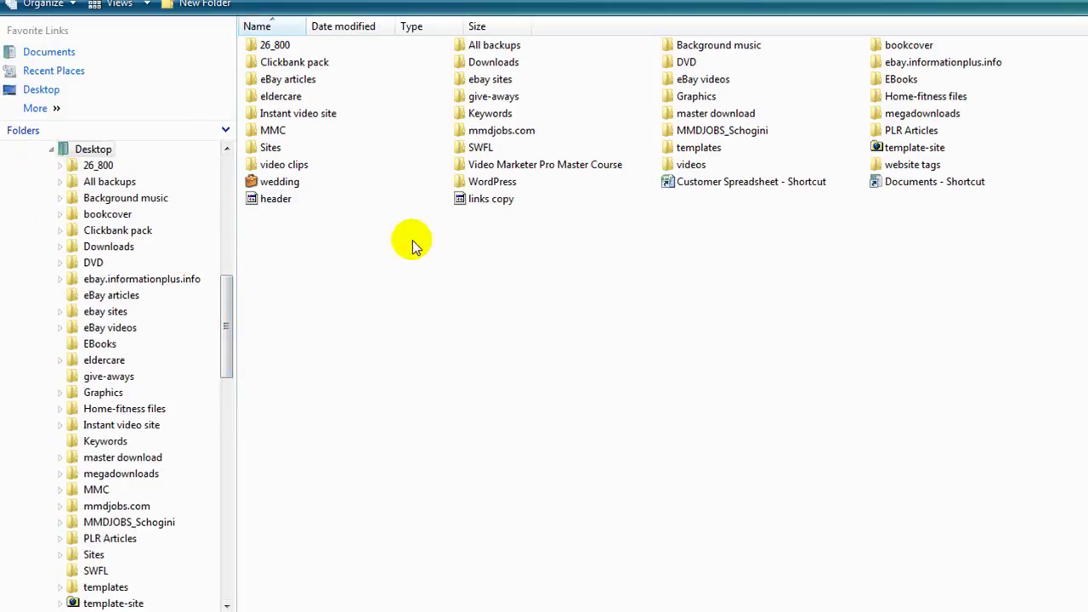
left_click(145, 5)
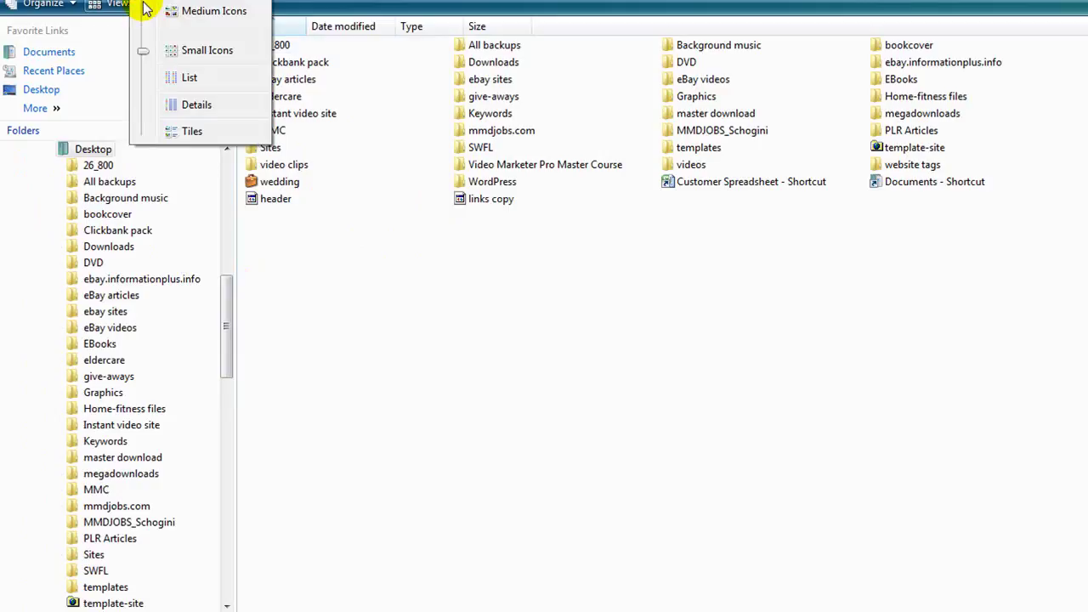
left_click(172, 12)
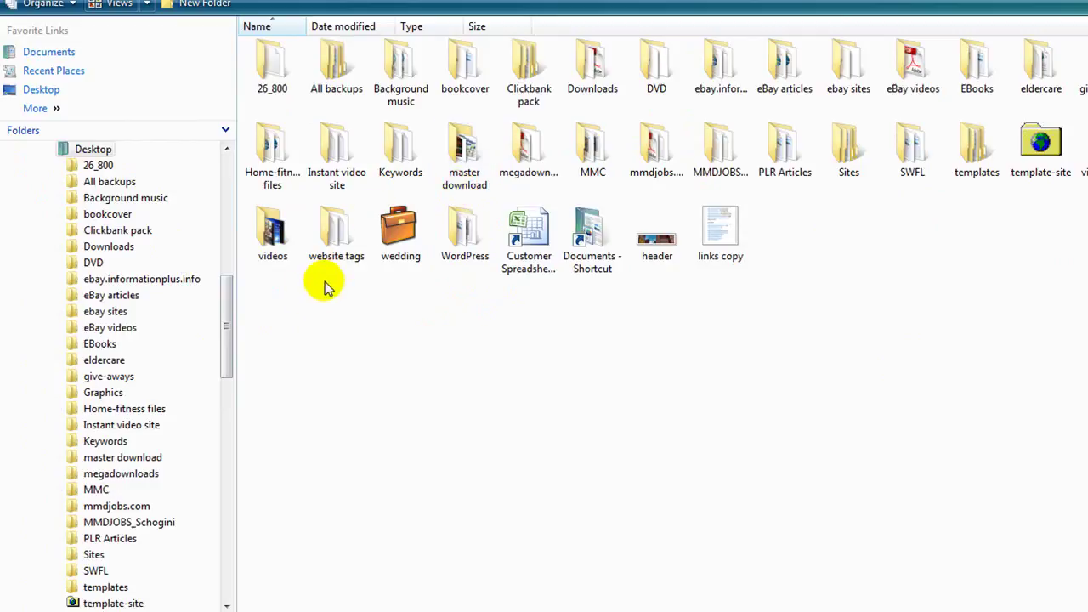
left_click_drag(226, 344, 194, 207)
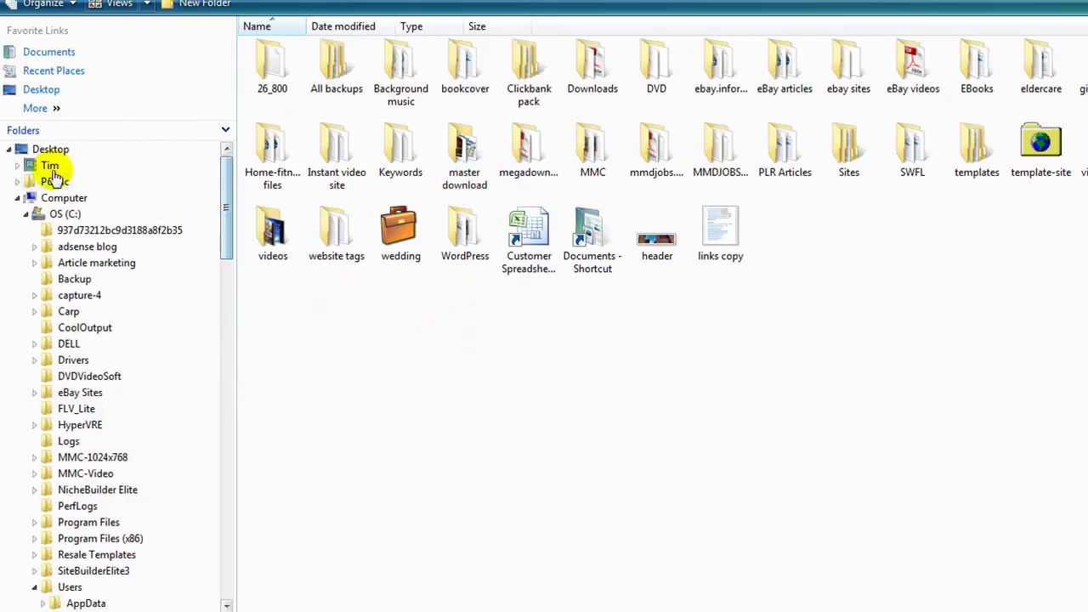
left_click(51, 150)
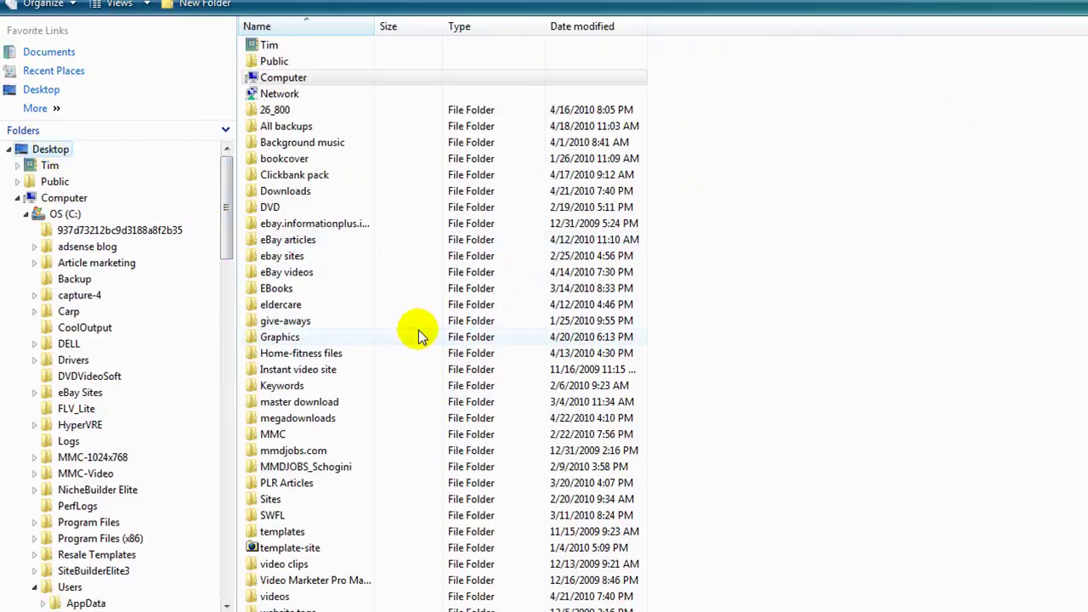
left_click(148, 8)
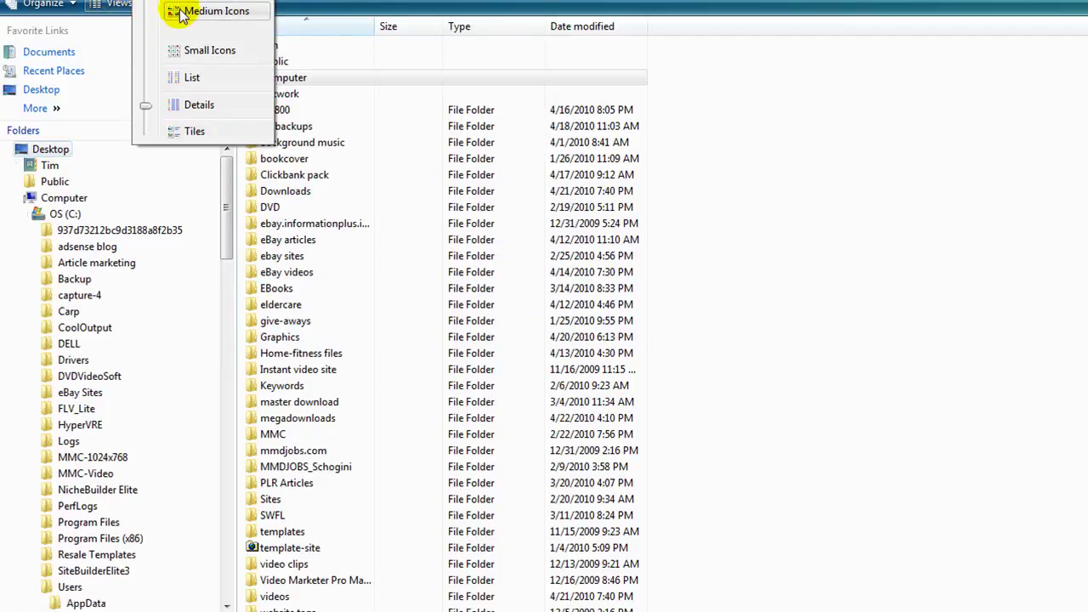
left_click(181, 13)
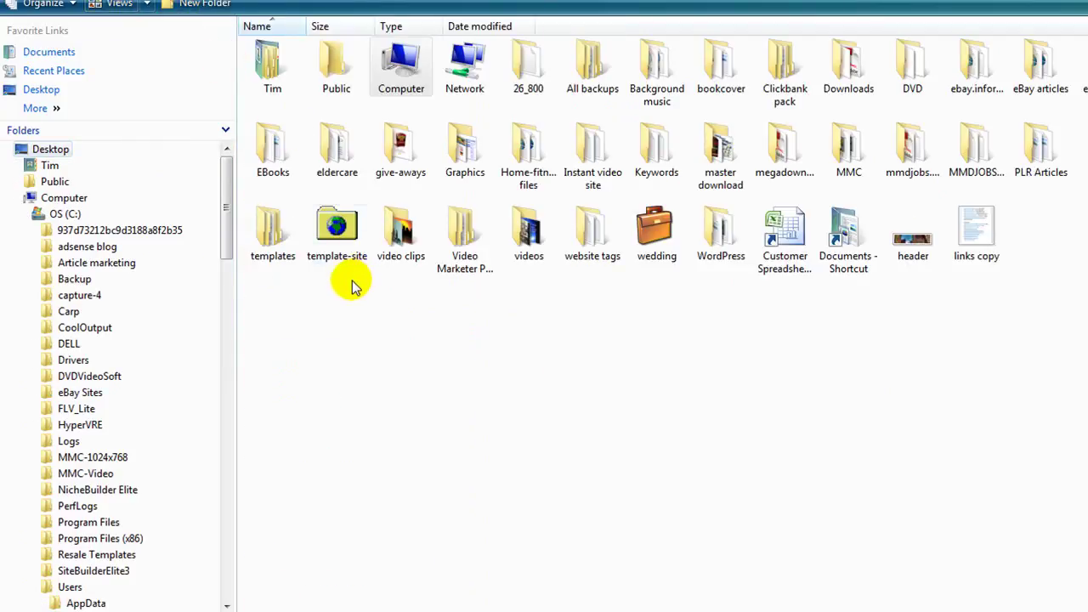
double_click(462, 153)
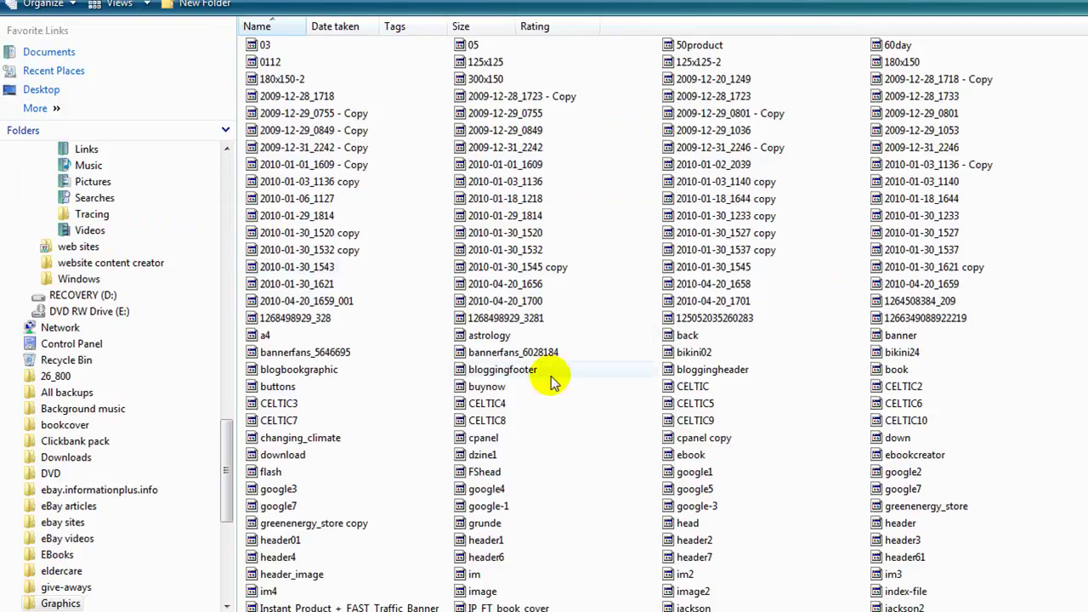
scroll(549, 391, "down", 3)
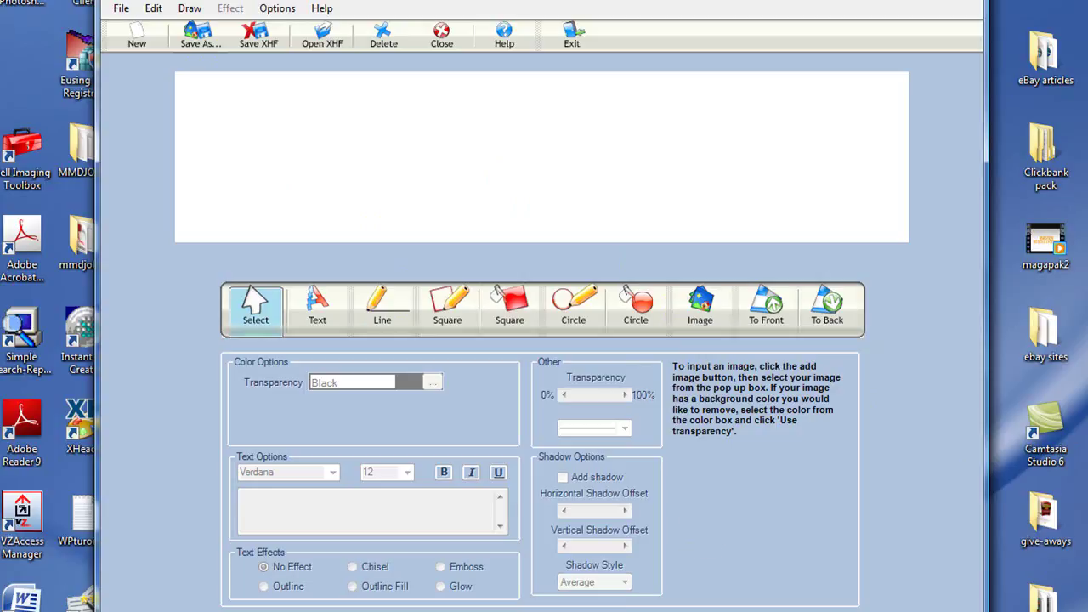
left_click(700, 304)
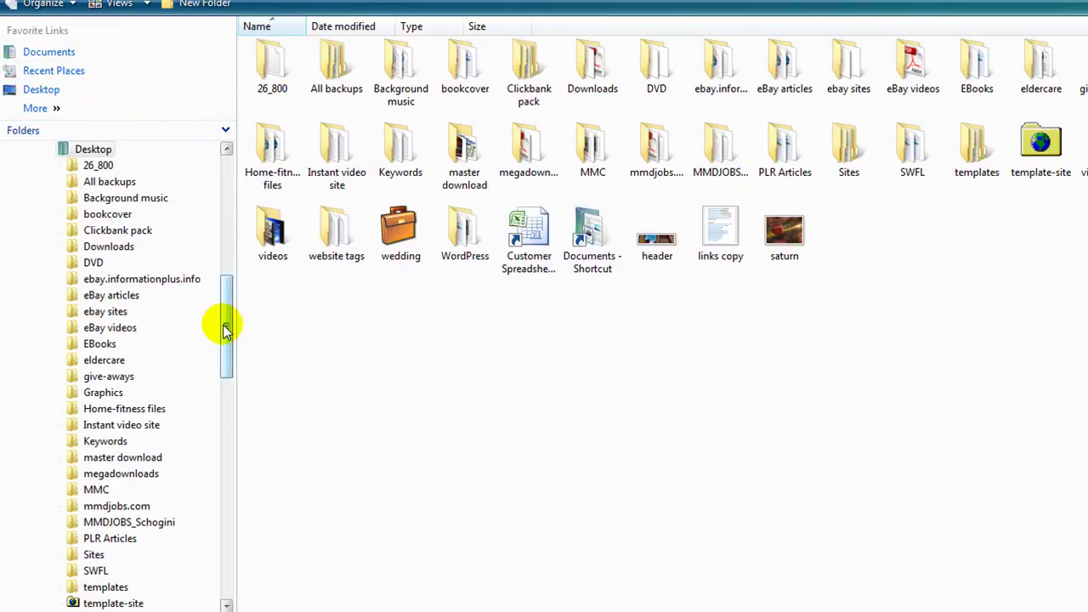
left_click(782, 234)
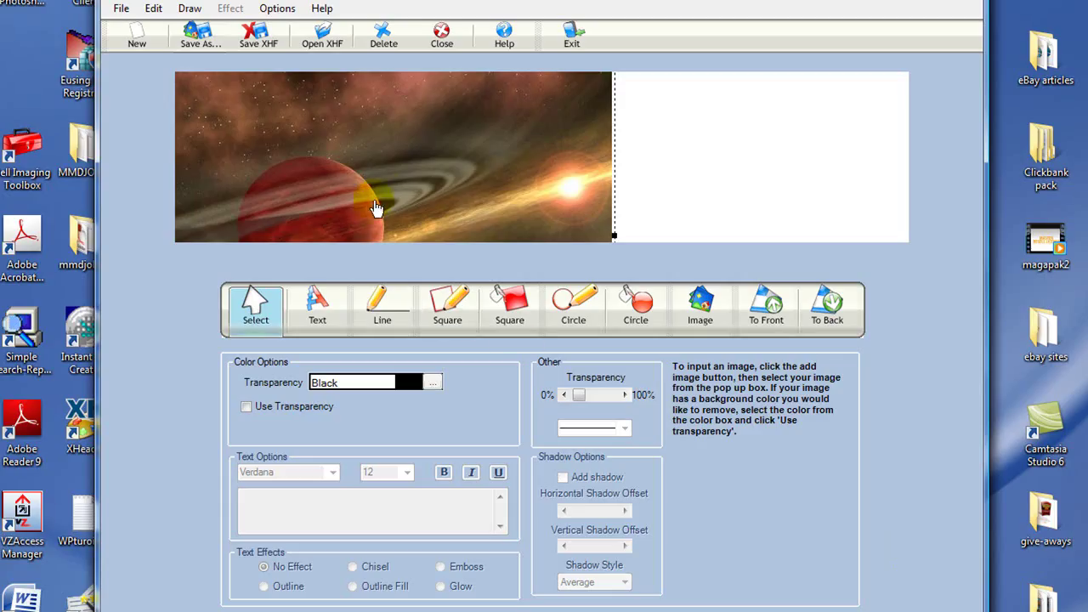
Step: Nudge the saturn picture up, then draw a SkyBlue filled rectangle over the header's right side
left_click_drag(385, 199, 382, 131)
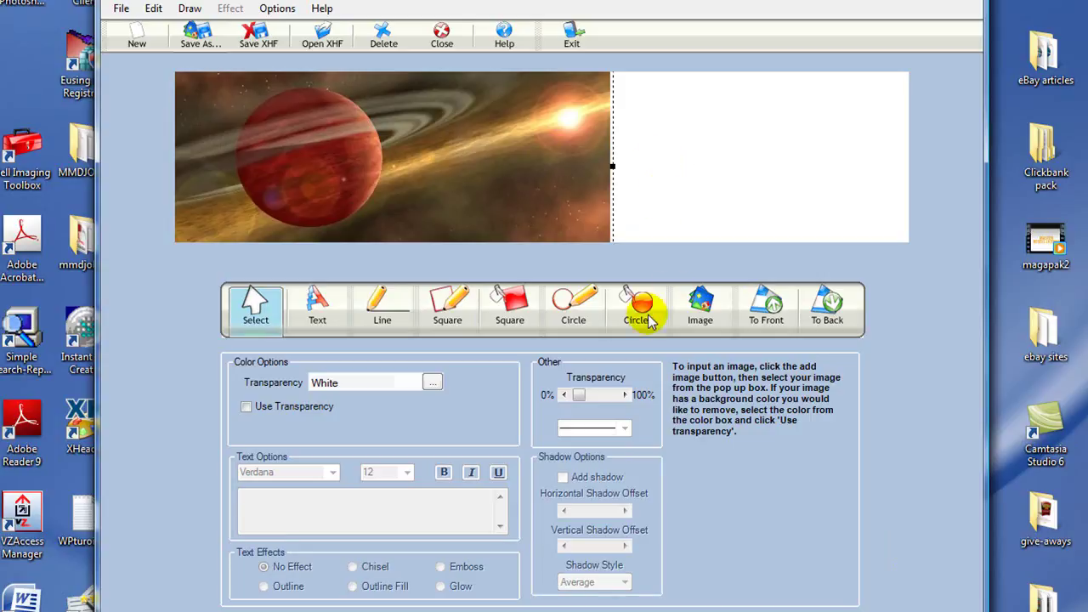
left_click(748, 194)
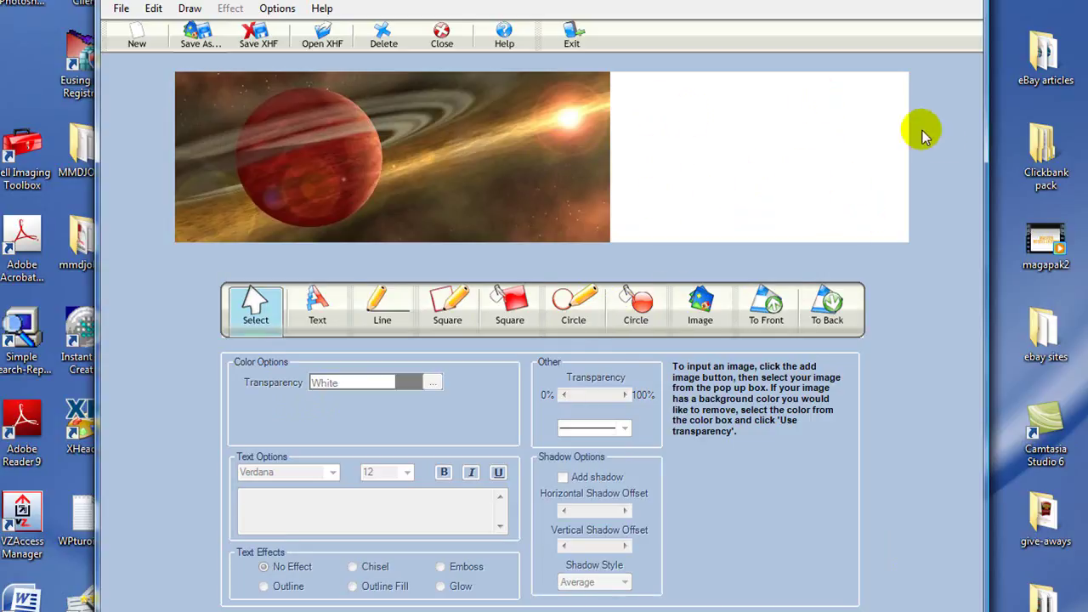
left_click(509, 321)
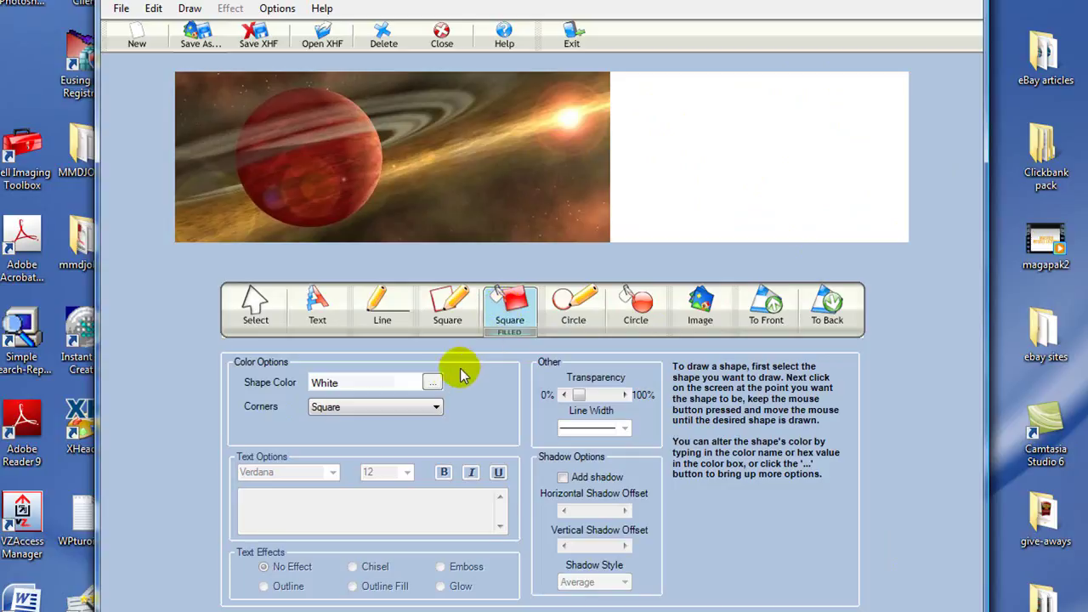
left_click(433, 383)
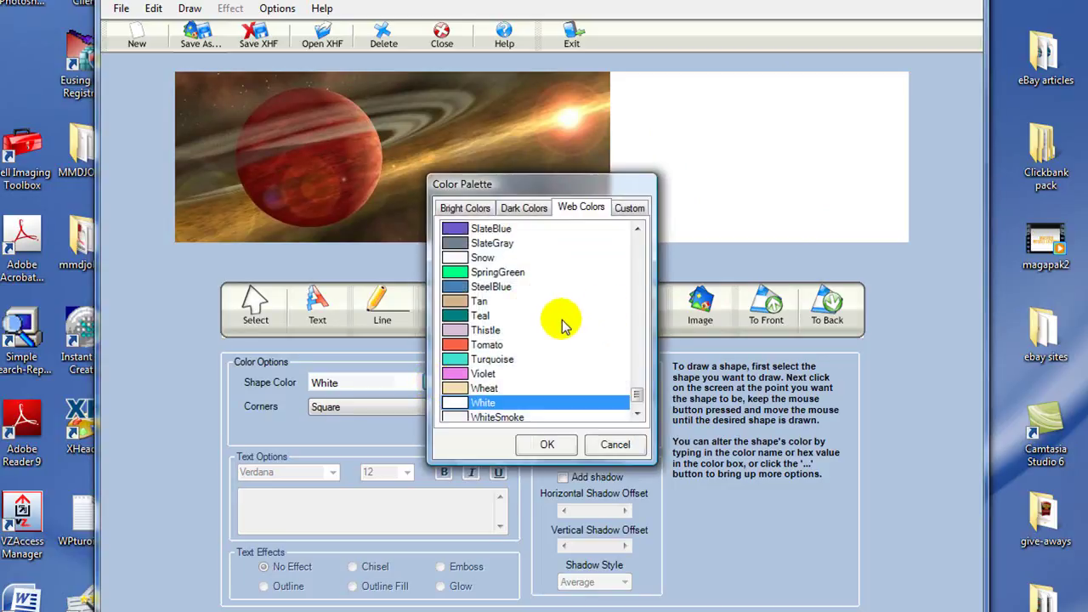
left_click(636, 231)
left_click(635, 230)
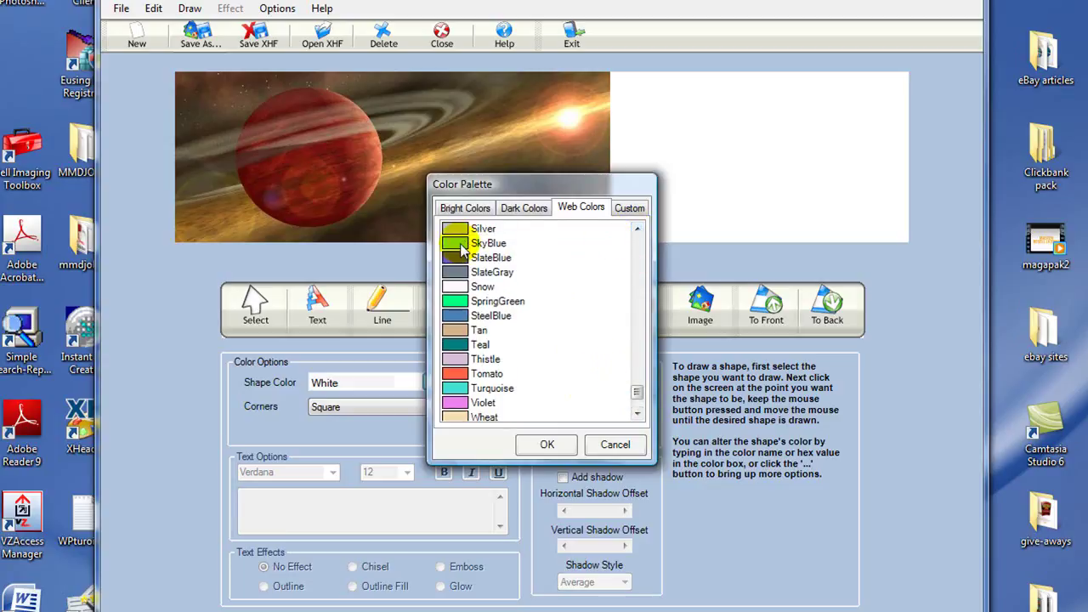
left_click(463, 246)
left_click(542, 444)
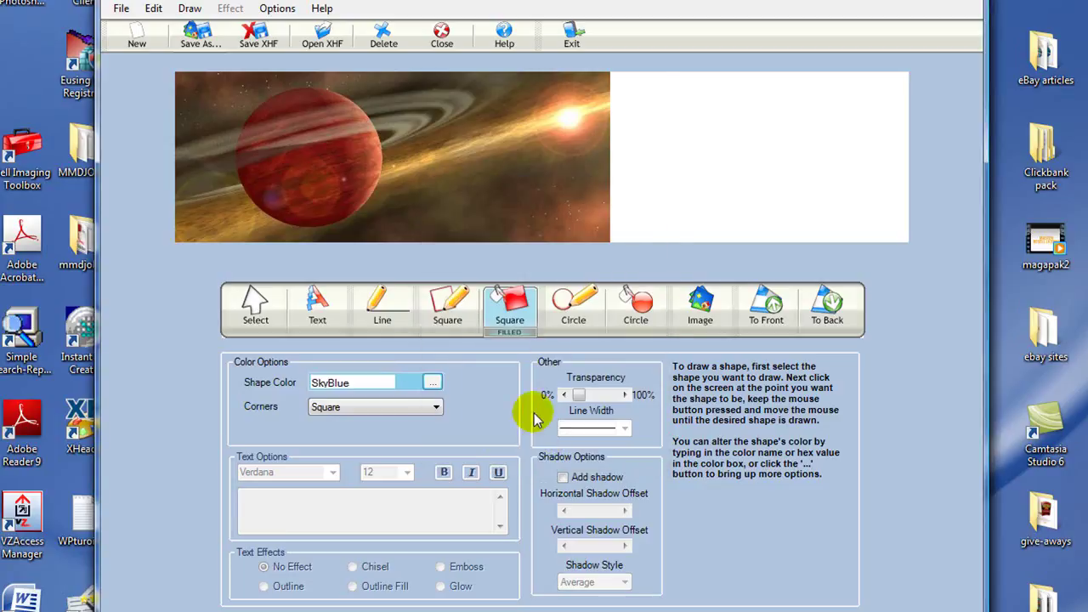
mouse_move(613, 75)
left_mouse_down()
mouse_move(634, 191)
mouse_move(754, 228)
mouse_move(909, 251)
left_mouse_up()
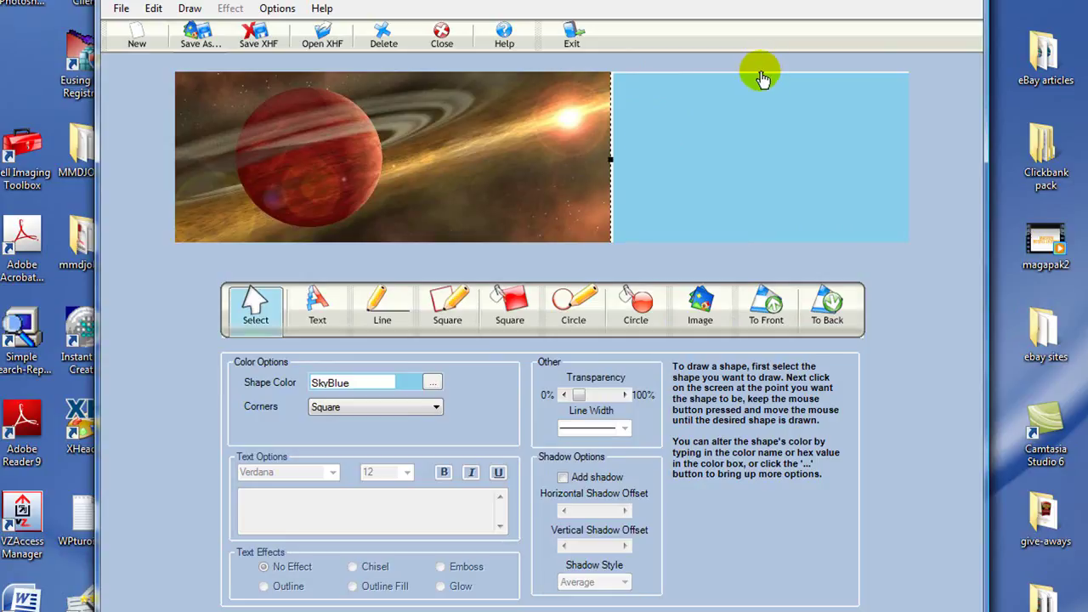
left_click_drag(659, 129, 653, 124)
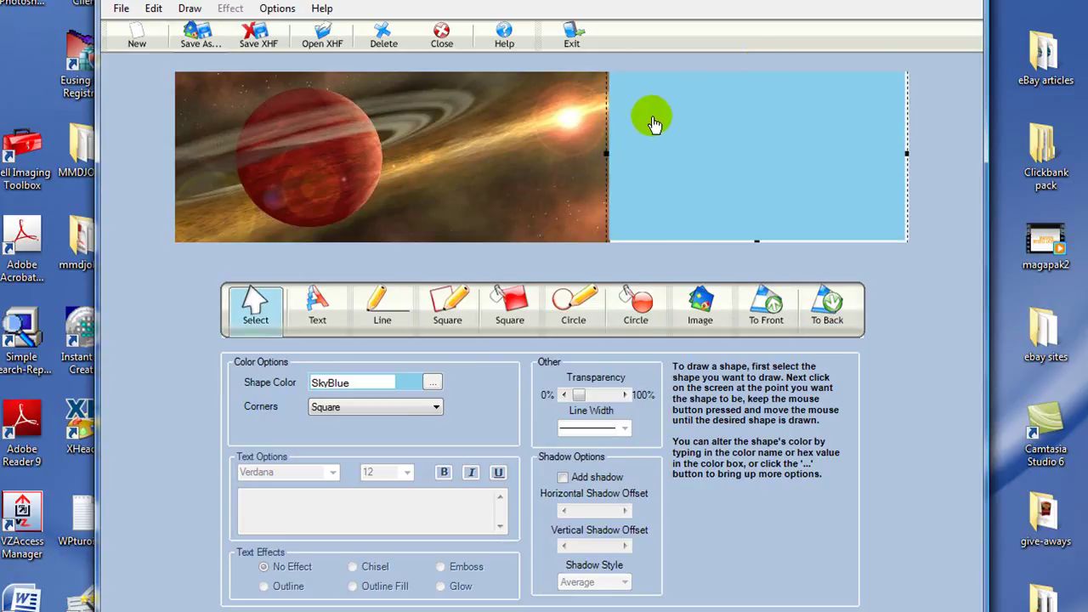
left_click(758, 243)
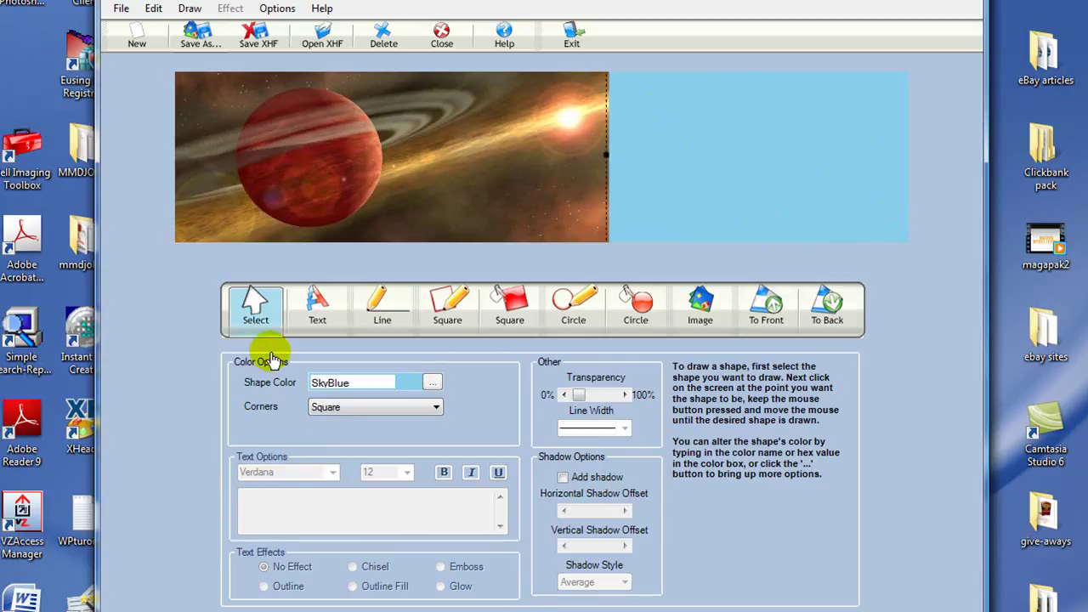
Step: Set text to Tahoma 24 and place 'Astrology And Horoscopes' on the blue area
left_click(316, 311)
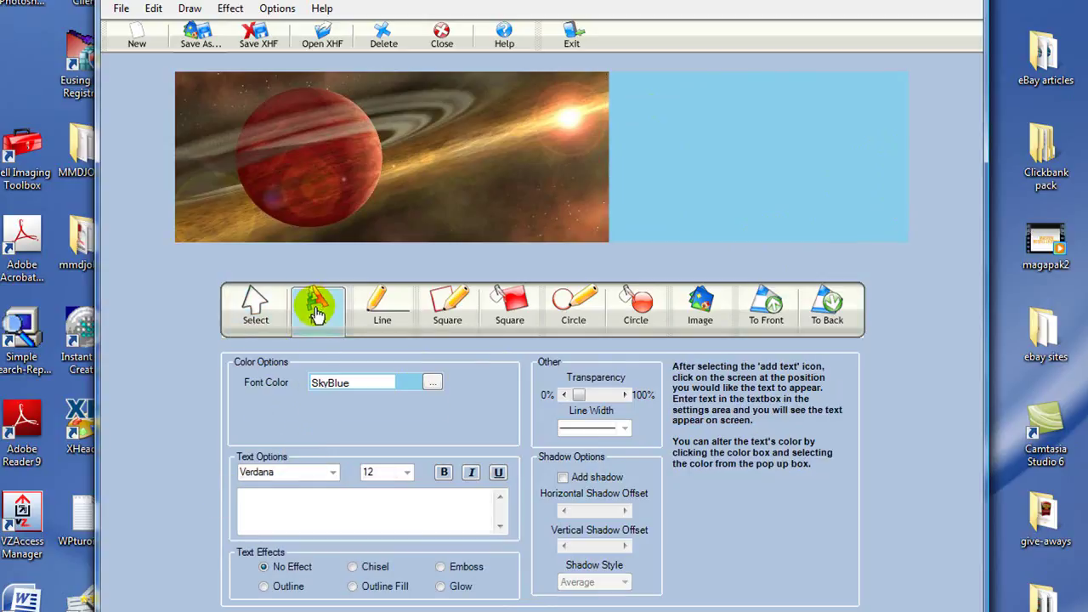
left_click(333, 475)
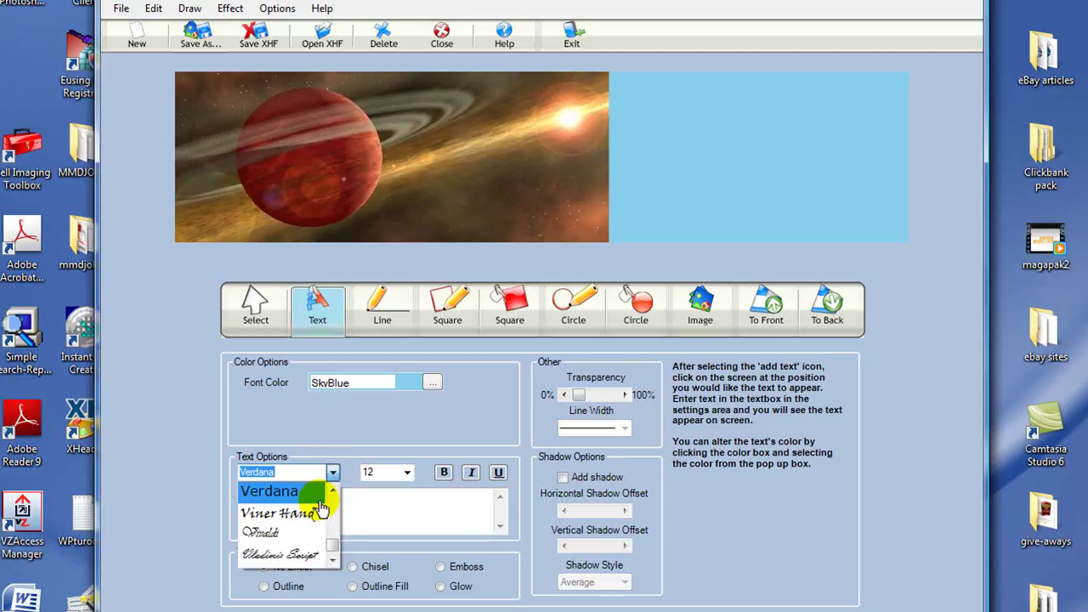
scroll(281, 508, "up", 1)
scroll(280, 507, "up", 3)
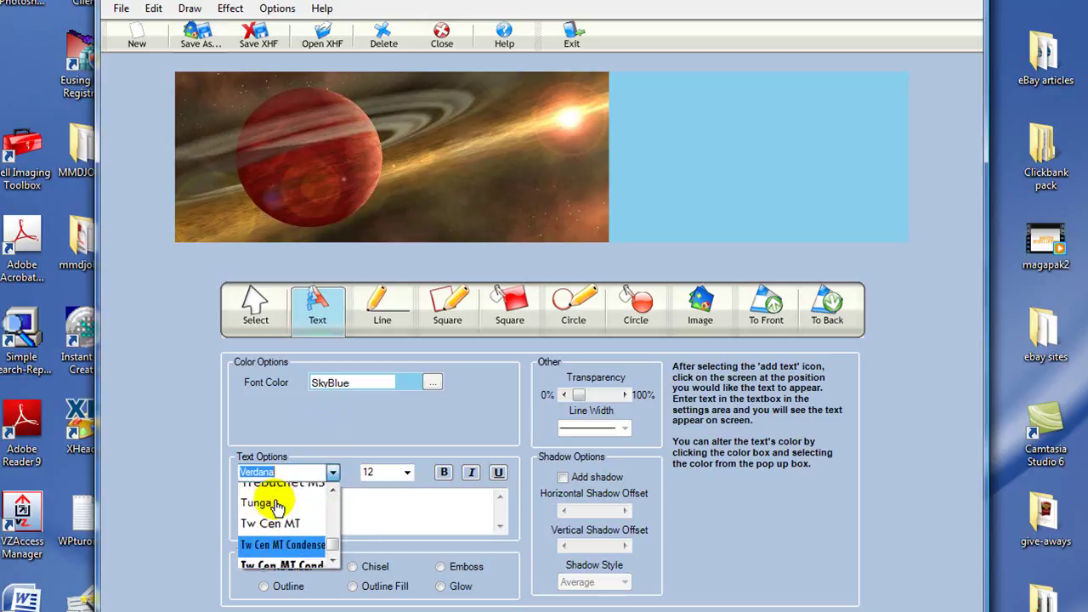
scroll(273, 506, "up", 1)
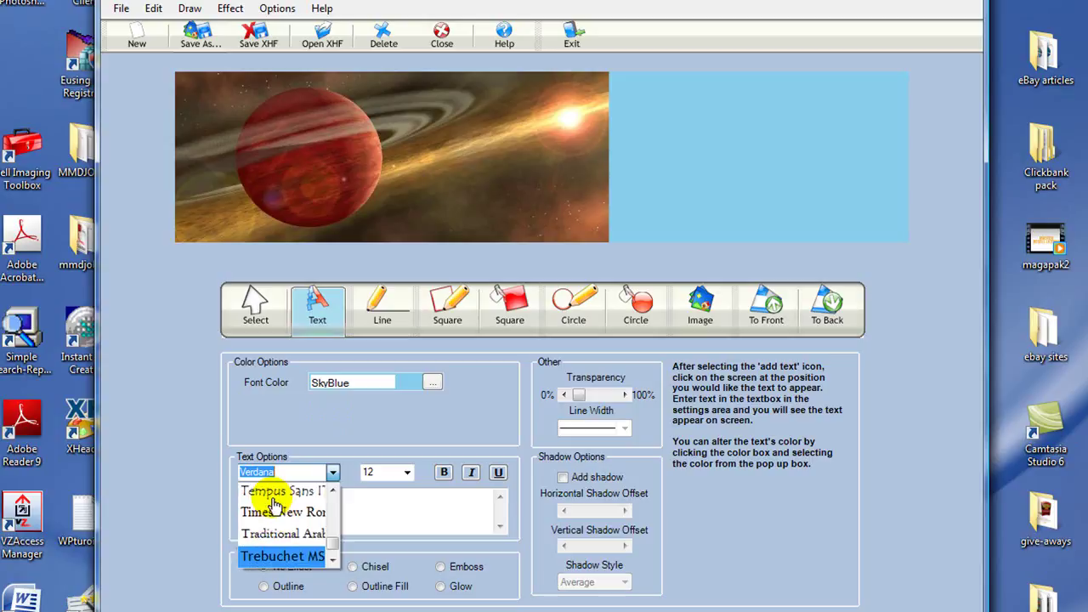
scroll(273, 506, "up", 1)
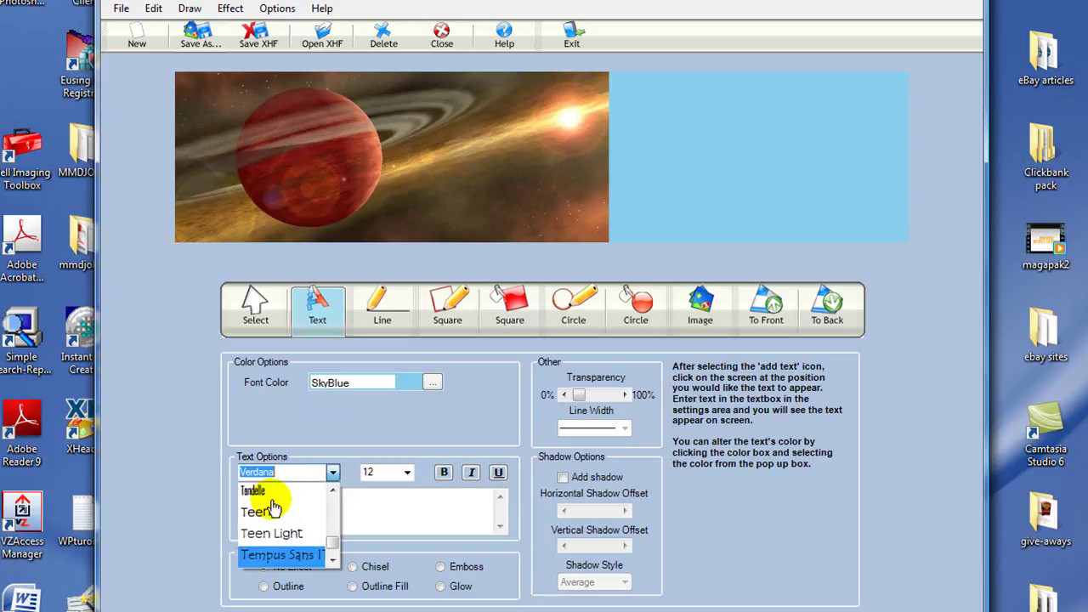
scroll(274, 508, "up", 1)
left_click(263, 533)
left_click(407, 474)
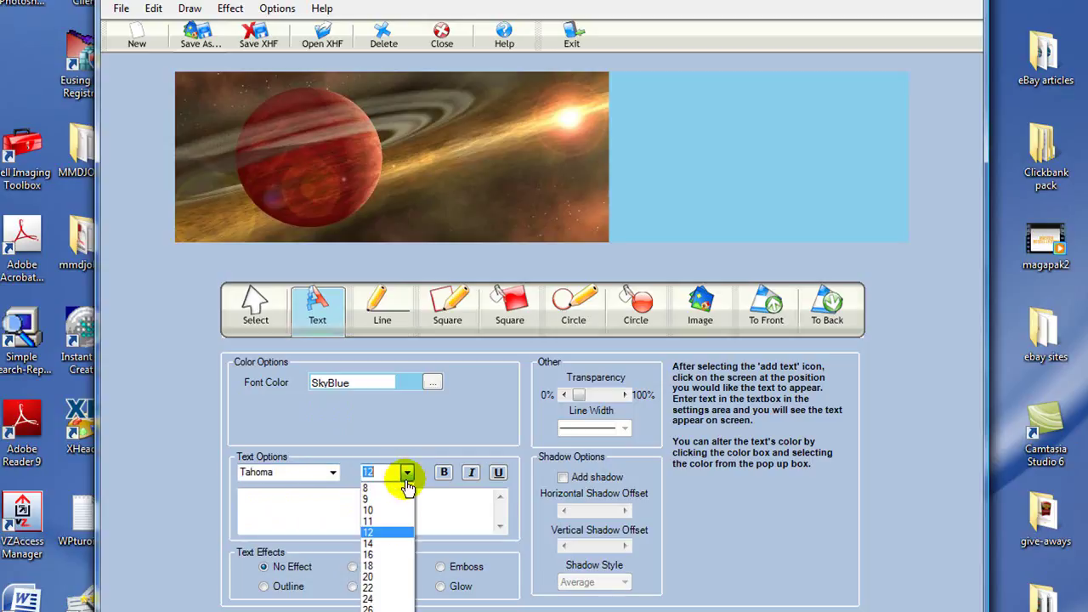
left_click(375, 600)
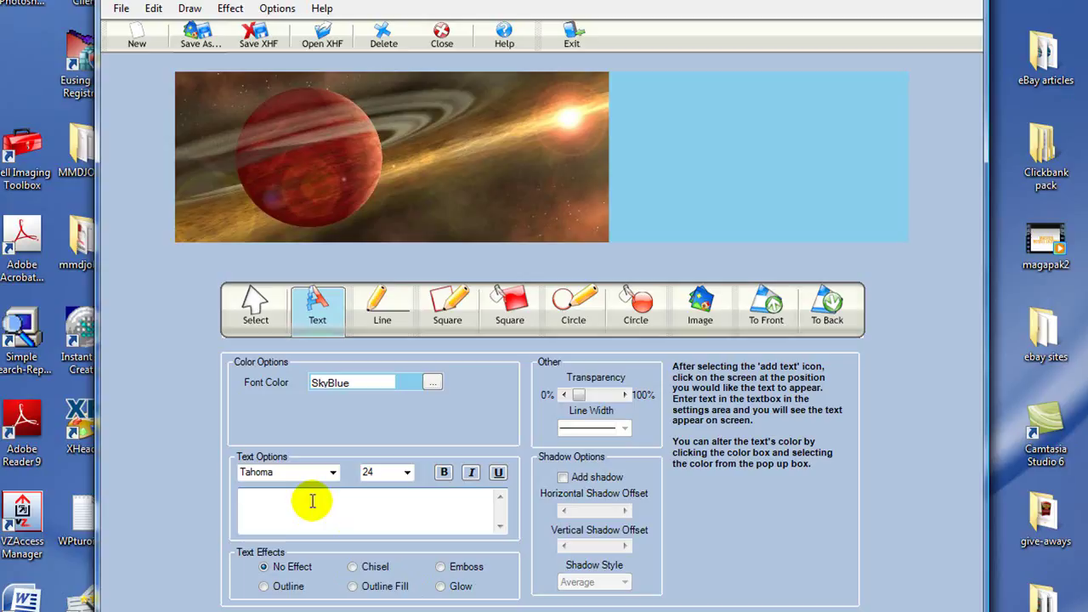
type("Astrology And Horoscopes")
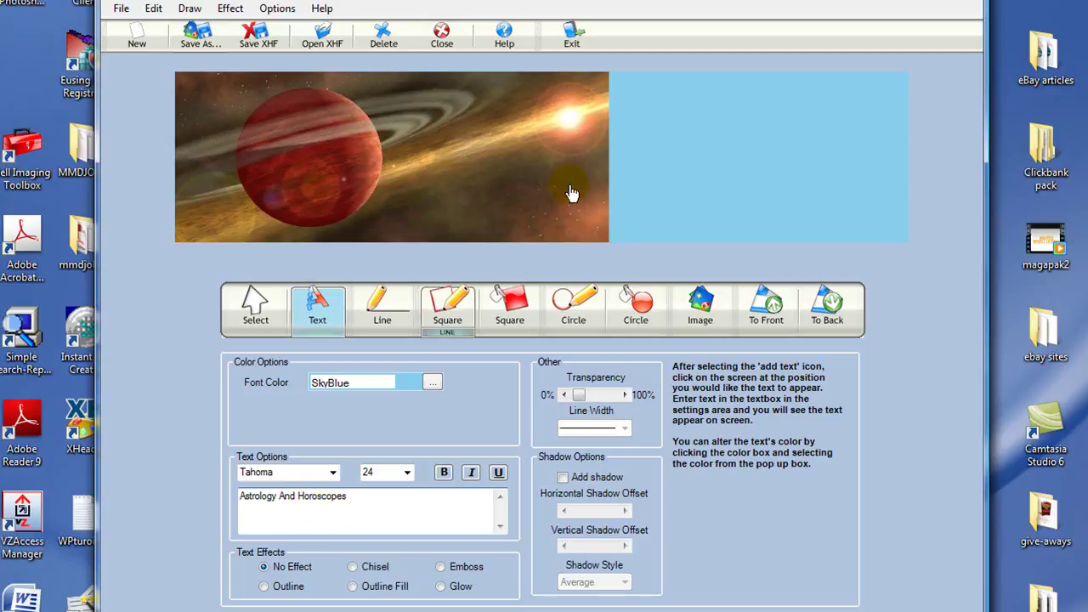
left_click(742, 126)
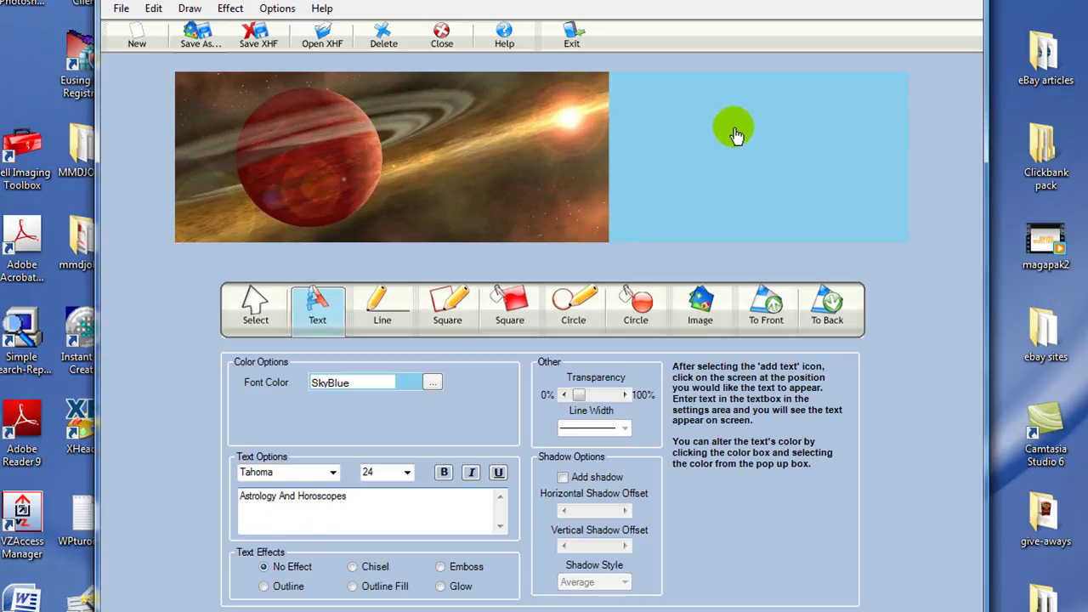
Step: Add the title again as a new text object and position it on the blue right side
left_click(255, 311)
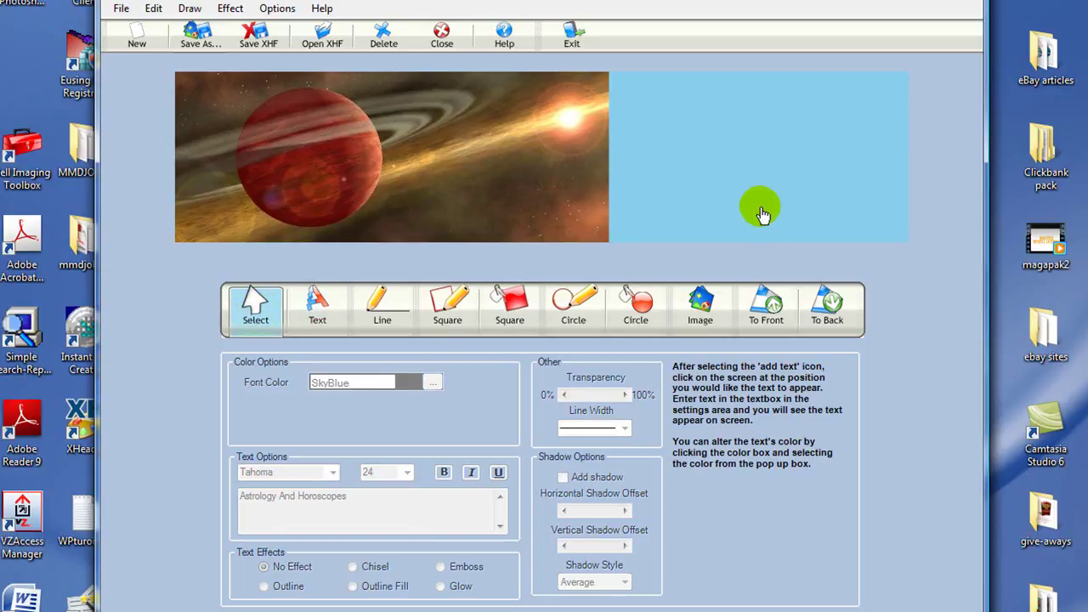
left_click(328, 335)
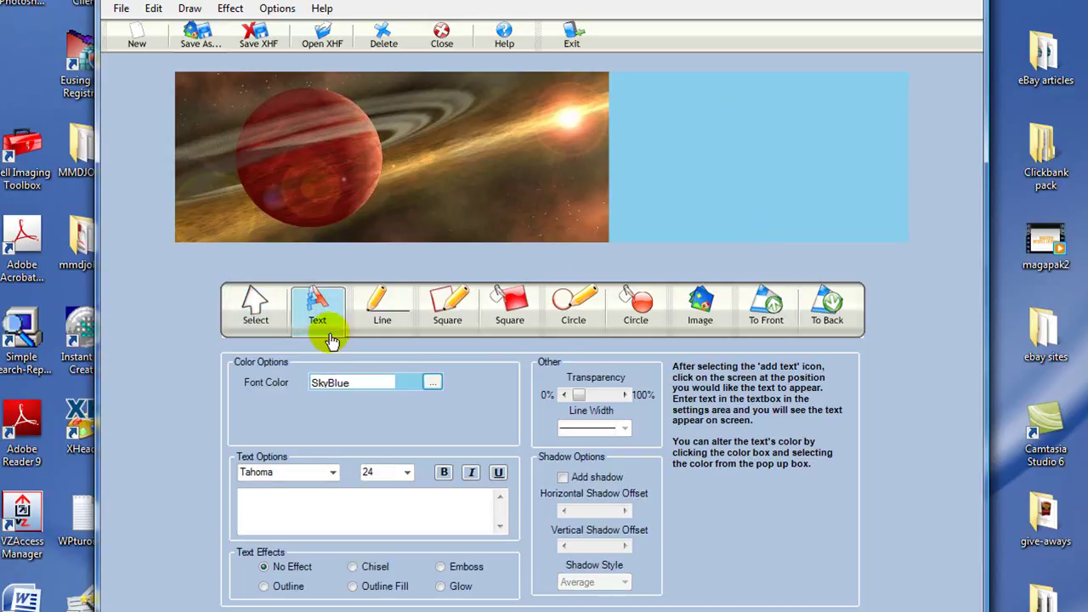
type("Astrology")
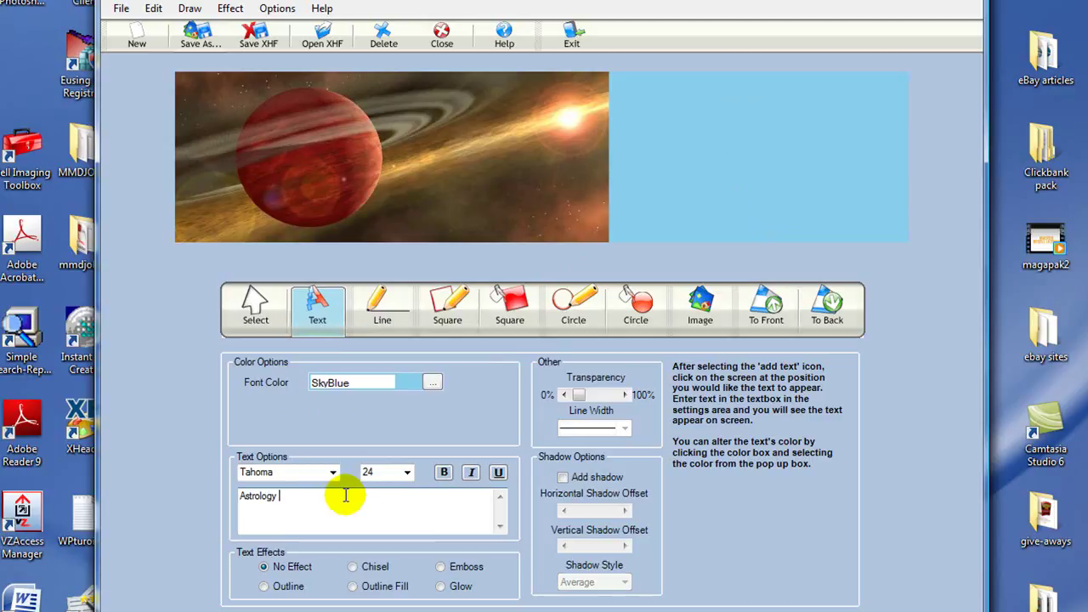
type(" And horo")
type("scopes")
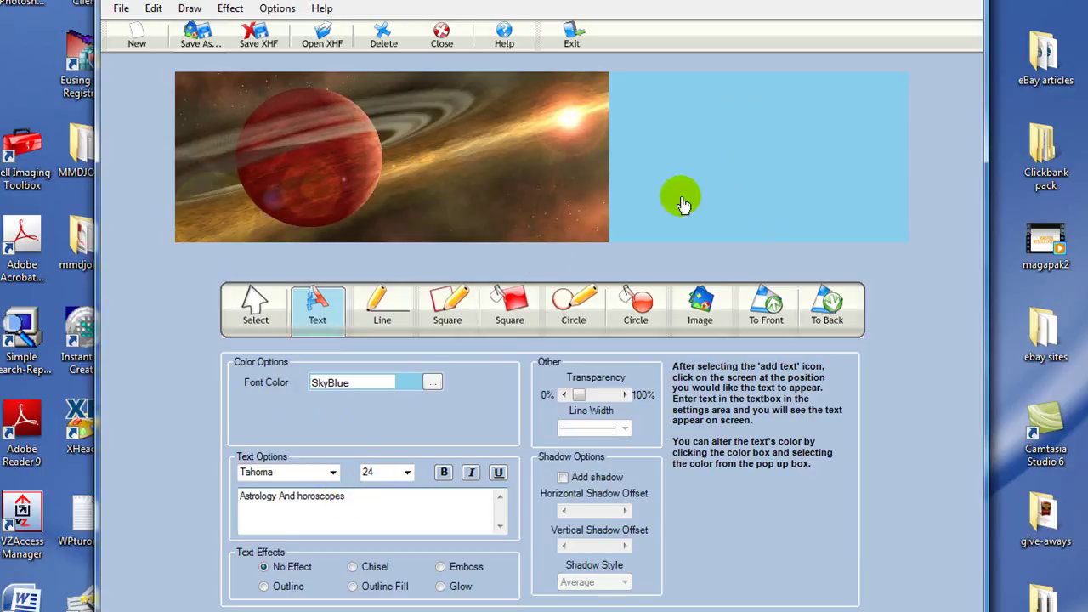
left_click(701, 124)
left_click_drag(775, 135, 689, 125)
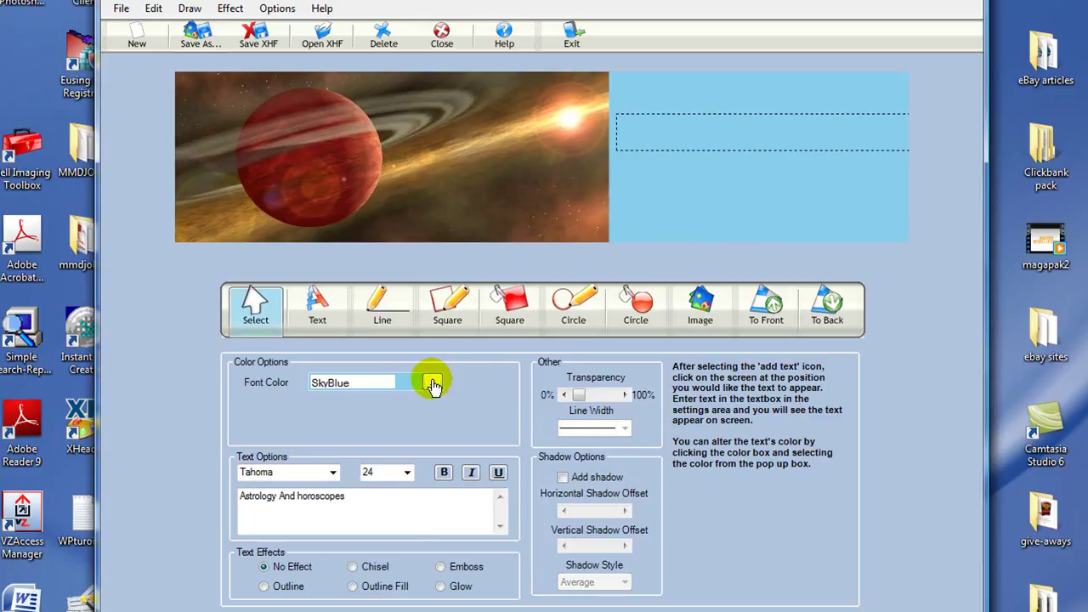
Step: Change the title's font colour to RoyalBlue
left_click(433, 384)
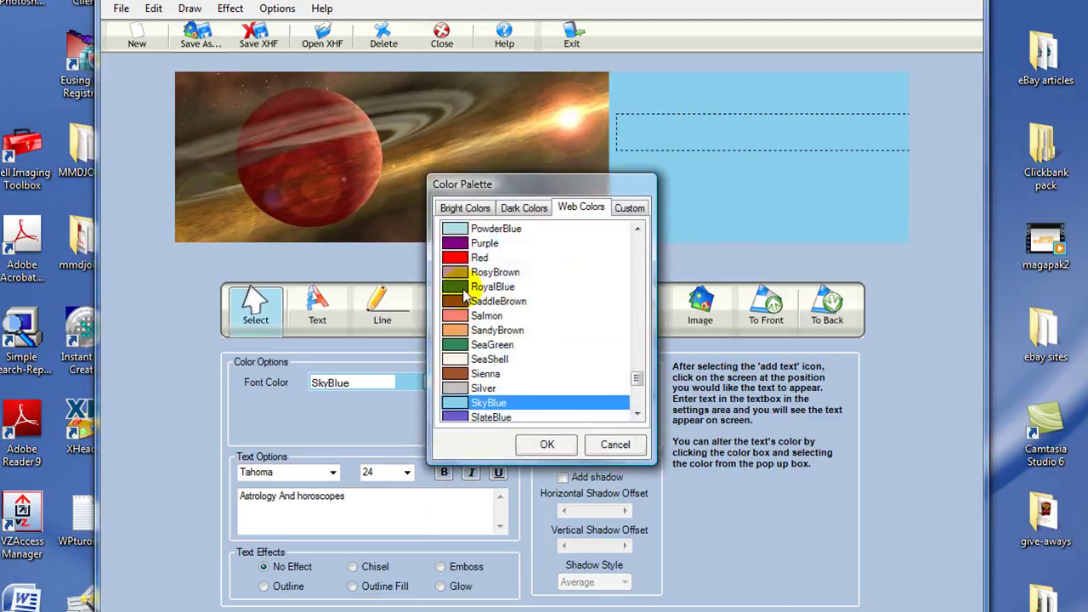
left_click(464, 289)
left_click(546, 444)
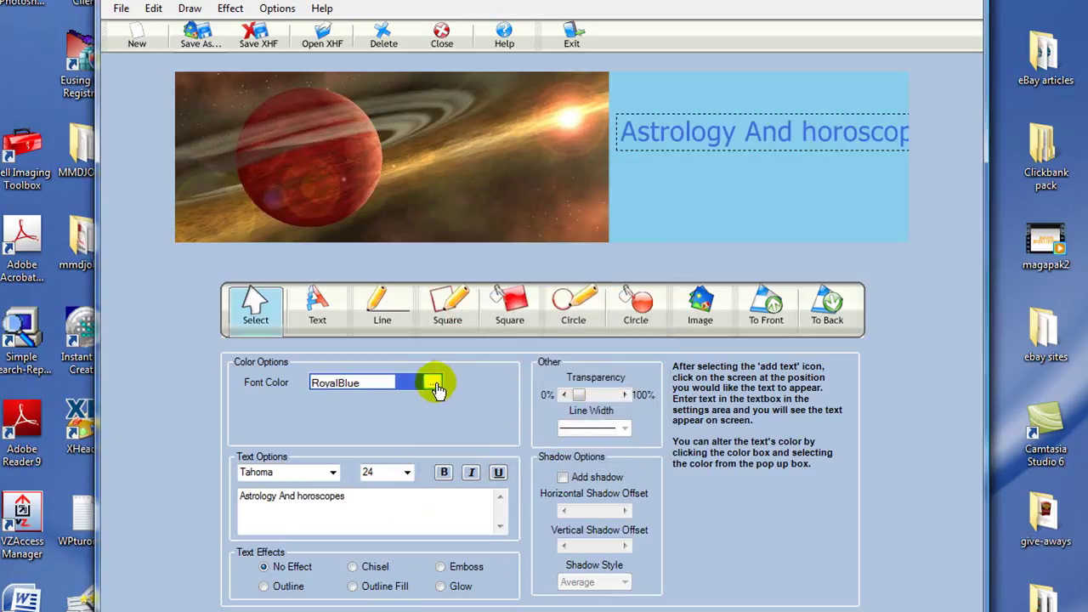
Step: Change the title's font colour to SeaShell from the Web Colors list
left_click(432, 384)
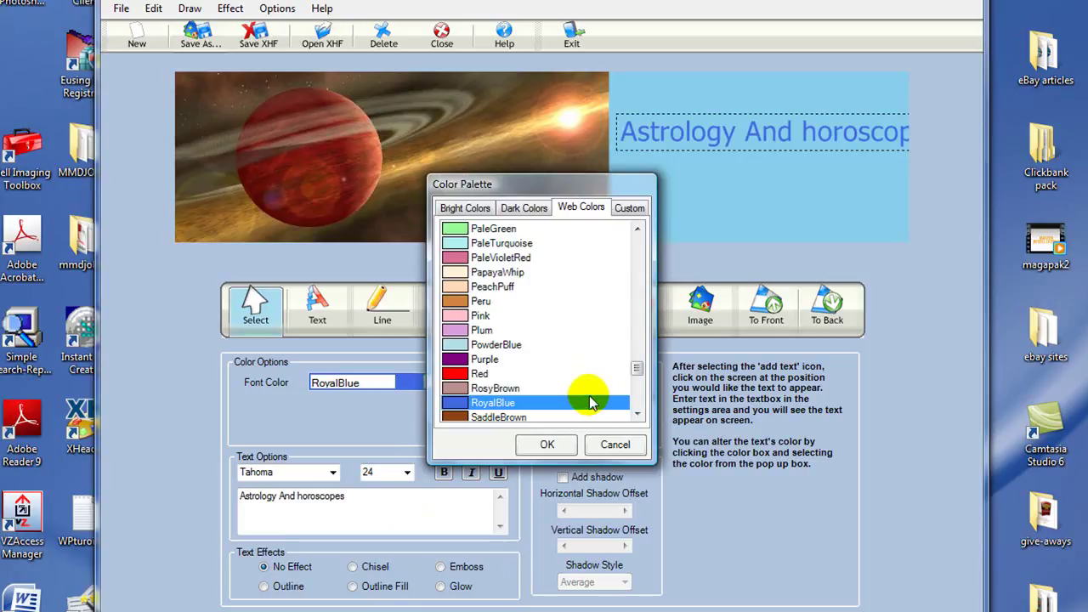
left_click_drag(635, 368, 634, 346)
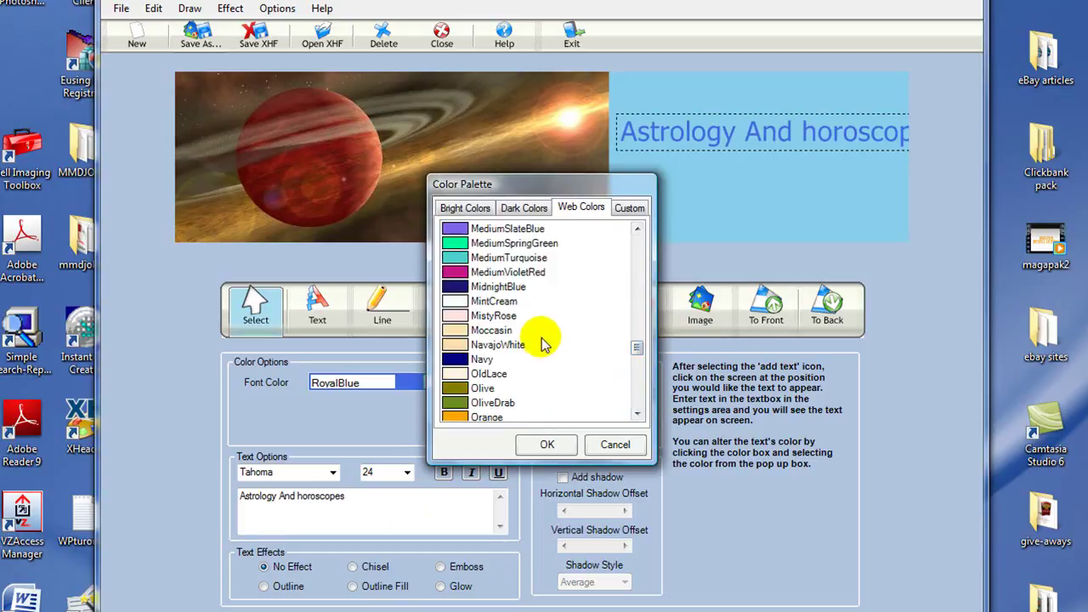
left_click_drag(634, 349, 635, 334)
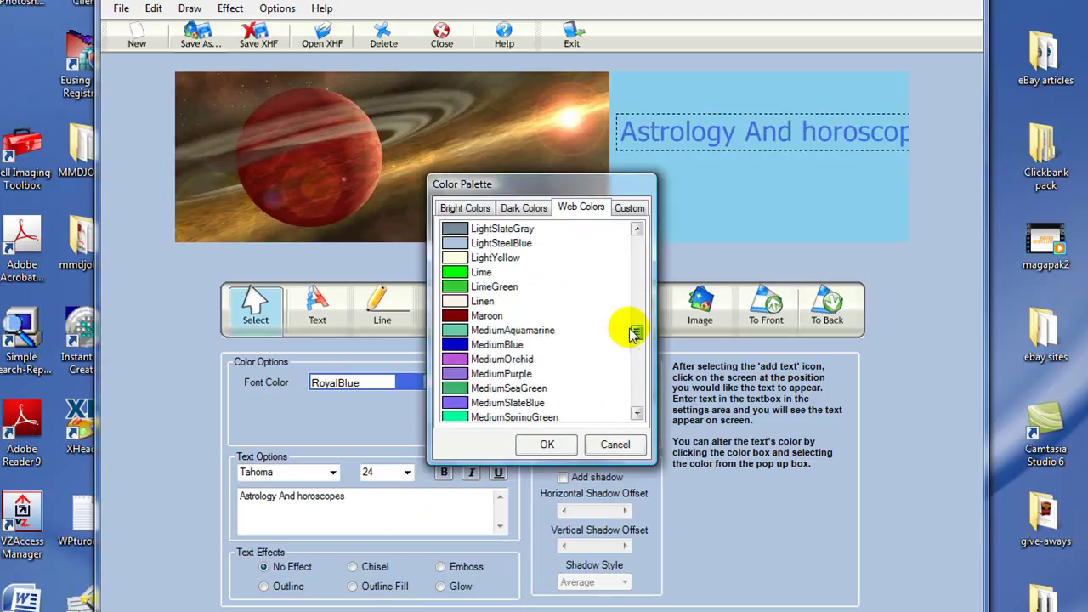
left_click(637, 231)
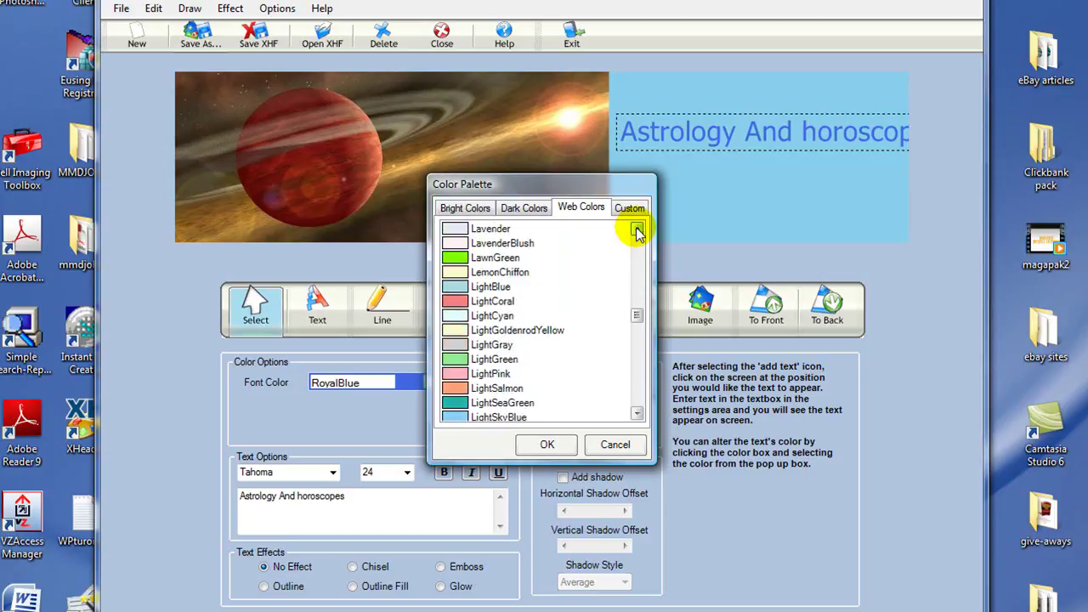
left_click(638, 414)
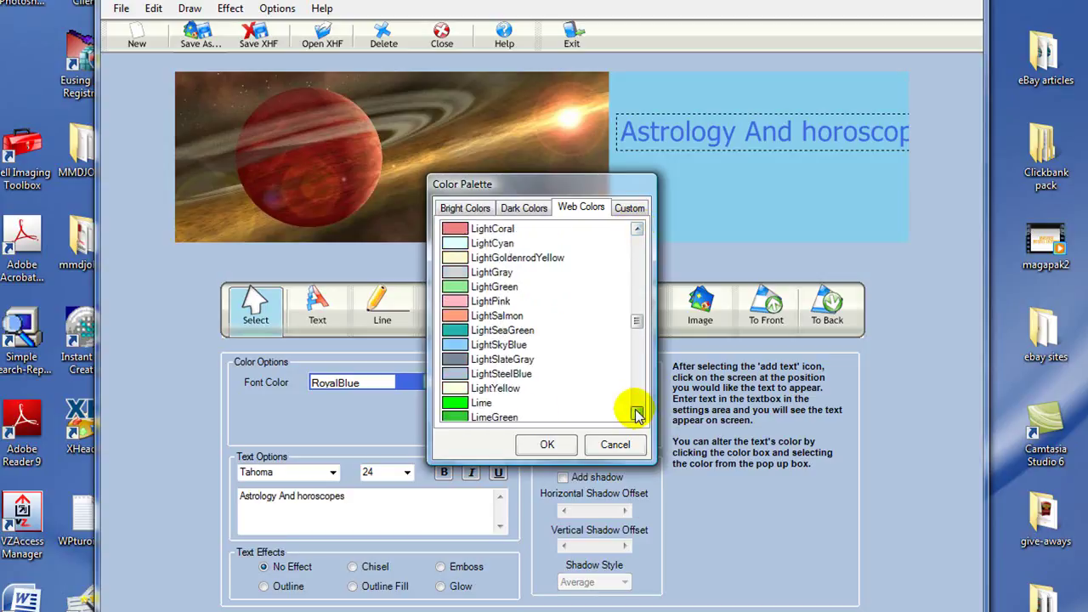
left_click(637, 413)
left_click(638, 414)
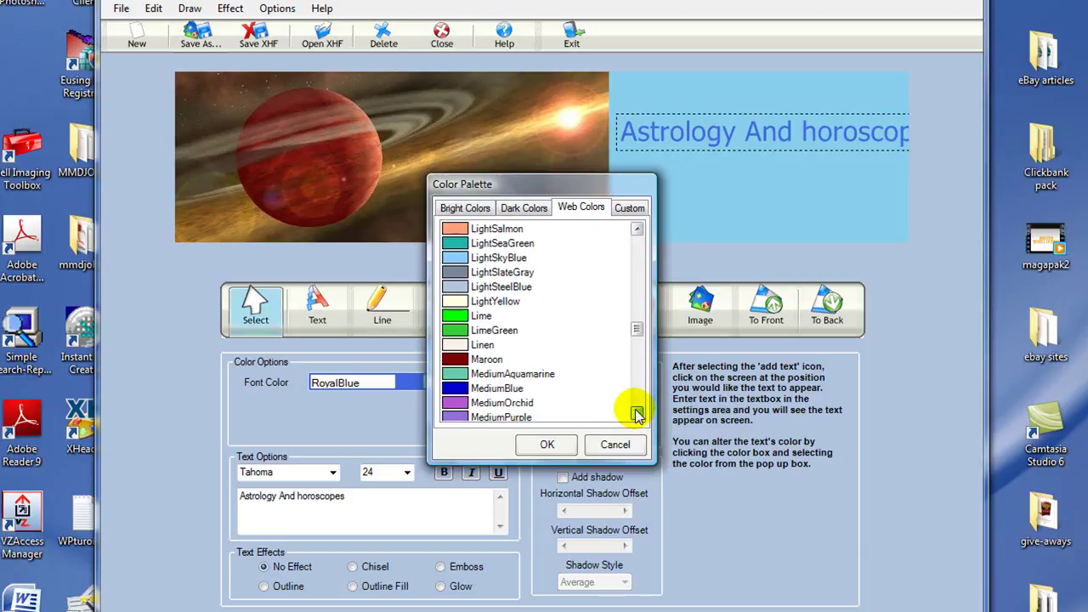
left_click(638, 413)
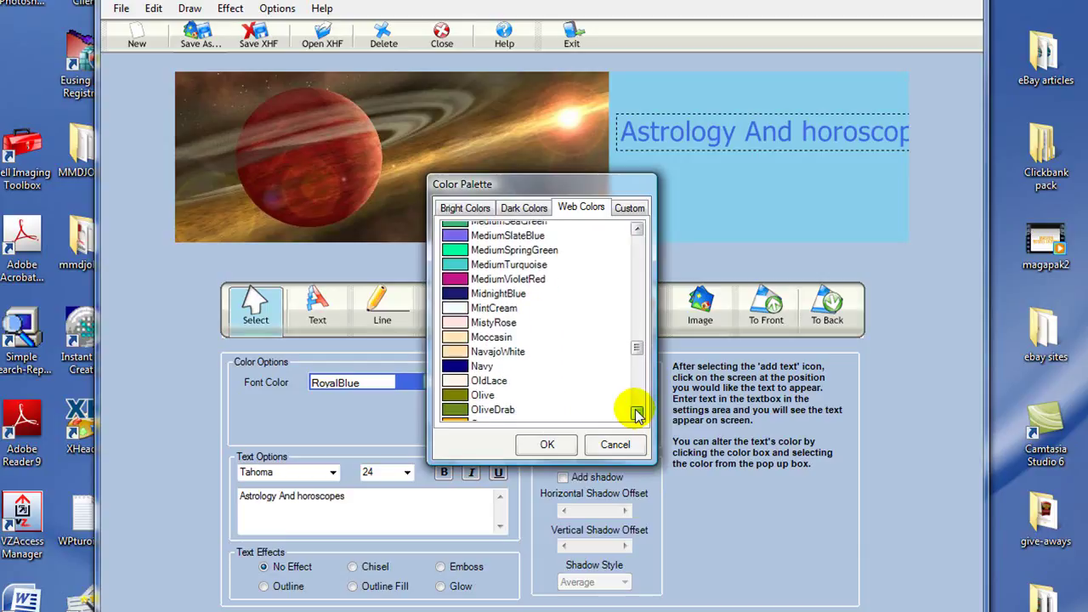
left_click(637, 413)
left_click(638, 413)
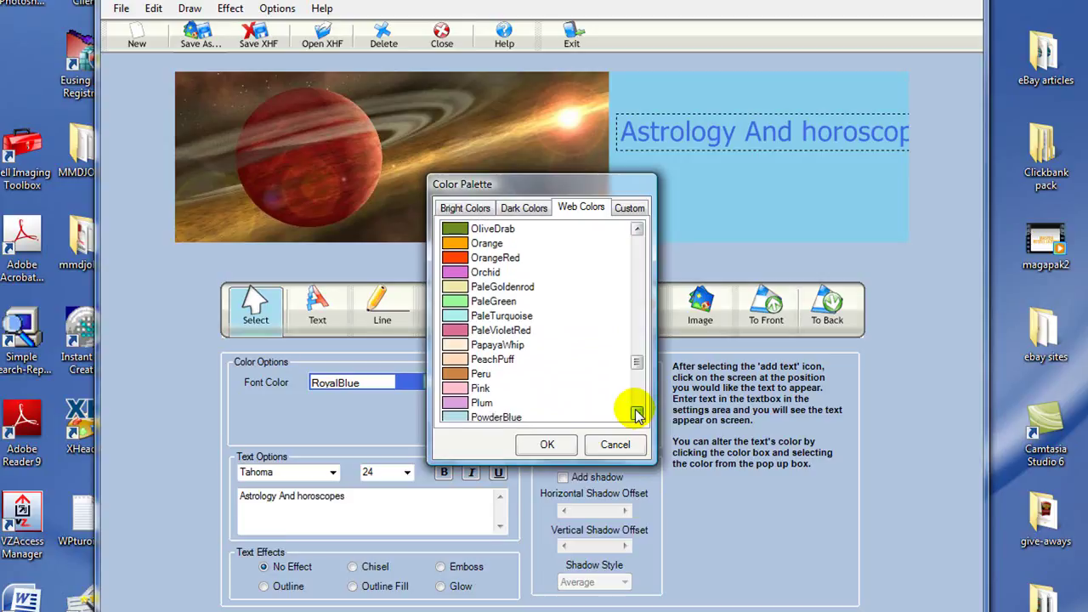
left_click(638, 414)
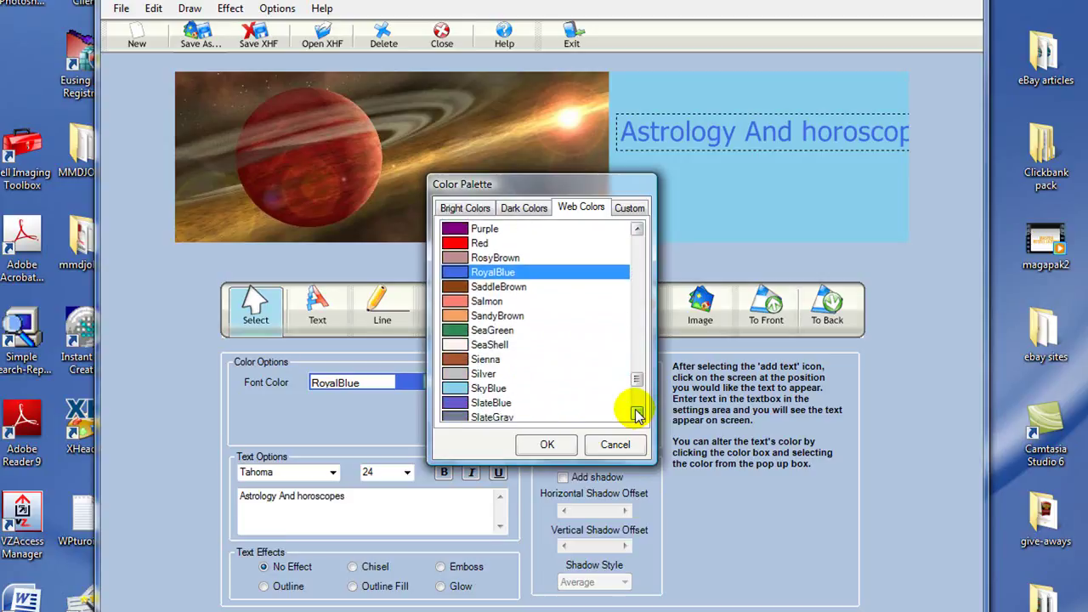
left_click(454, 347)
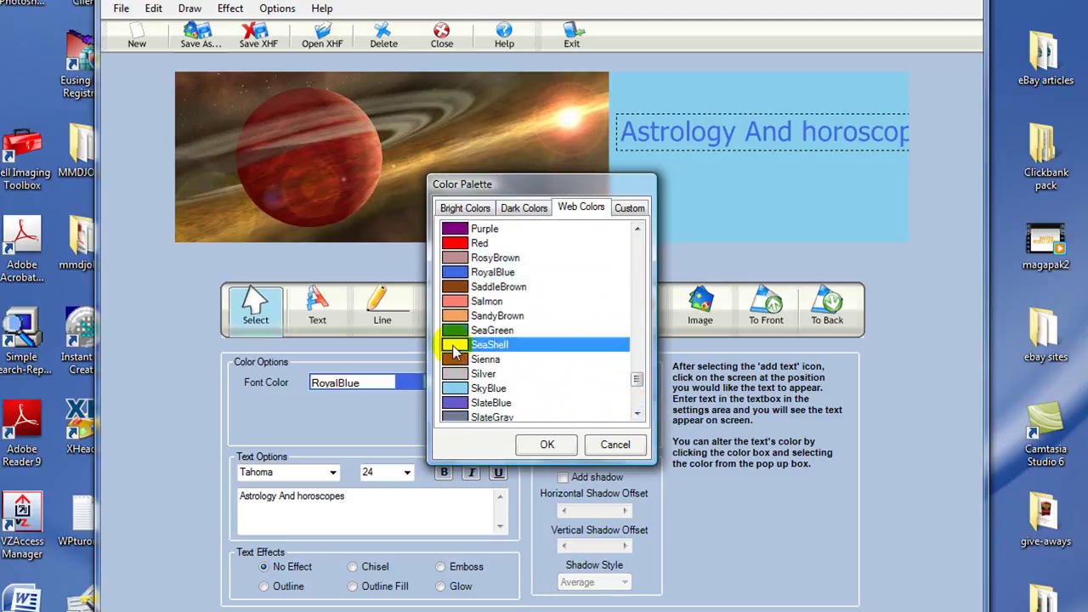
left_click(547, 446)
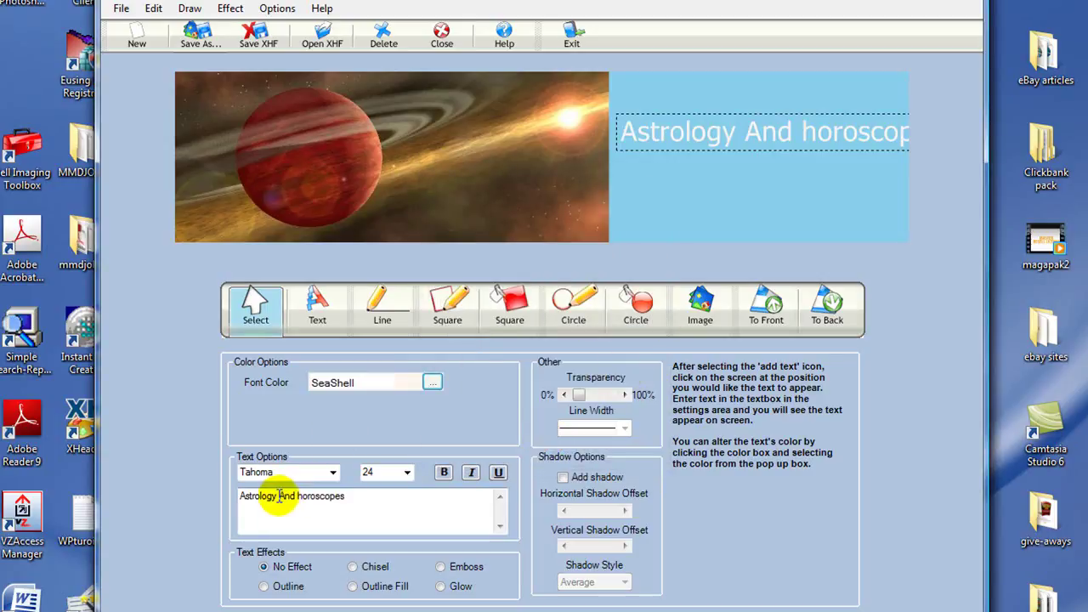
Step: Break the title onto three lines, Astrology / And / Horoscopes, capitalising the H
key("Return")
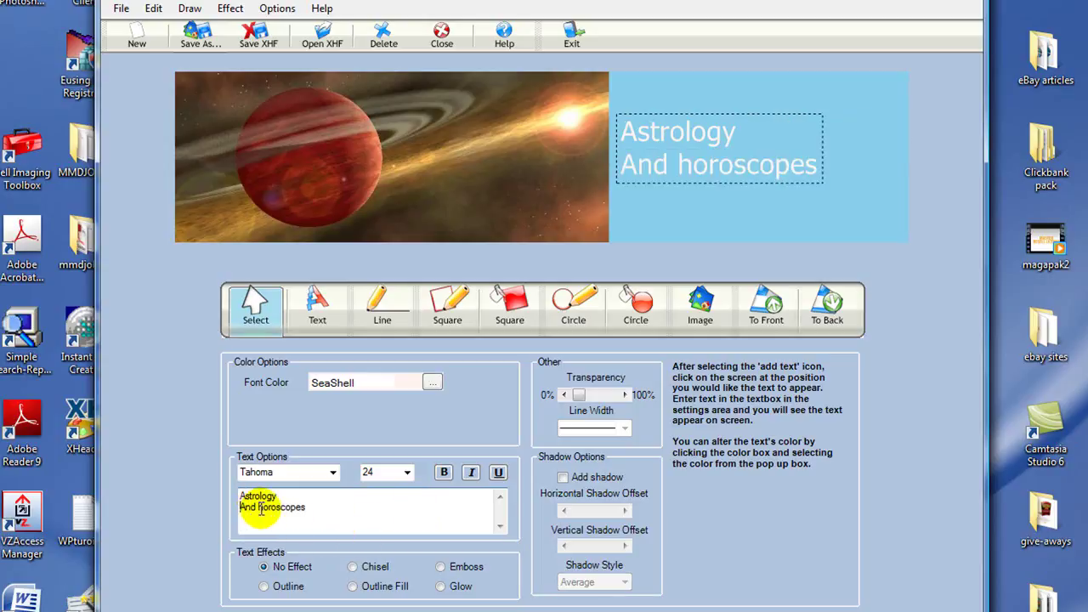
key("BackSpace")
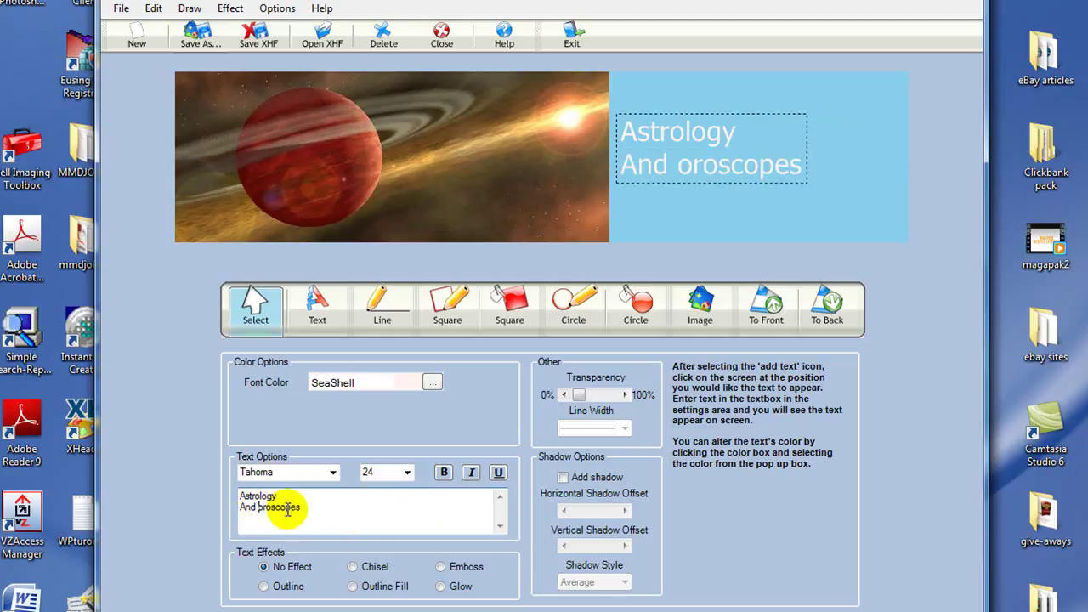
type("H")
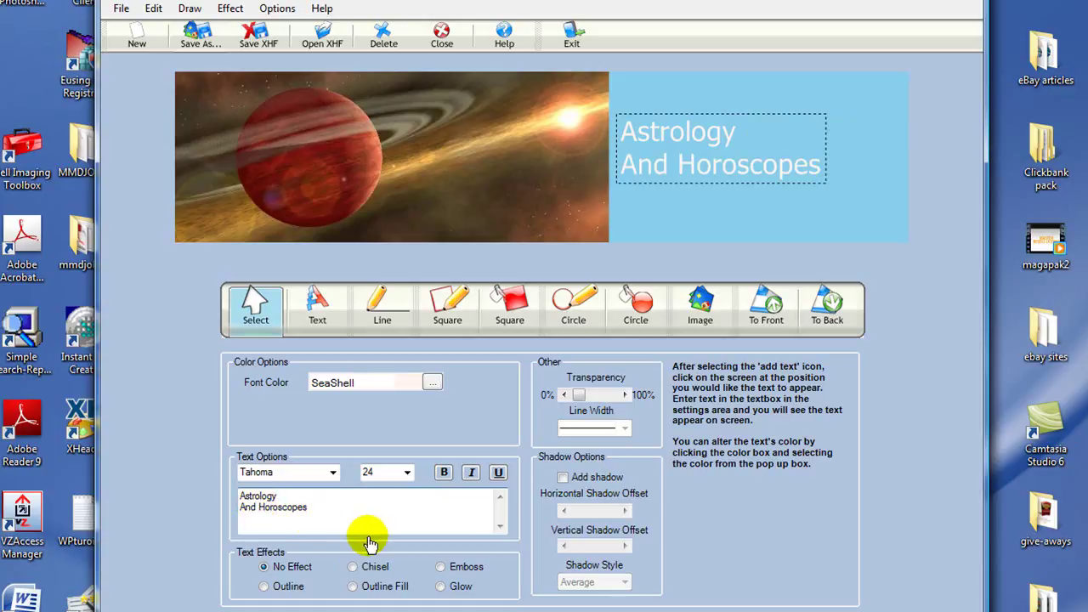
key("Return")
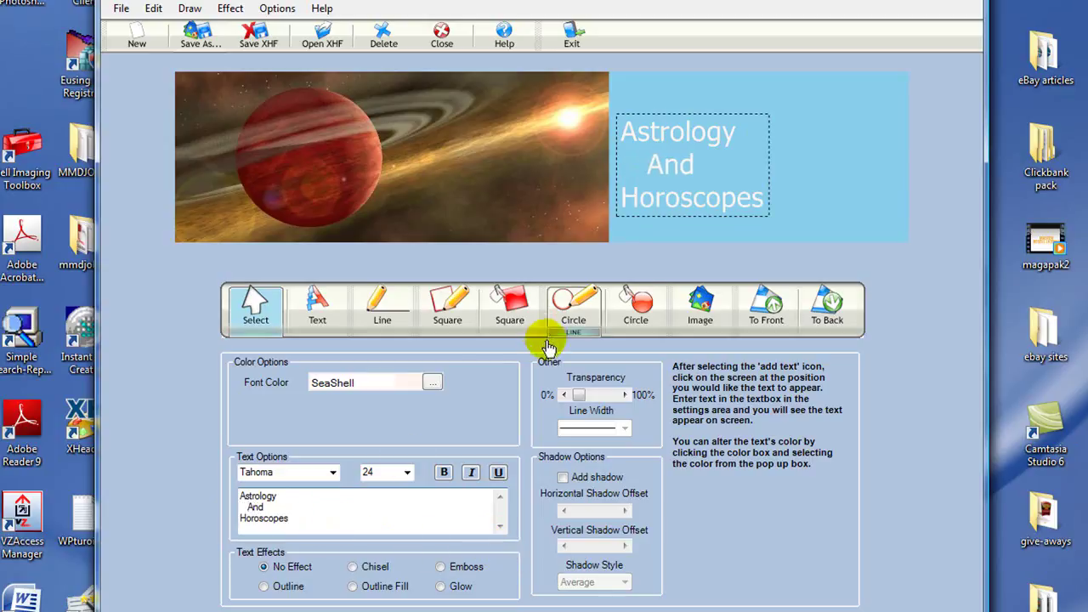
Step: Move the title up and right in the blue area and enlarge it to size 28
left_click_drag(695, 187, 770, 162)
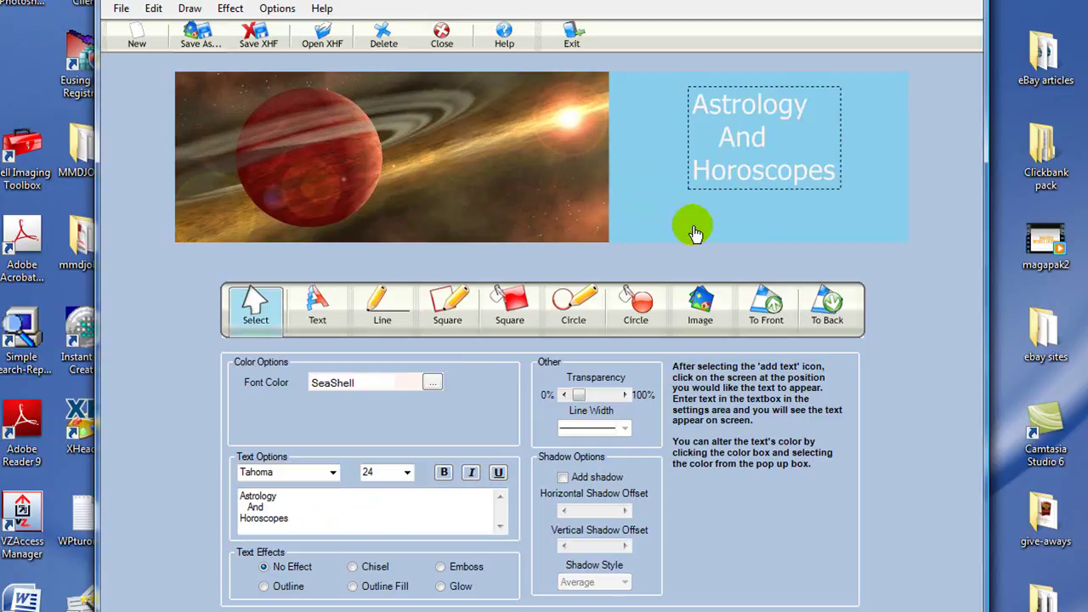
left_click(407, 474)
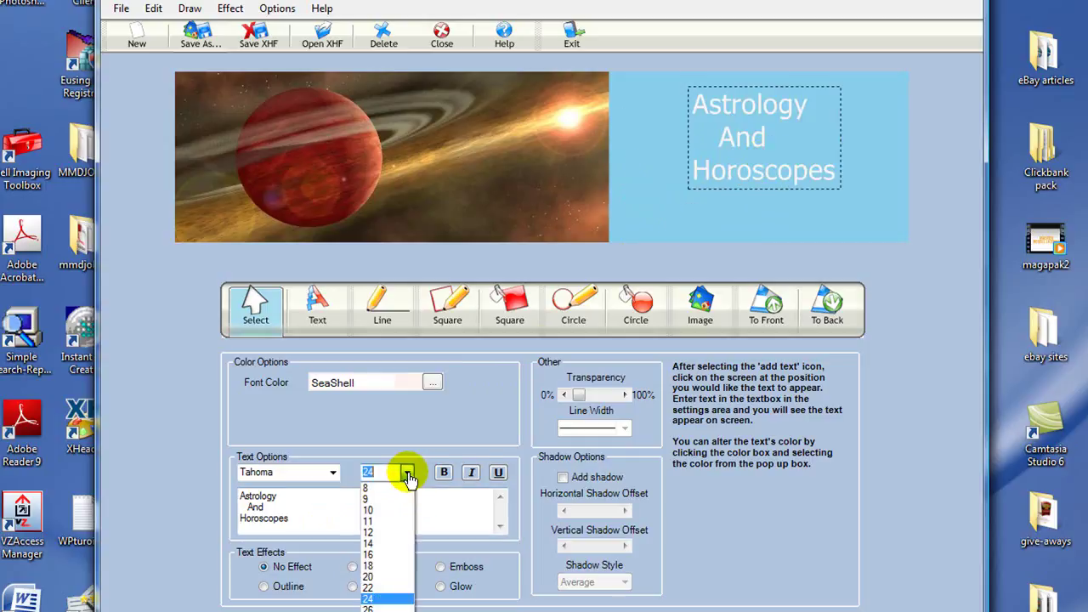
left_click(383, 608)
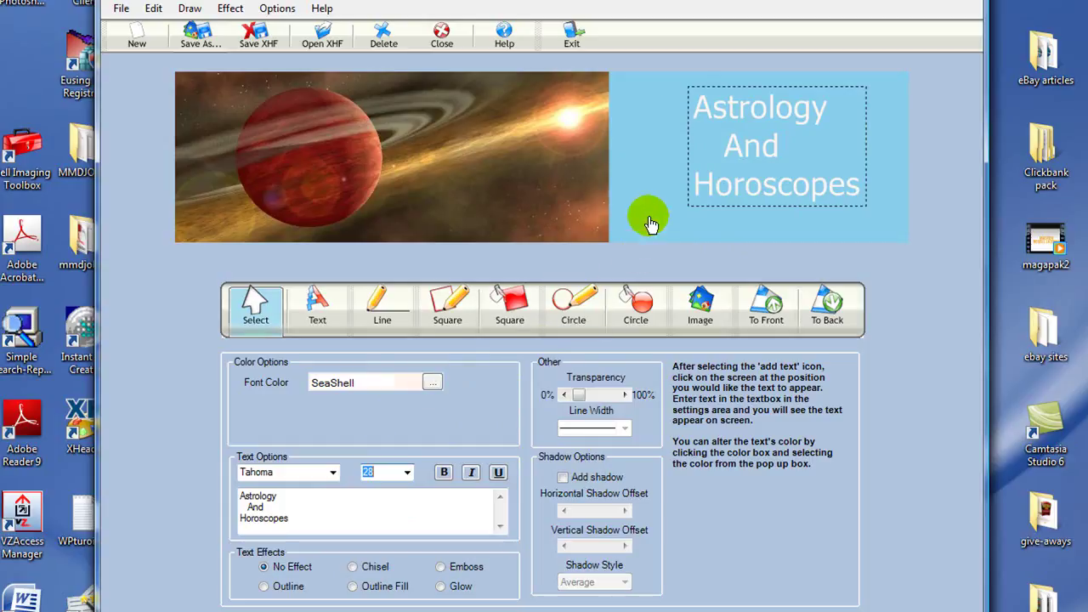
Step: Change the banner's background rectangle from SkyBlue to RoyalBlue via the Web Colors tab
left_click(648, 222)
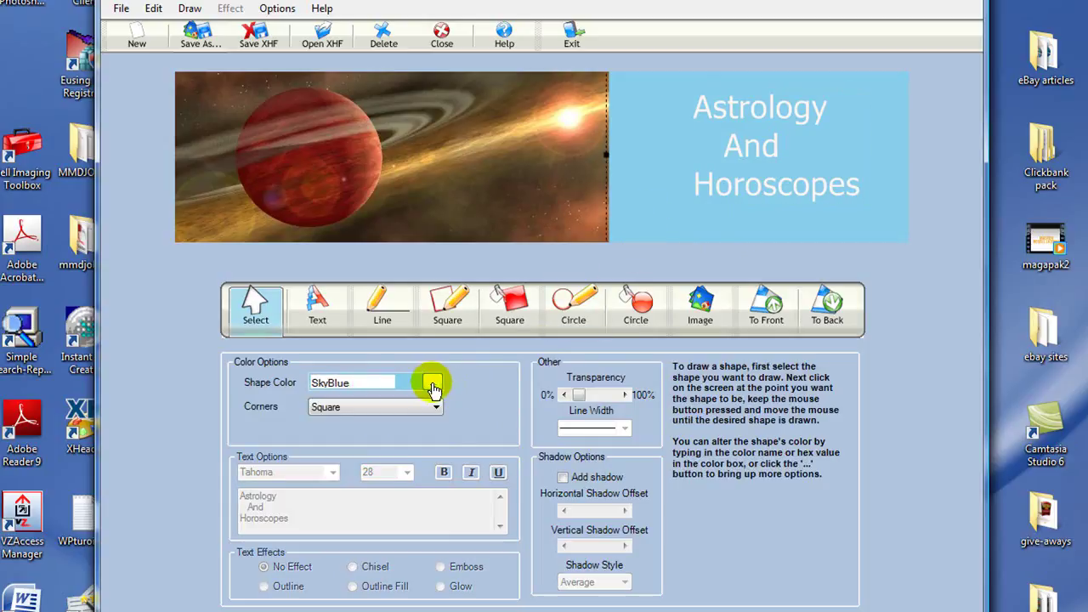
left_click(433, 384)
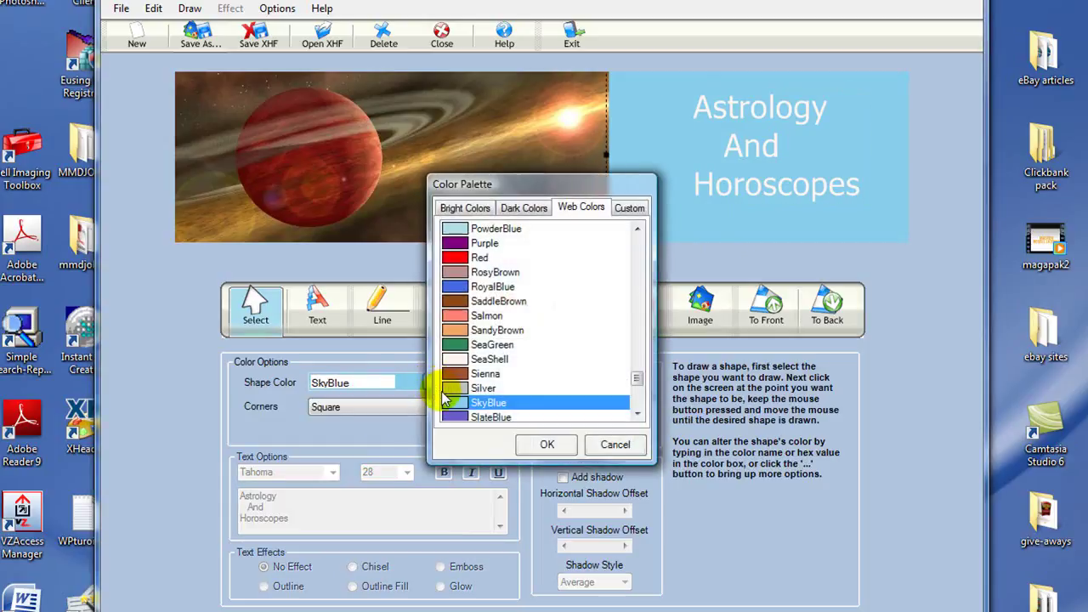
left_click(456, 293)
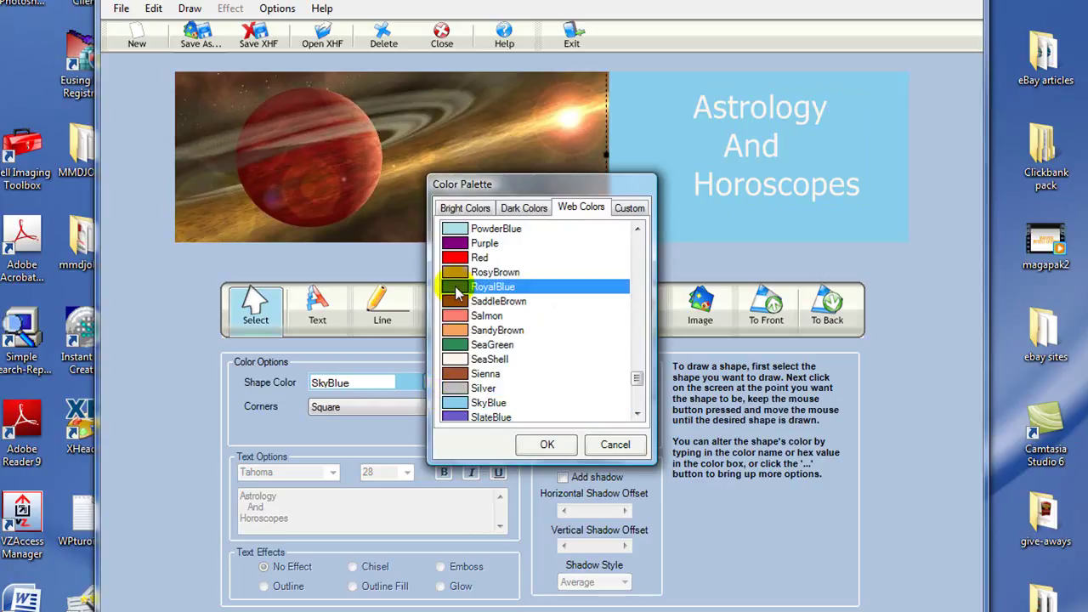
left_click(541, 444)
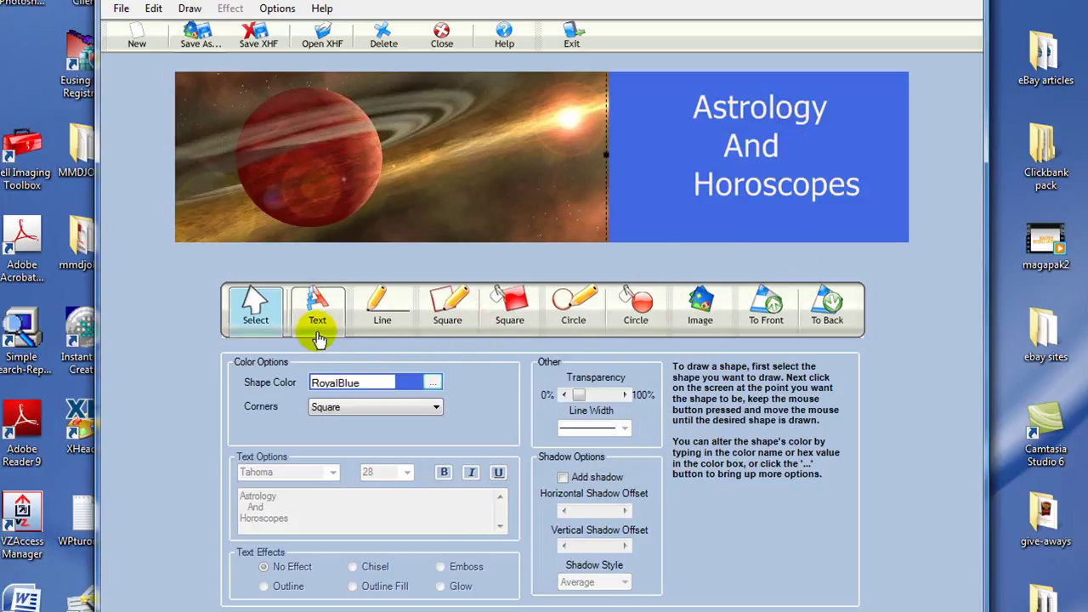
Step: Export the banner as a Superb-quality JPG named header1 on the Desktop
left_click(198, 38)
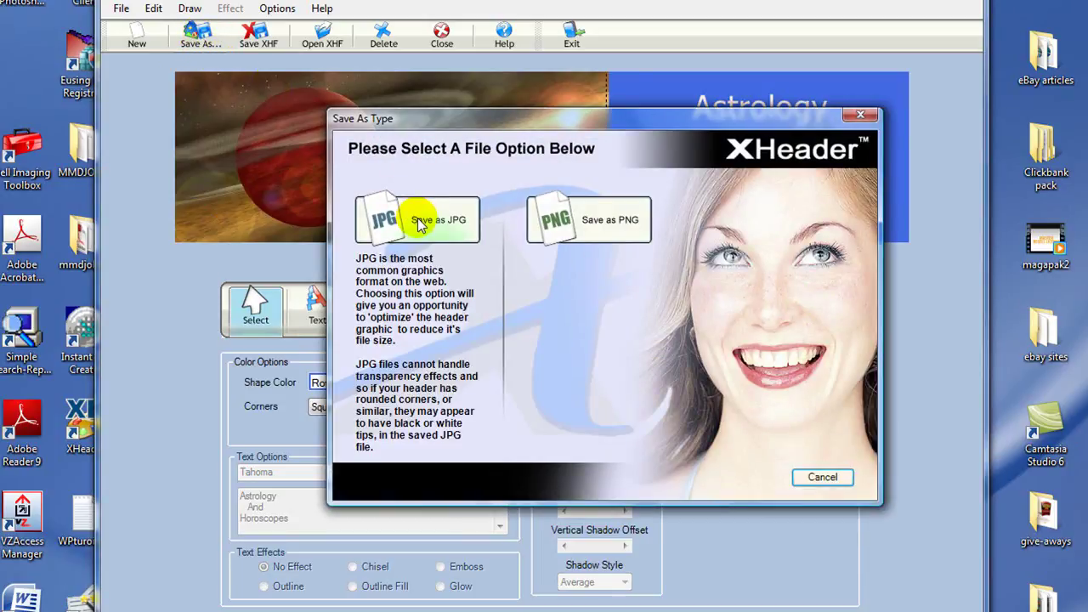
left_click(418, 220)
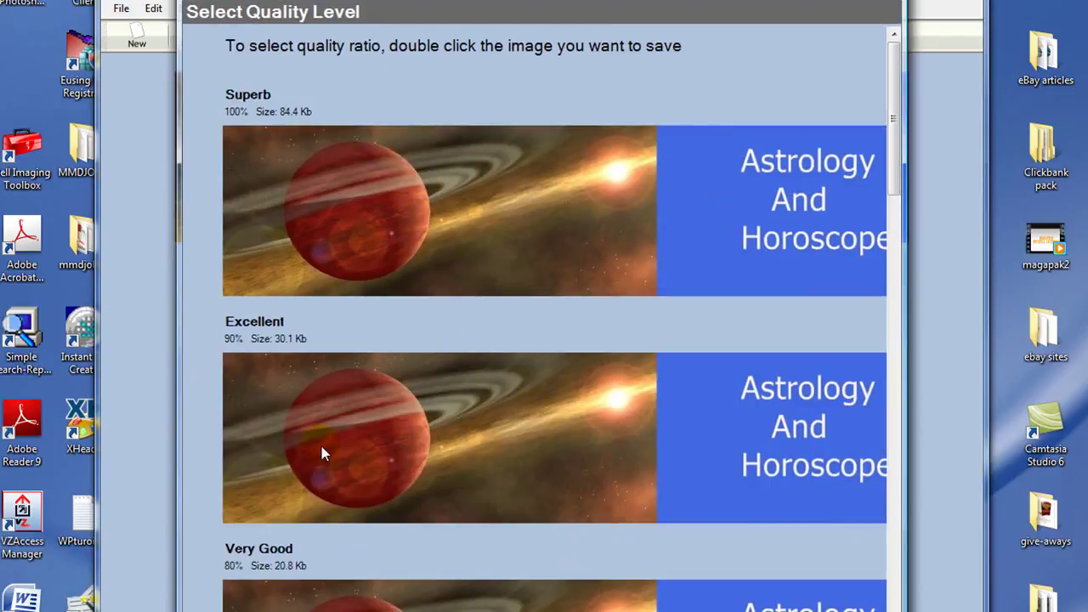
double_click(332, 216)
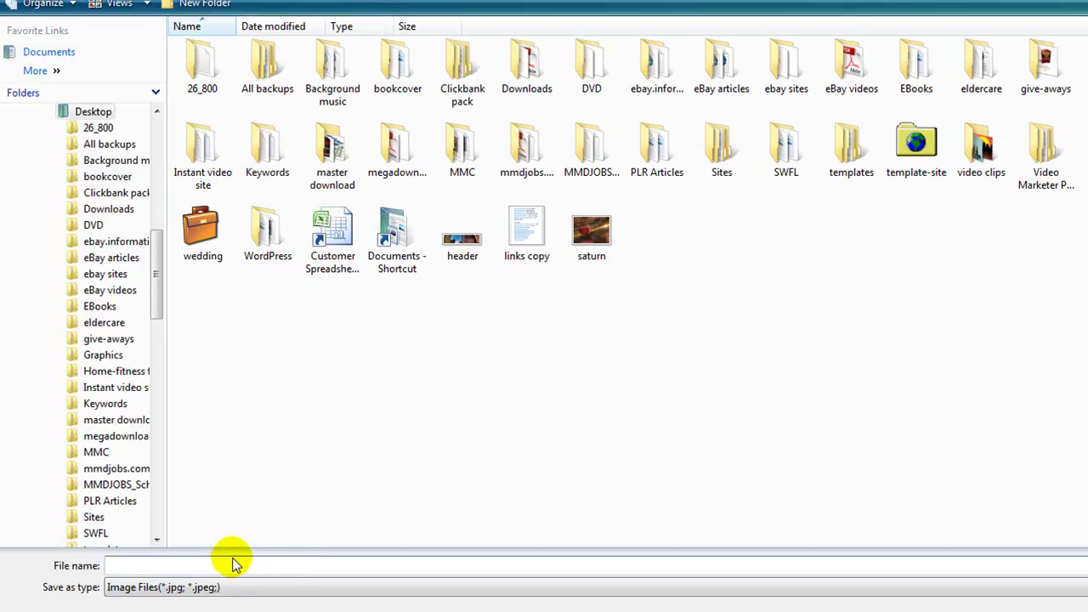
type("heade")
type("r1")
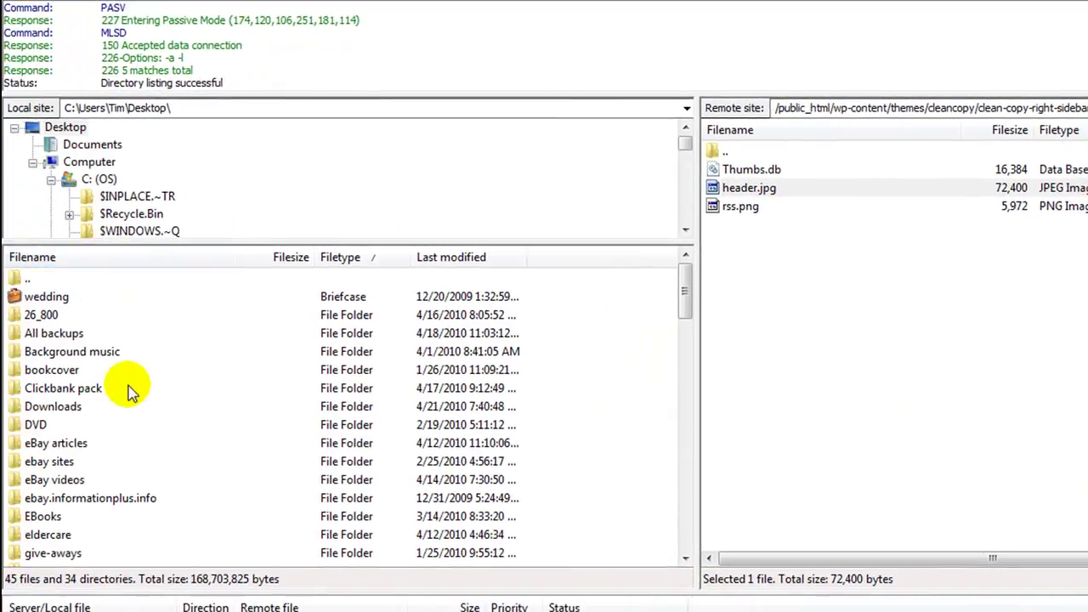
Step: Upload the local header1.jpg to the theme's images folder on the server
left_click(179, 443)
scroll(182, 446, "down", 6)
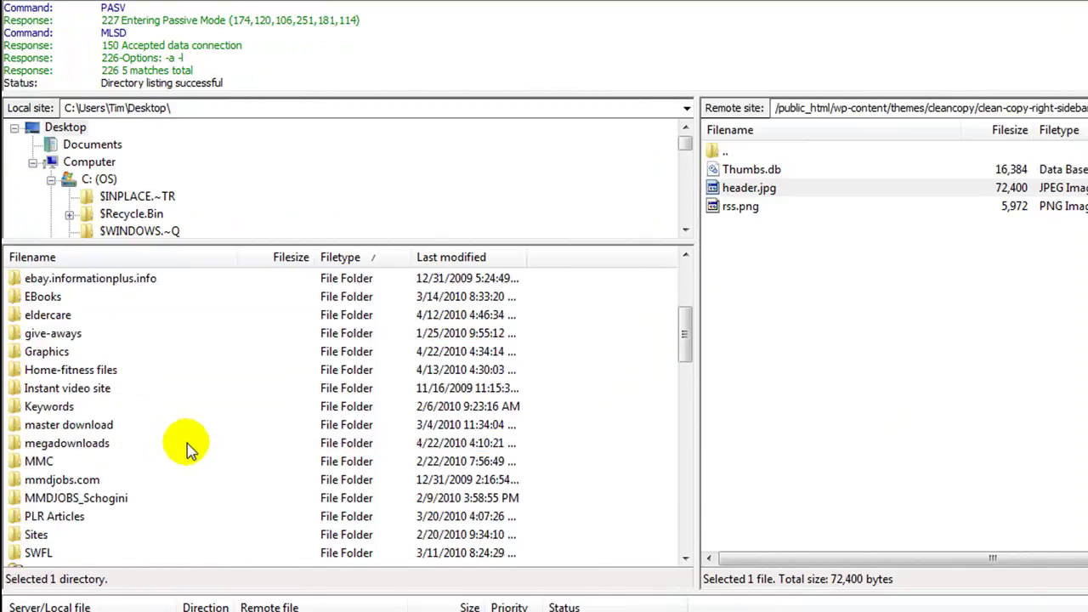
scroll(188, 449, "down", 3)
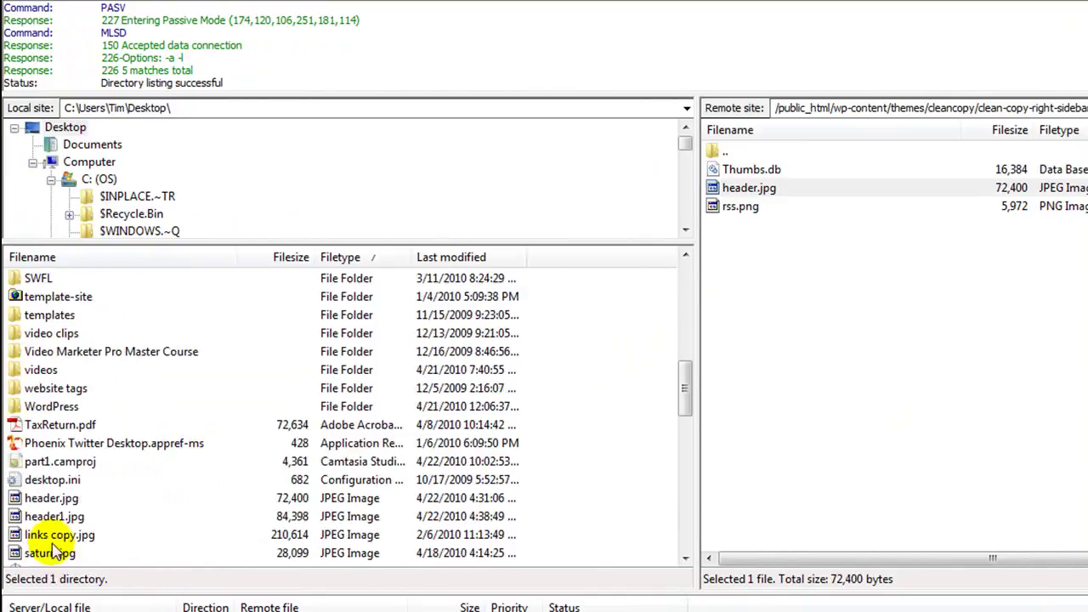
left_click(43, 516)
right_click(50, 521)
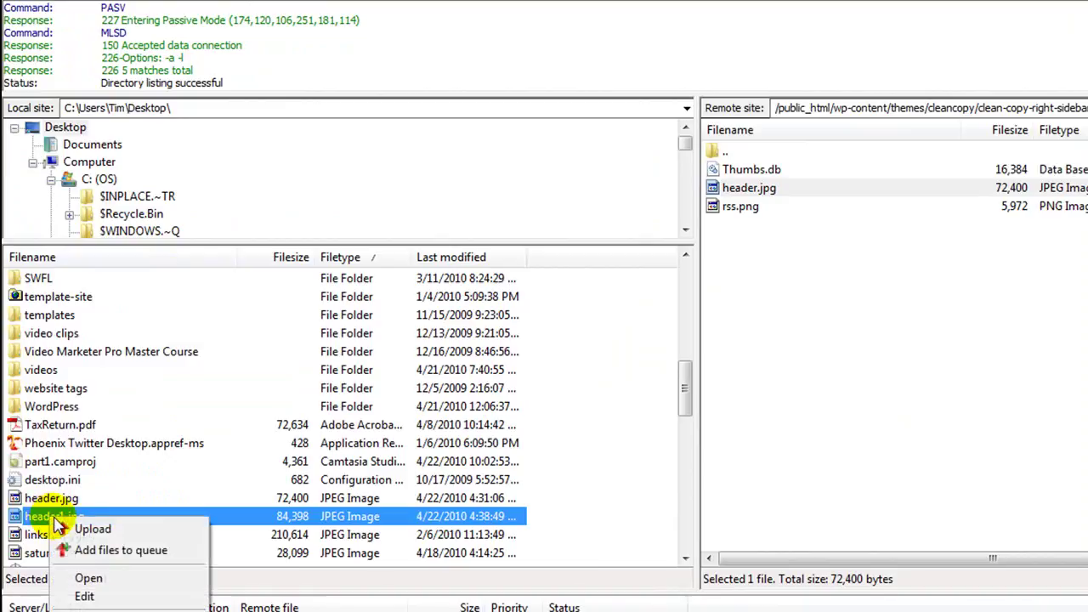
left_click(85, 530)
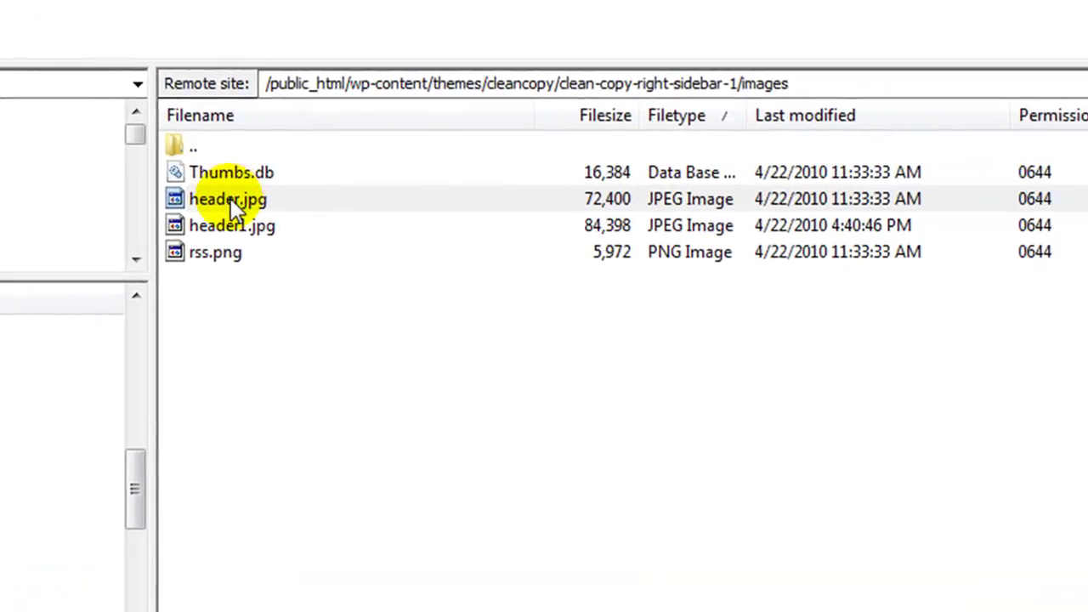
Step: Delete the old header.jpg from the server's images folder
left_click(336, 197)
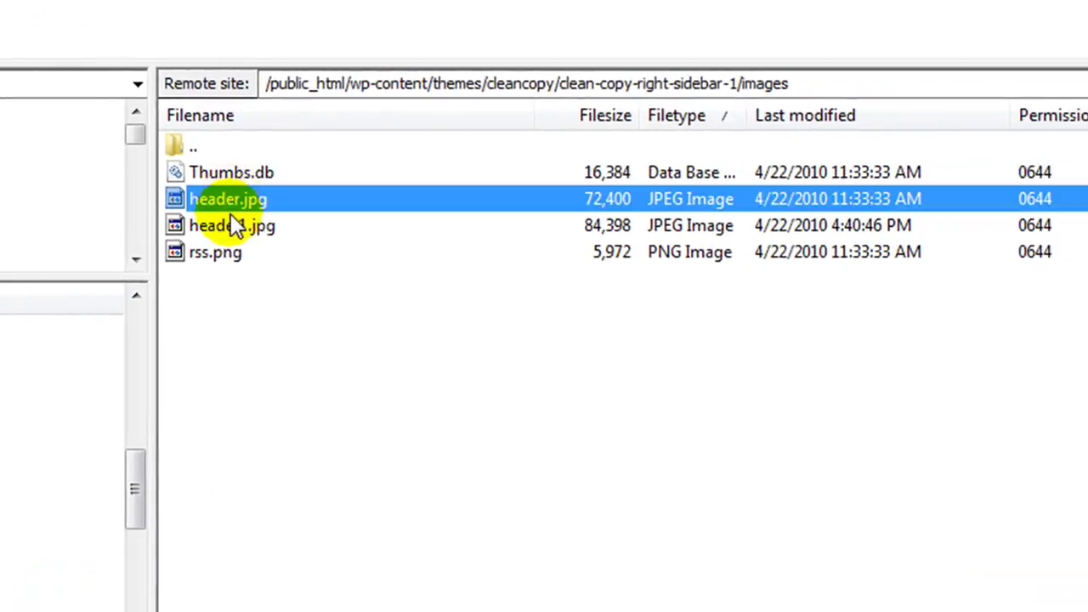
right_click(220, 195)
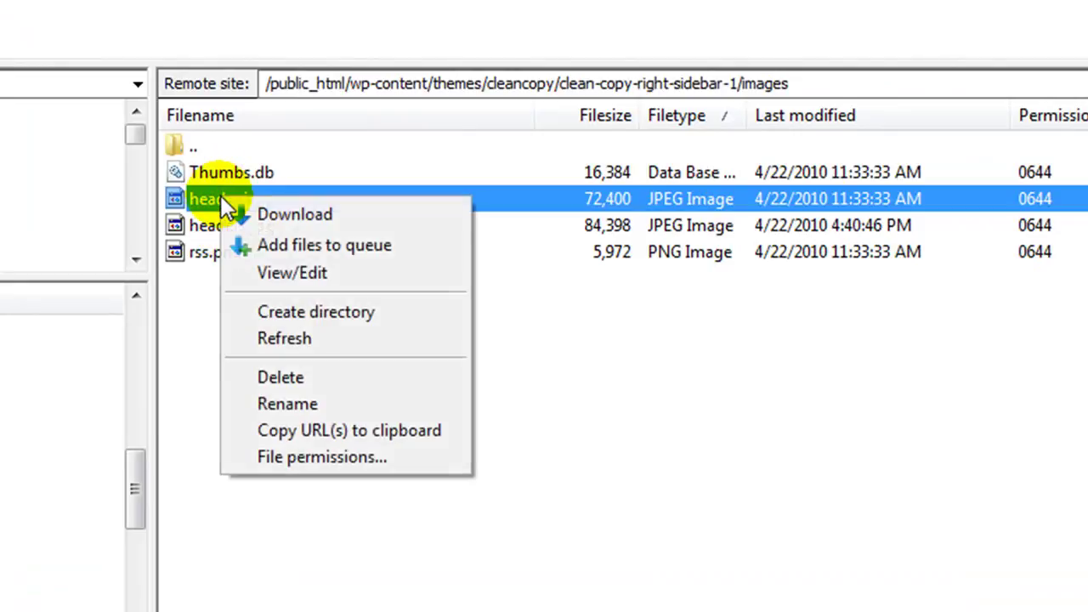
left_click(250, 377)
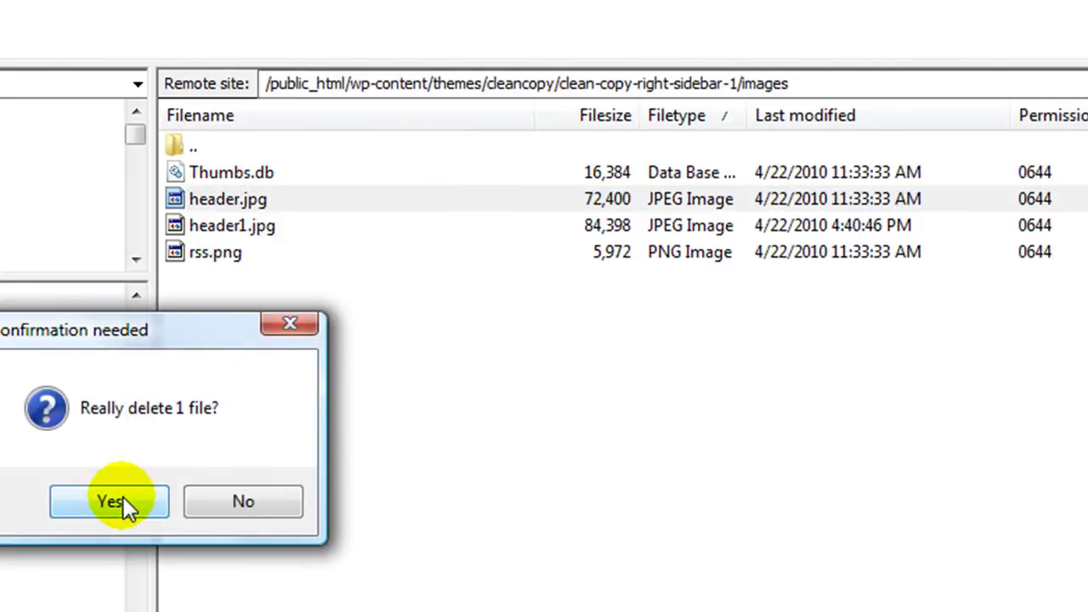
left_click(121, 501)
Step: Rename the uploaded header1.jpg on the server to header.jpg
left_click(218, 198)
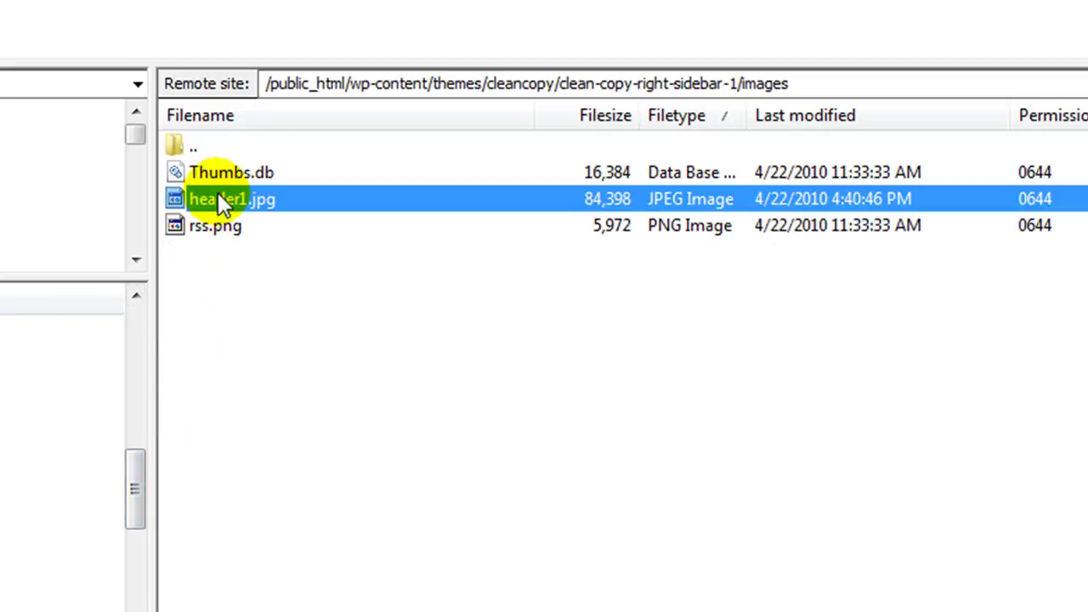
right_click(218, 200)
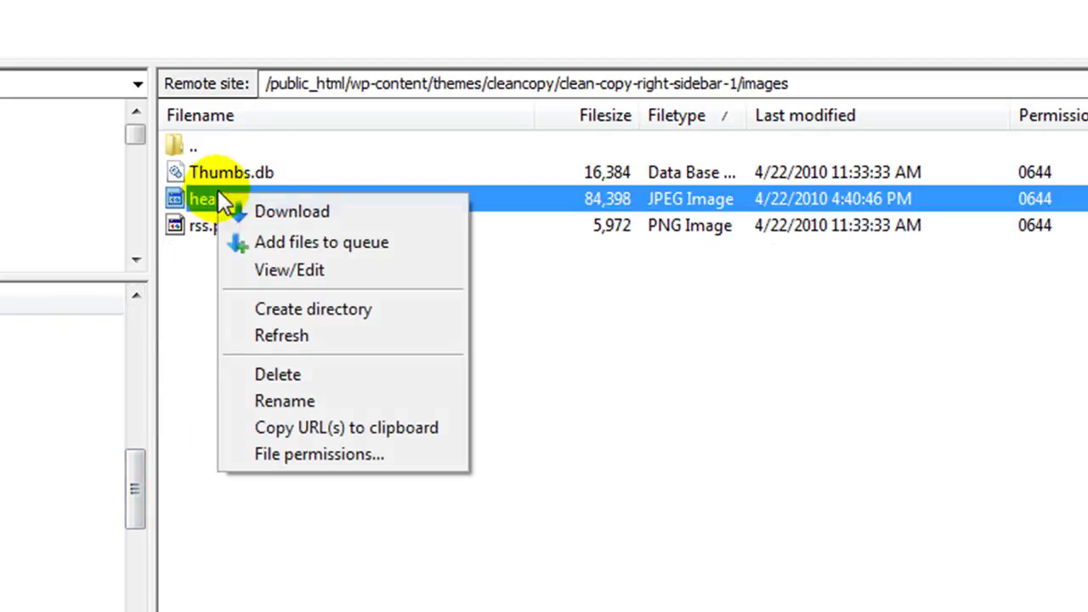
left_click(269, 400)
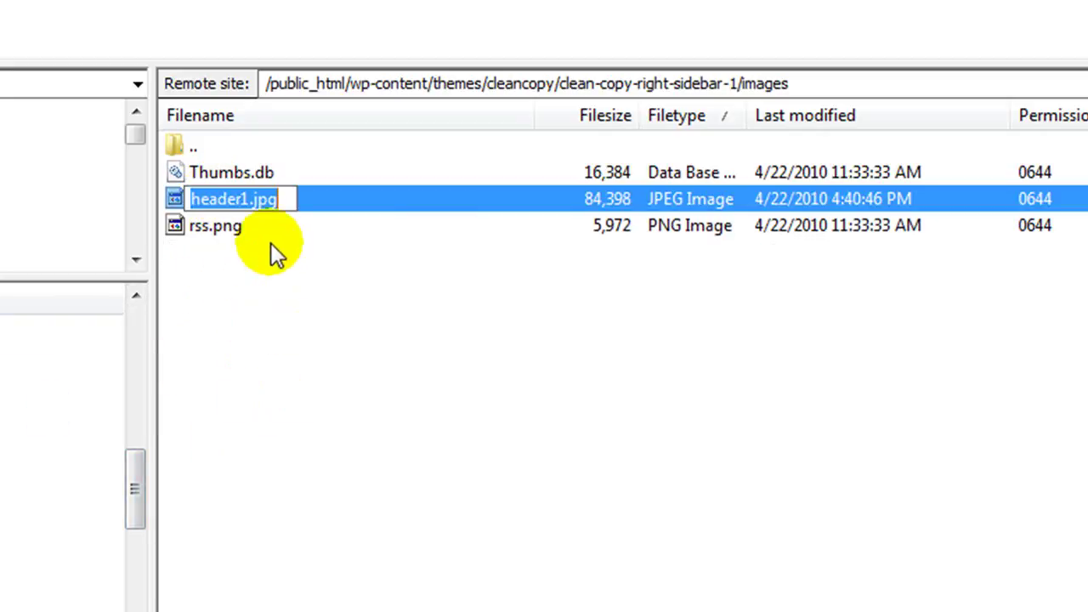
left_click(246, 199)
key("BackSpace")
type("1")
key("Return")
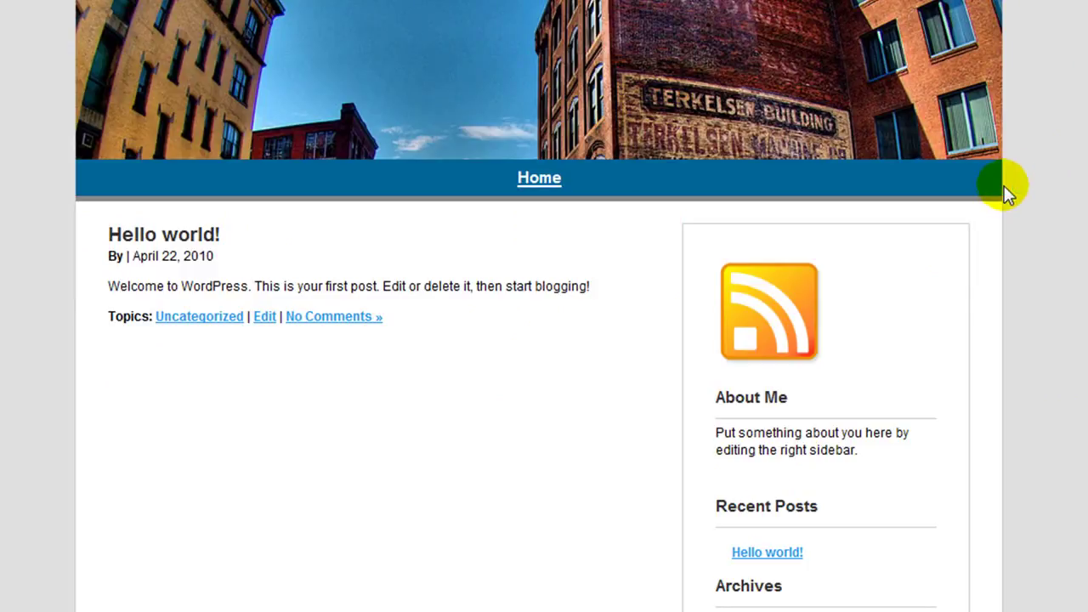
Step: Refresh the front page to show the new royal blue Astrology And Horoscopes banner
key("F5")
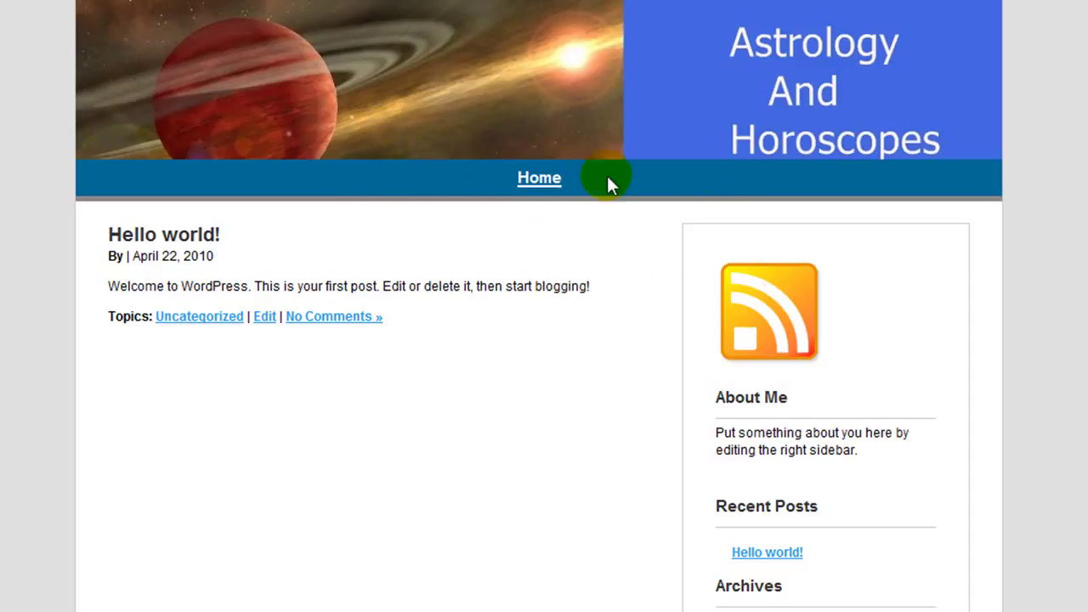
left_click(511, 179)
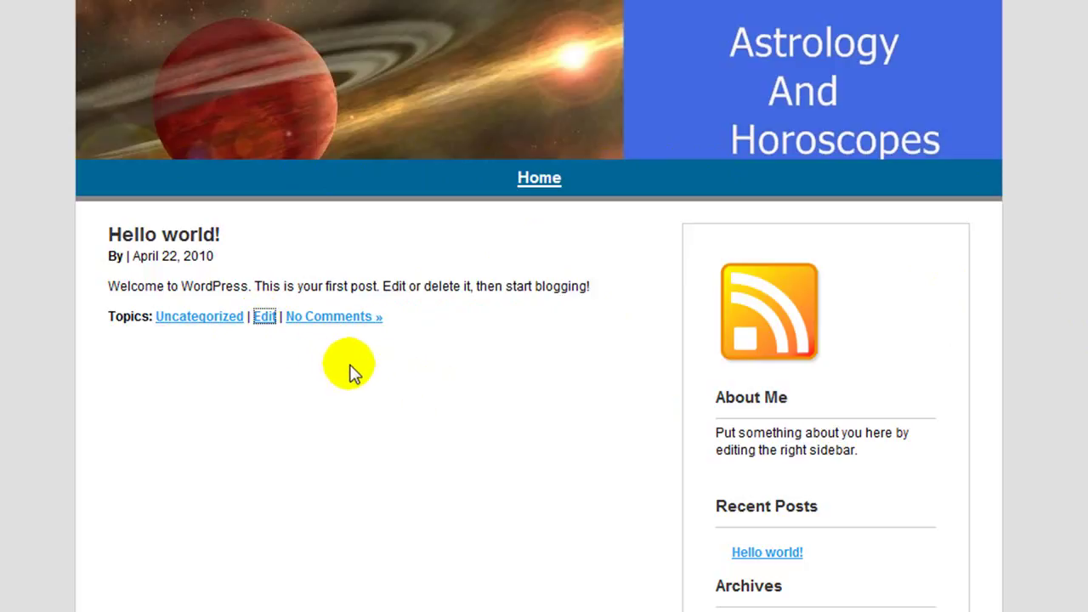
Step: In the theme's style.css, change the #header height from 150px to 250px and save
left_click(263, 316)
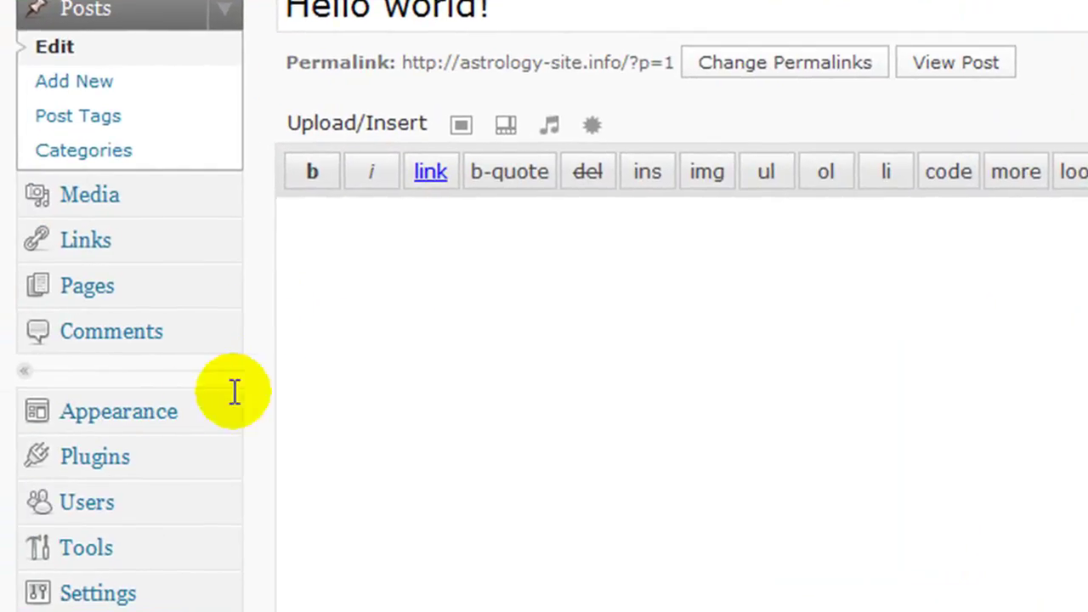
scroll(371, 378, "down", 3)
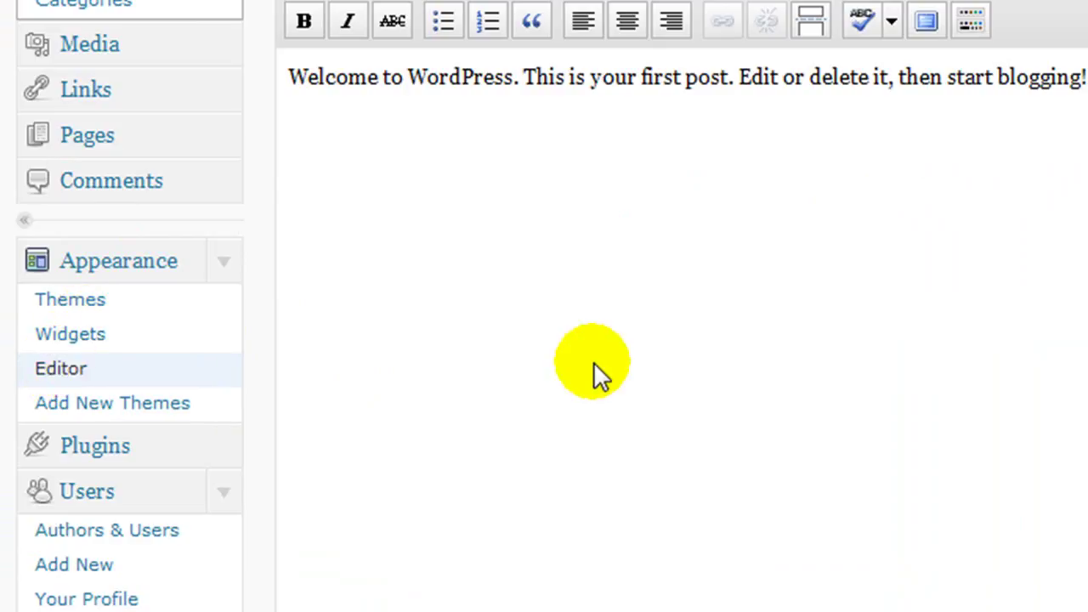
left_click(57, 372)
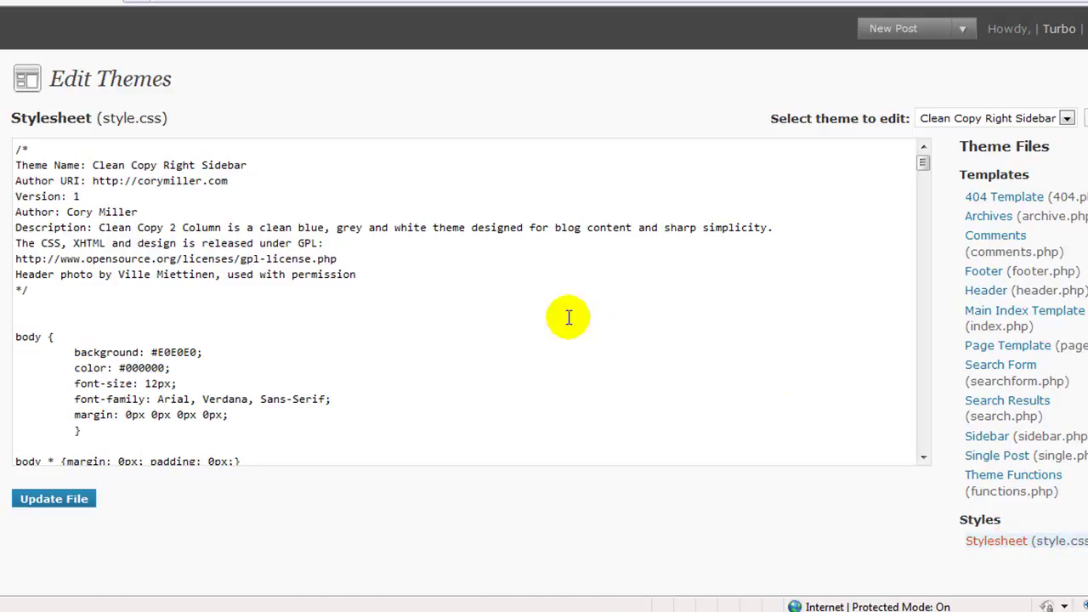
scroll(556, 313, "down", 1)
scroll(556, 313, "down", 4)
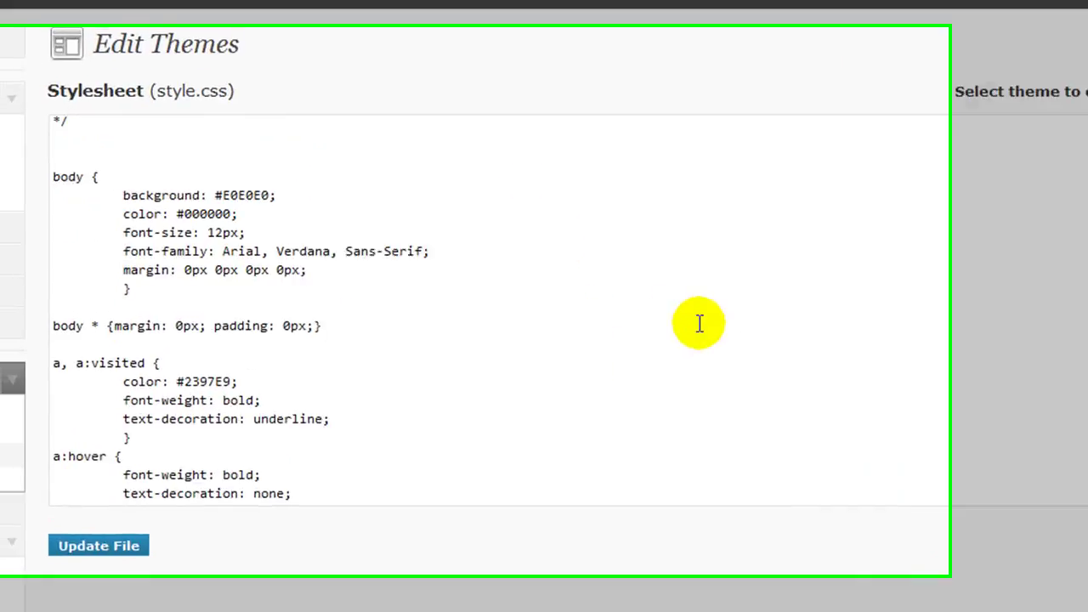
scroll(812, 328, "down", 2)
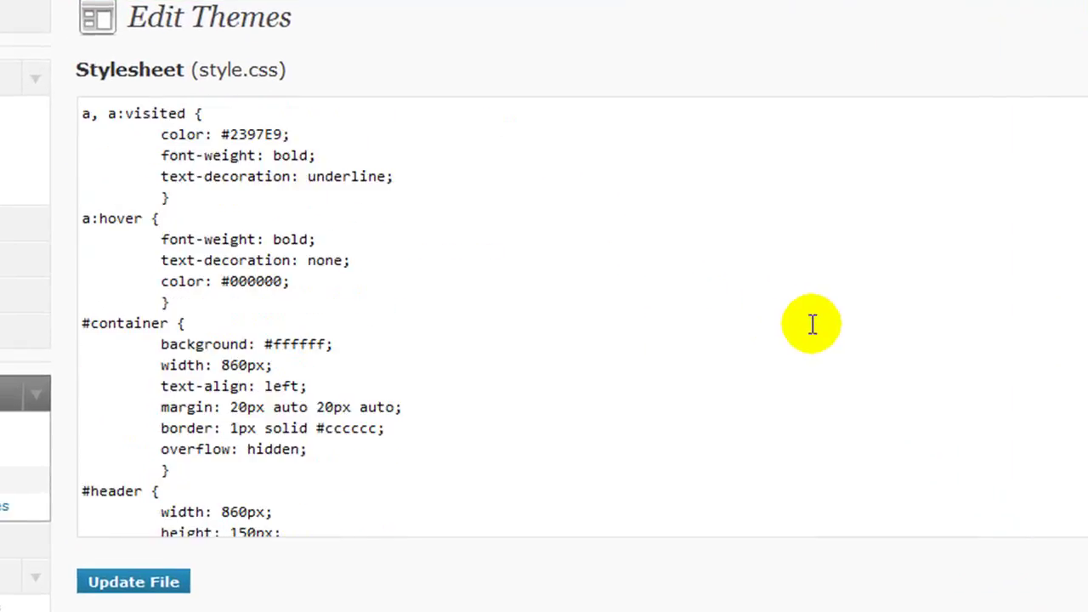
scroll(812, 326, "down", 2)
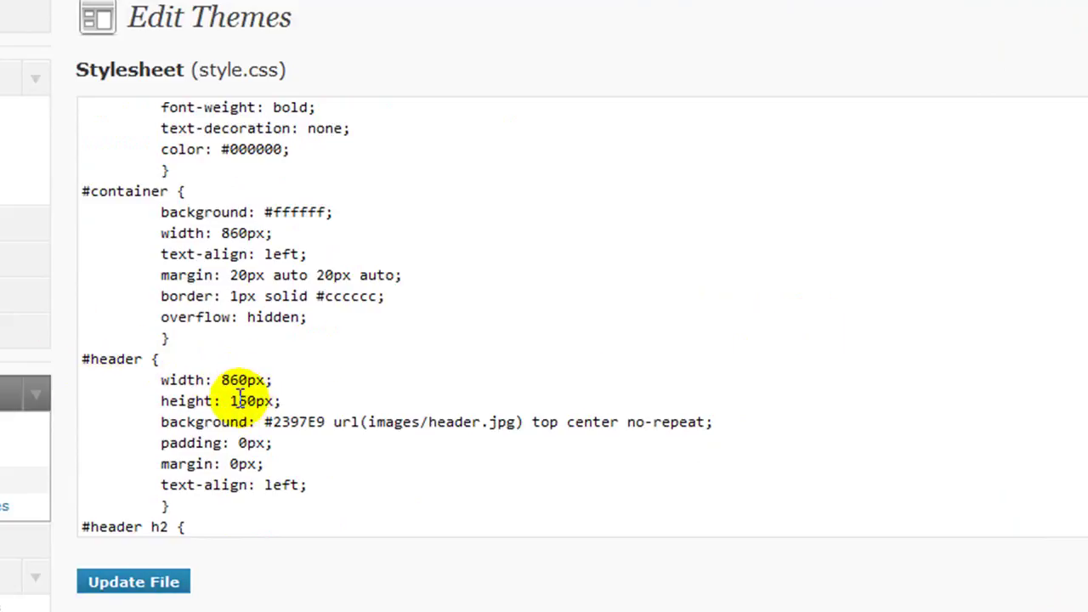
left_click(239, 400)
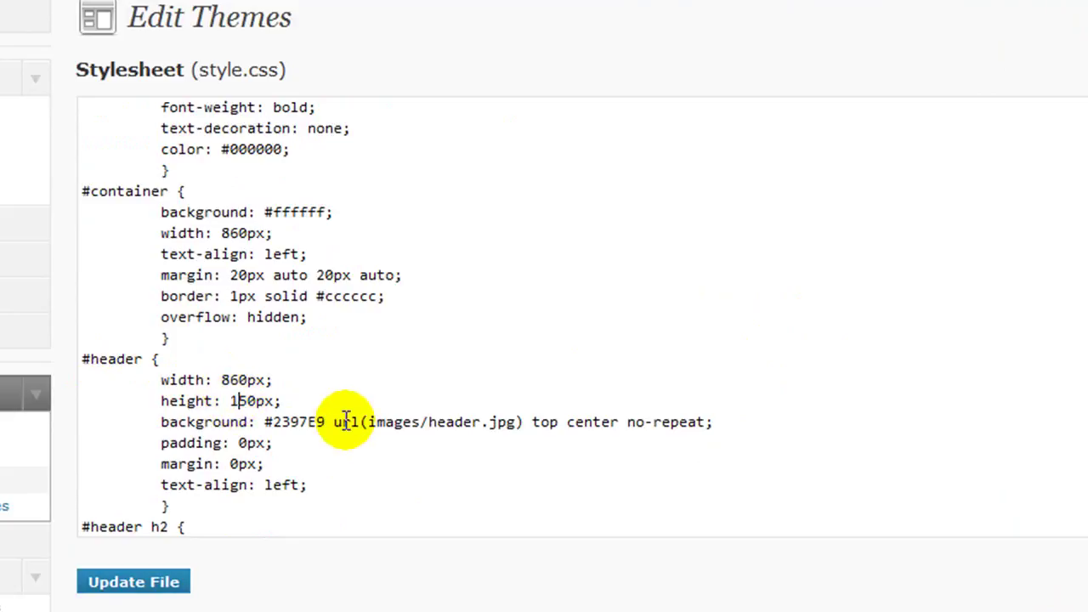
key("BackSpace")
type("2")
left_click(102, 585)
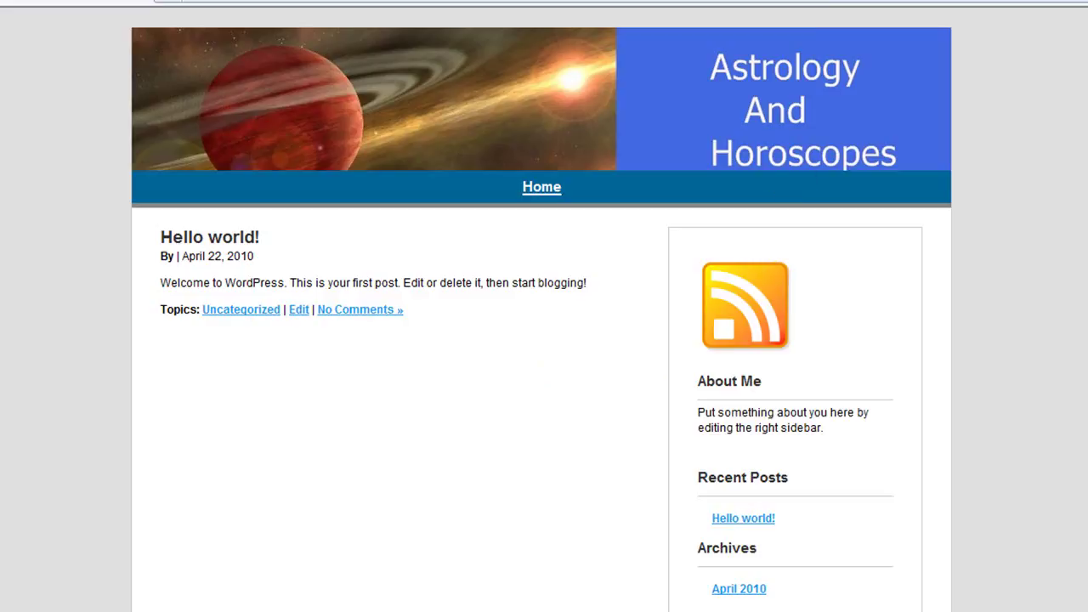
Step: Reload the site, return to the home page, and open the Hello world! post for editing
key("F5")
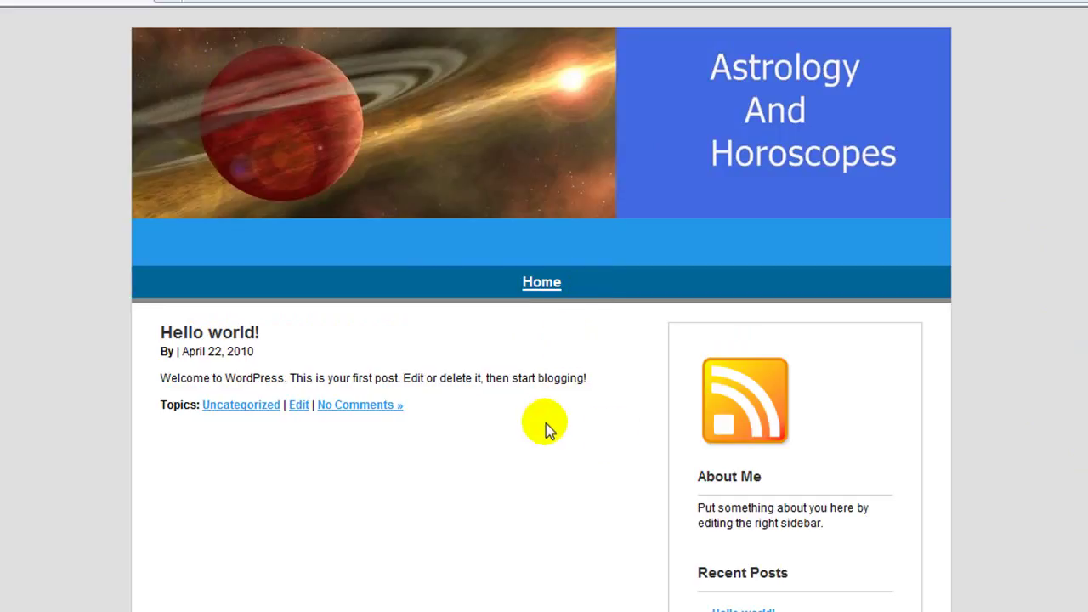
left_click(541, 285)
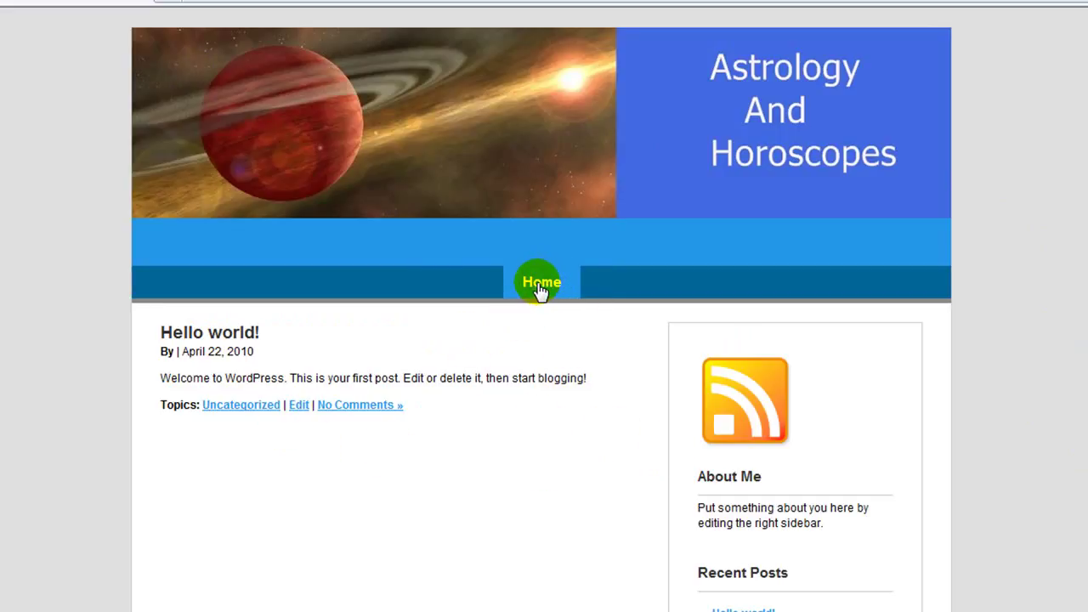
left_click(529, 289)
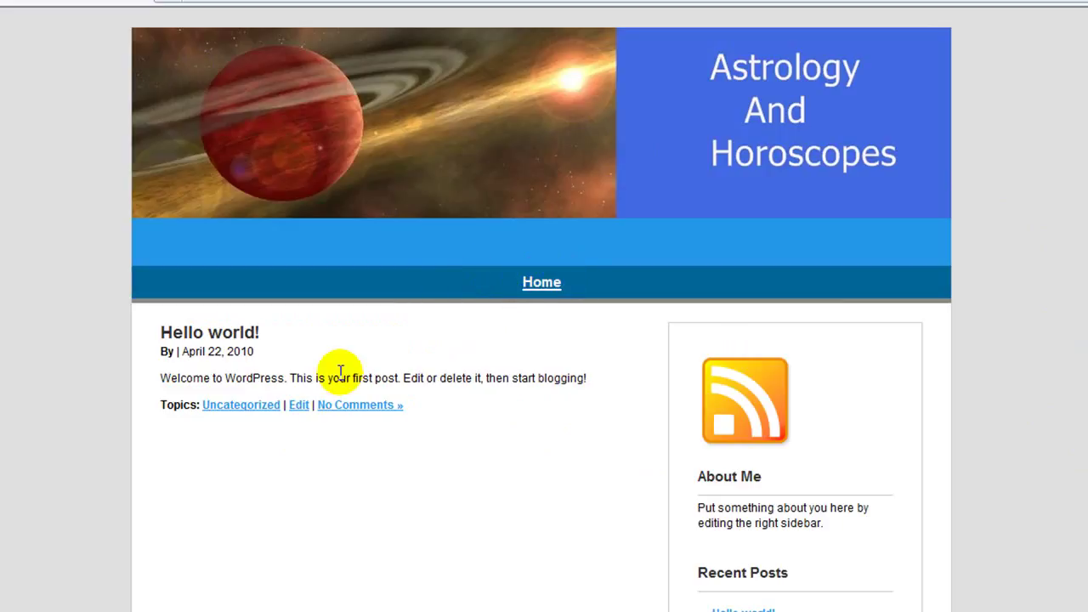
left_click(298, 407)
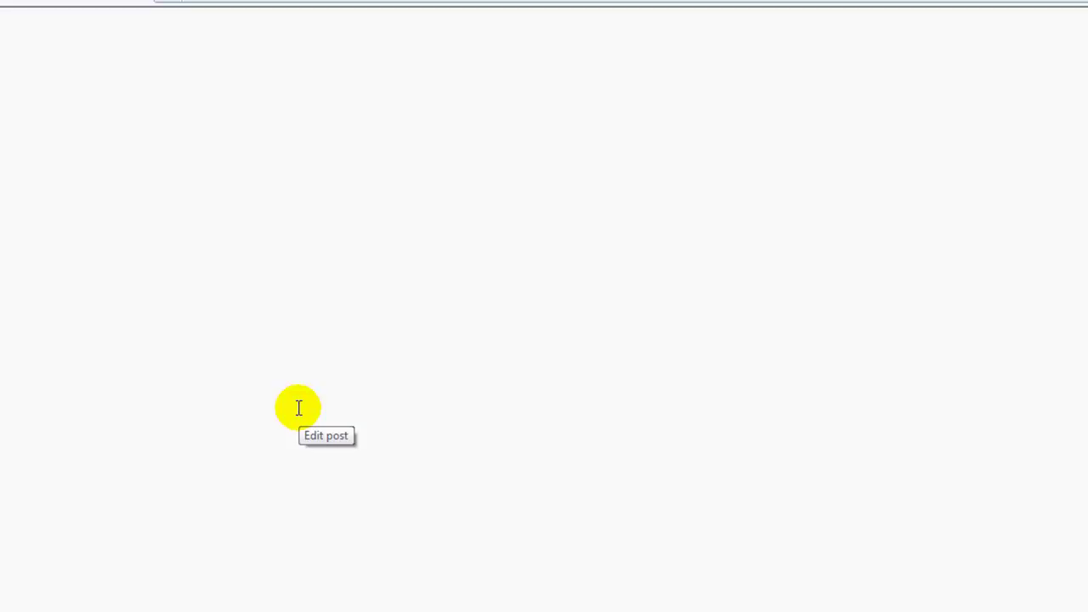
Step: In style.css, change the #menu ul li a font-size from 15px to 0px
scroll(145, 434, "down", 1)
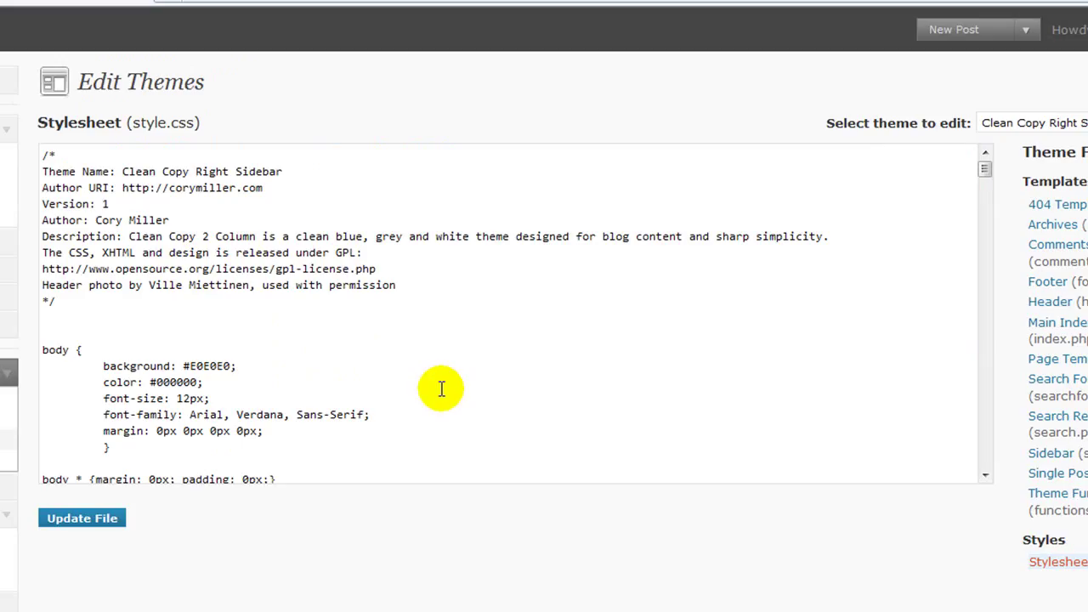
scroll(418, 368, "down", 7)
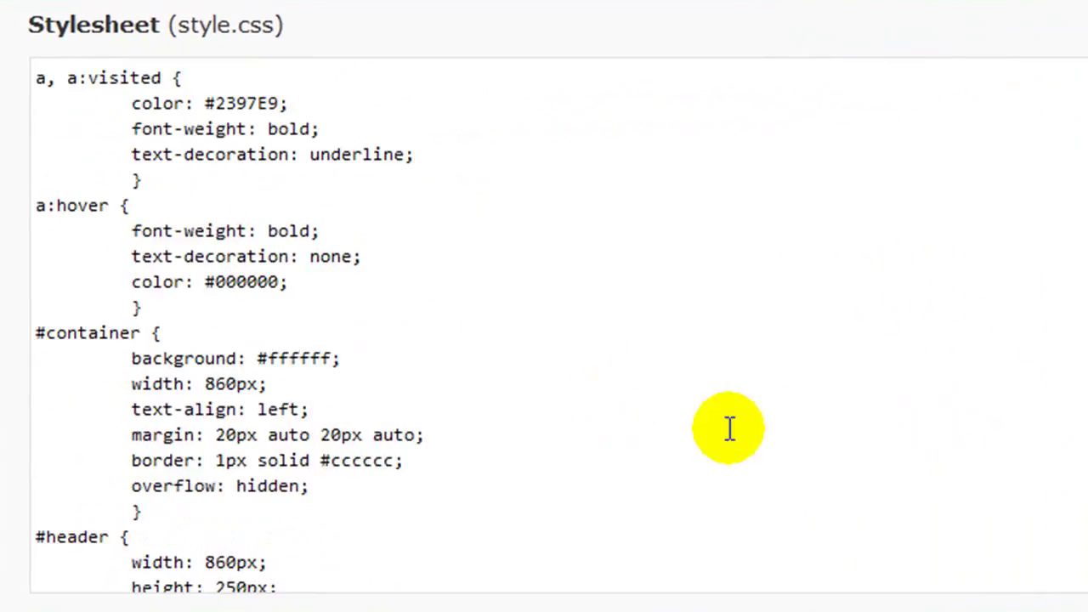
scroll(636, 323, "down", 9)
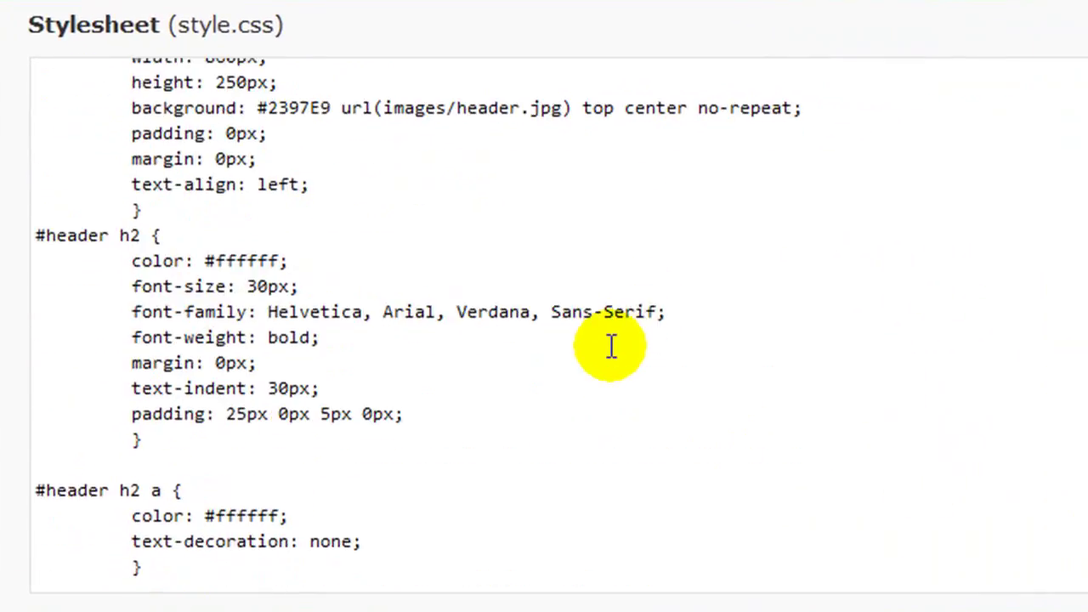
scroll(611, 345, "down", 12)
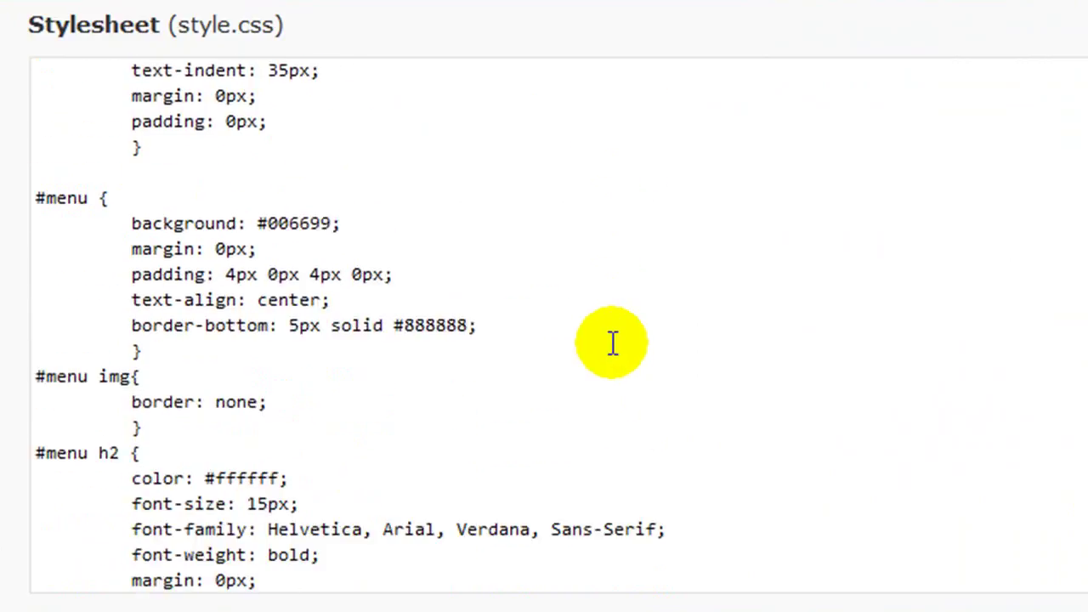
scroll(616, 344, "down", 5)
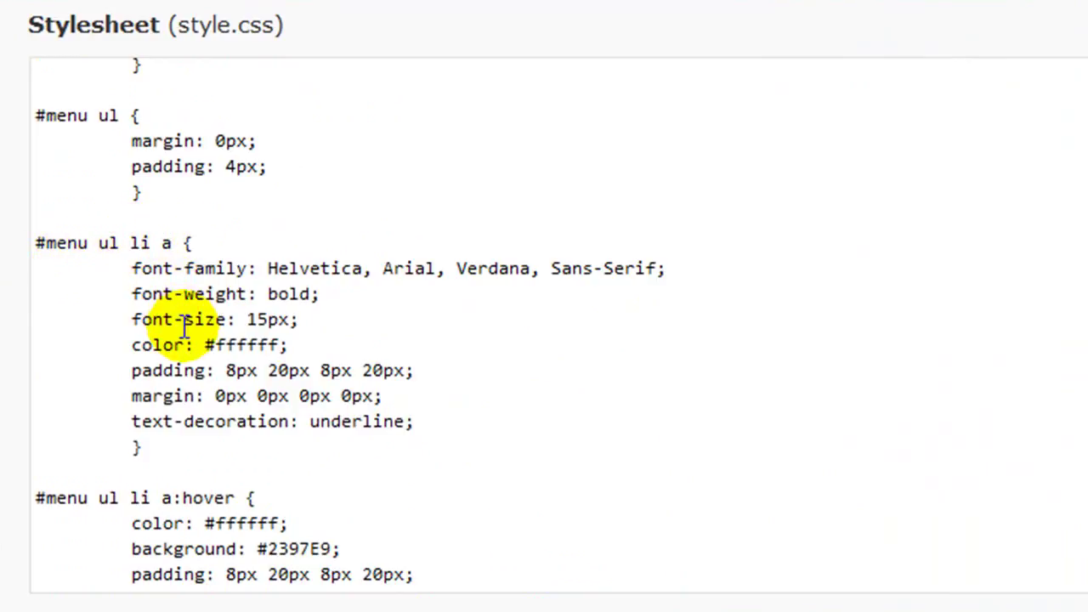
left_click(267, 319)
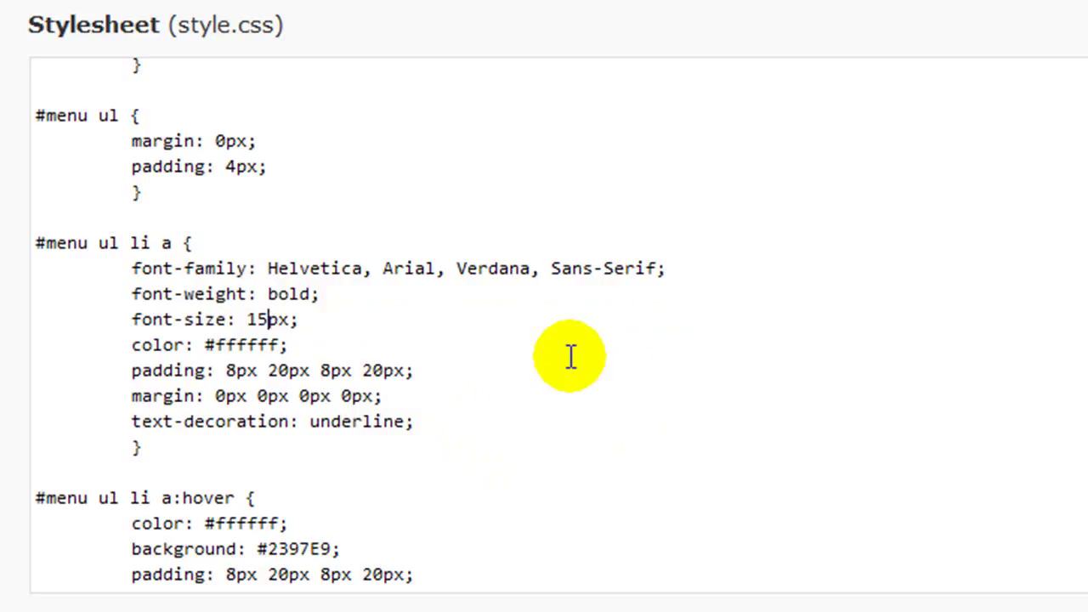
key("BackSpace")
key("BackSpace")
scroll(571, 357, "up", 2)
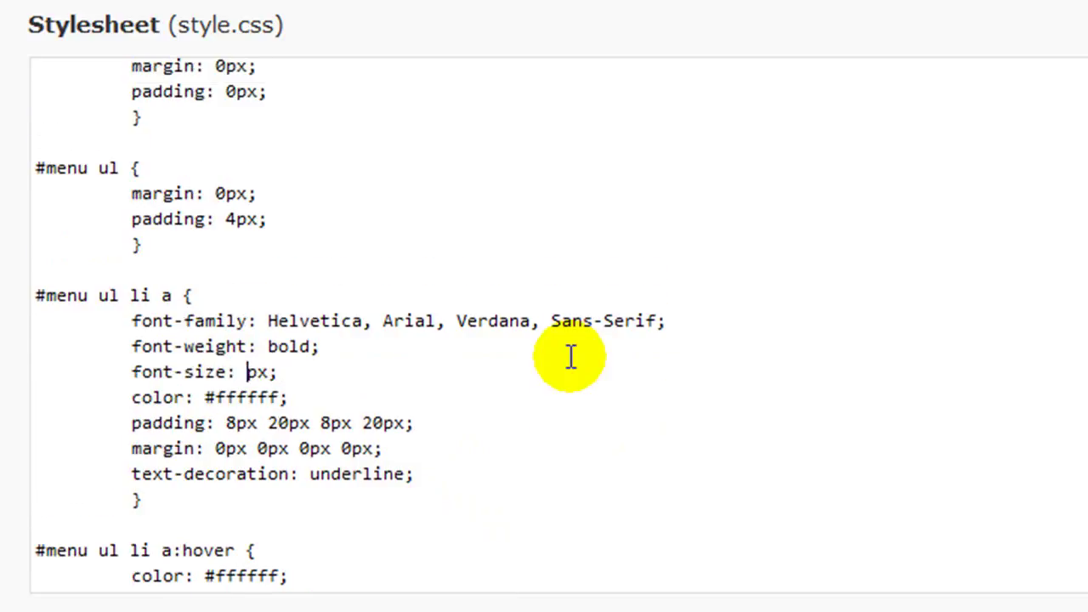
type("0")
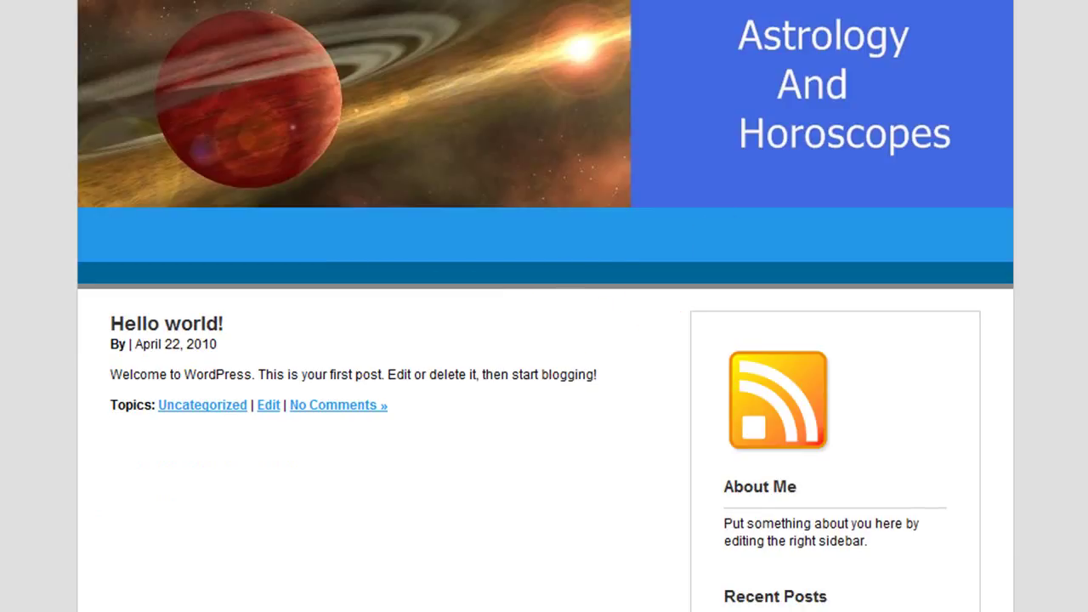
scroll(498, 445, "down", 1)
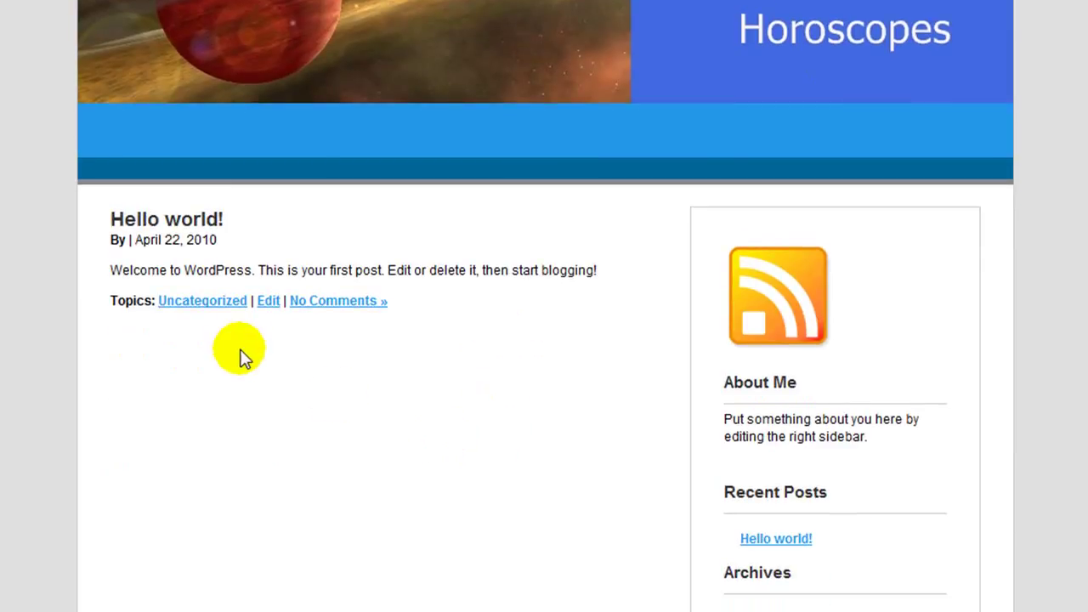
scroll(333, 343, "up", 1)
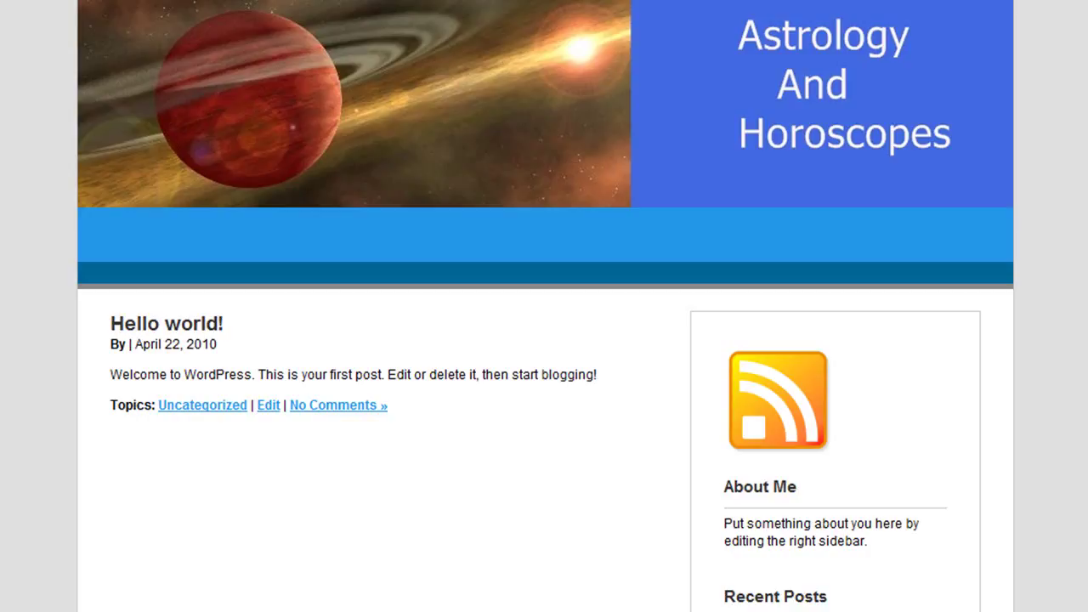
Step: Go to Installed Plugins from the Hello world! post editor and delete Hello Dolly's files
left_click(269, 406)
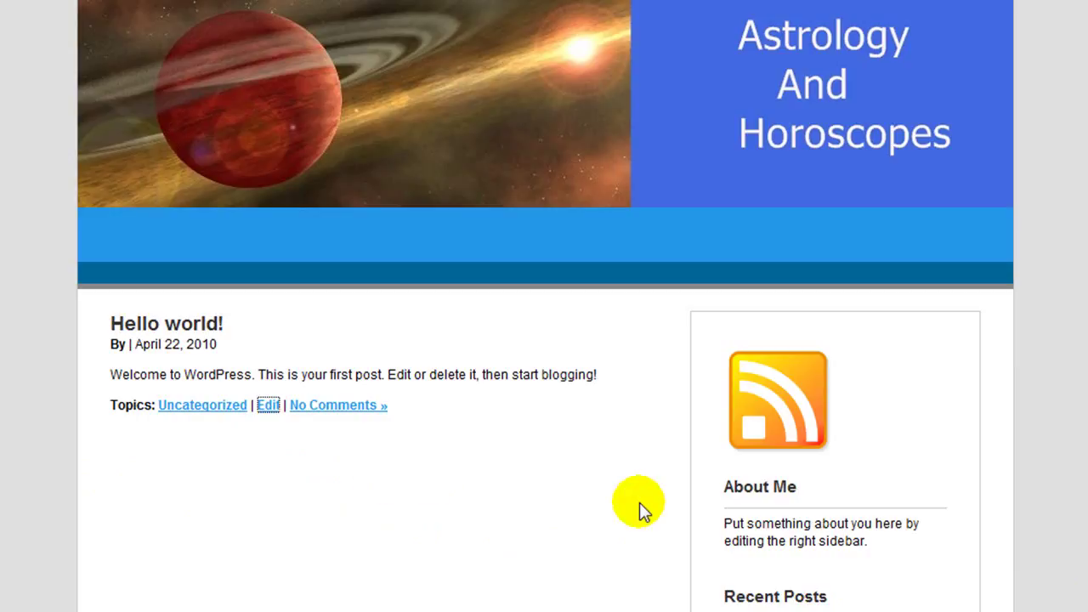
scroll(97, 428, "down", 3)
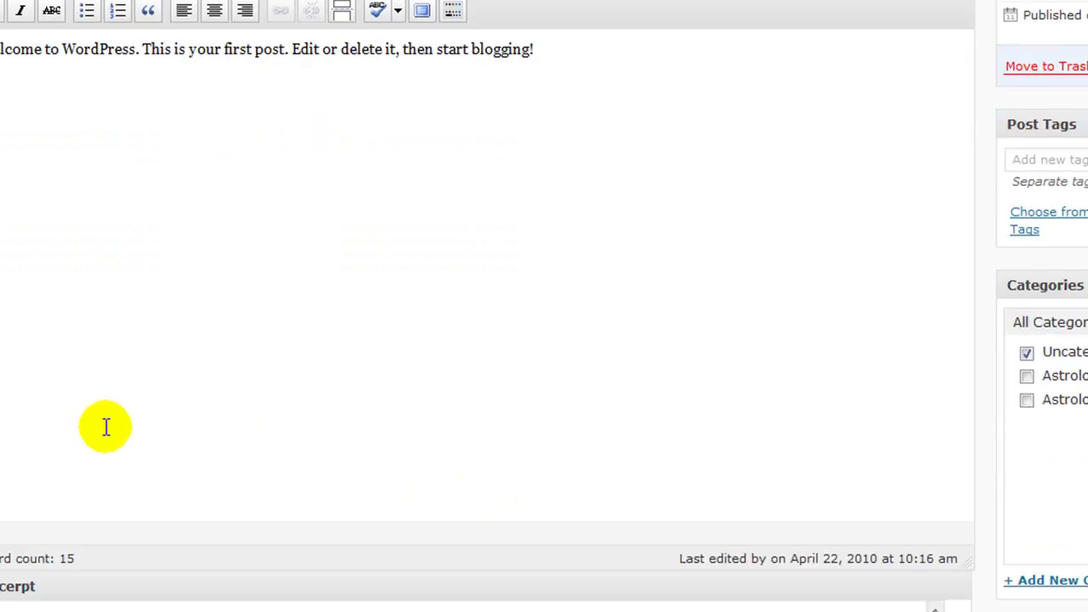
scroll(164, 437, "up", 2)
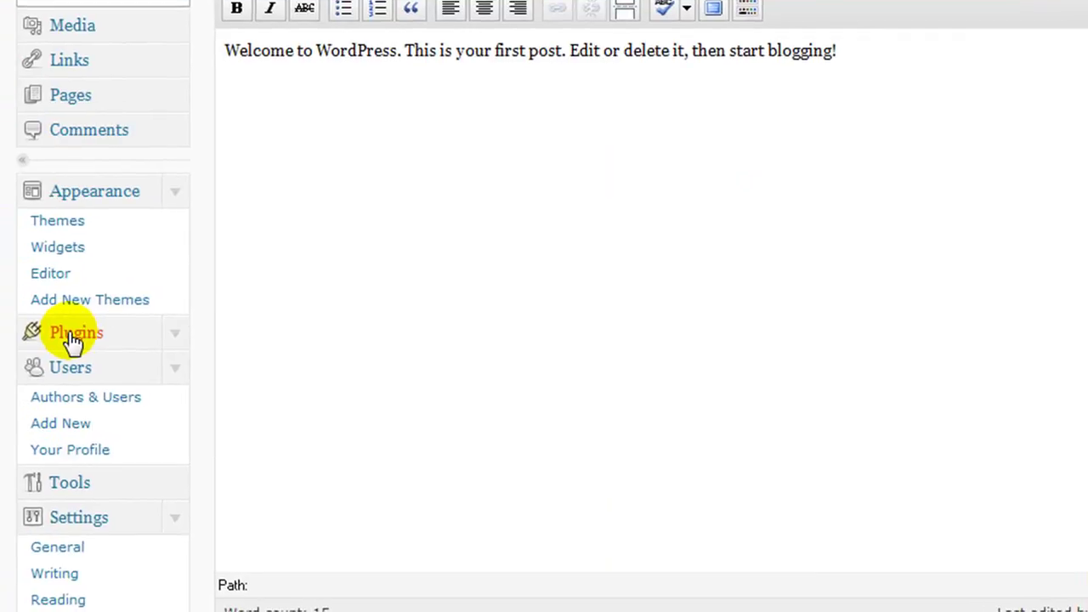
left_click(176, 334)
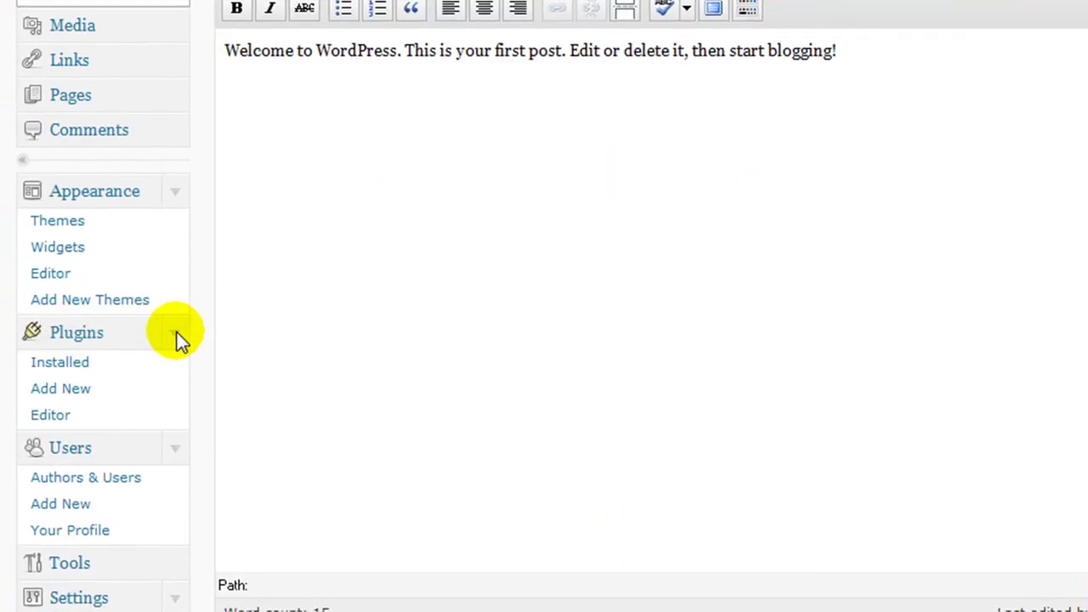
left_click(44, 366)
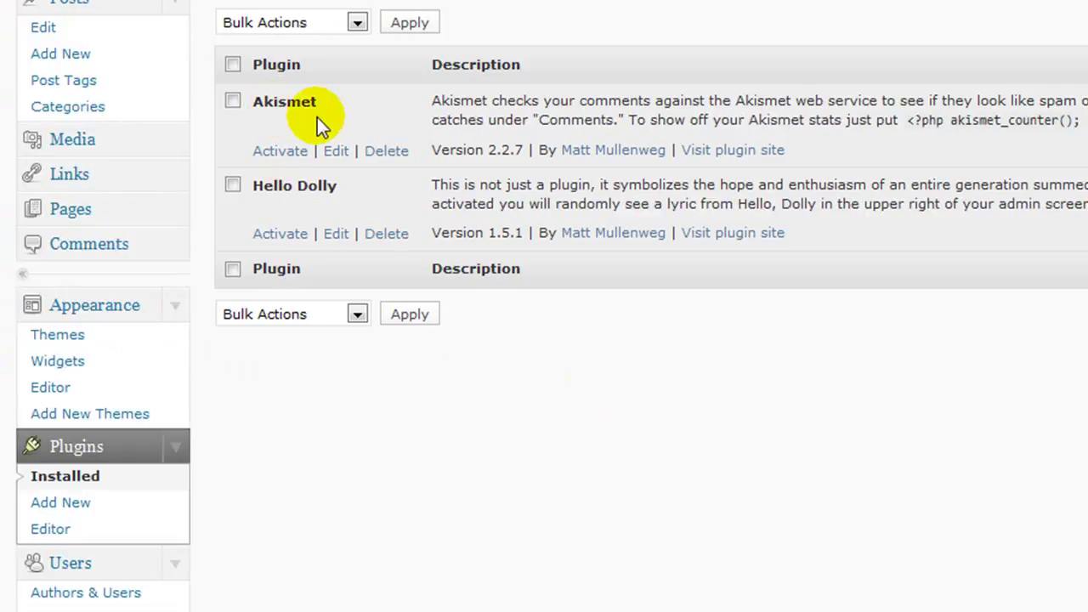
left_click(385, 241)
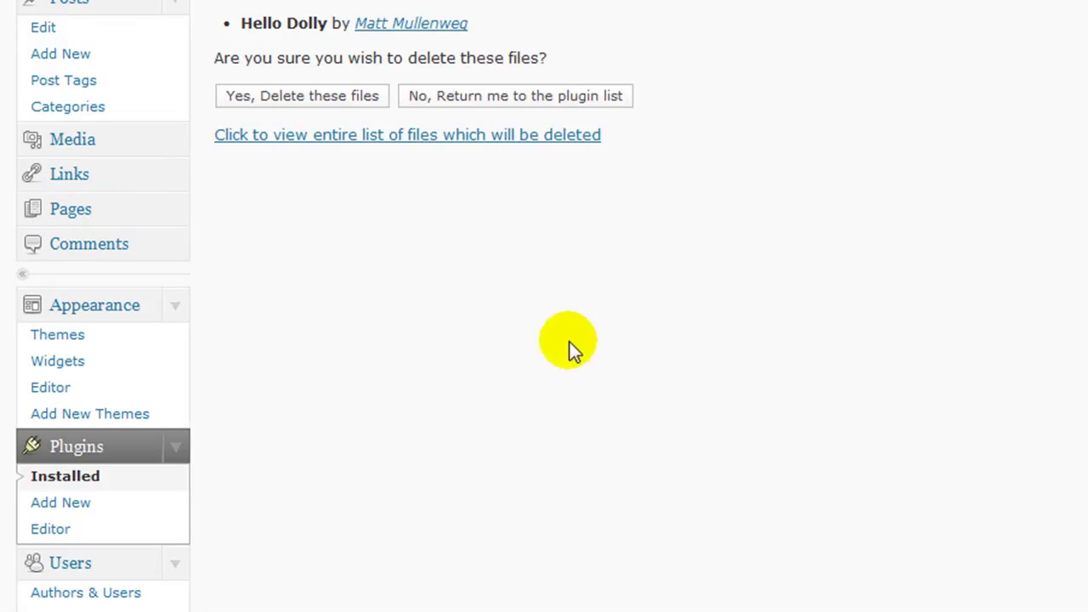
left_click(291, 99)
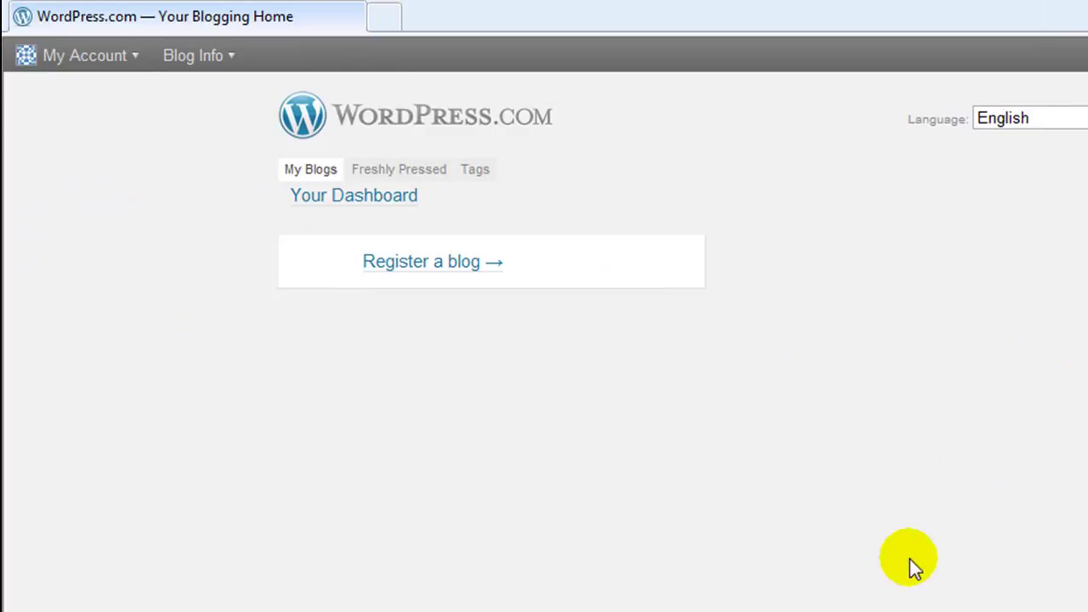
Step: Copy the WordPress.com account's API key from its profile settings
mouse_move(53, 63)
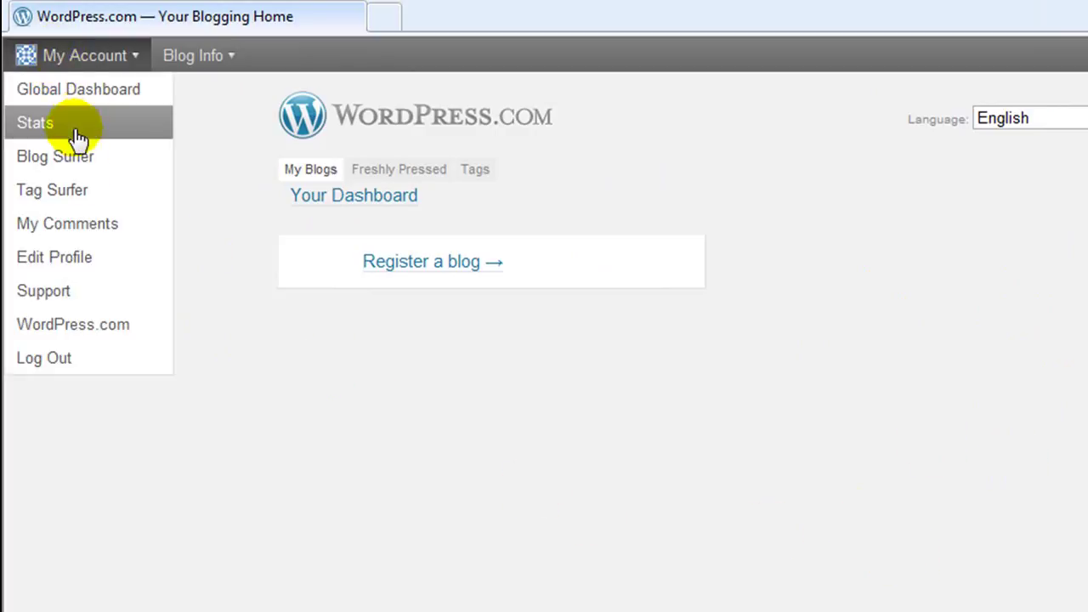
left_click(61, 263)
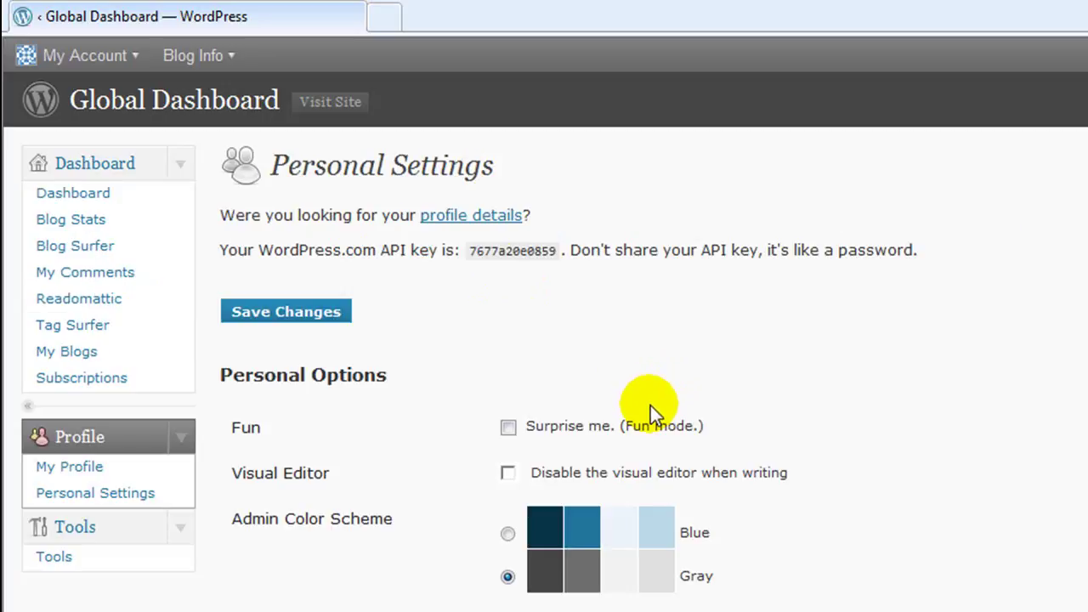
double_click(549, 250)
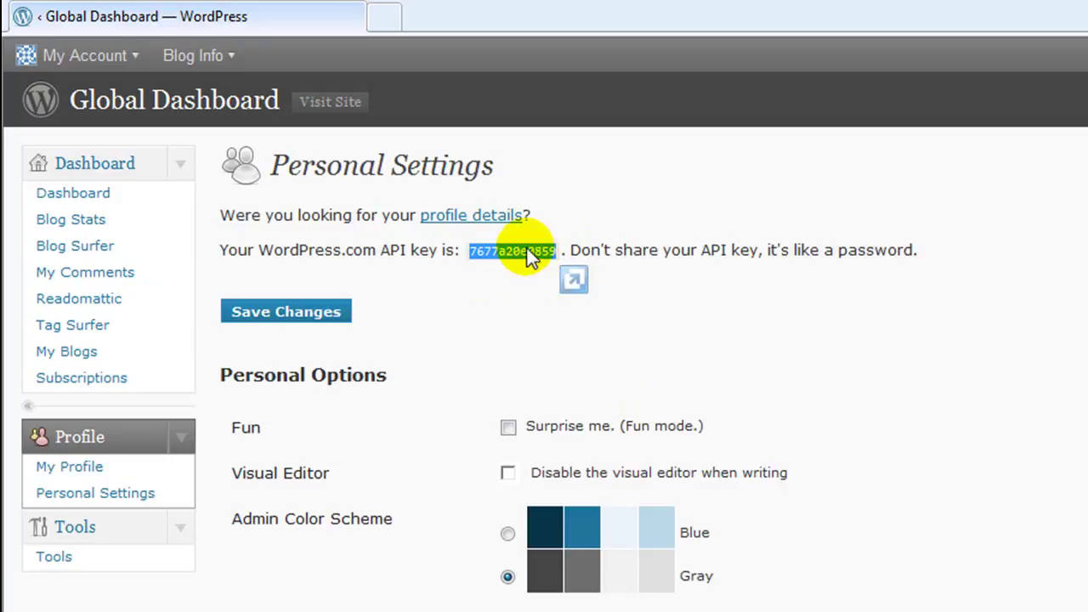
right_click(529, 250)
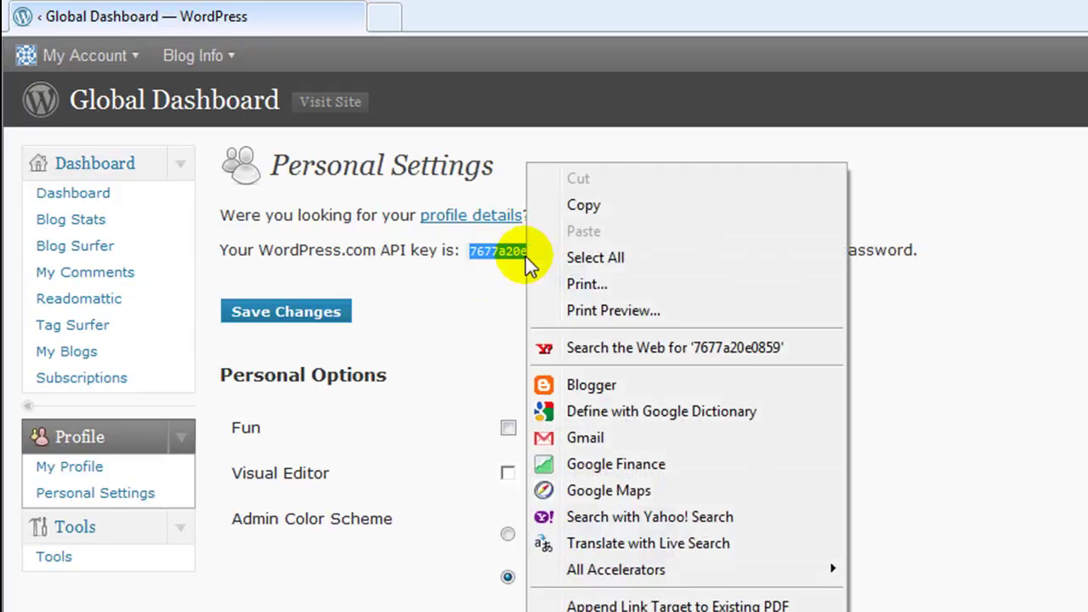
left_click(579, 206)
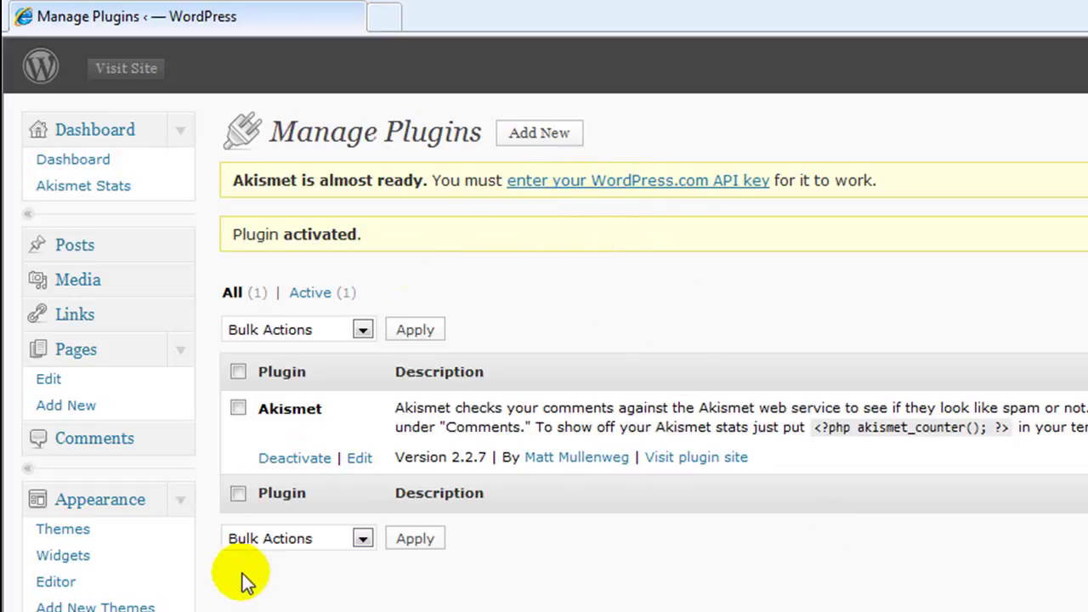
Step: Paste the Akismet API key, enable discarding month-old spam, save, and return to installed plugins
scroll(238, 569, "down", 3)
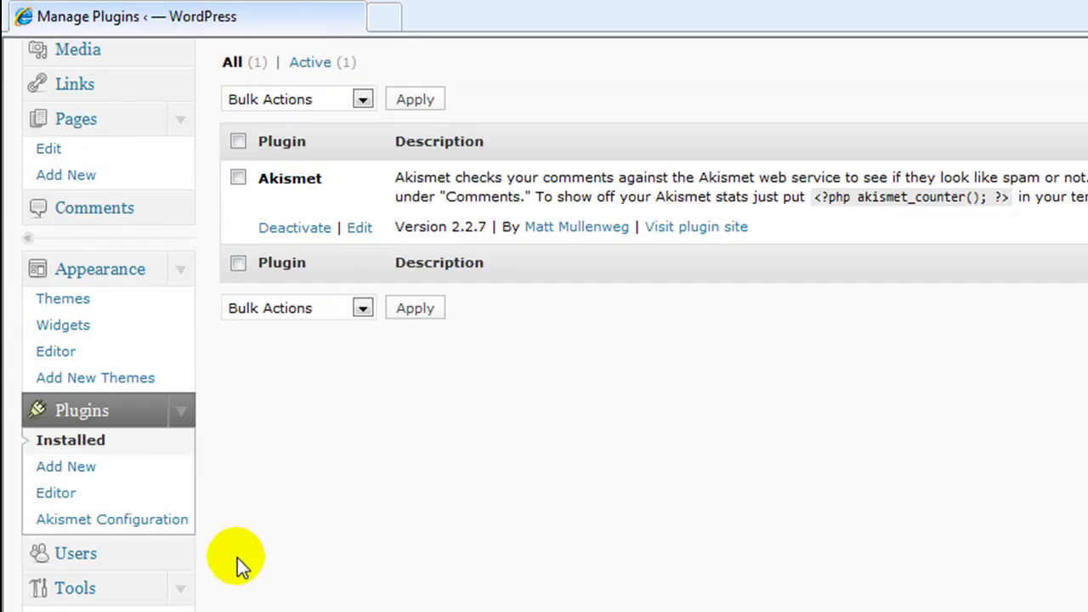
left_click(87, 527)
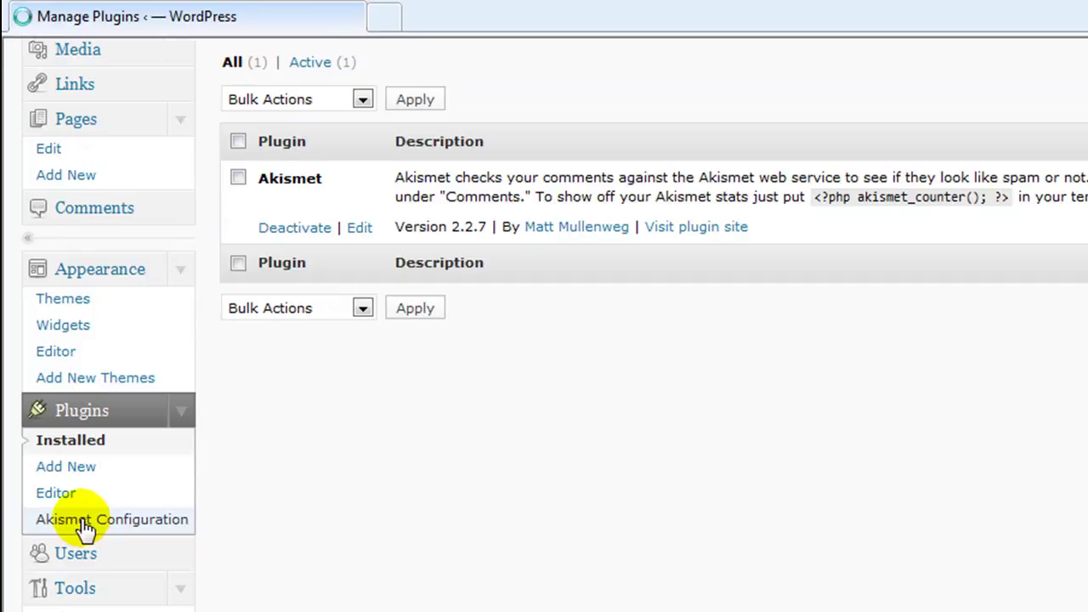
left_click(525, 483)
right_click(528, 481)
left_click(563, 586)
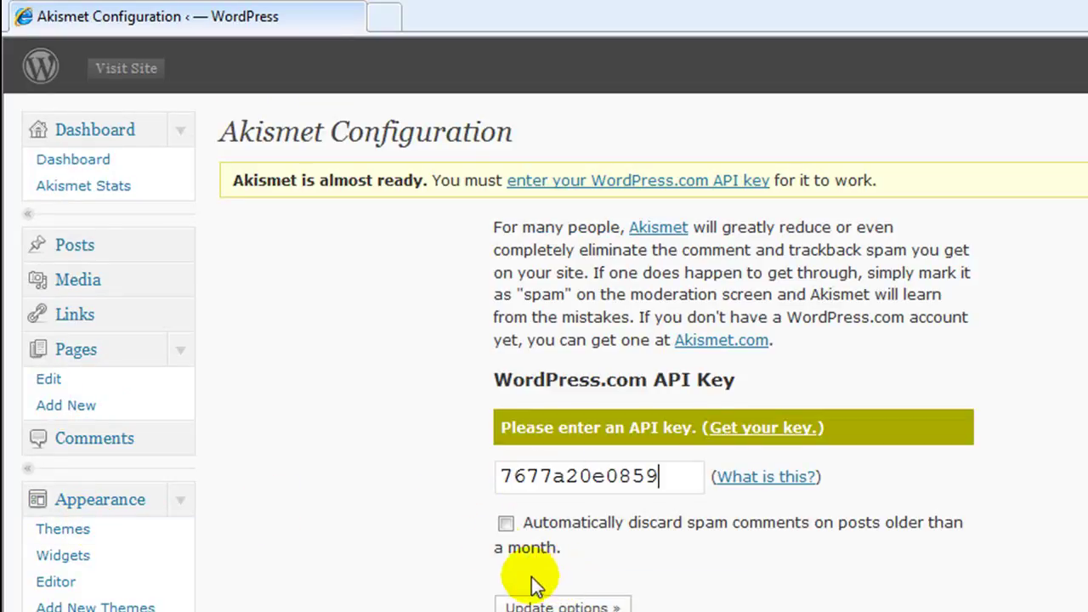
left_click(506, 526)
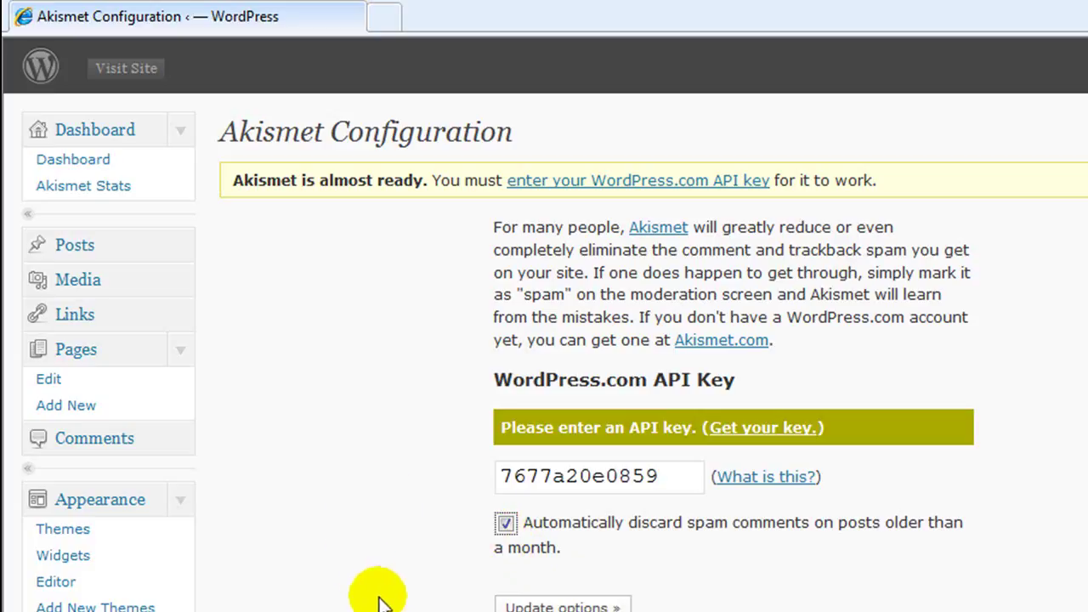
left_click(524, 599)
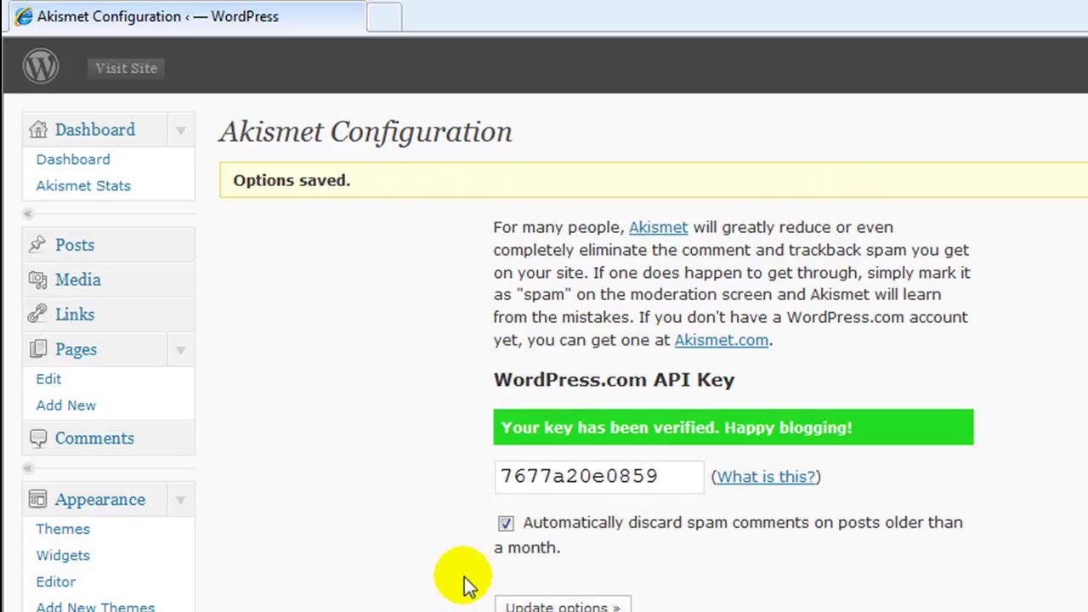
scroll(311, 534, "down", 3)
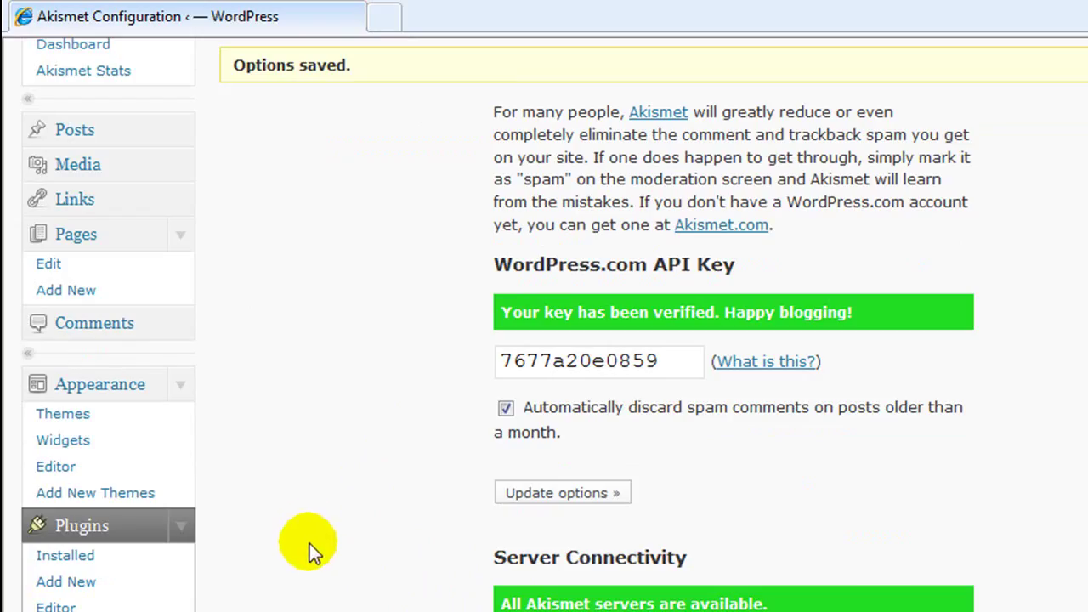
left_click(76, 558)
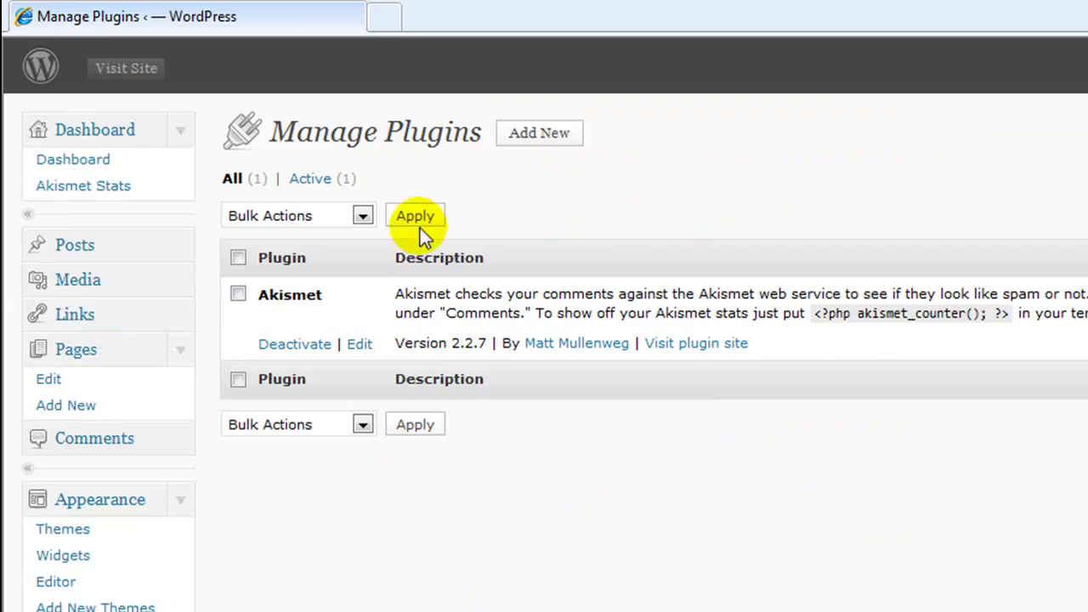
Step: Search the plugin directory for 'read more'
left_click(532, 136)
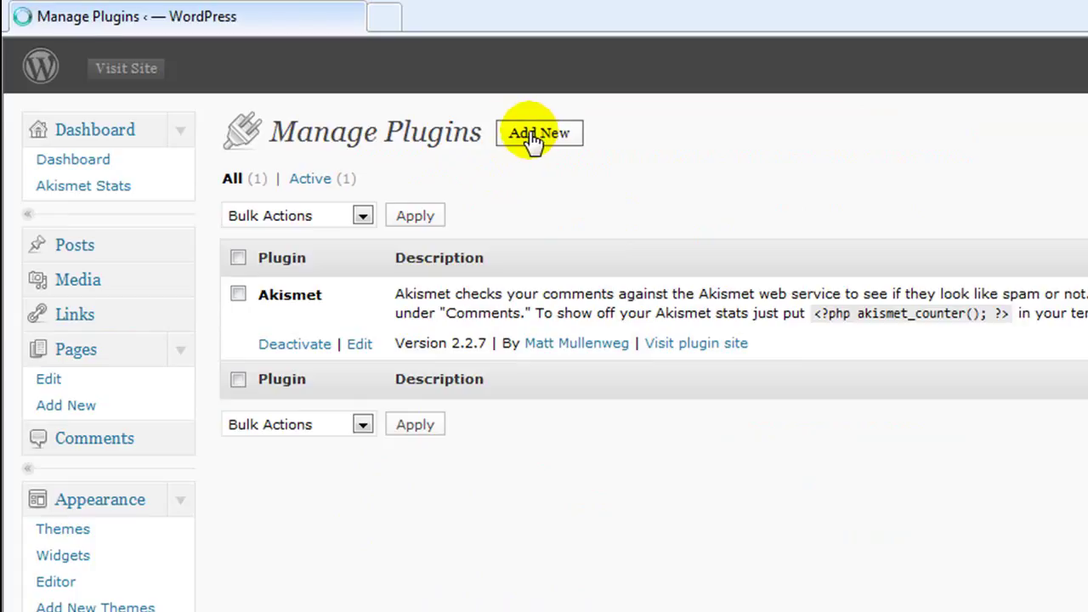
left_click(347, 347)
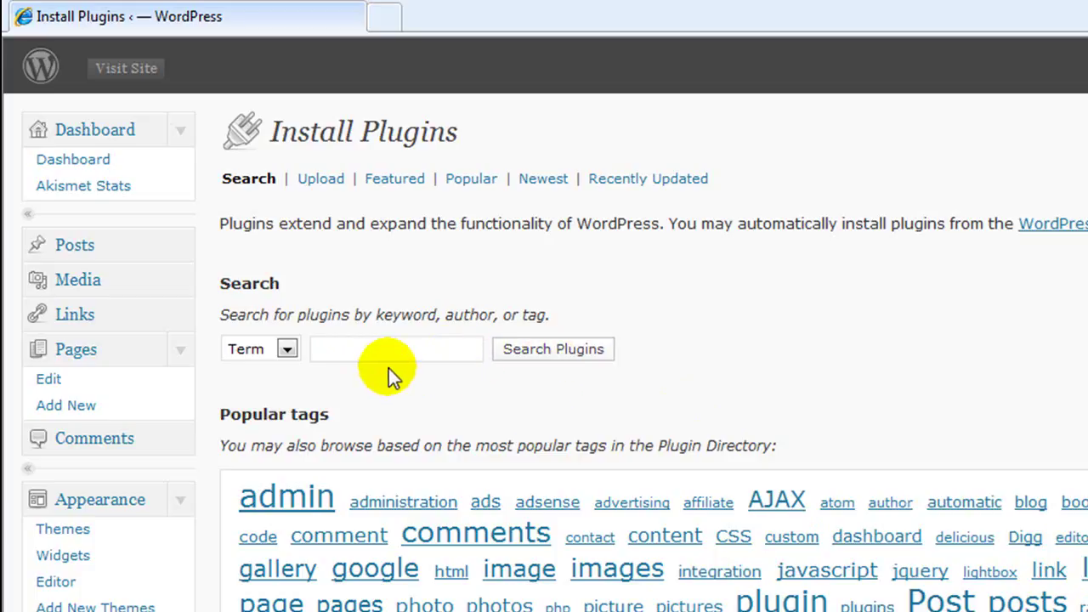
type("r")
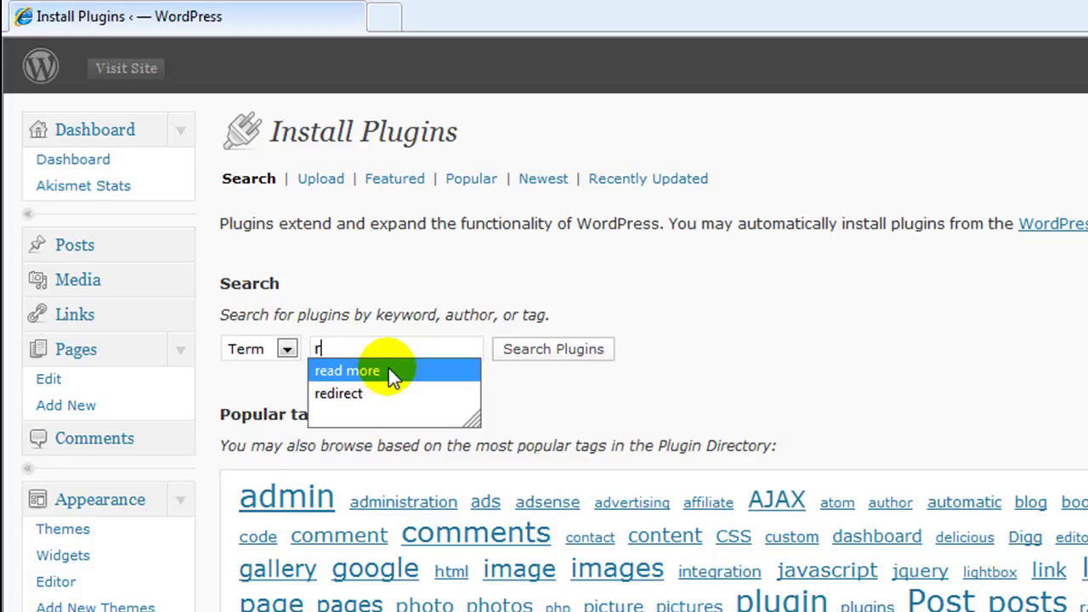
left_click(389, 370)
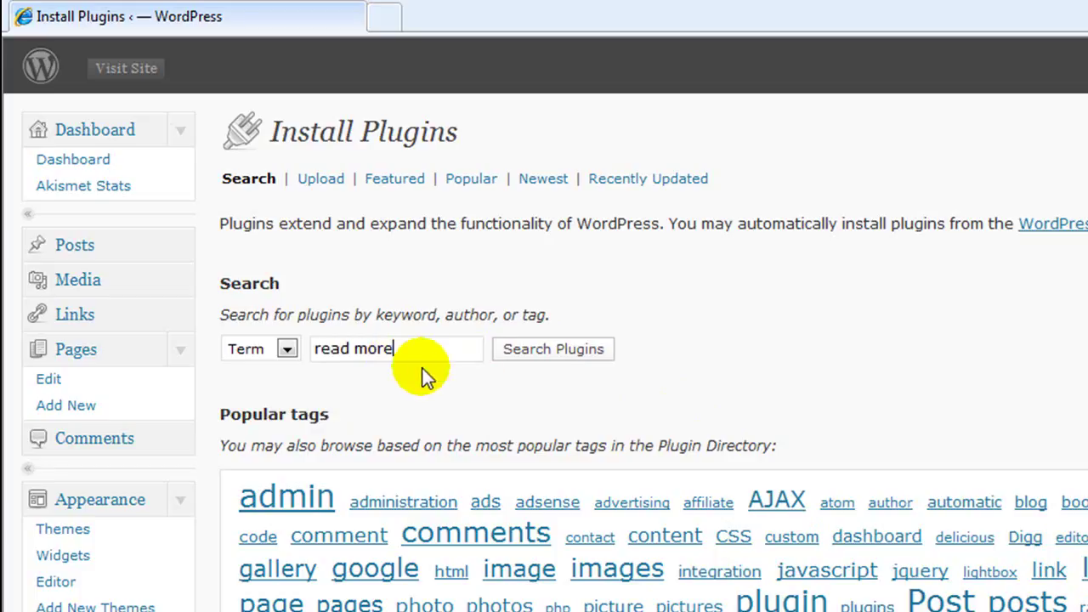
left_click(542, 355)
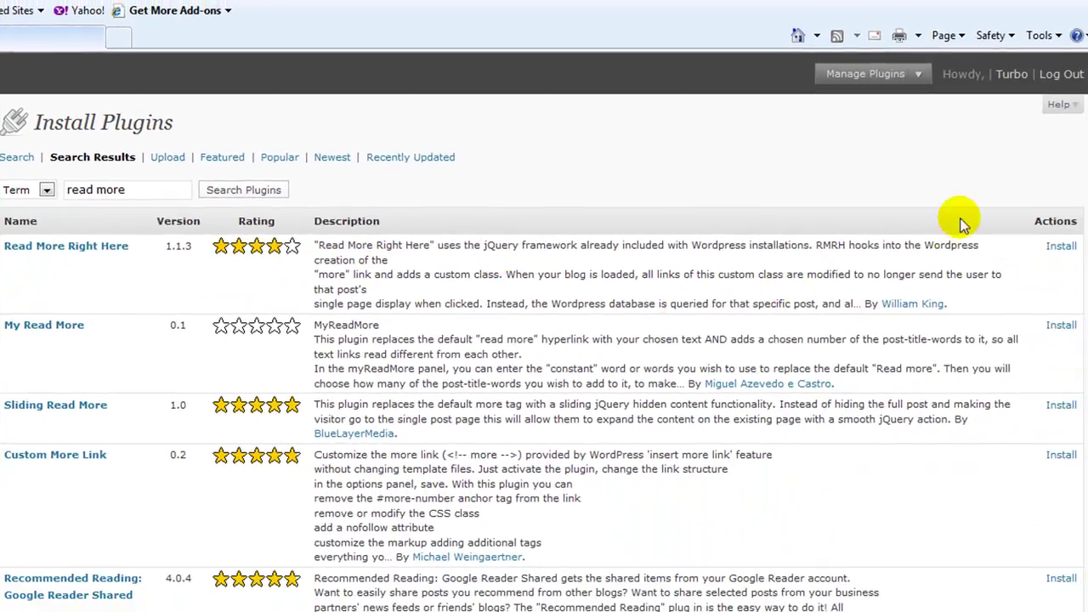
Step: Install and activate the Read More Right Here 1.1.3 plugin
left_click(1062, 246)
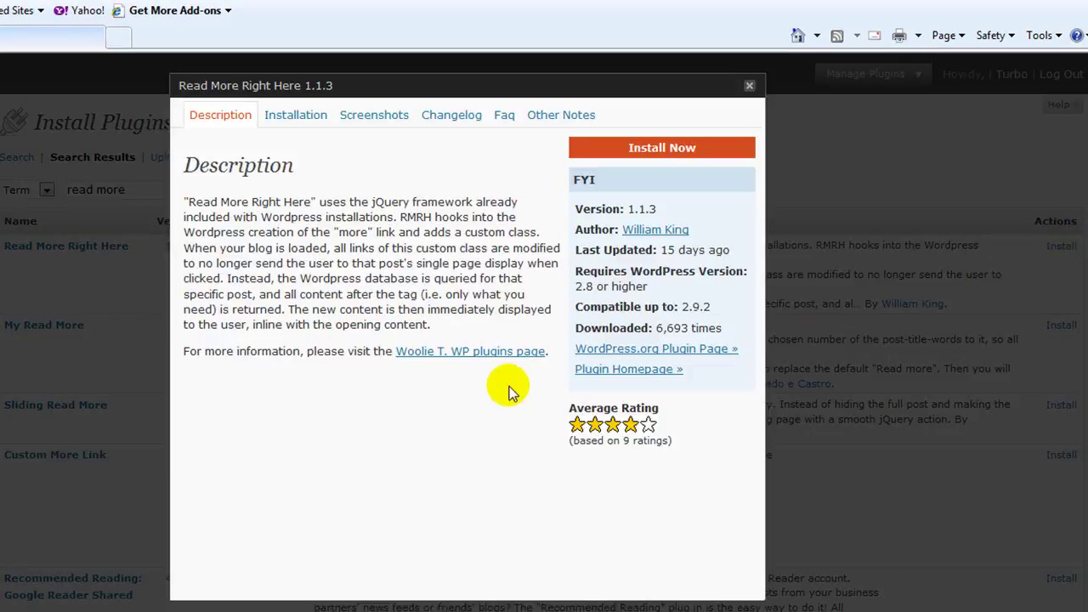
left_click(671, 150)
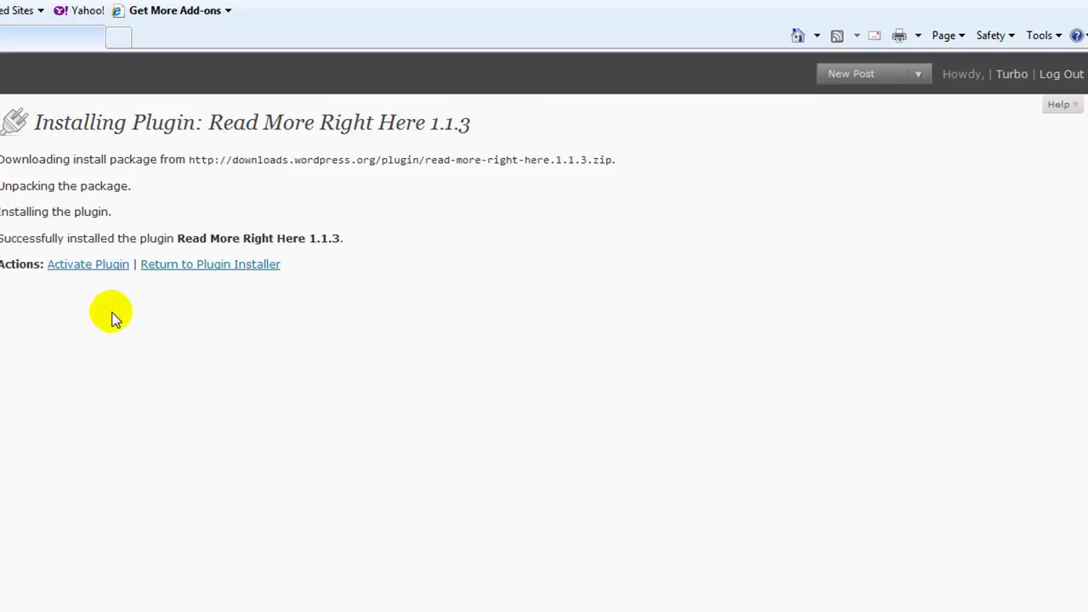
left_click(94, 264)
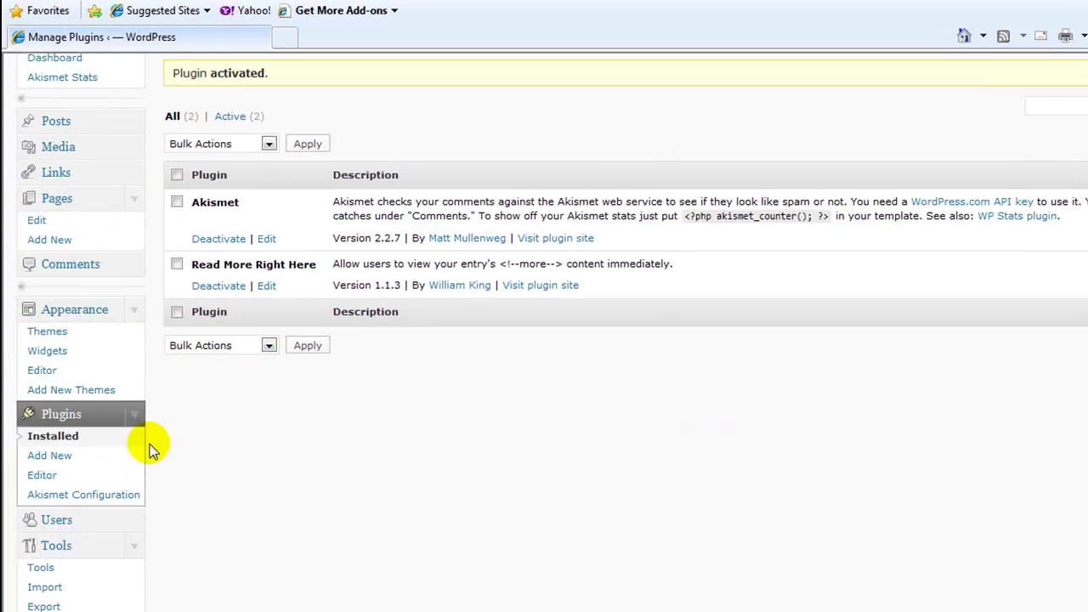
scroll(155, 444, "down", 2)
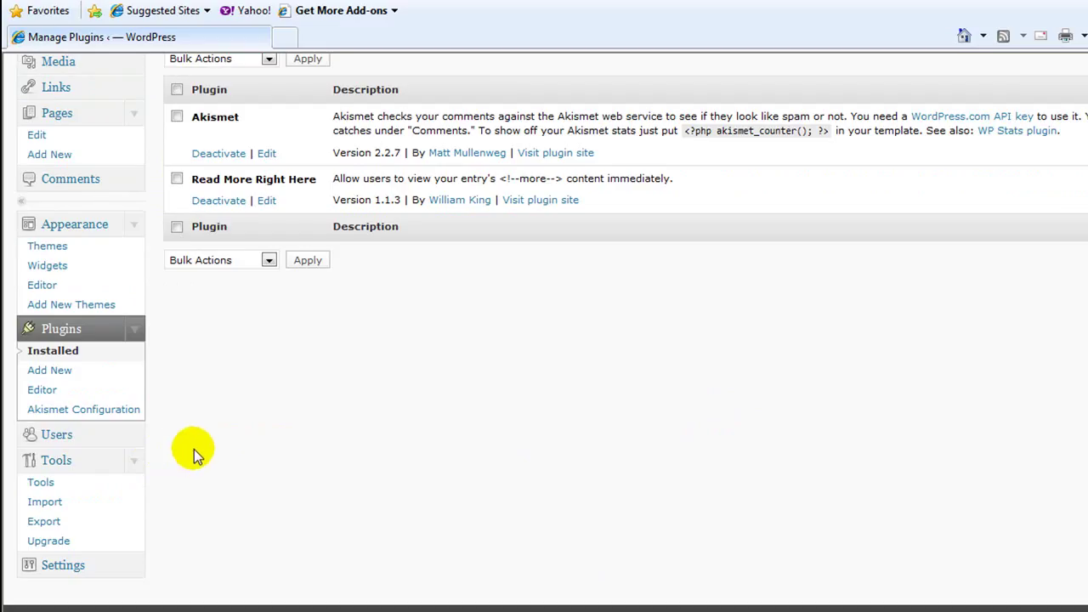
scroll(195, 450, "up", 4)
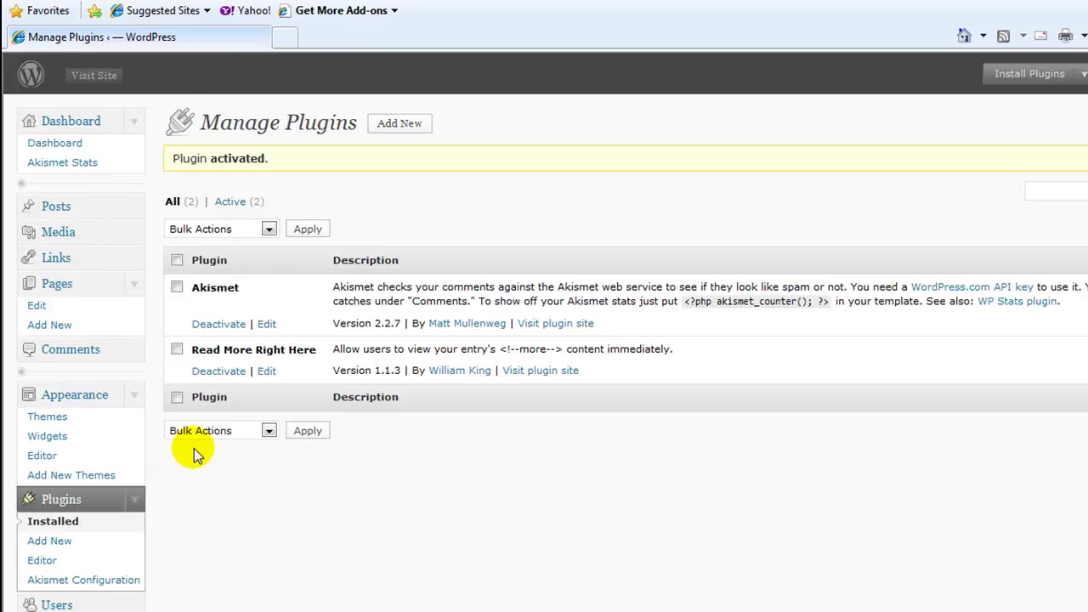
Step: View the live Astrology And Horoscopes site, then open a new My Yahoo! browser window
left_click(96, 76)
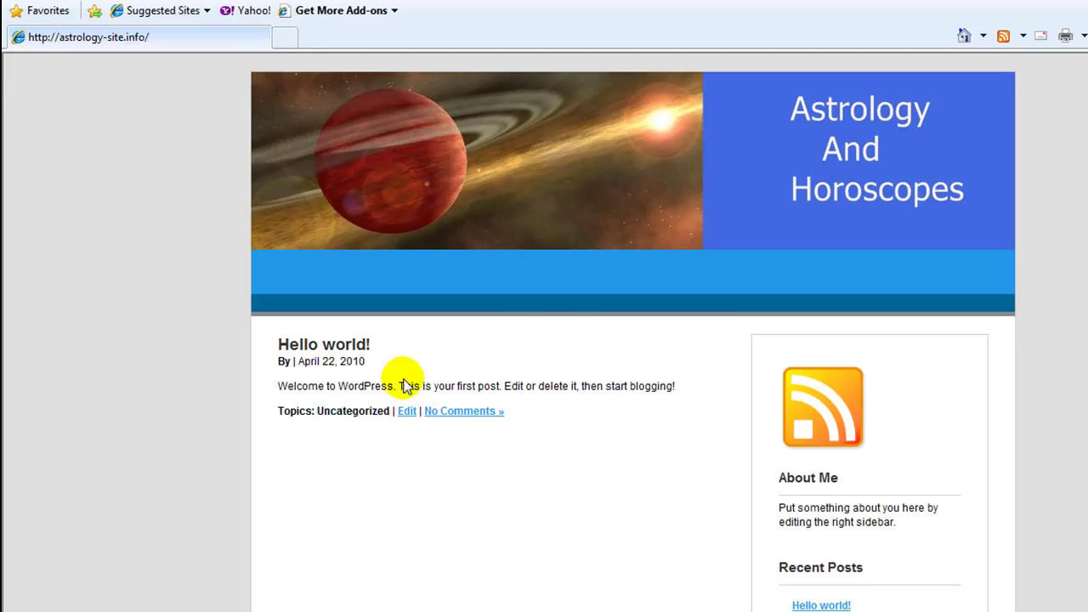
scroll(651, 502, "down", 1)
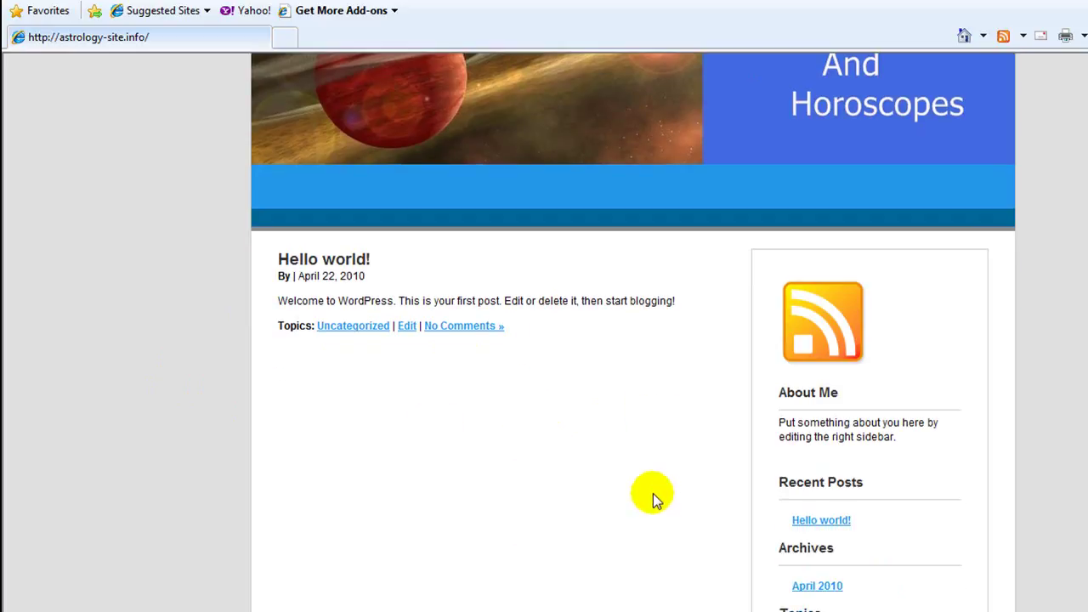
scroll(647, 497, "up", 1)
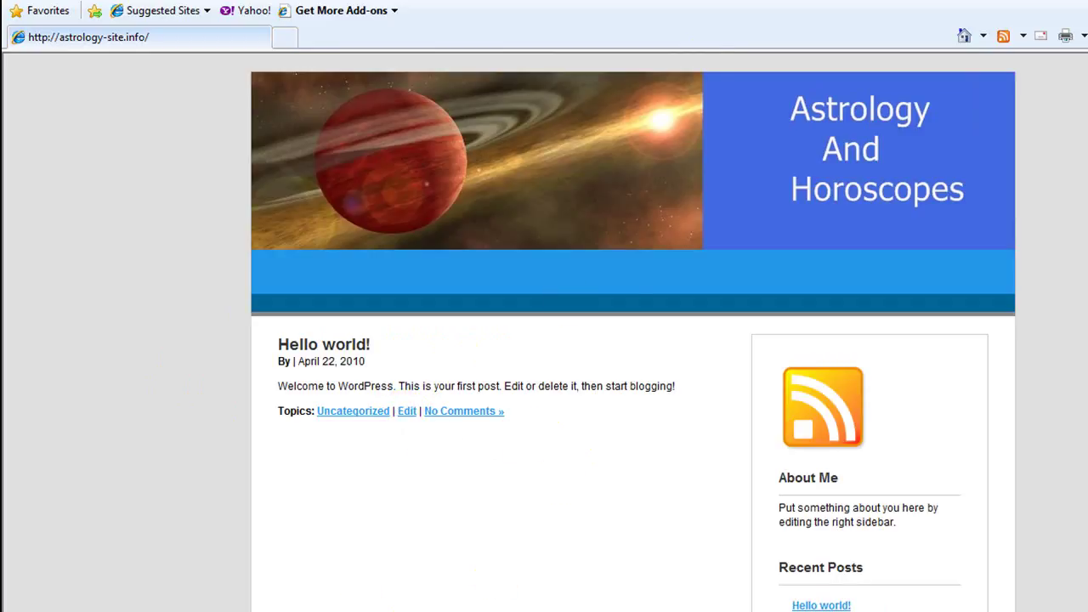
key("ctrl+n")
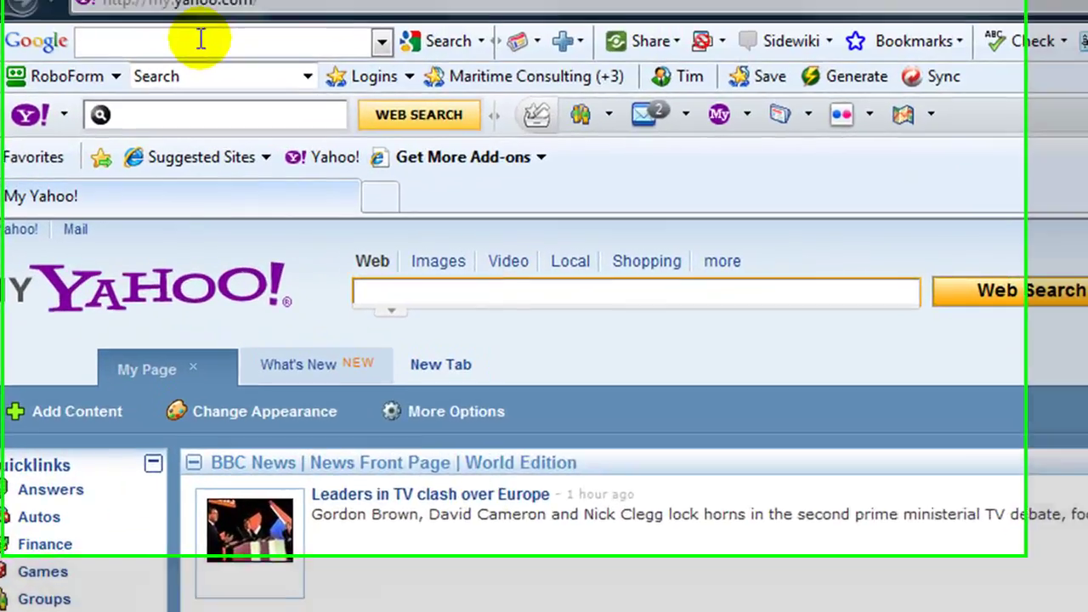
Step: Search Google for 'astrology articles for republish' and scroll through the roughly 89,600 results
type("astr")
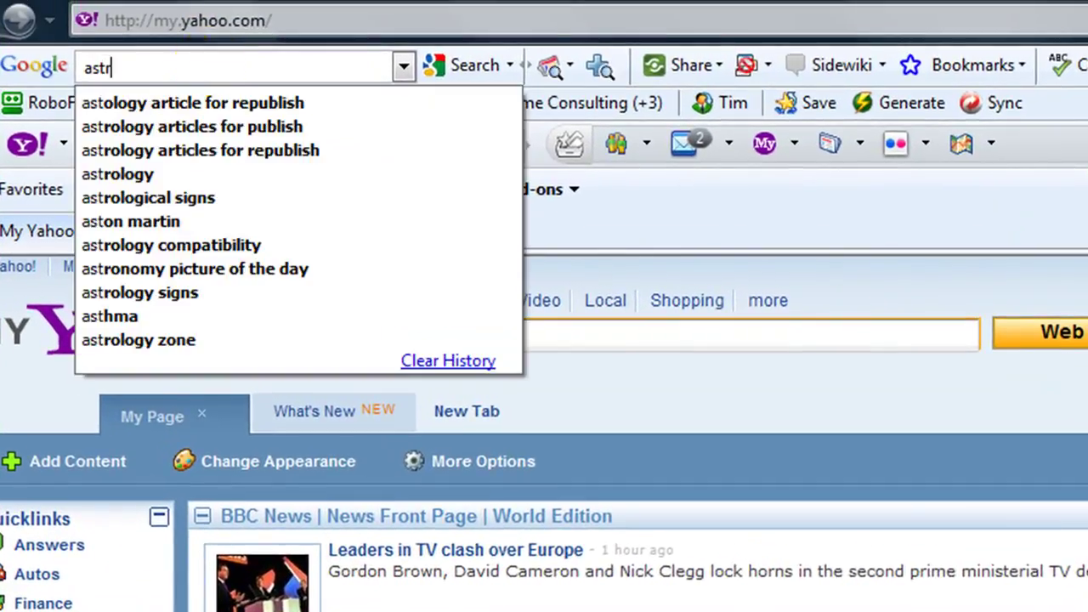
type("ology")
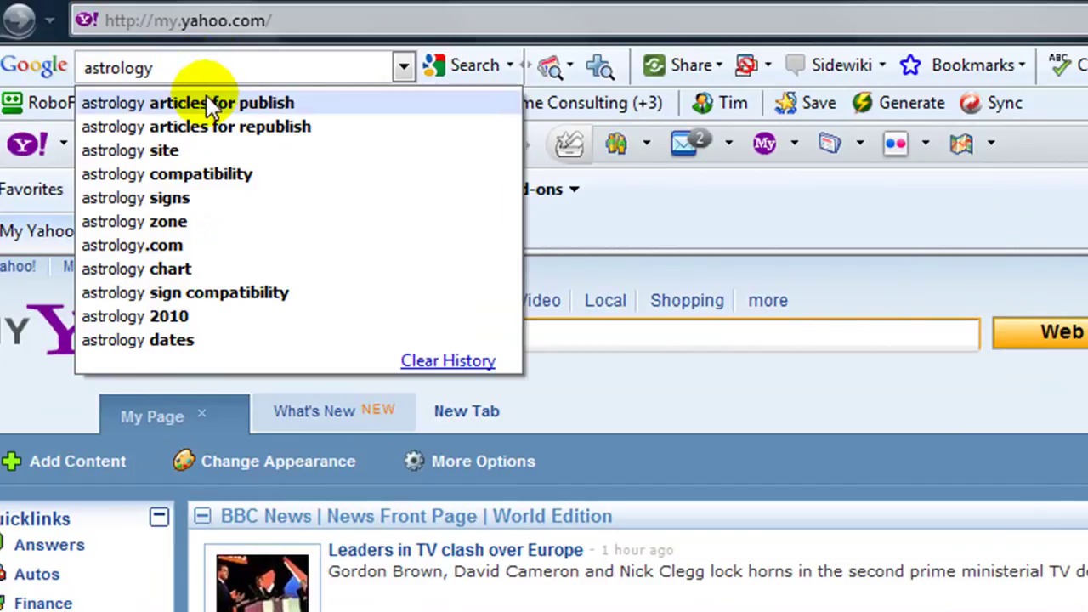
left_click(204, 127)
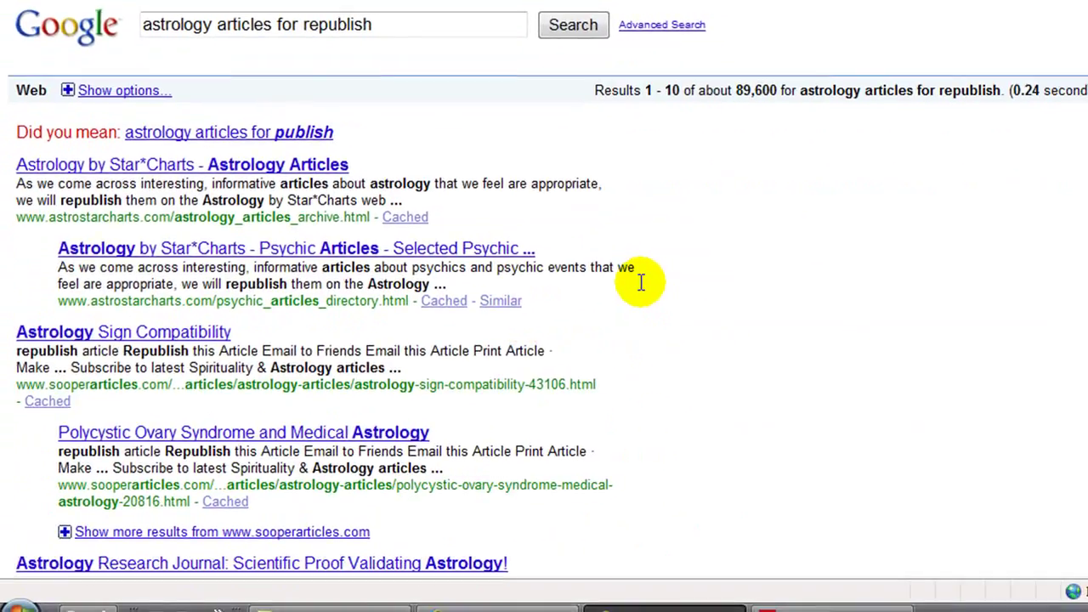
scroll(671, 285, "down", 2)
scroll(695, 365, "down", 2)
scroll(700, 369, "down", 2)
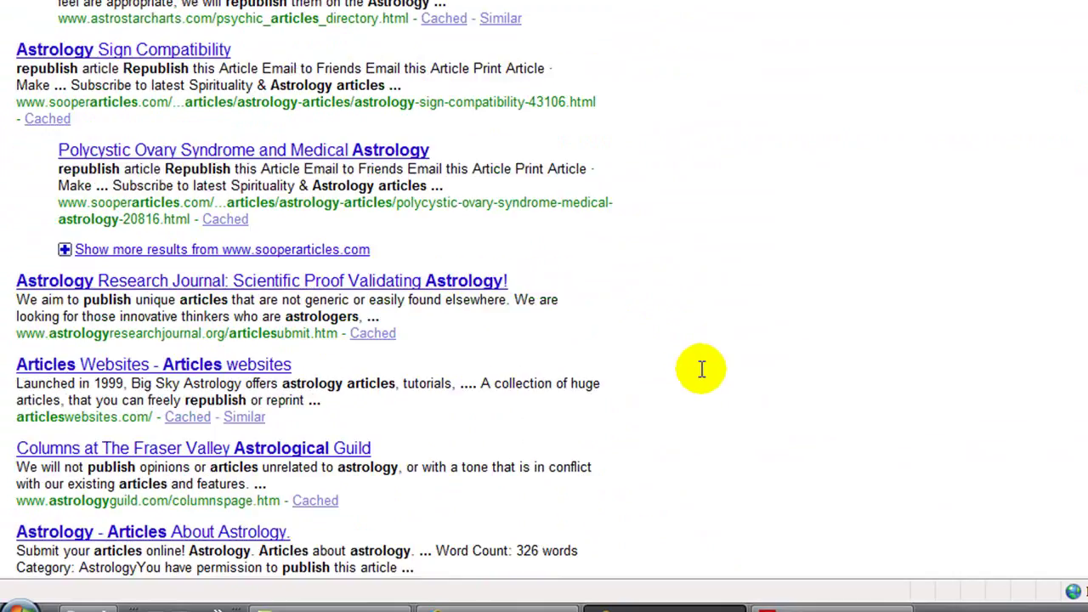
scroll(702, 364, "down", 2)
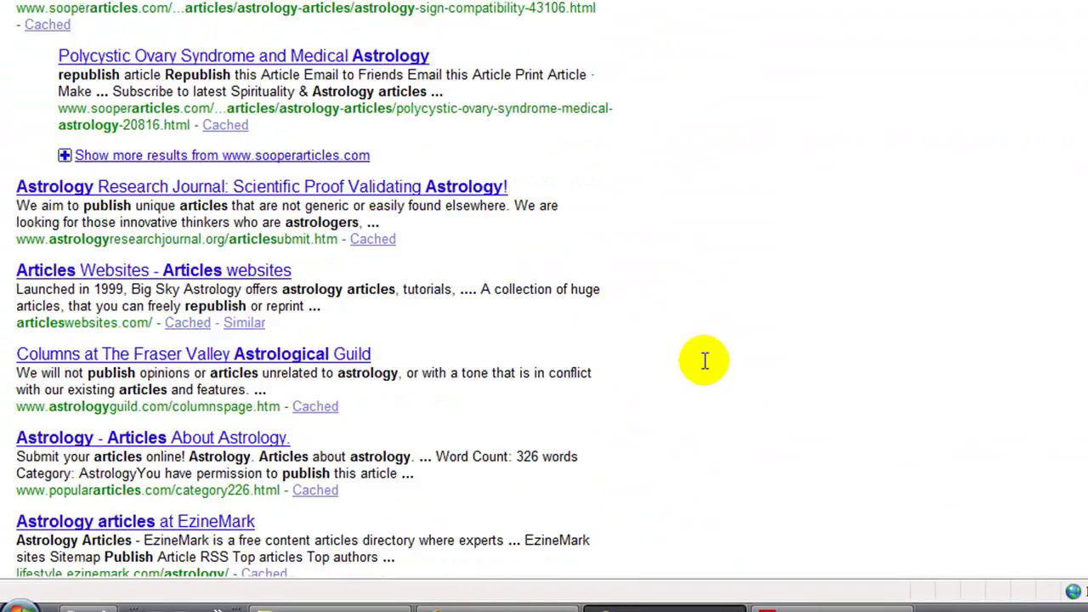
scroll(539, 320, "down", 4)
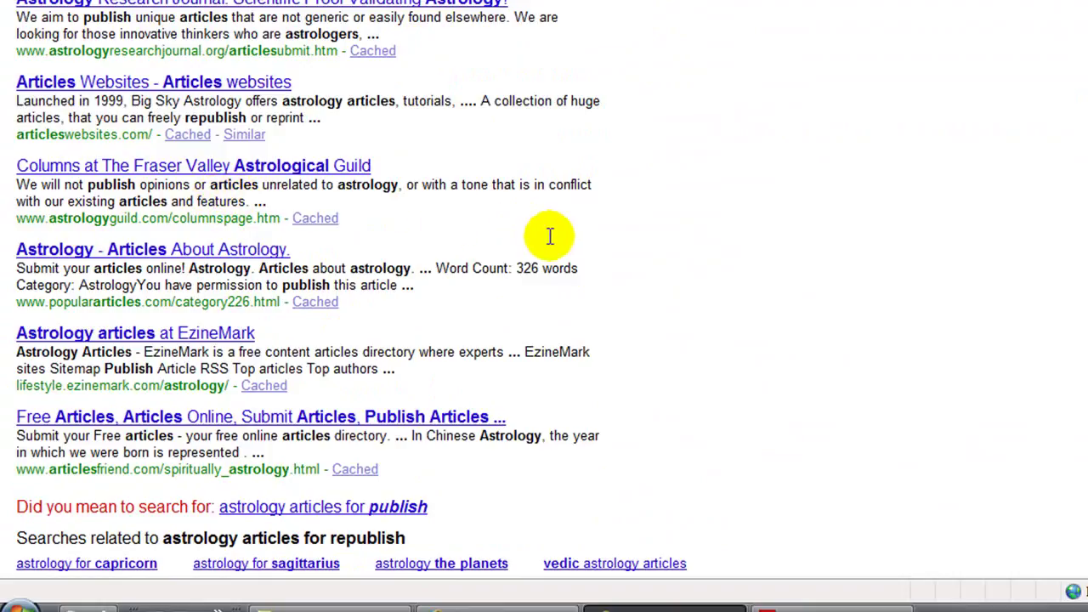
scroll(558, 229, "up", 2)
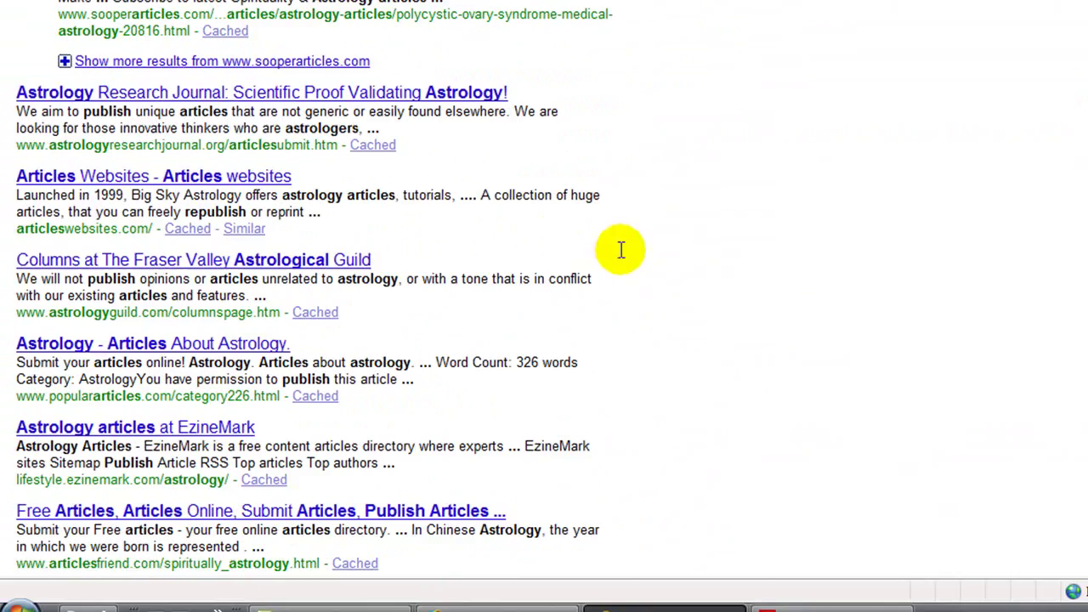
scroll(622, 250, "up", 2)
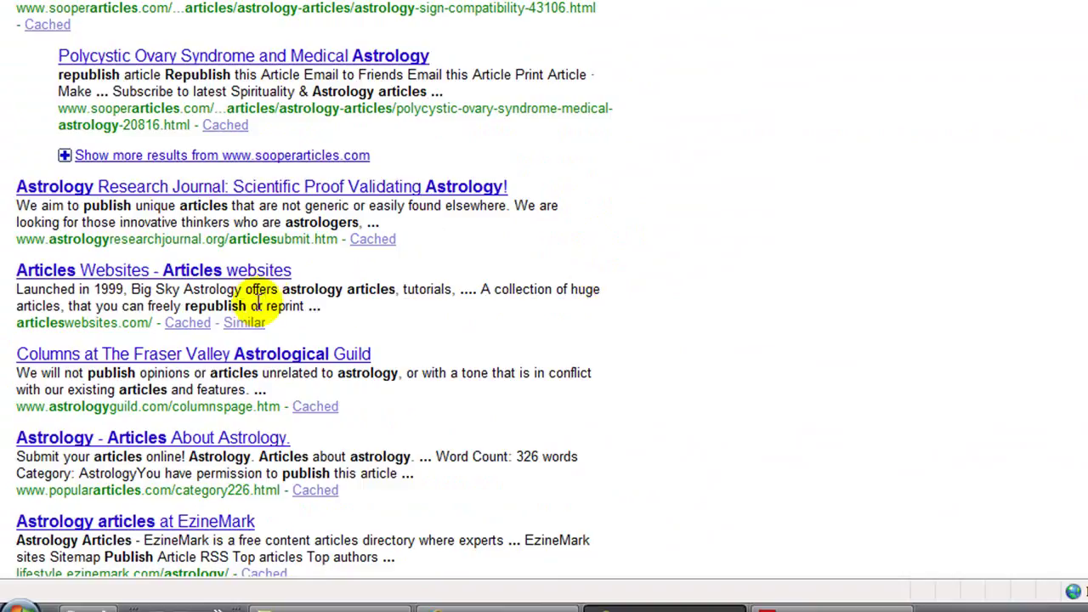
Step: Browse the Articles Websites directory to an astrology article, then open the Hello world! post for editing
left_click(72, 274)
scroll(785, 335, "down", 1)
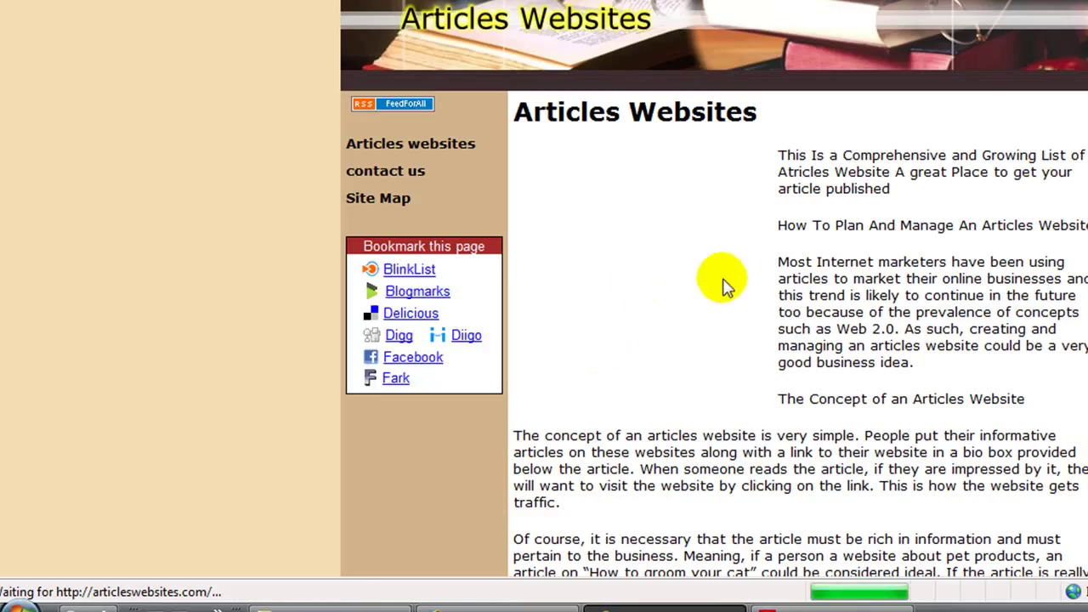
scroll(648, 245, "down", 2)
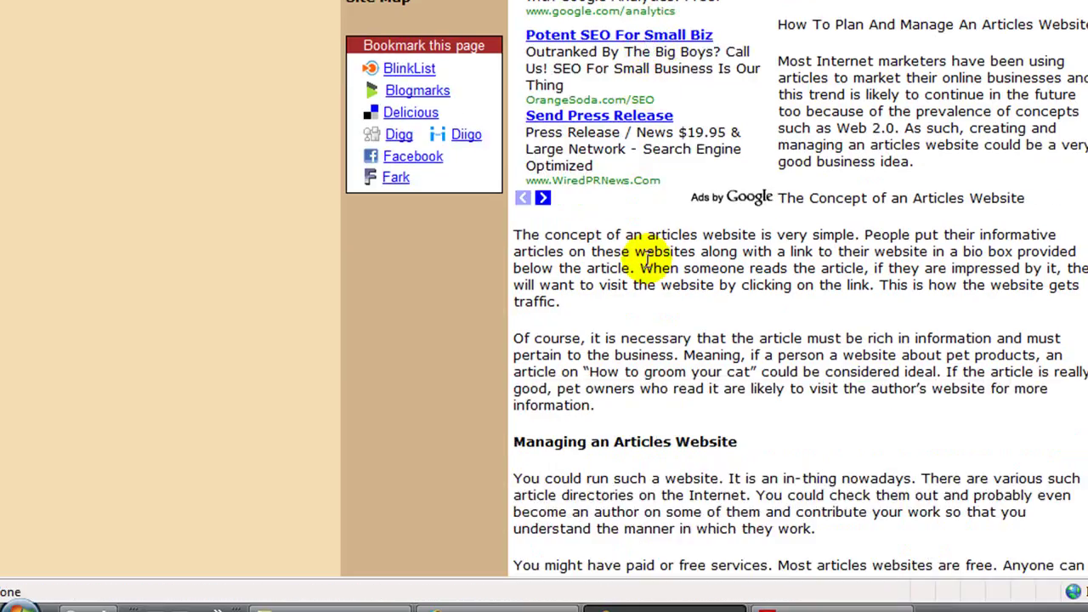
scroll(648, 258, "down", 3)
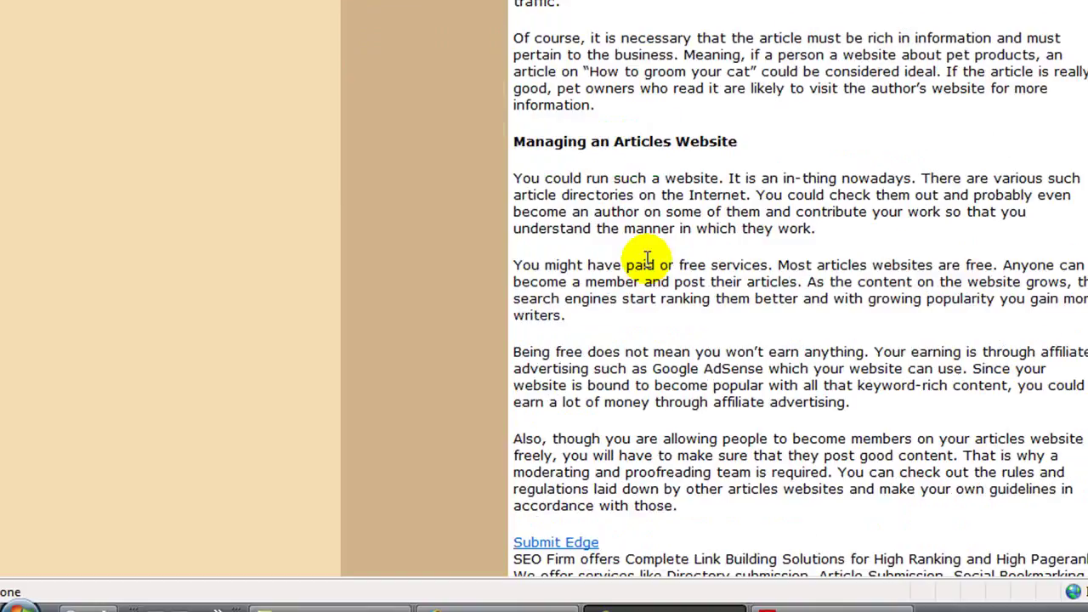
scroll(648, 258, "down", 4)
scroll(646, 263, "down", 2)
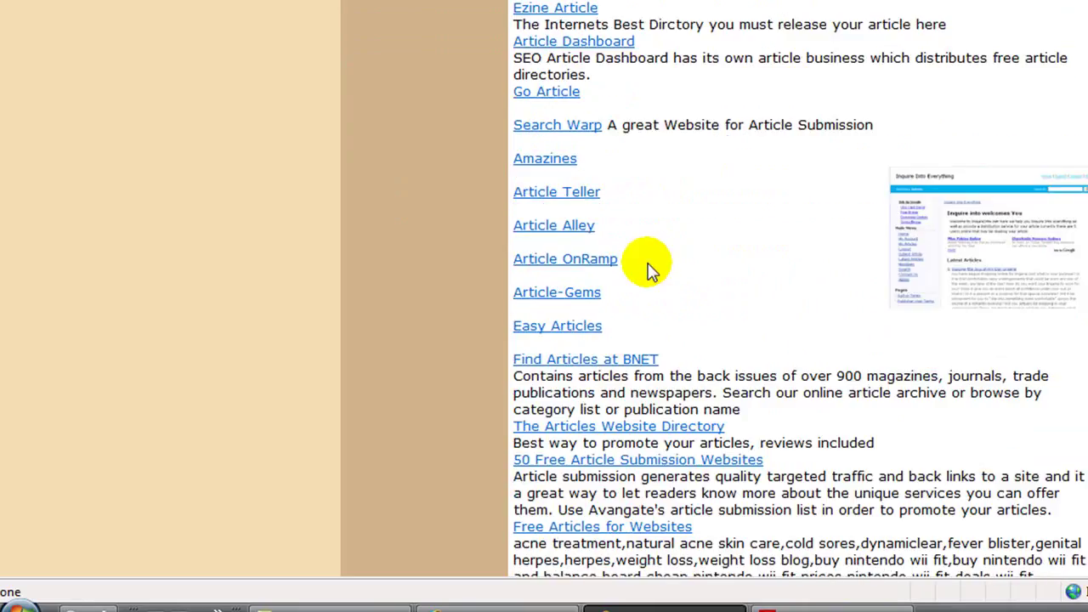
scroll(646, 267, "down", 1)
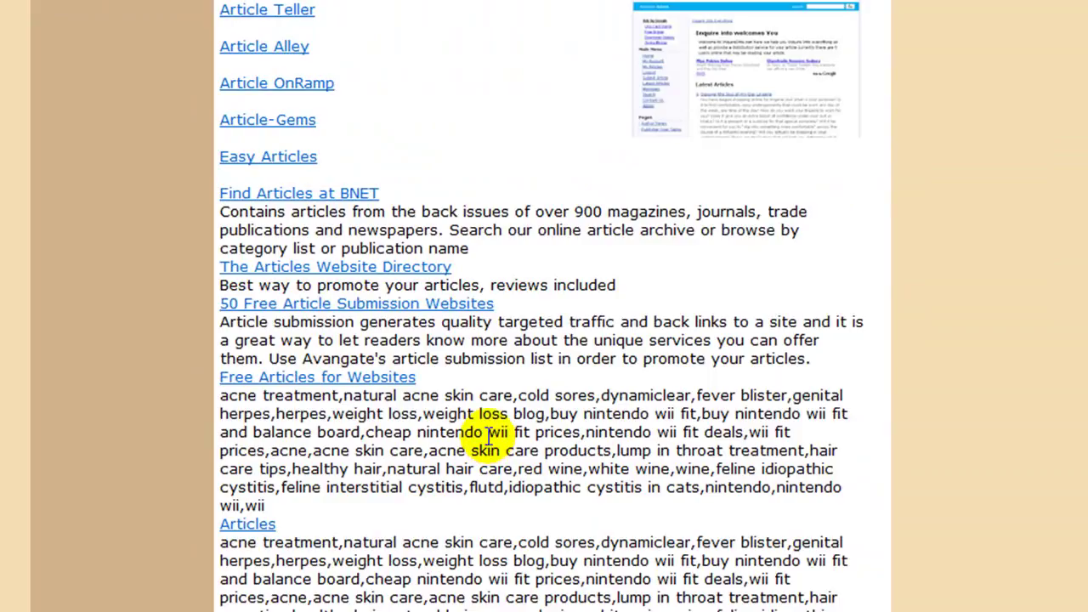
scroll(478, 423, "down", 3)
scroll(478, 423, "down", 4)
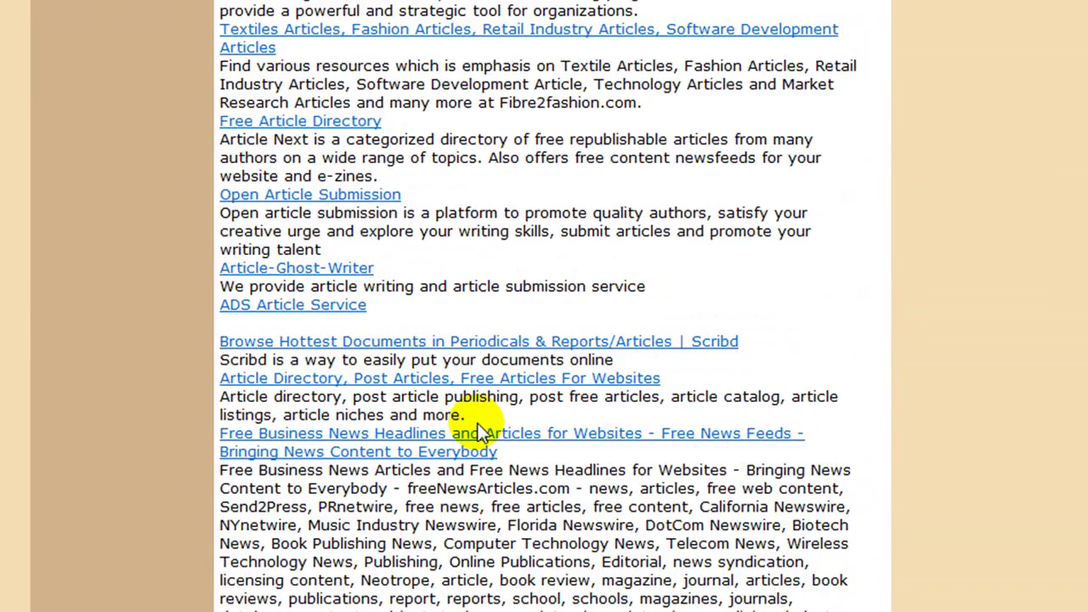
scroll(478, 423, "down", 1)
scroll(478, 423, "down", 2)
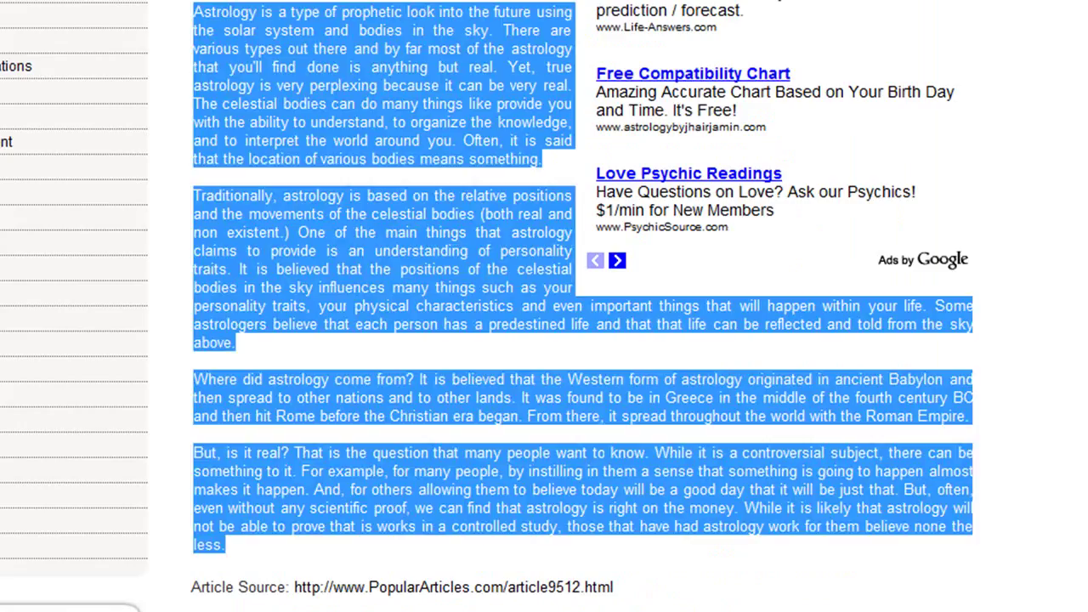
mouse_move(202, 608)
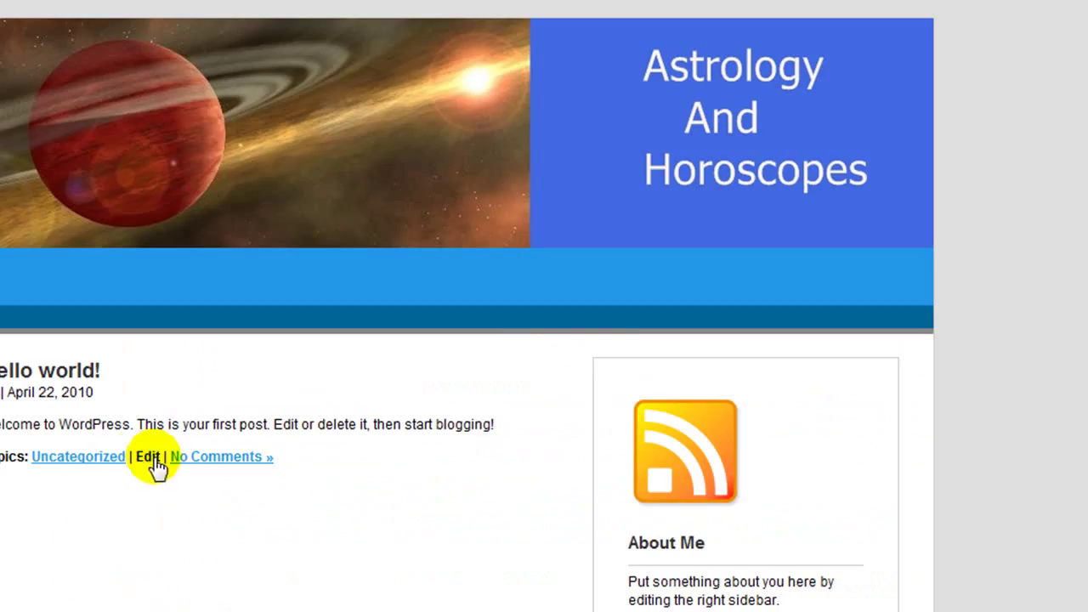
left_click(147, 458)
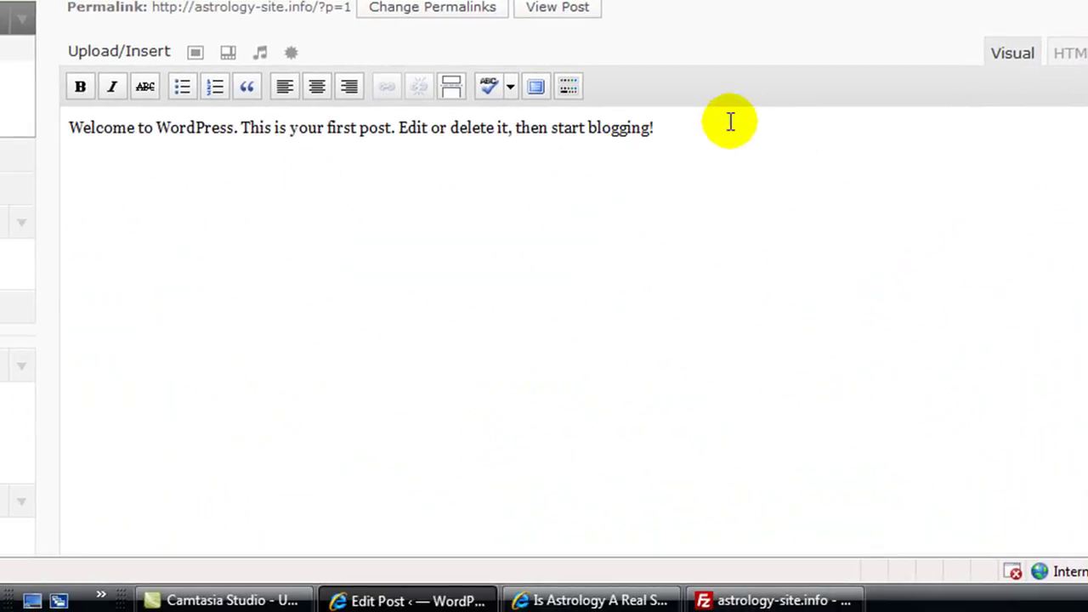
Step: Replace the 'Welcome to WordPress' body text with the copied astrology article
left_click_drag(654, 128, 70, 133)
right_click(72, 129)
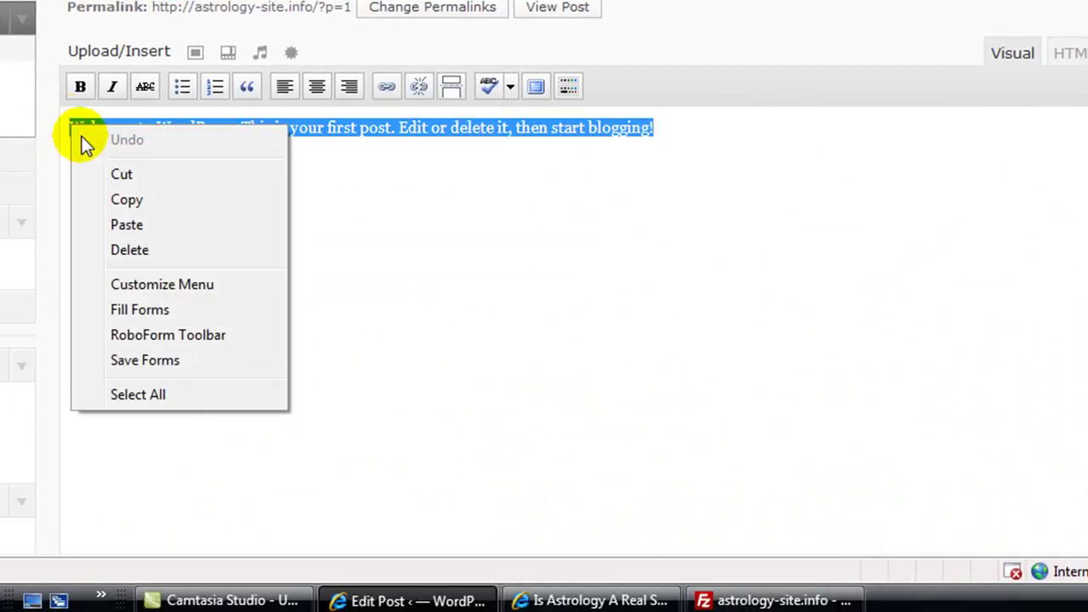
left_click(109, 199)
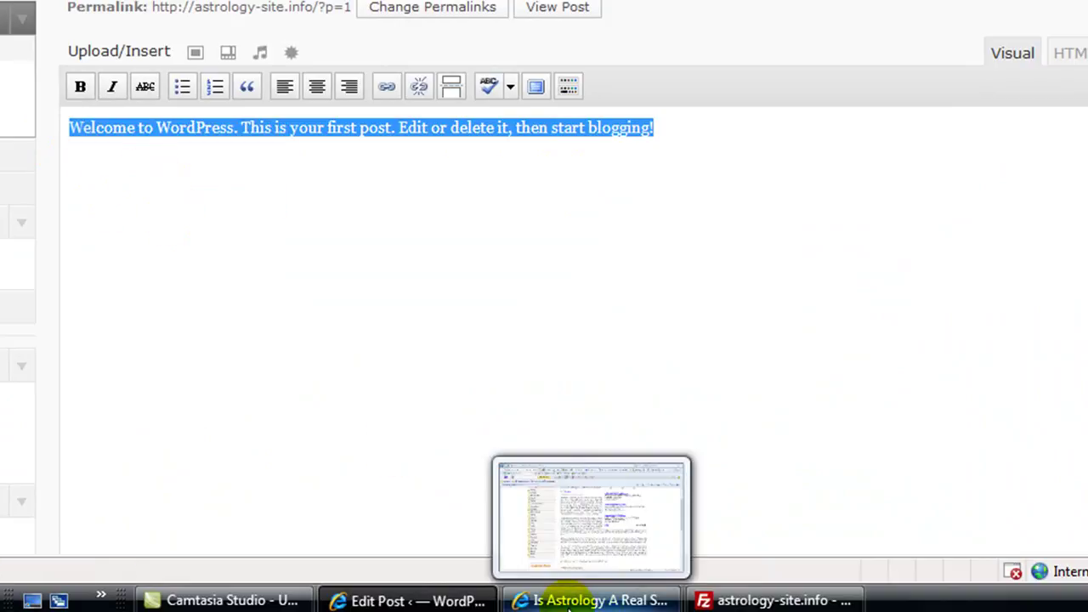
left_click(595, 600)
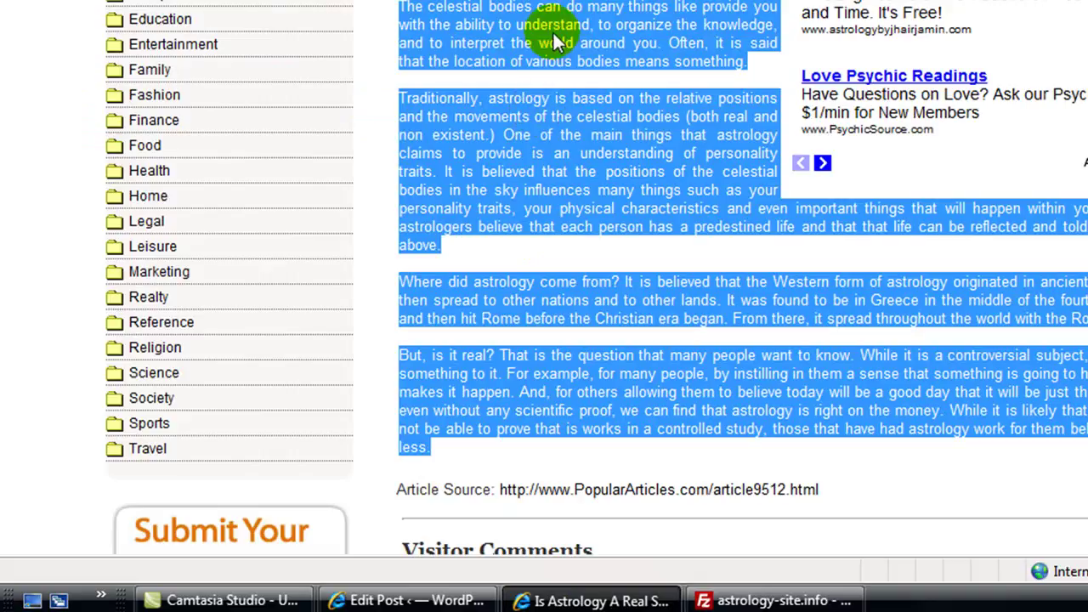
right_click(553, 30)
left_click(586, 2)
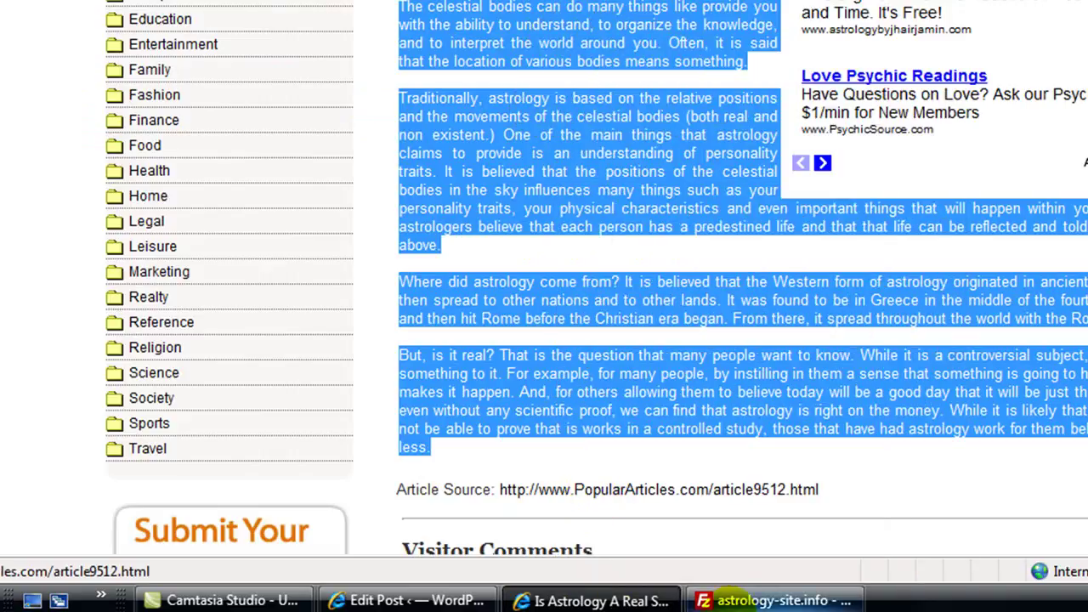
left_click(731, 600)
left_click(422, 602)
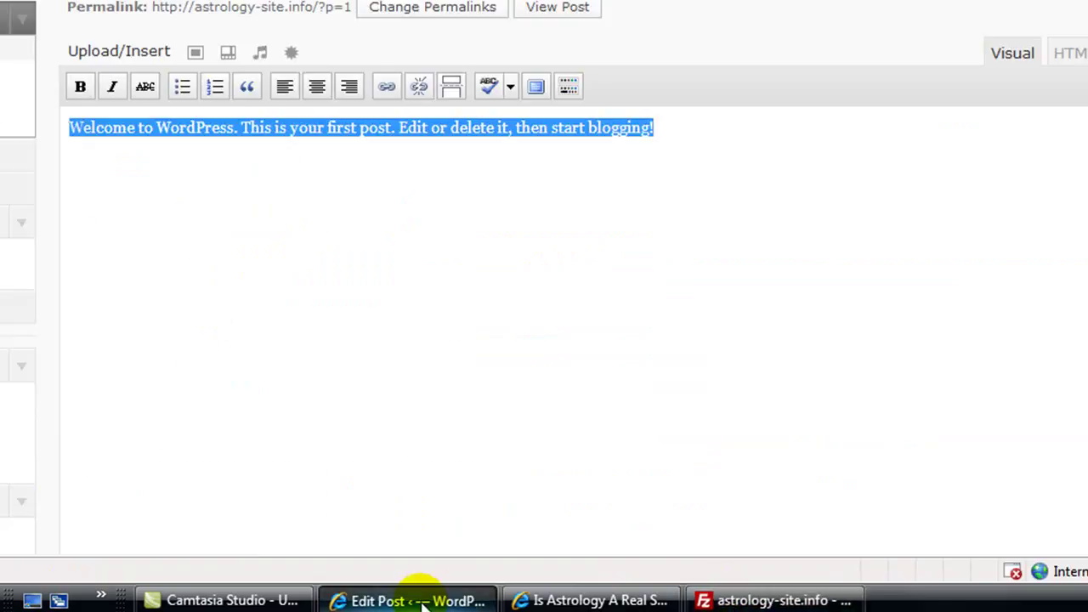
right_click(121, 128)
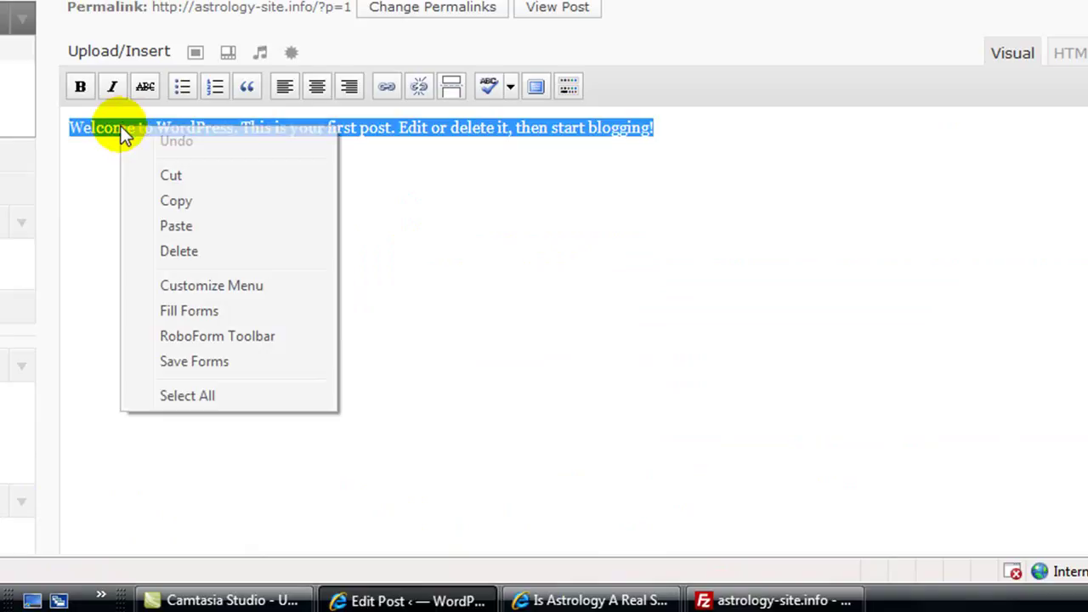
left_click(176, 225)
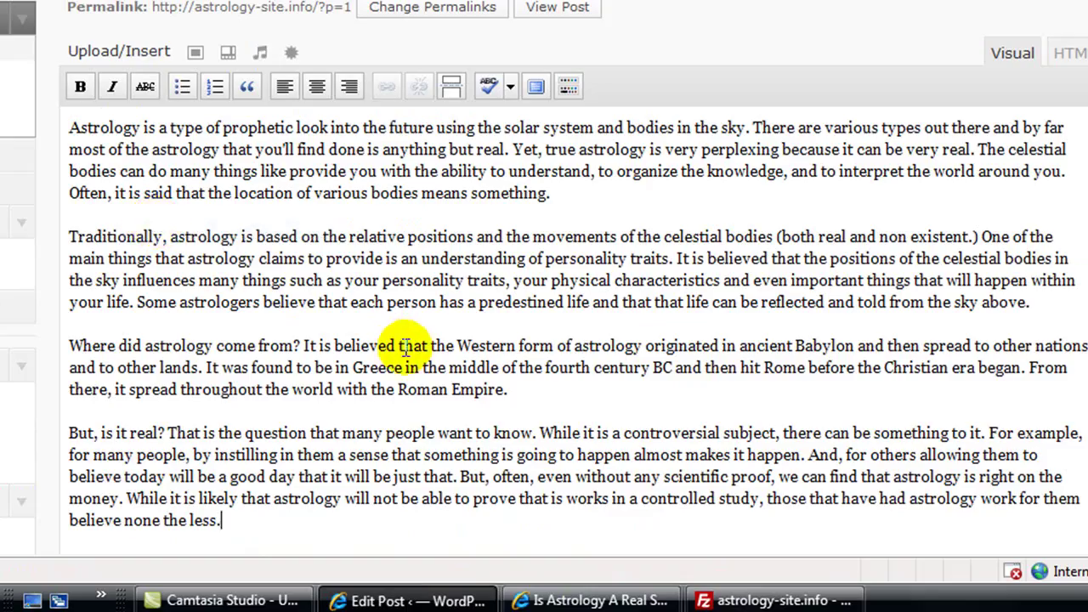
Step: Copy the article heading and paste it over 'Hello world!' as 'Is Astrology A Real Science?'
left_click(630, 601)
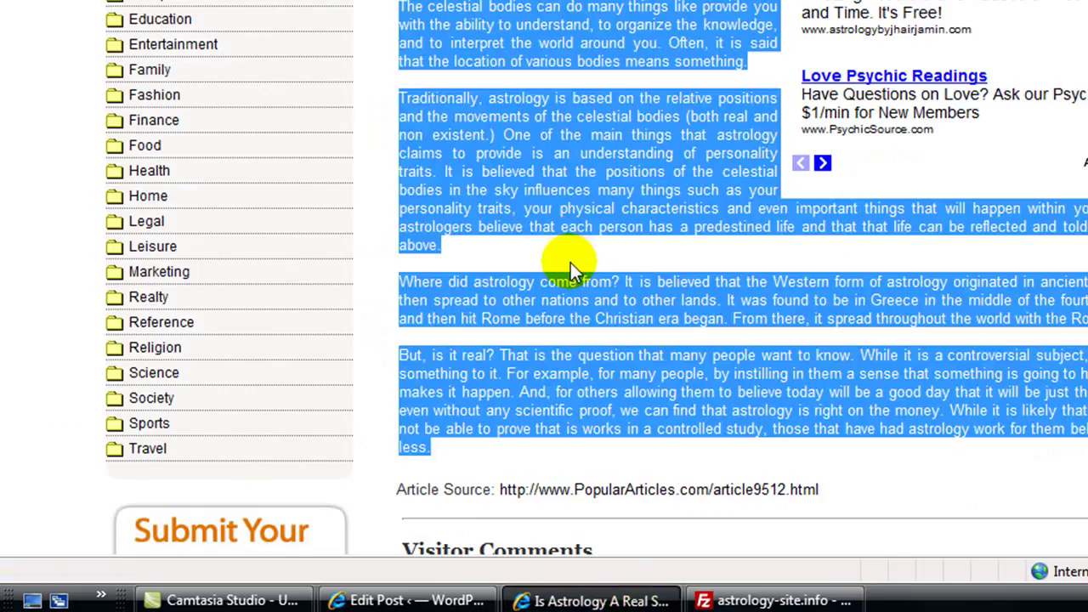
scroll(660, 120, "up", 3)
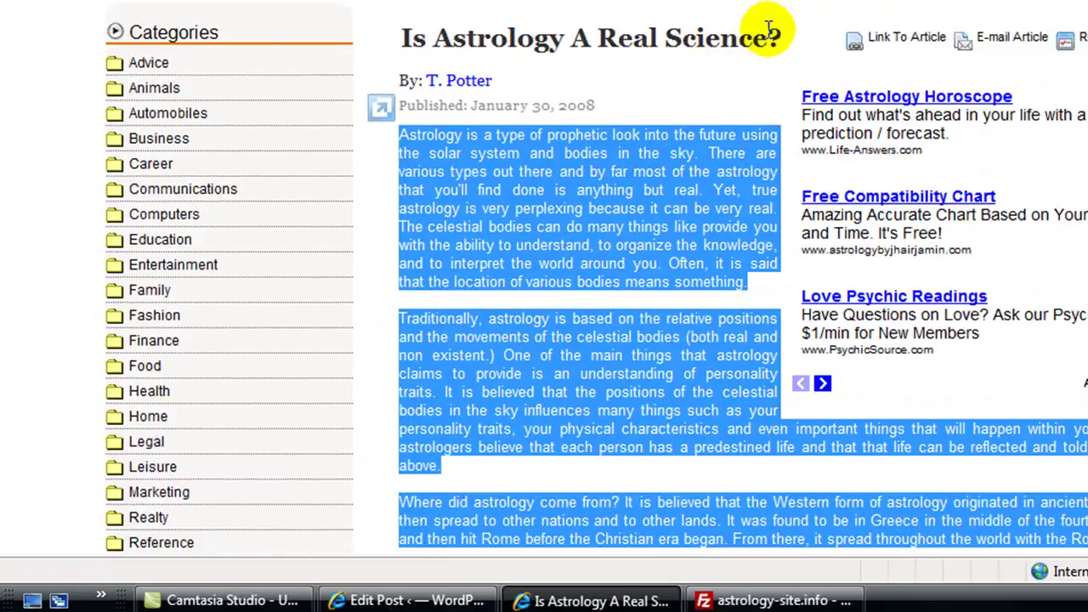
left_click_drag(776, 37, 408, 44)
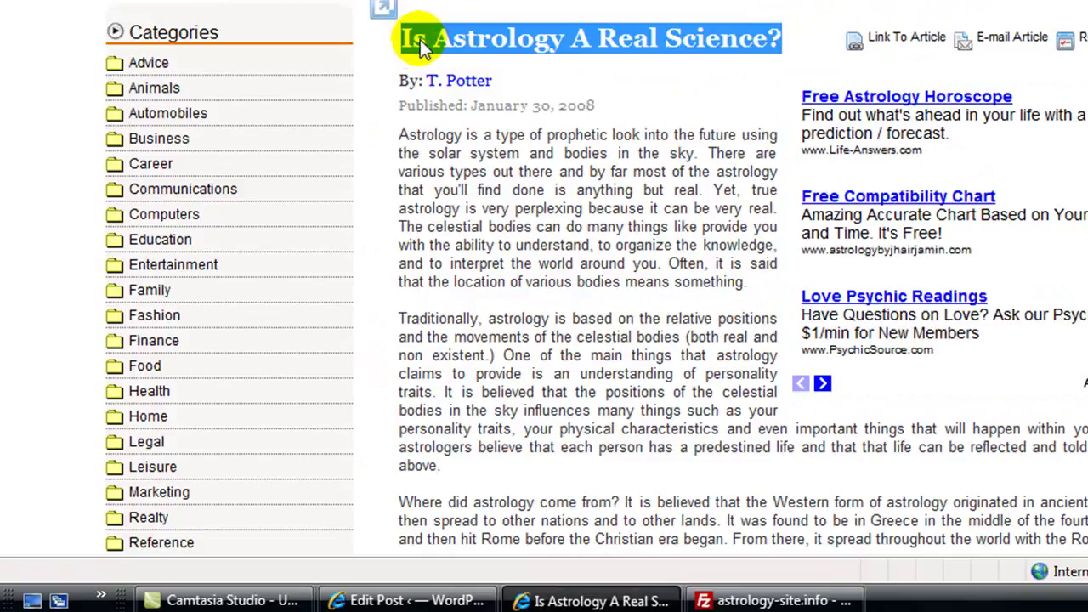
right_click(424, 38)
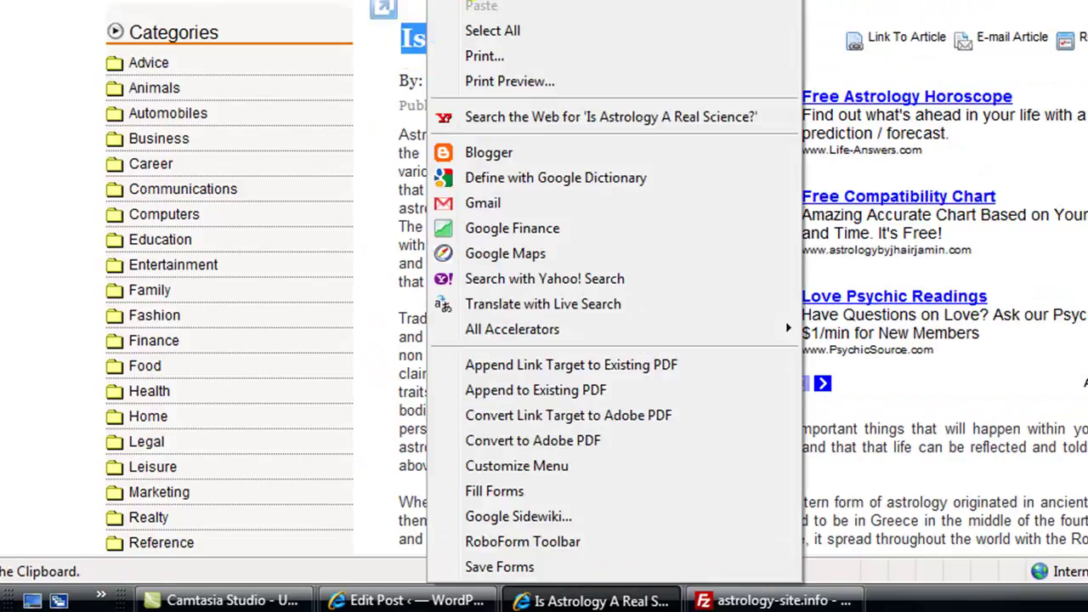
left_click(481, 0)
left_click(382, 602)
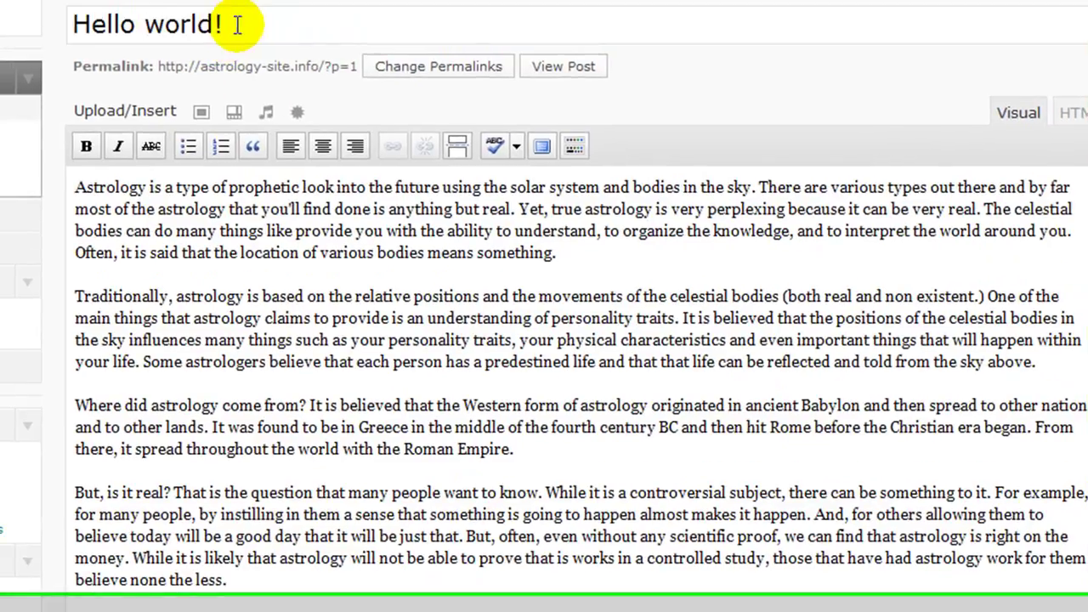
left_click_drag(238, 25, 41, 48)
right_click(125, 49)
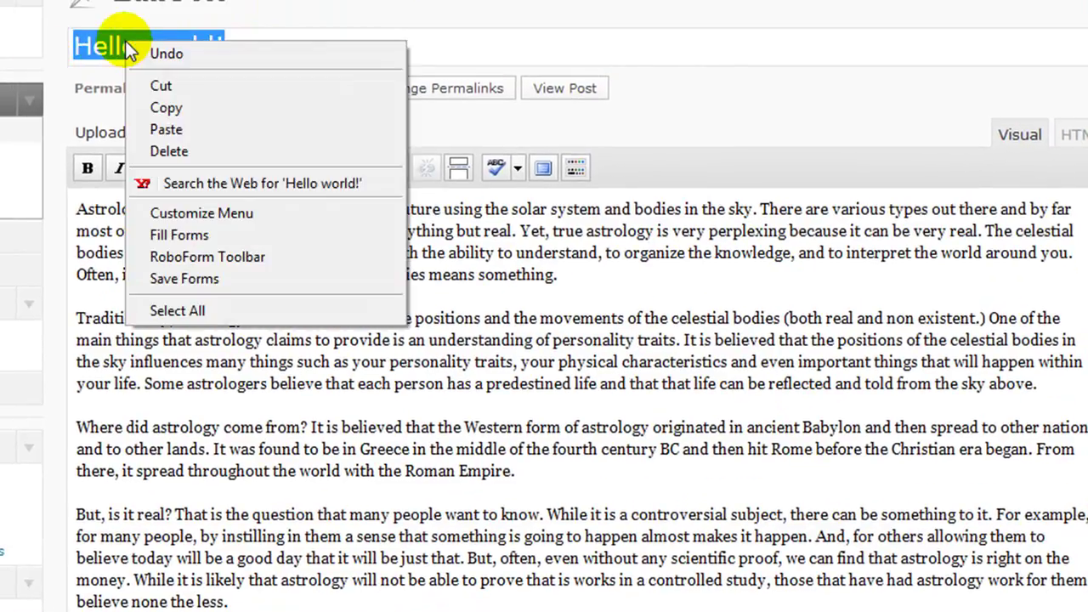
left_click(154, 129)
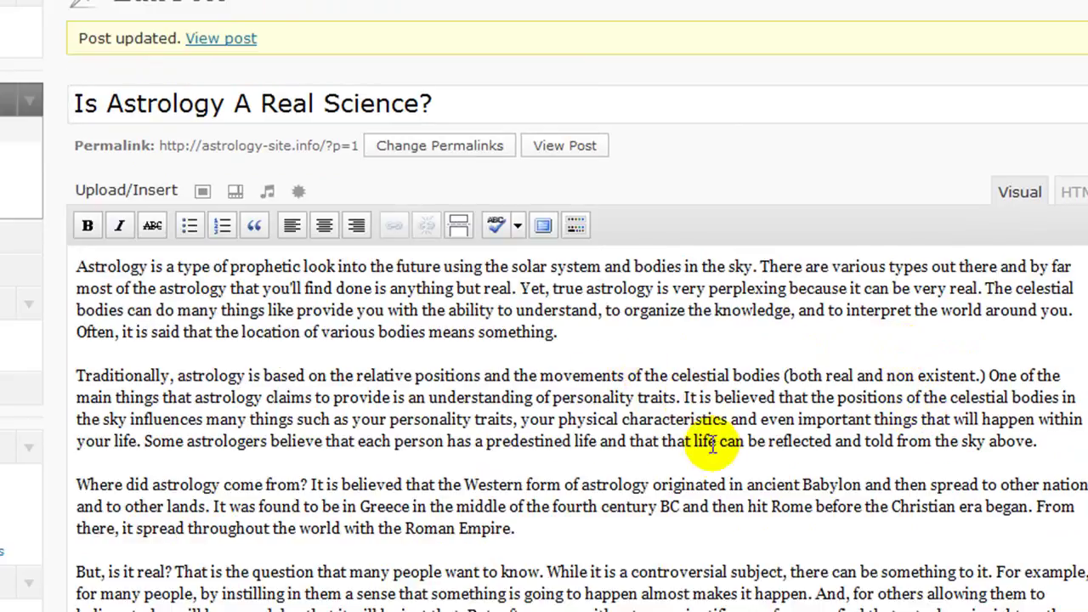
Step: Spell-check the astrology post and dismiss the 'No misspellings found' result
left_click(496, 225)
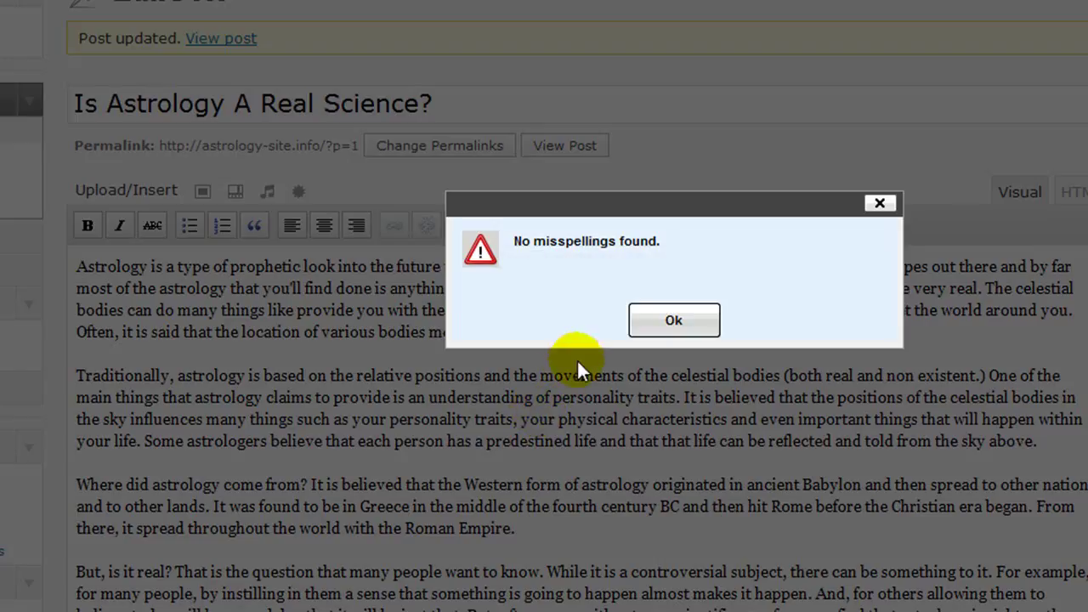
left_click(672, 321)
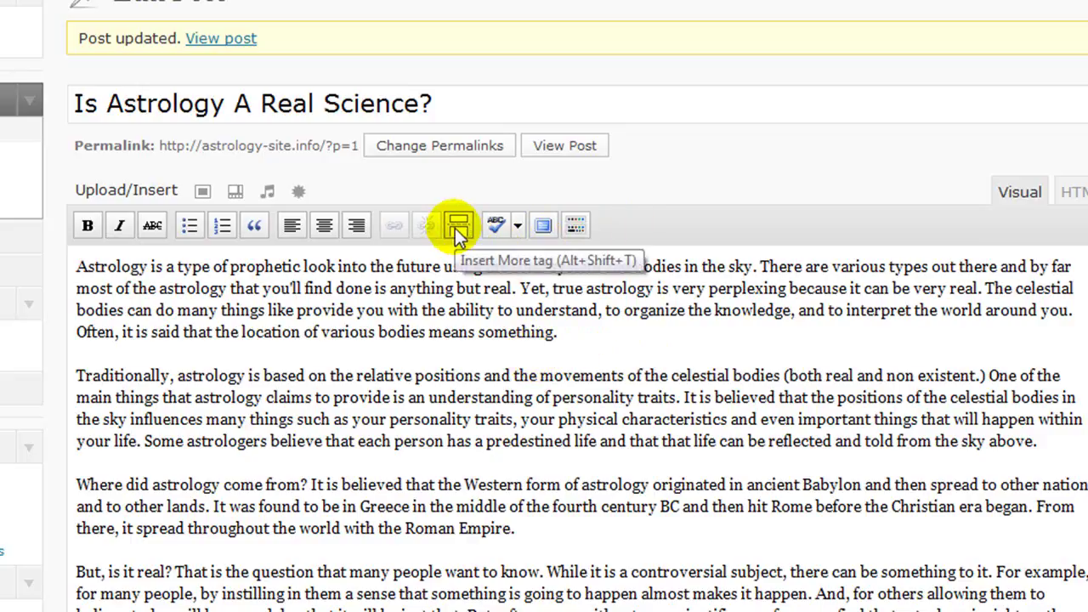
scroll(578, 340, "down", 2)
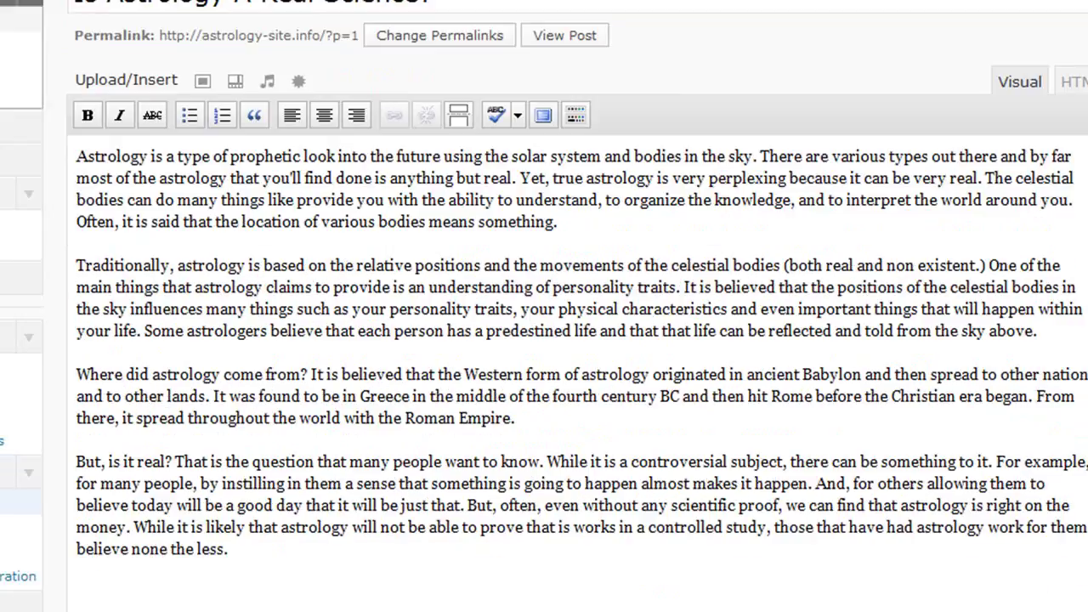
scroll(578, 340, "down", 2)
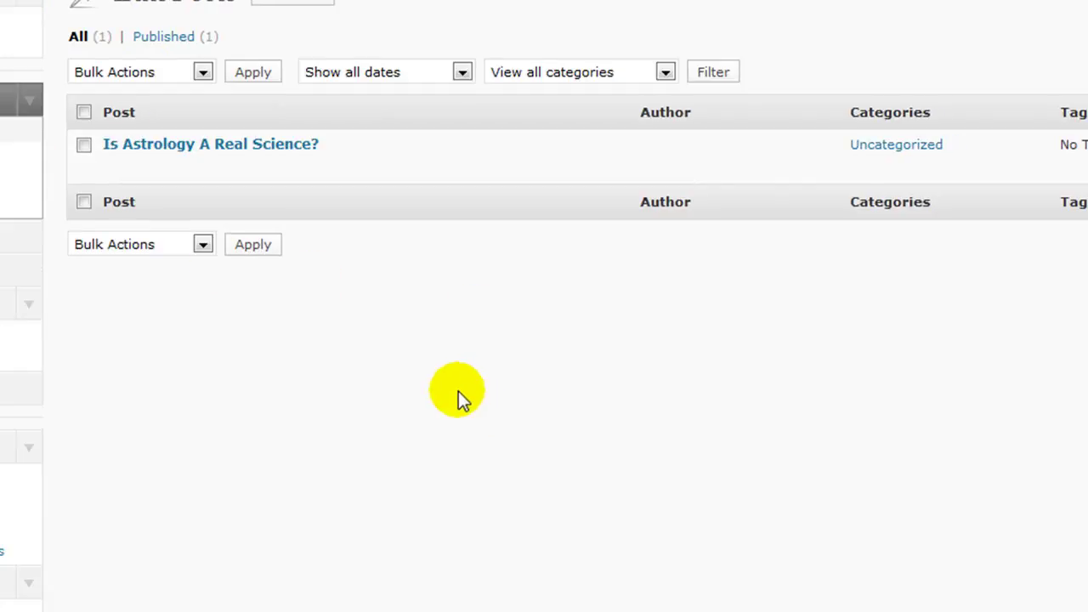
mouse_move(145, 181)
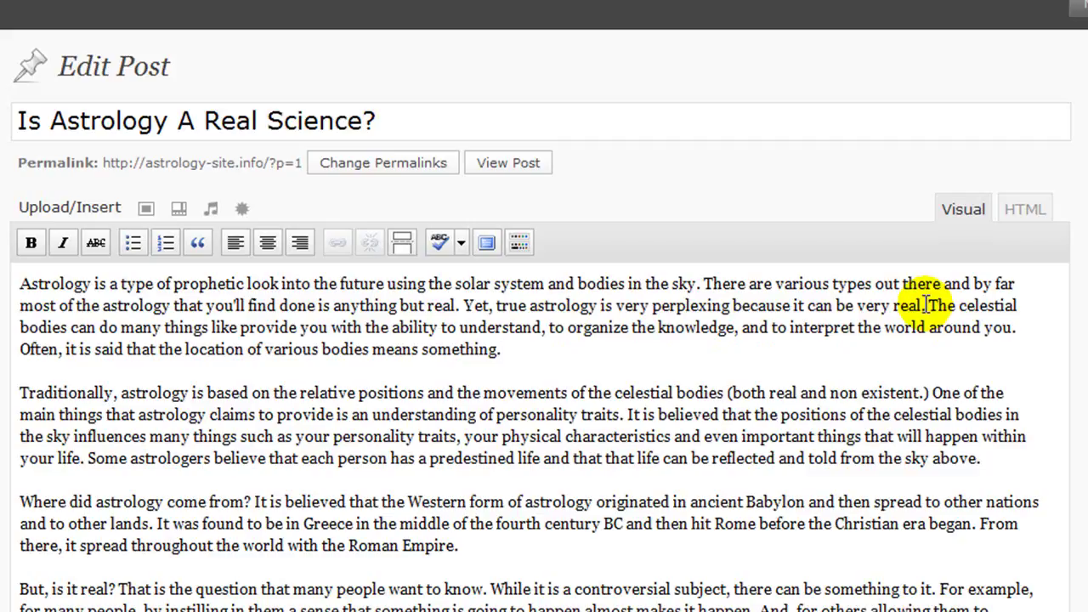
Step: Insert a read-more break right after 'celestial bodies' in the first paragraph
left_click(1015, 304)
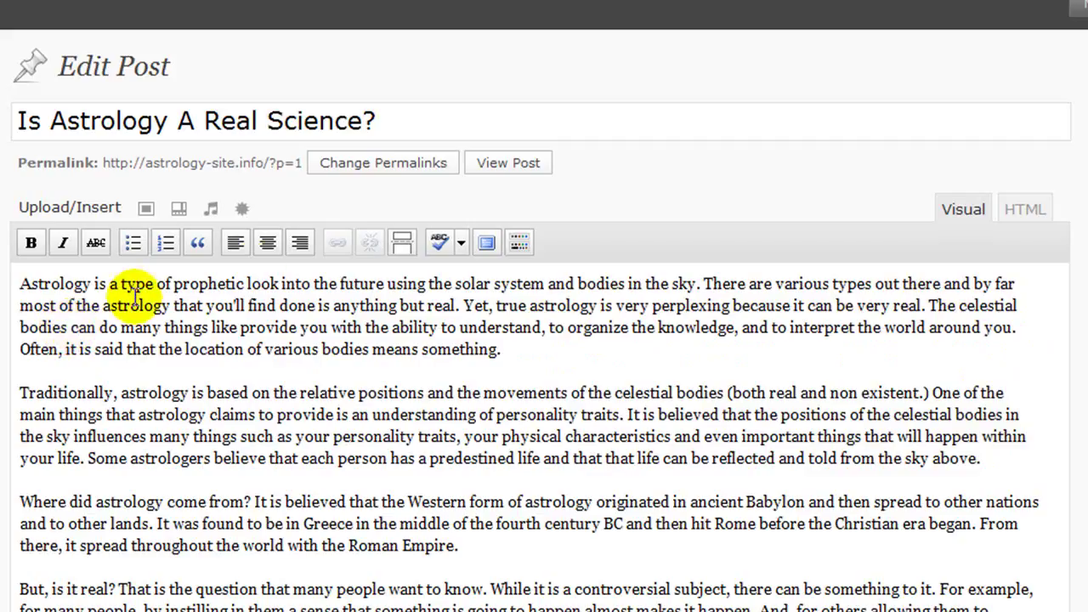
left_click(402, 244)
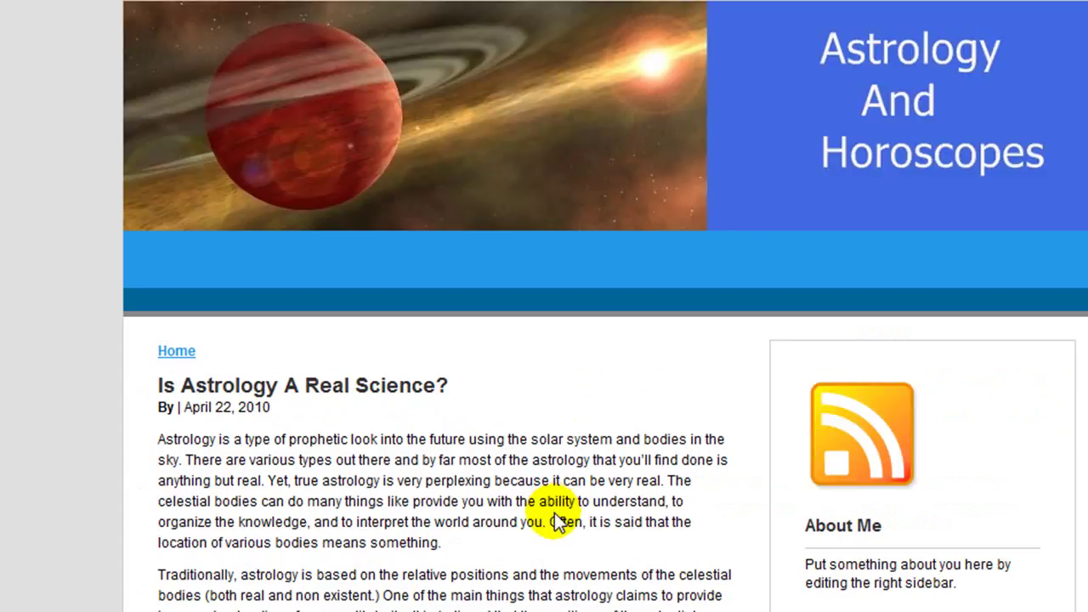
scroll(555, 515, "down", 3)
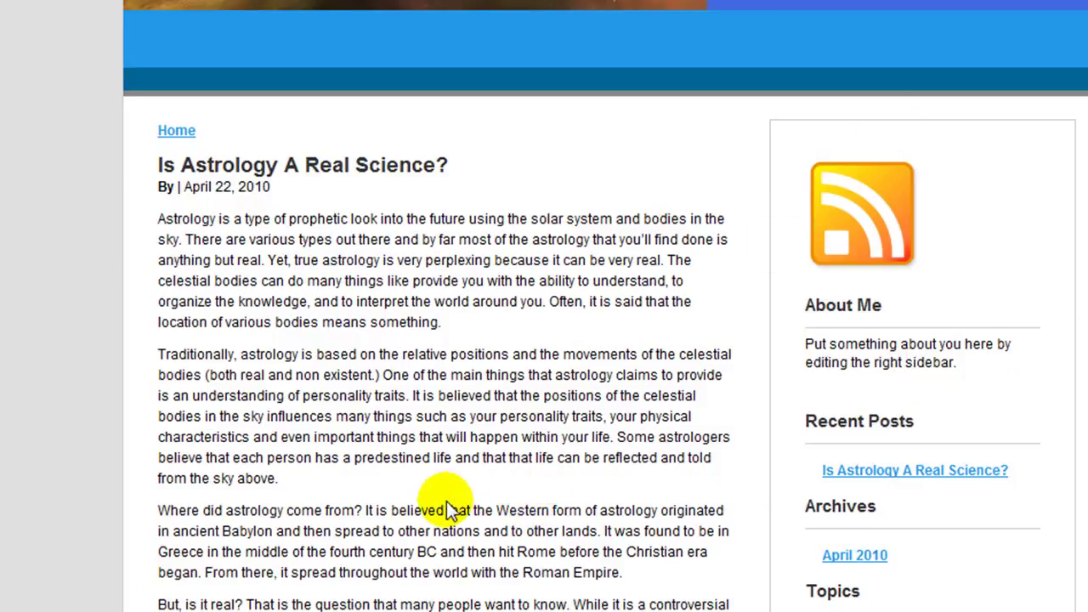
scroll(451, 510, "up", 3)
scroll(451, 518, "down", 8)
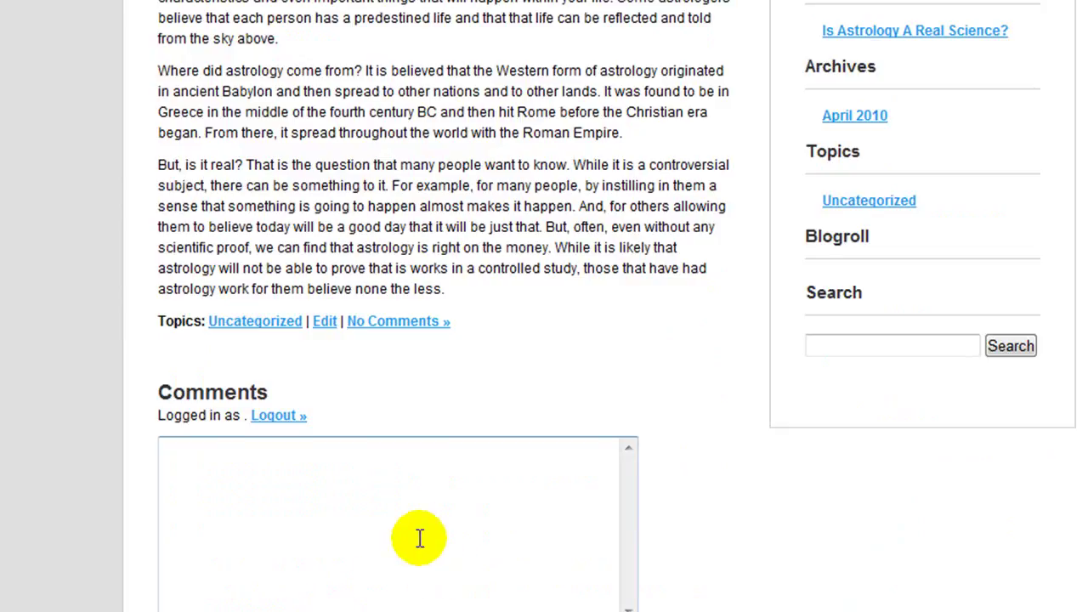
left_click(323, 323)
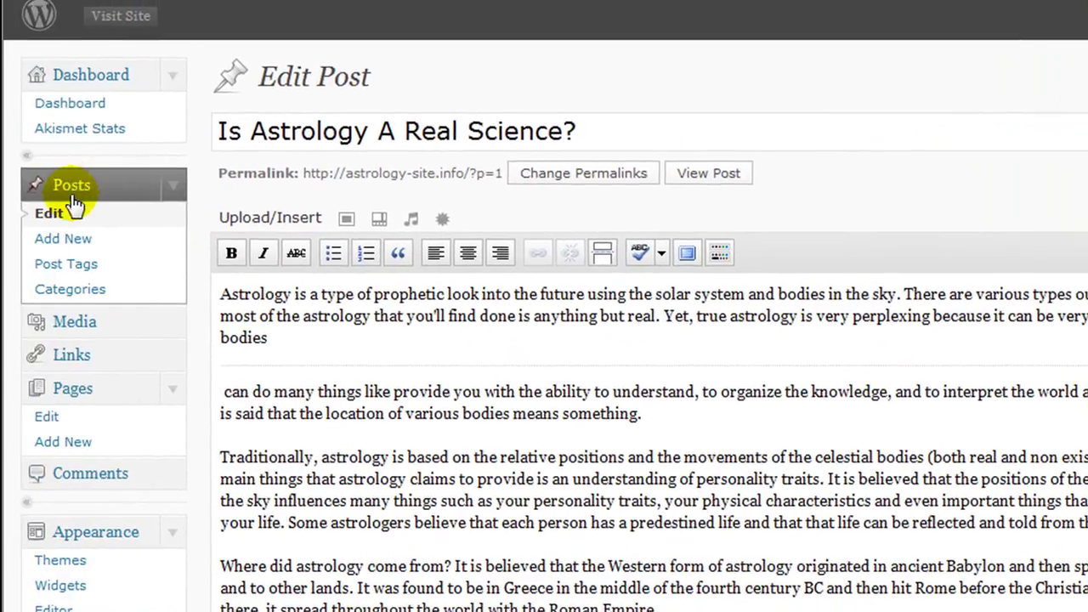
Step: Quick Edit the astrology post to turn off comments and file it under Astrology Videos
left_click(75, 205)
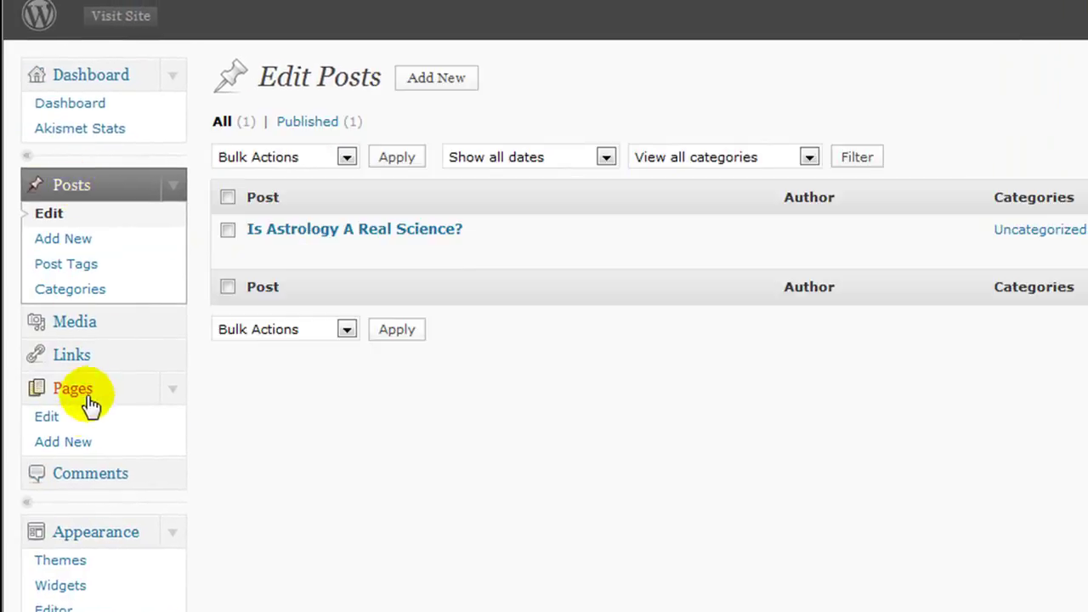
mouse_move(377, 267)
left_click(263, 253)
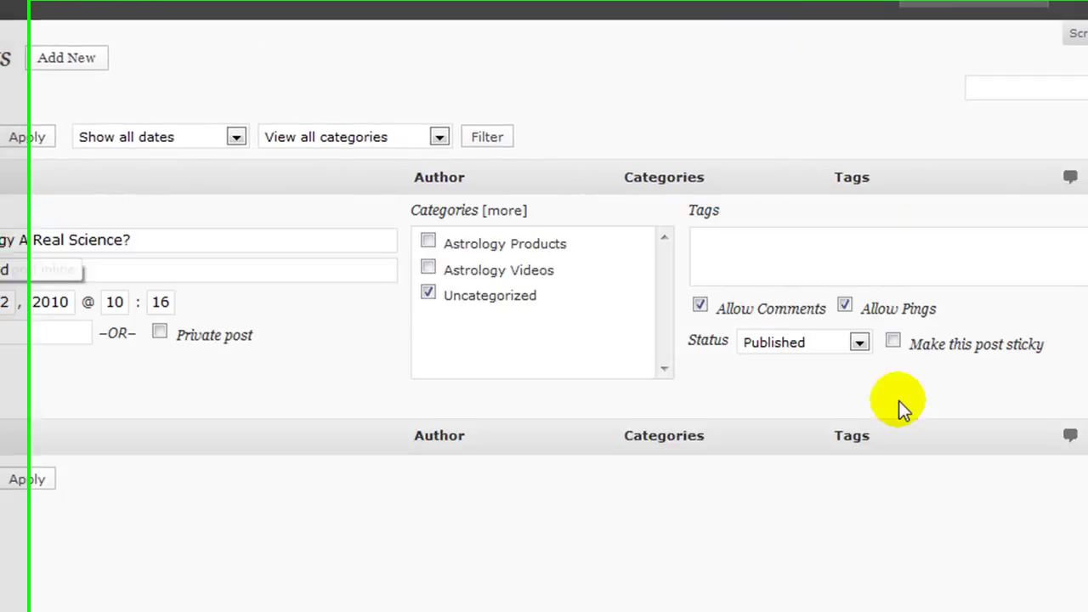
left_click(668, 304)
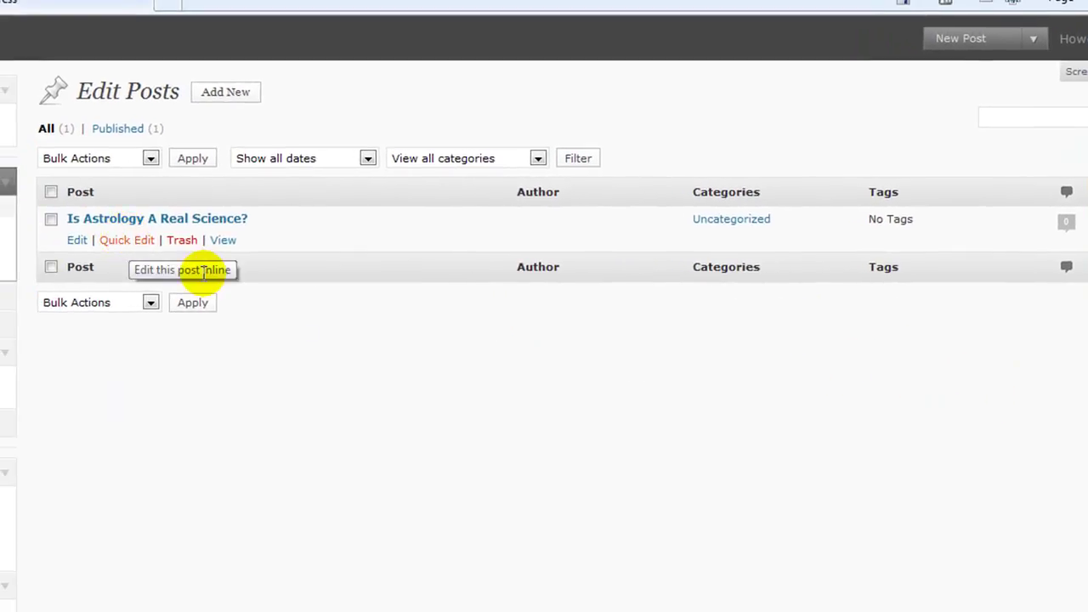
left_click(126, 242)
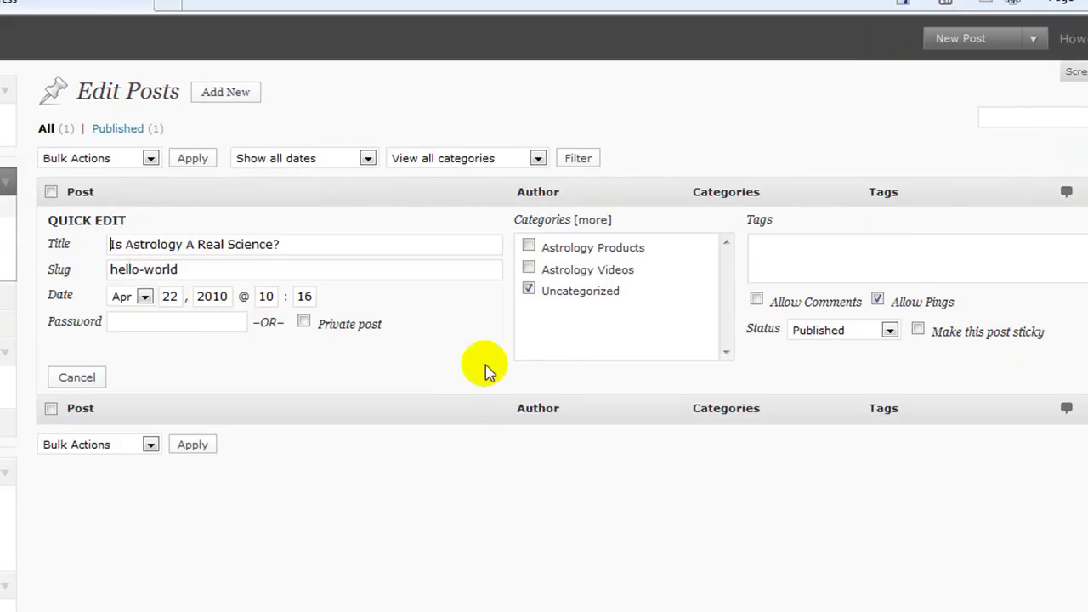
left_click(528, 270)
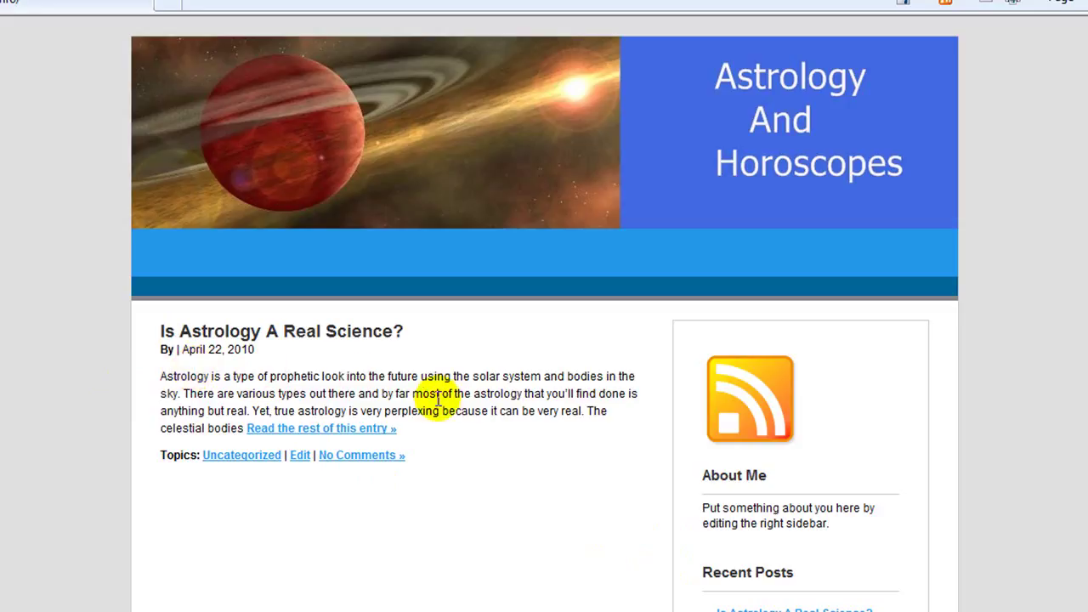
Step: Browse the front page and the post page for 'Is Astrology A Real Science?'
left_click(334, 435)
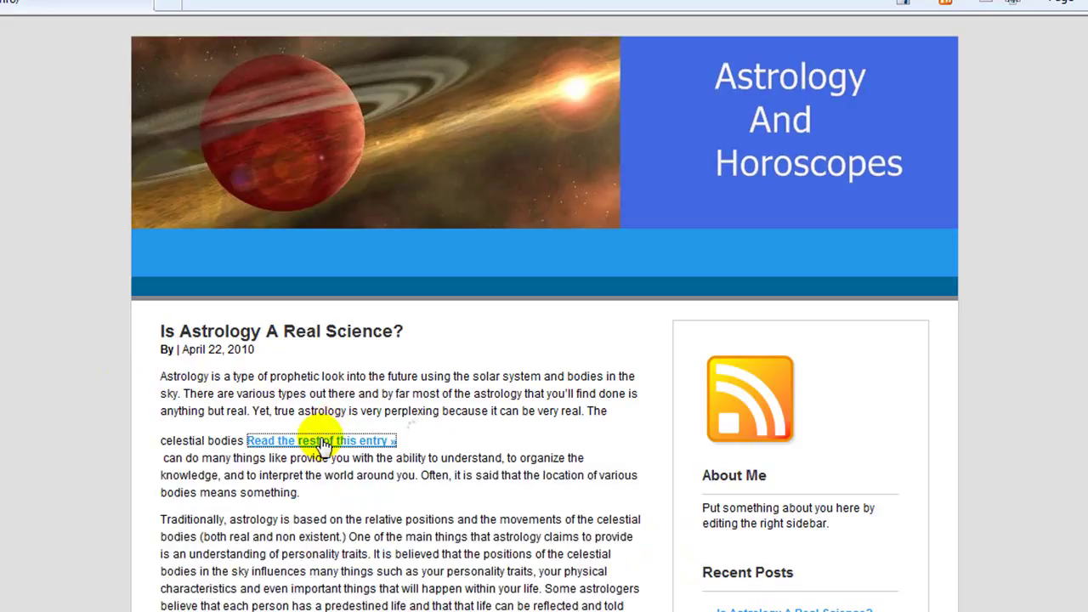
scroll(331, 446, "down", 2)
scroll(331, 446, "down", 3)
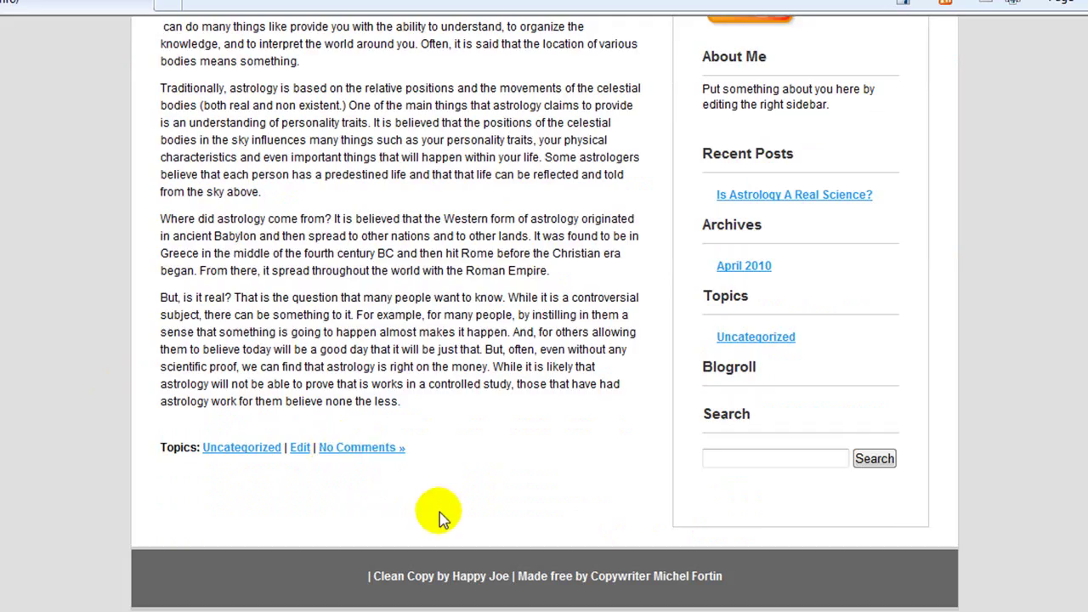
left_click(361, 455)
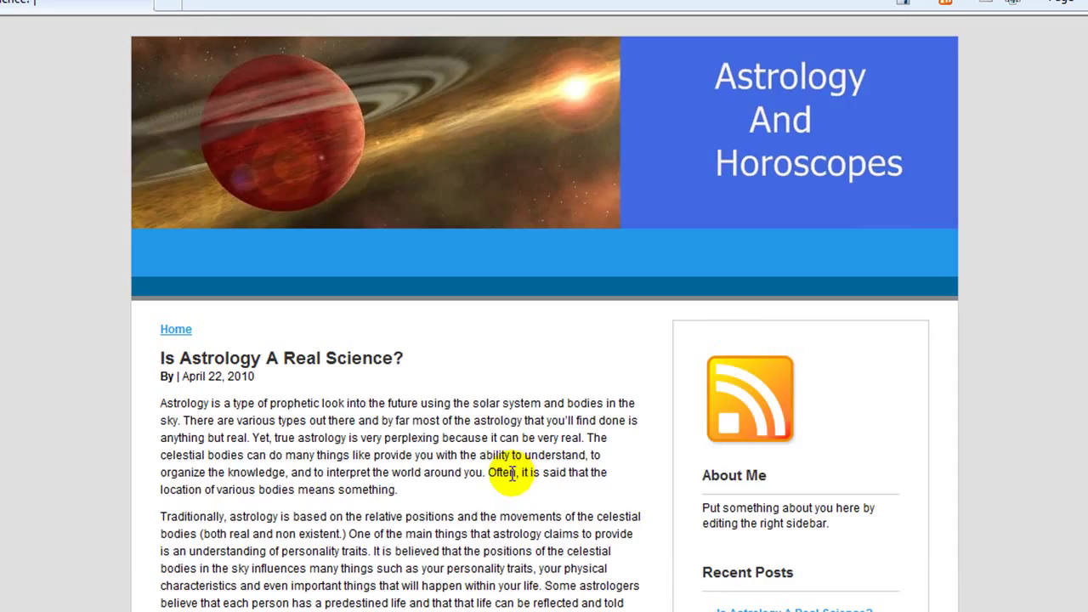
scroll(409, 427, "down", 2)
scroll(408, 427, "down", 3)
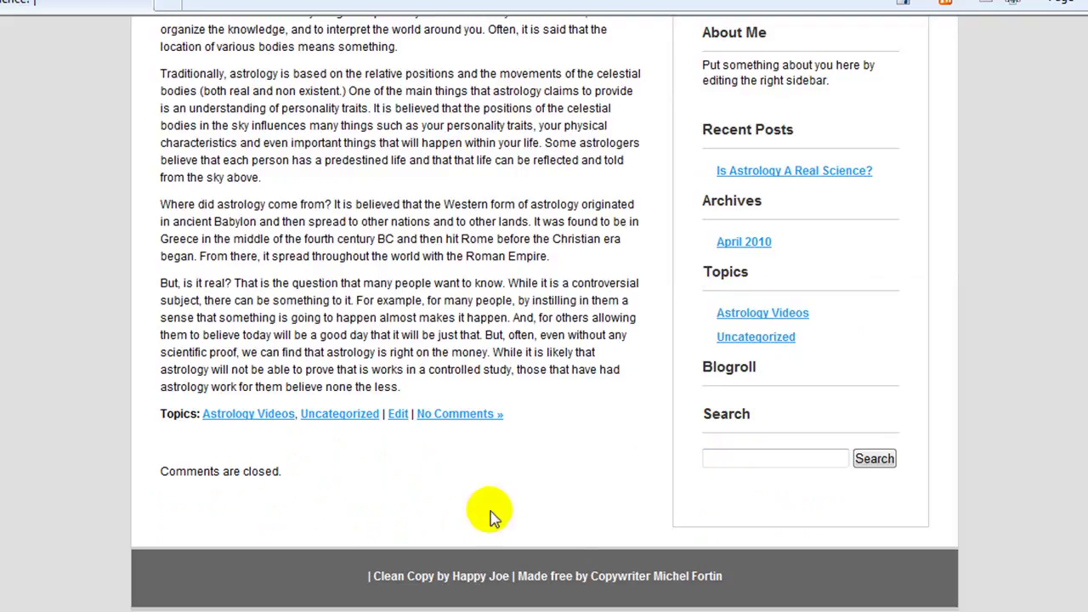
scroll(544, 503, "up", 5)
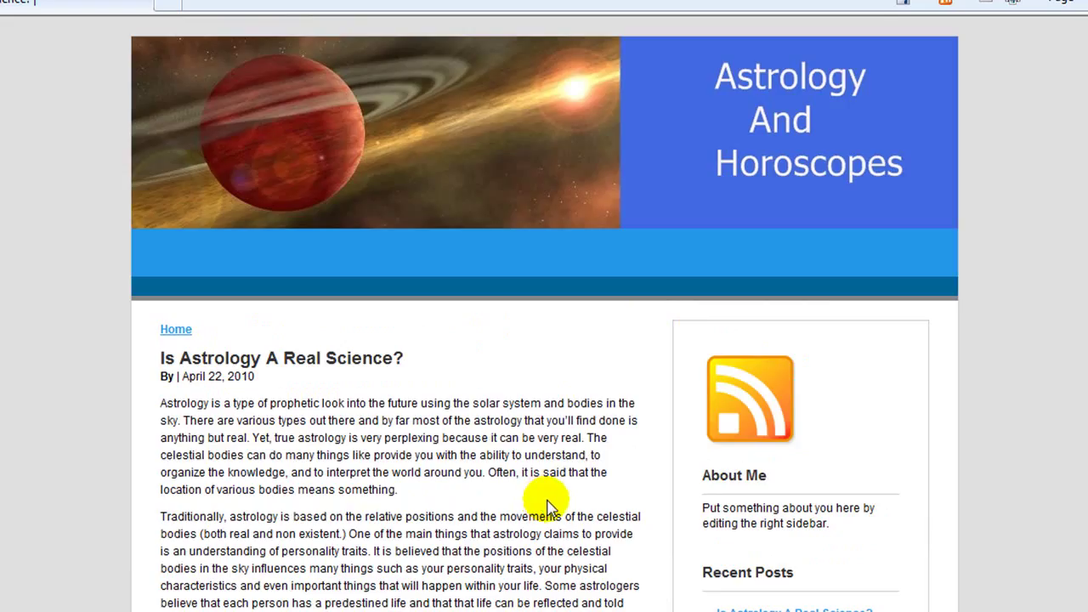
left_click(174, 329)
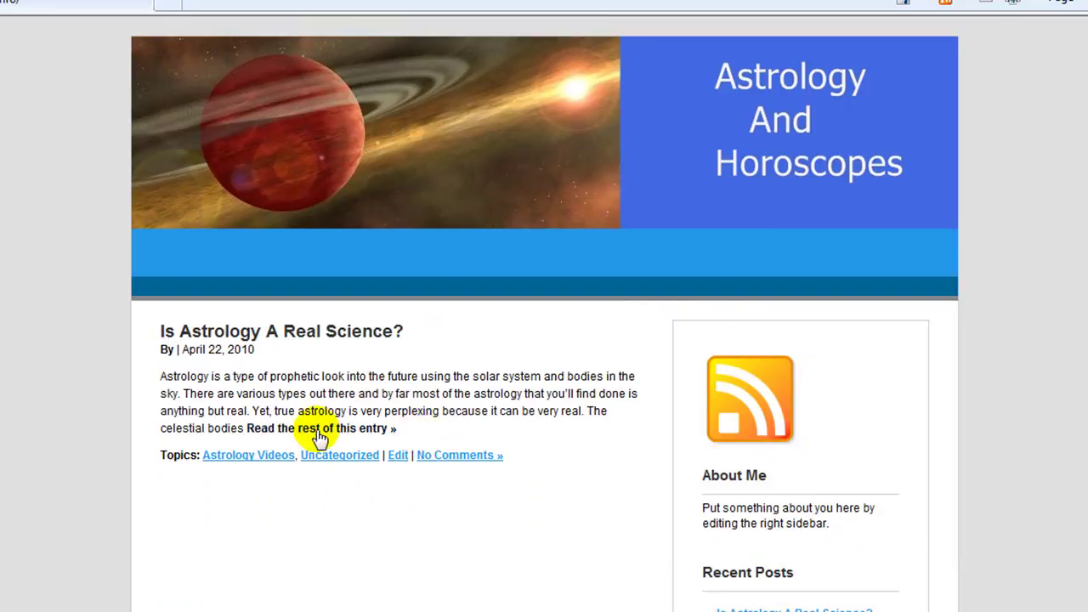
Step: Open the astrology post in the editor from the blog's front page
key("alt+Tab")
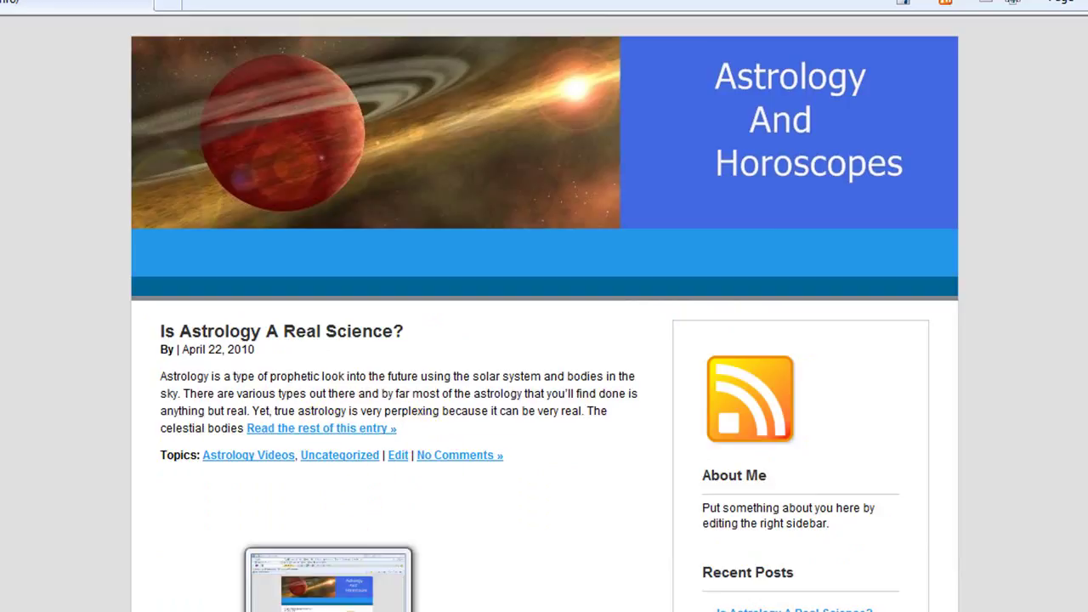
key("alt+Tab")
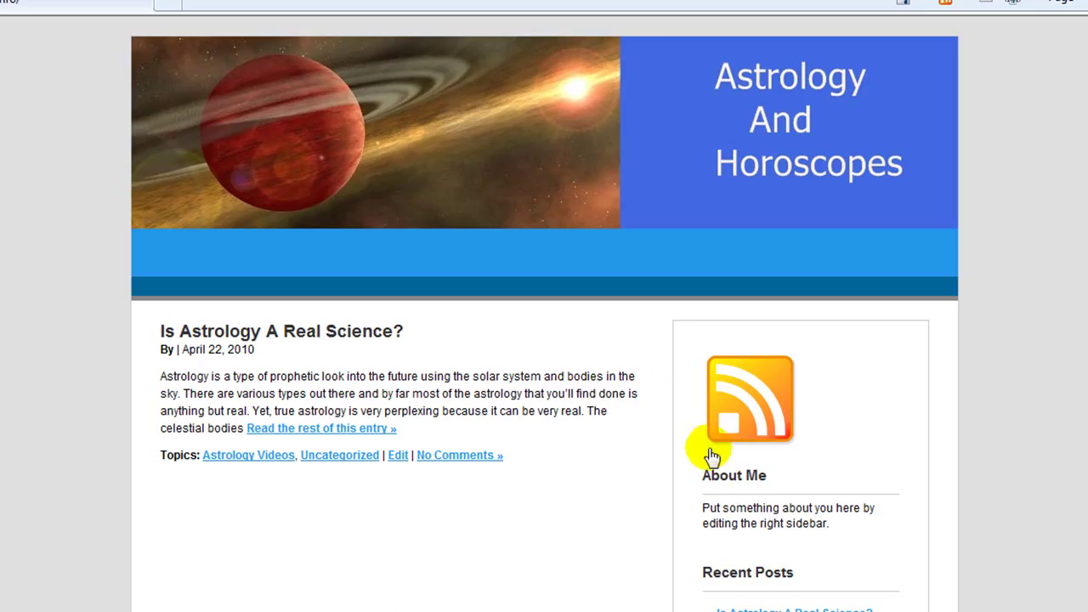
left_click(397, 457)
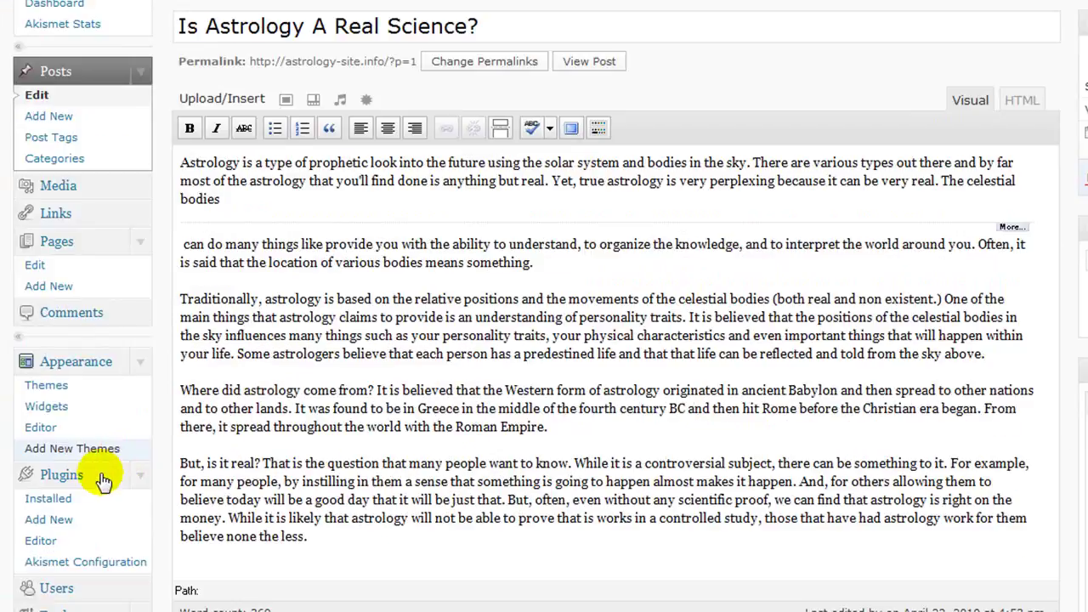
Step: Upload all-in-one-seo-pack.zip from the WordPress folder, then install and activate the plugin
left_click(44, 521)
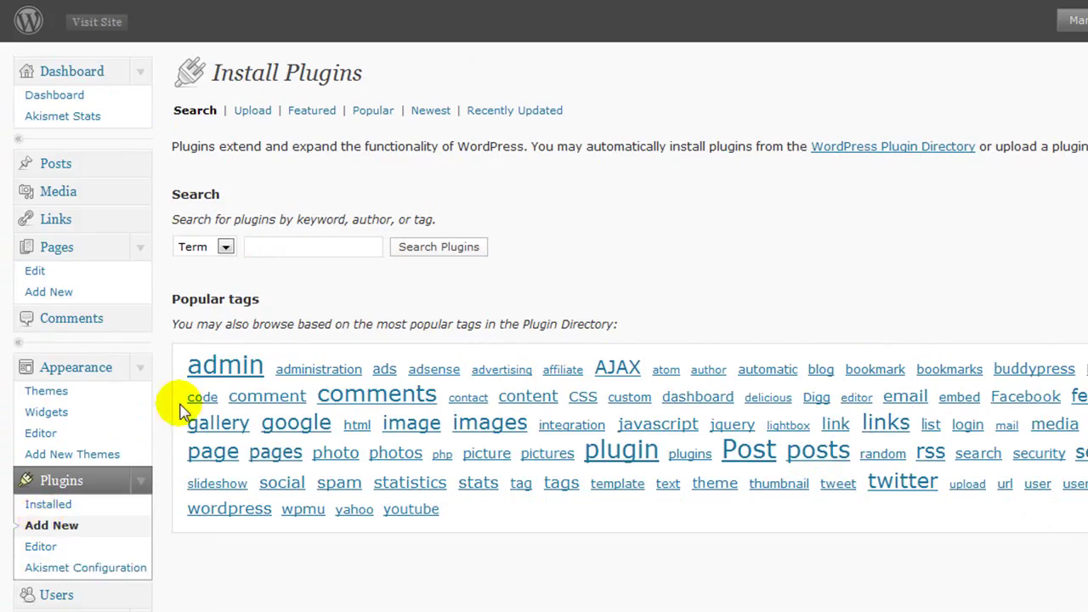
left_click(254, 112)
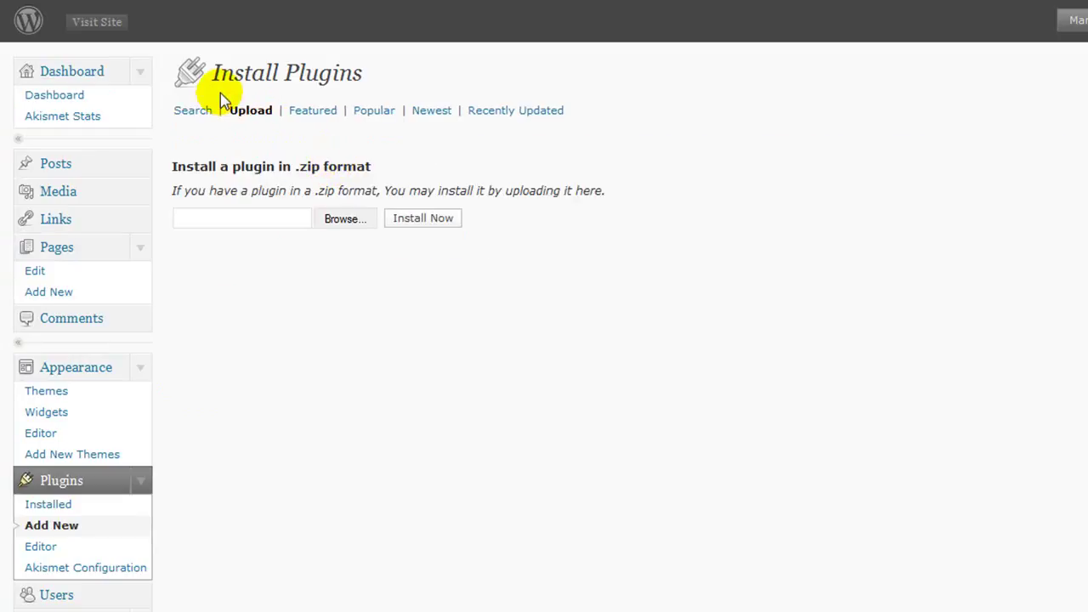
left_click(343, 220)
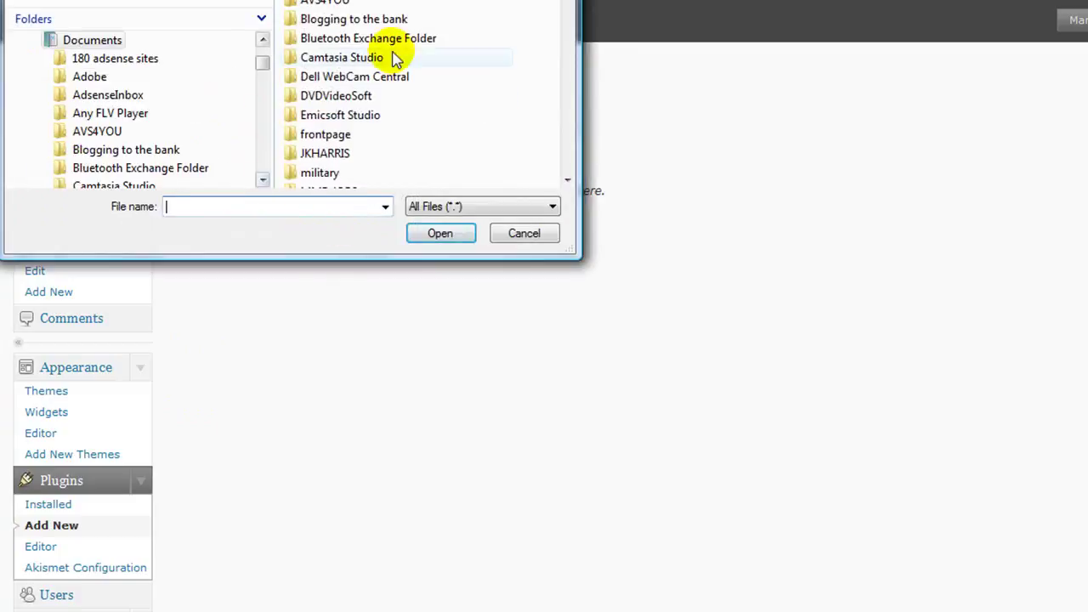
left_click_drag(202, 0, 531, 36)
left_click_drag(592, 293, 587, 396)
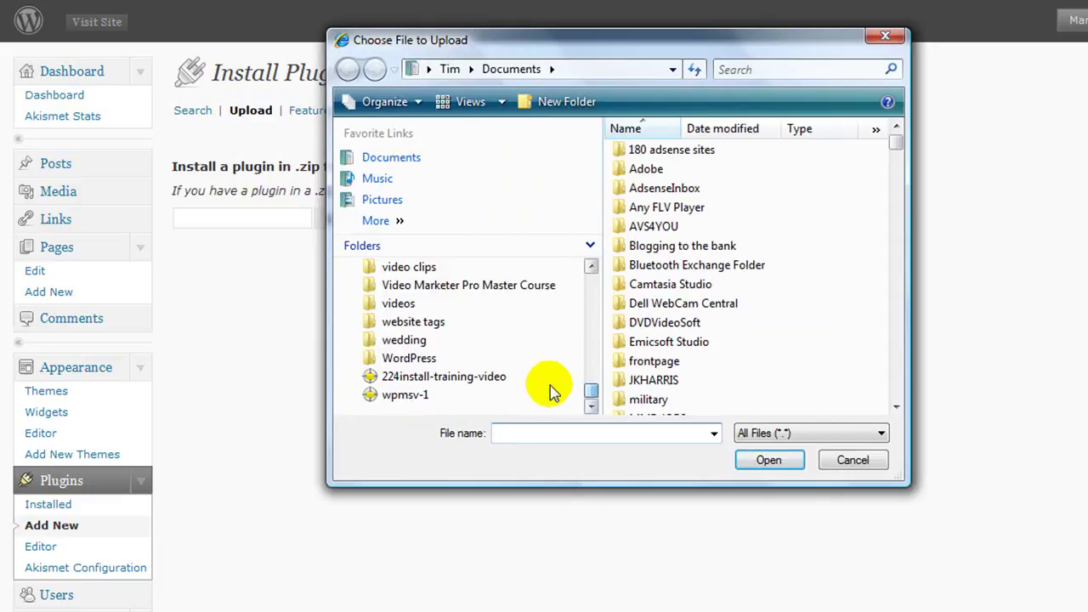
left_click(412, 360)
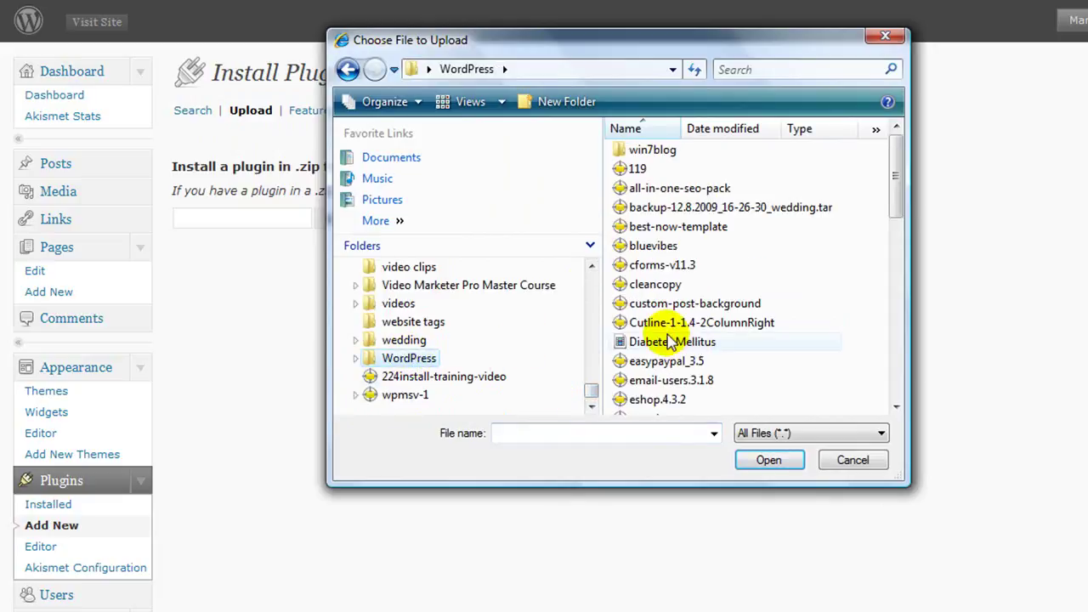
left_click(673, 189)
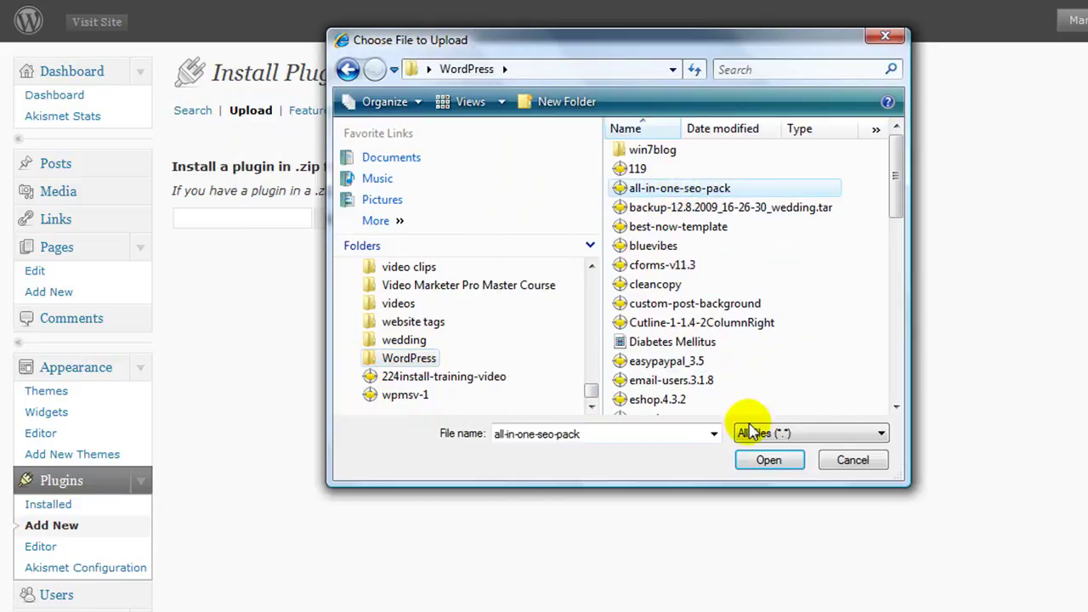
left_click(765, 464)
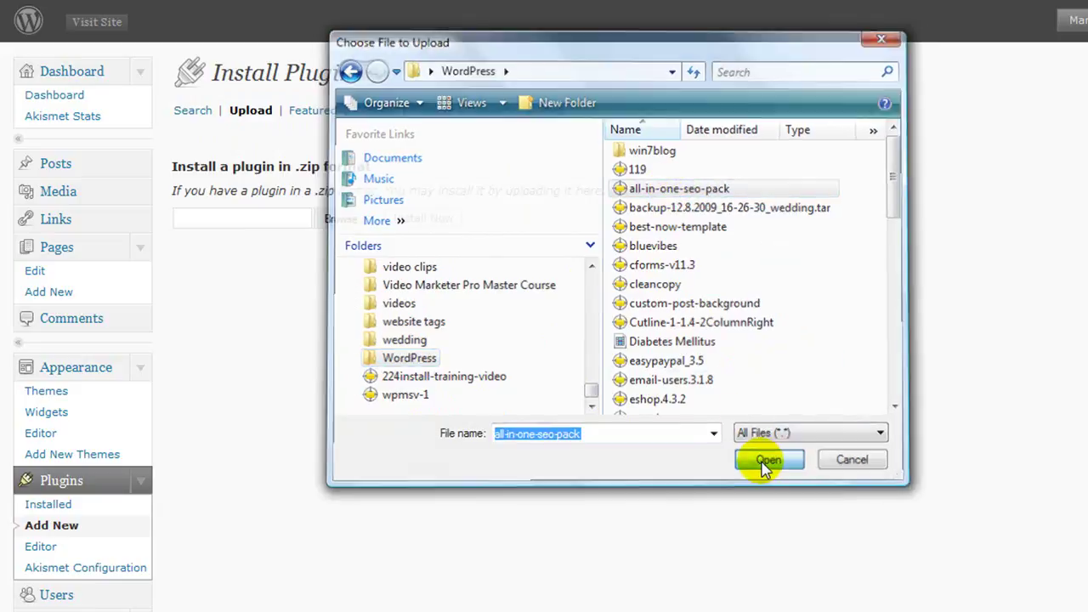
left_click(412, 231)
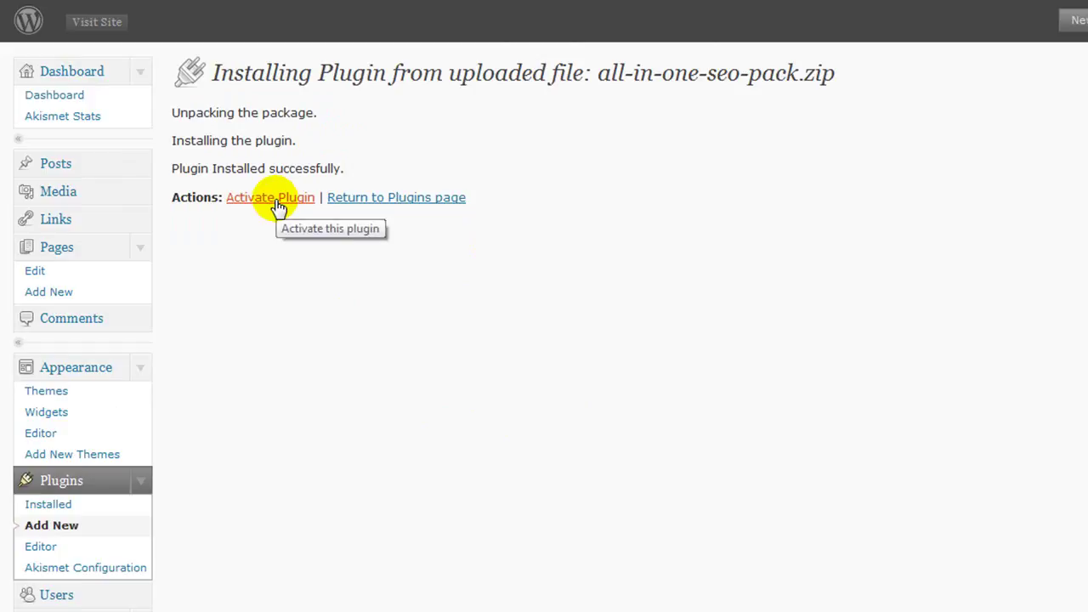
left_click(278, 201)
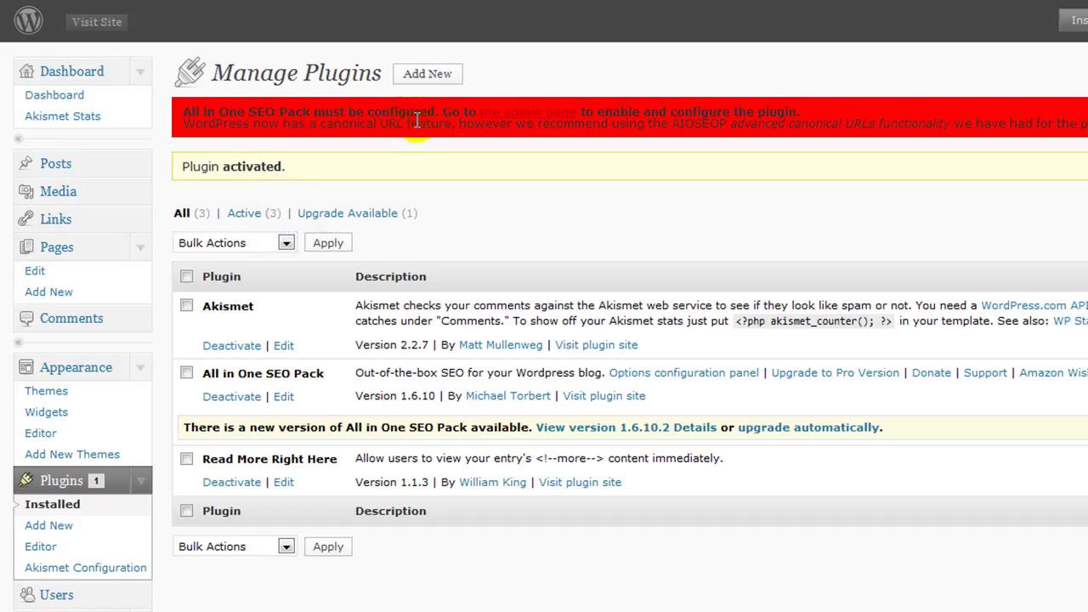
Step: Enable All in One SEO with the home title 'Astrology And Horoscopes'
left_click(535, 113)
scroll(352, 474, "down", 5)
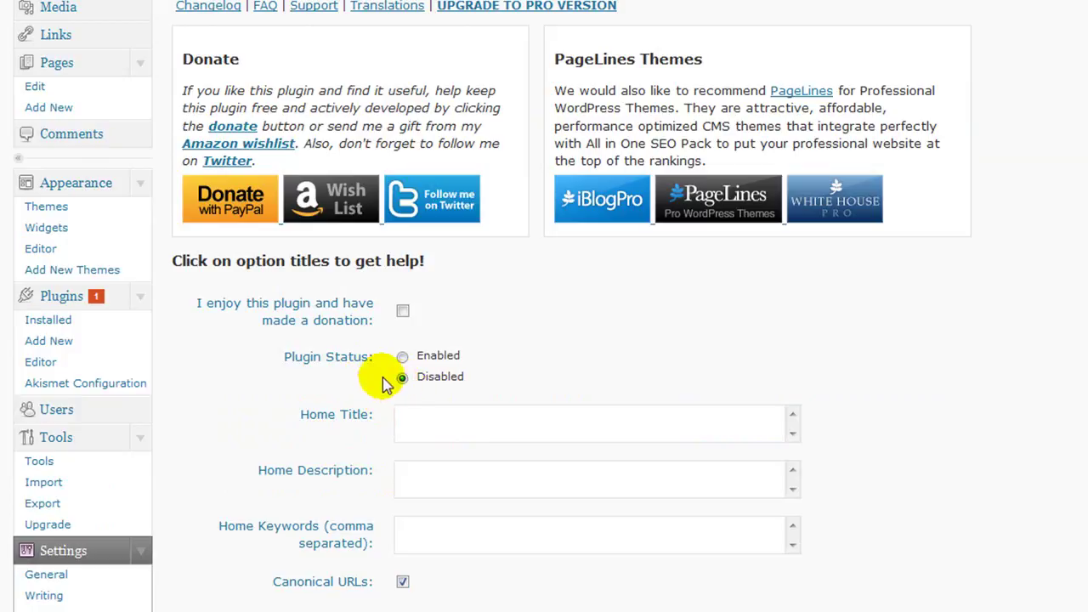
left_click(403, 357)
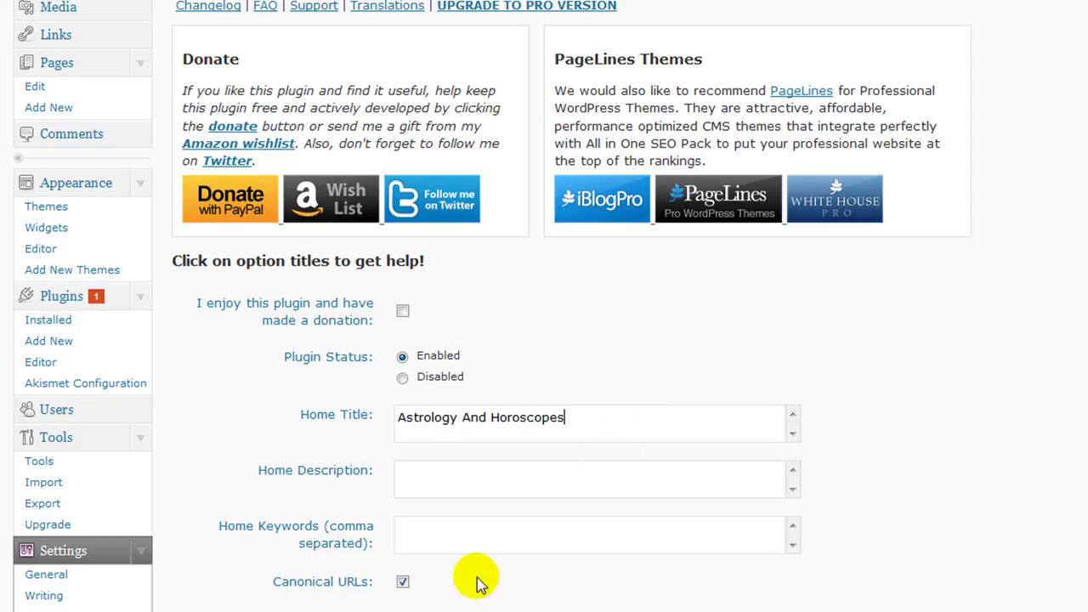
left_click(406, 472)
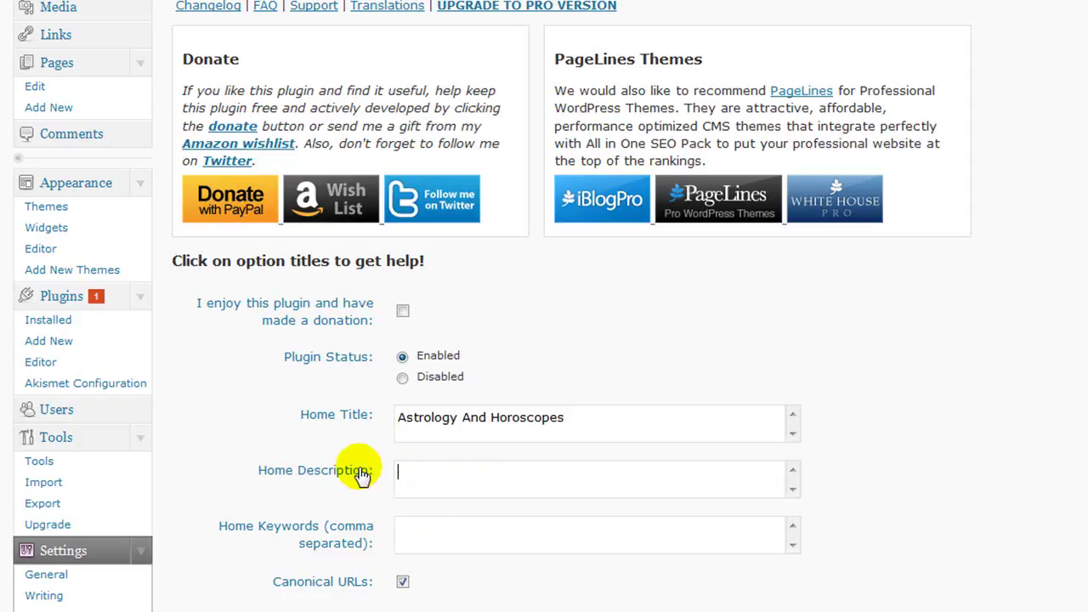
Step: Enter the home keywords horoscopes, zodiac signs, astrological signs
scroll(442, 493, "down", 2)
left_click(416, 439)
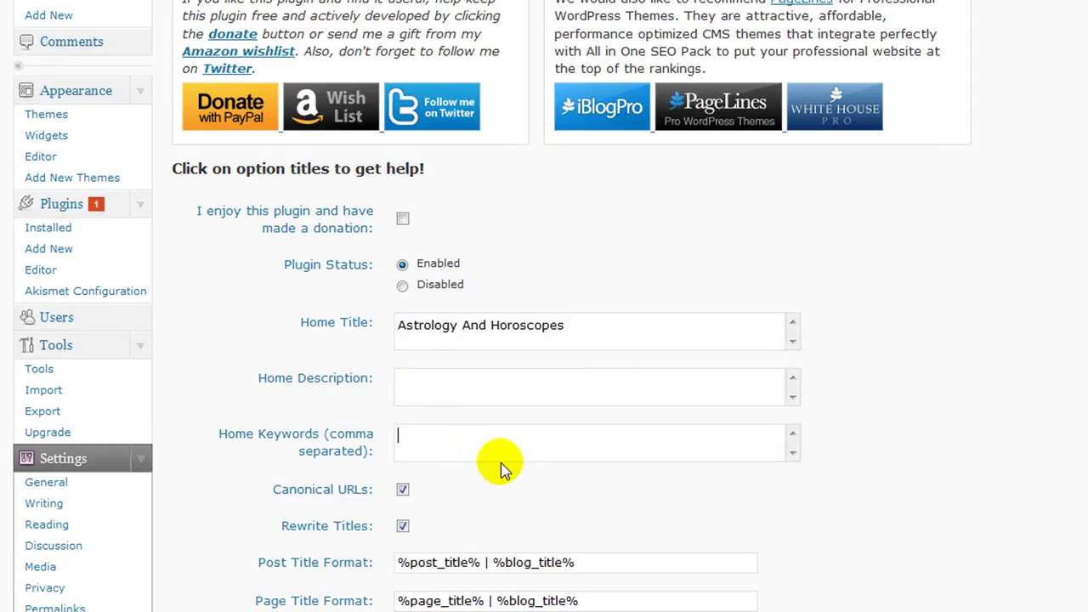
type("horoscopes,zodiac")
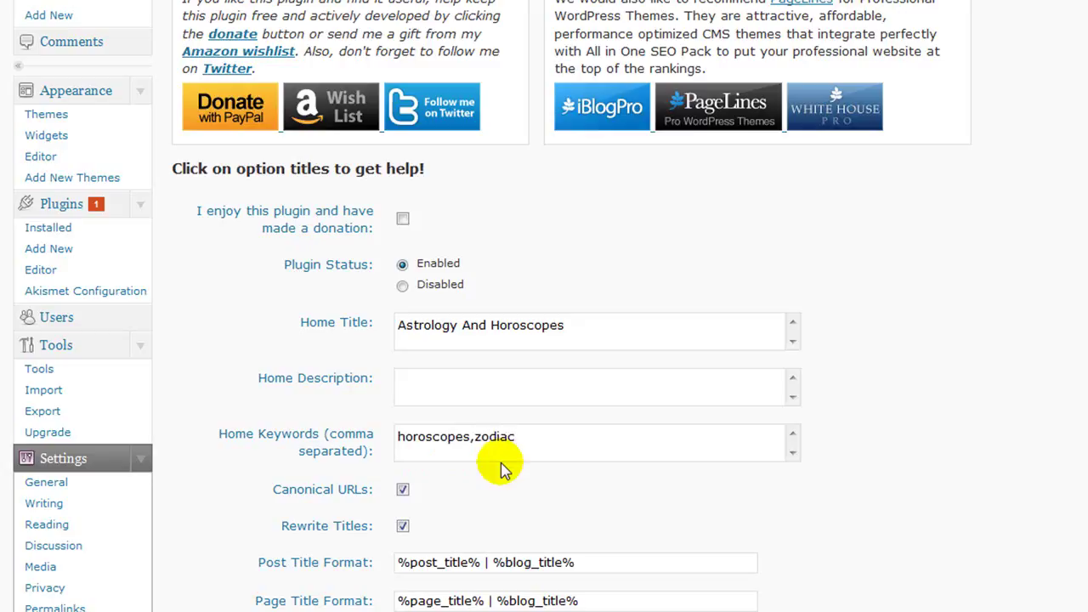
type("signs,astrolo")
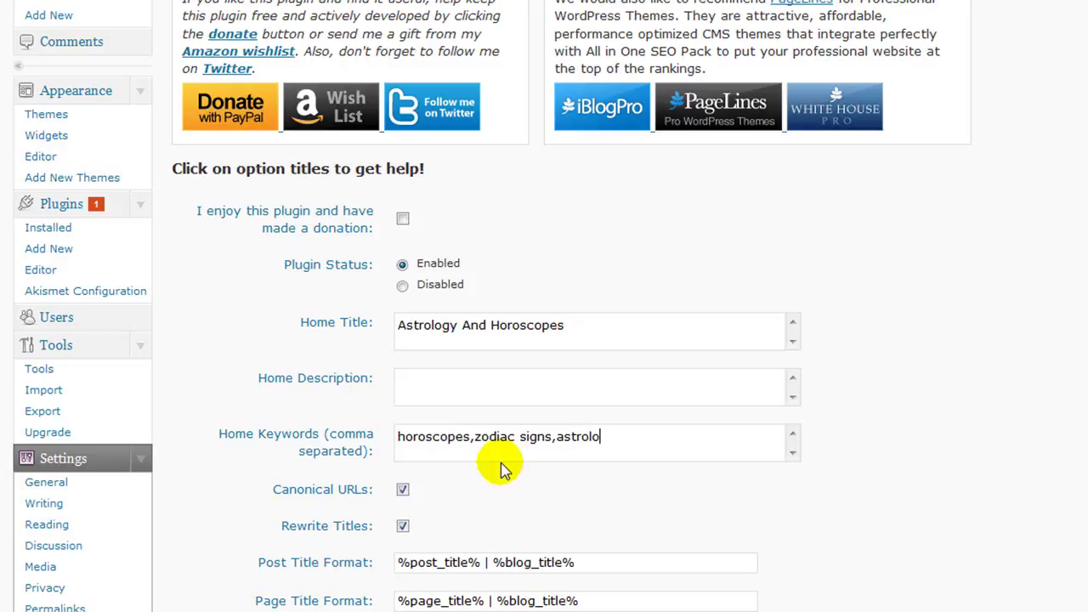
type("gical signs,")
Step: Turn on Use Categories for META keywords and review the remaining SEO options
scroll(503, 460, "down", 1)
scroll(505, 459, "down", 5)
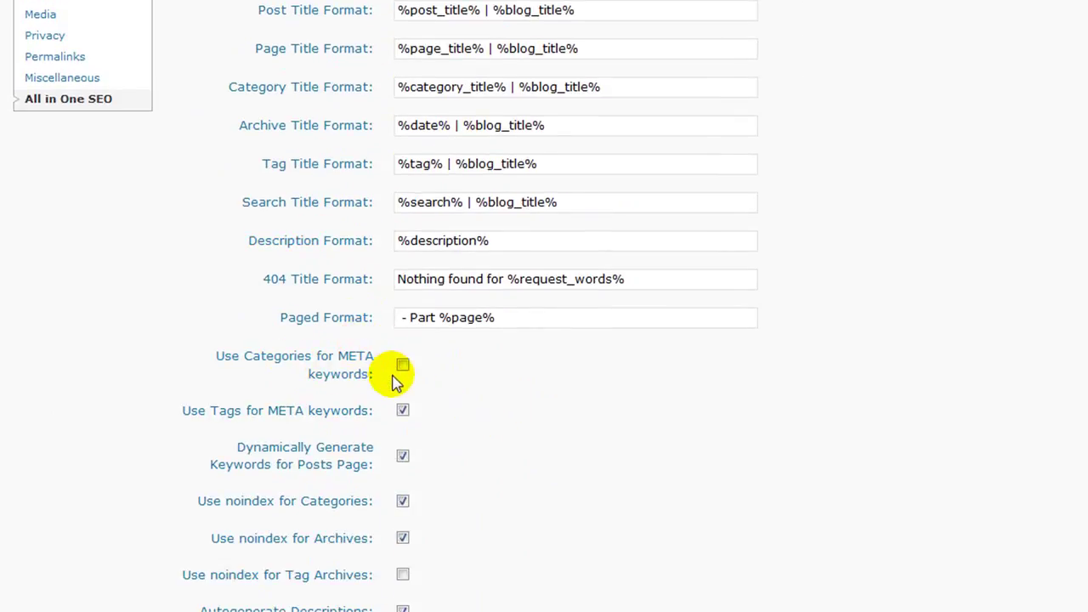
left_click(403, 366)
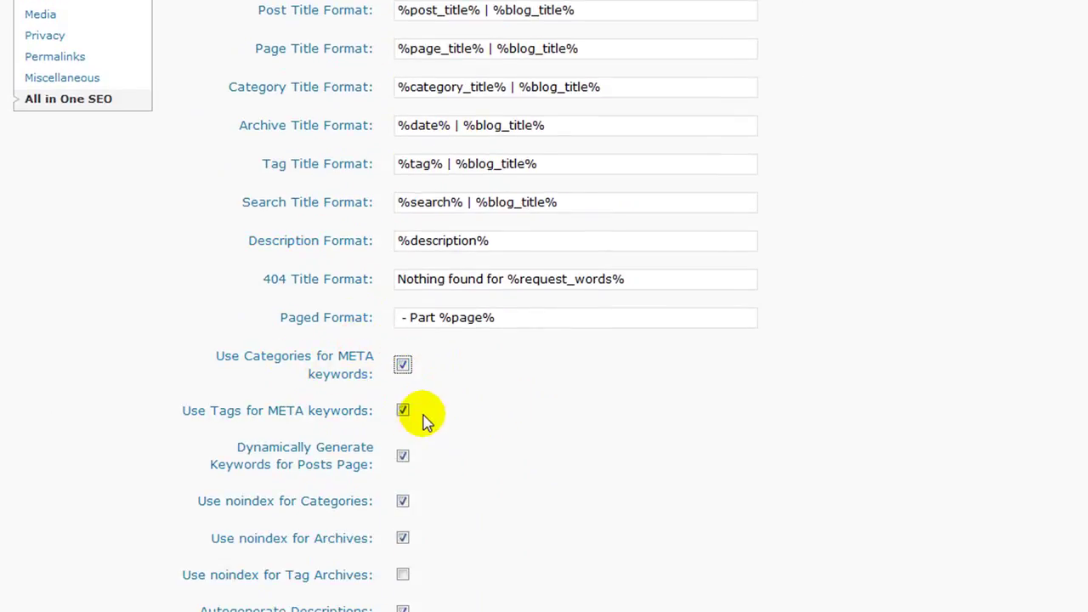
scroll(425, 418, "down", 2)
scroll(408, 426, "down", 3)
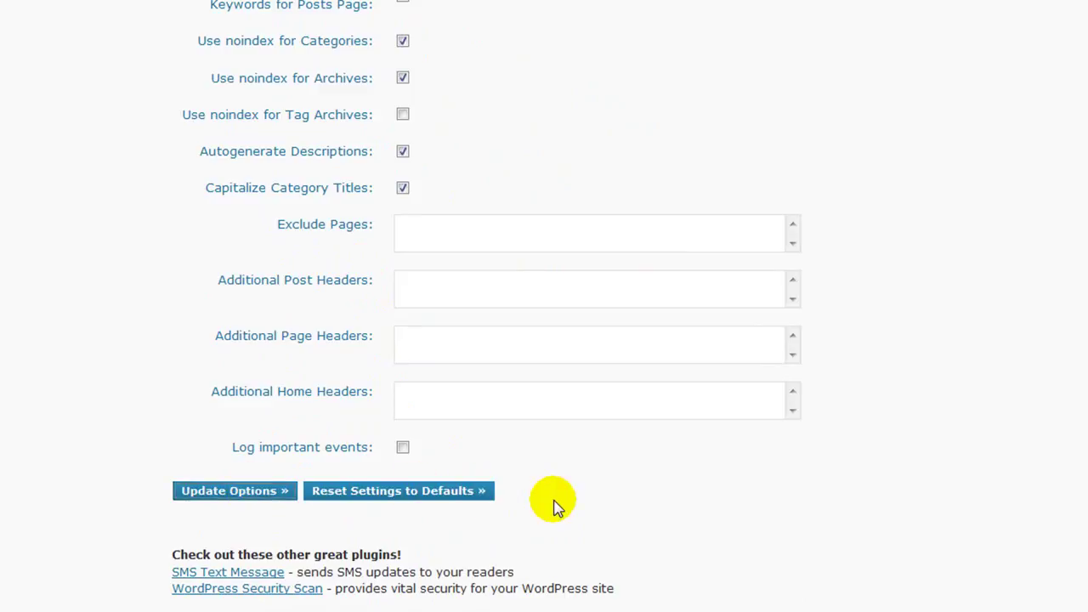
scroll(539, 481, "down", 3)
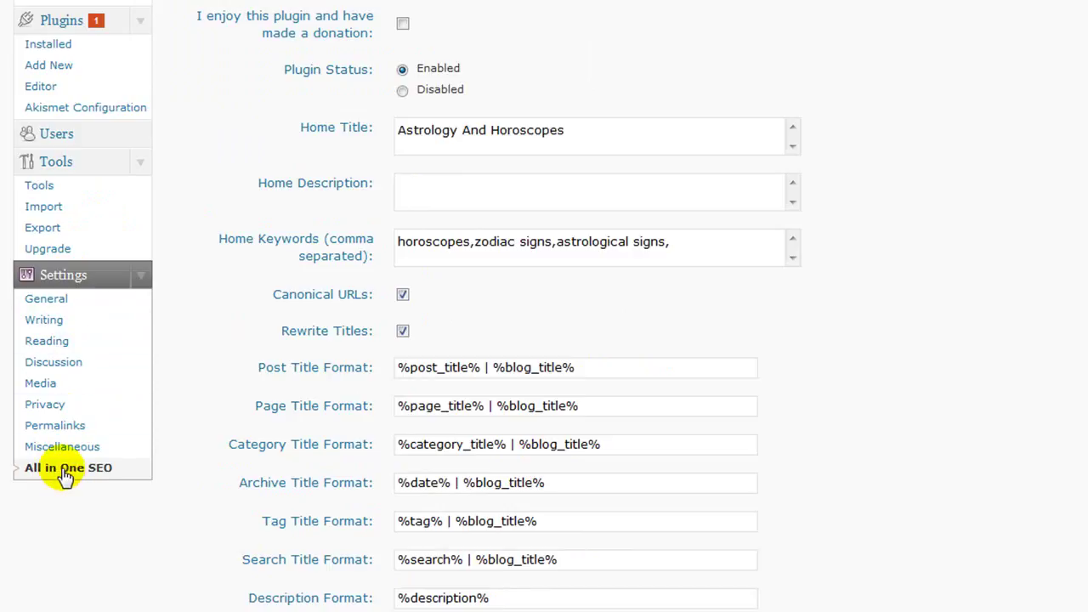
scroll(189, 428, "up", 4)
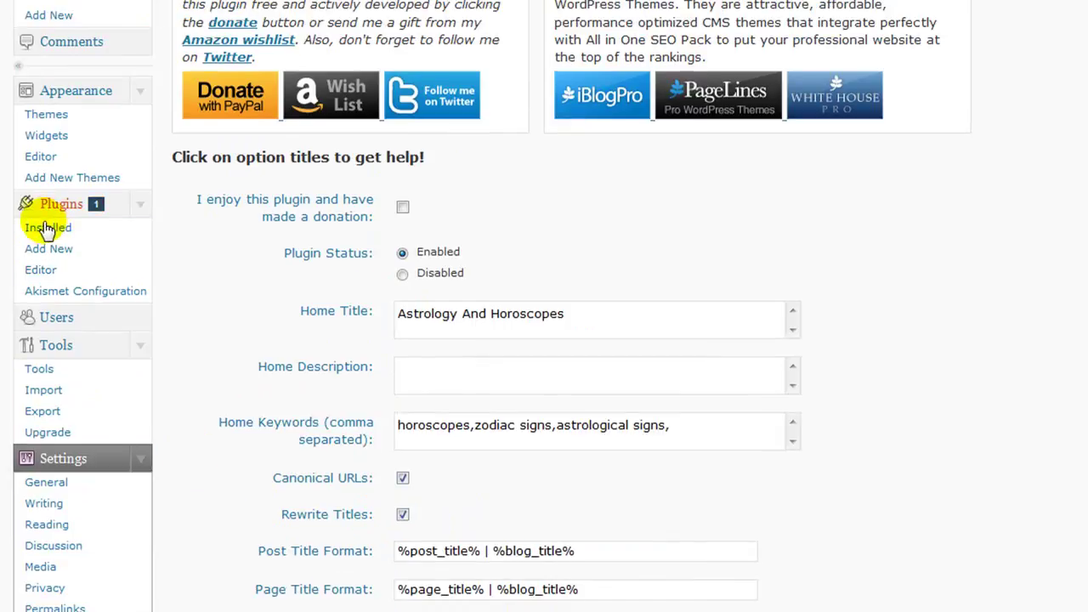
Step: Upload google-sitemap-generator.3.2.2, then install and activate Google XML Sitemaps
left_click(38, 249)
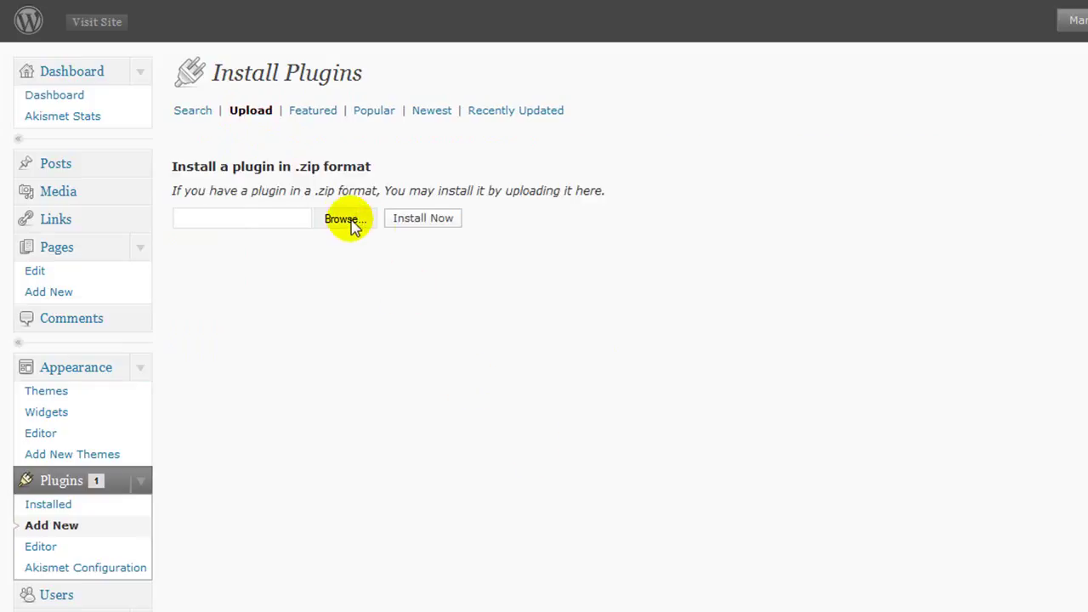
left_click(344, 219)
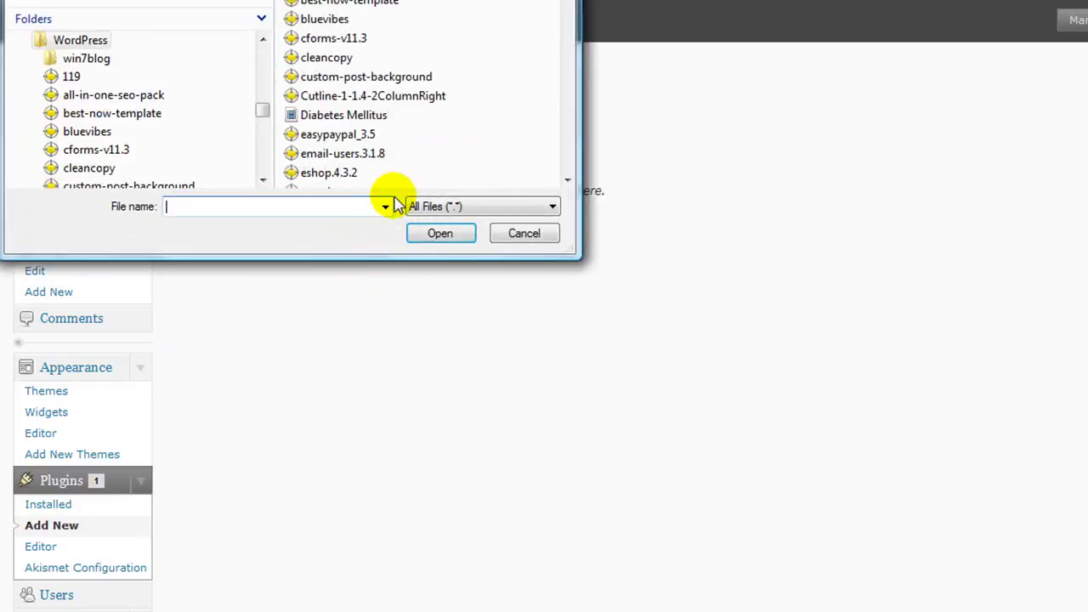
left_click_drag(179, 0, 425, 80)
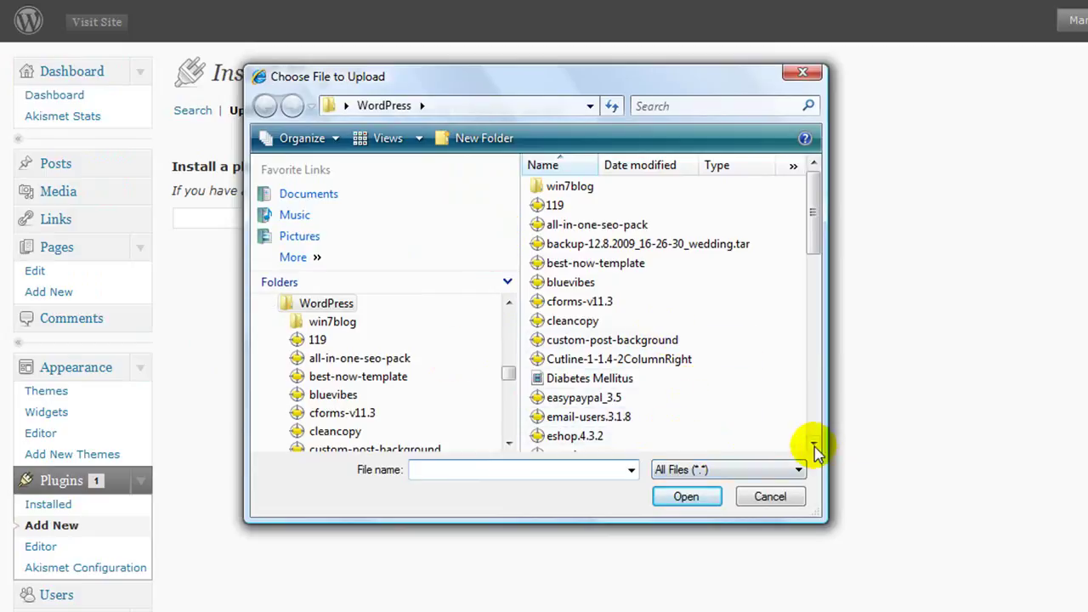
left_click(813, 443)
left_click(814, 443)
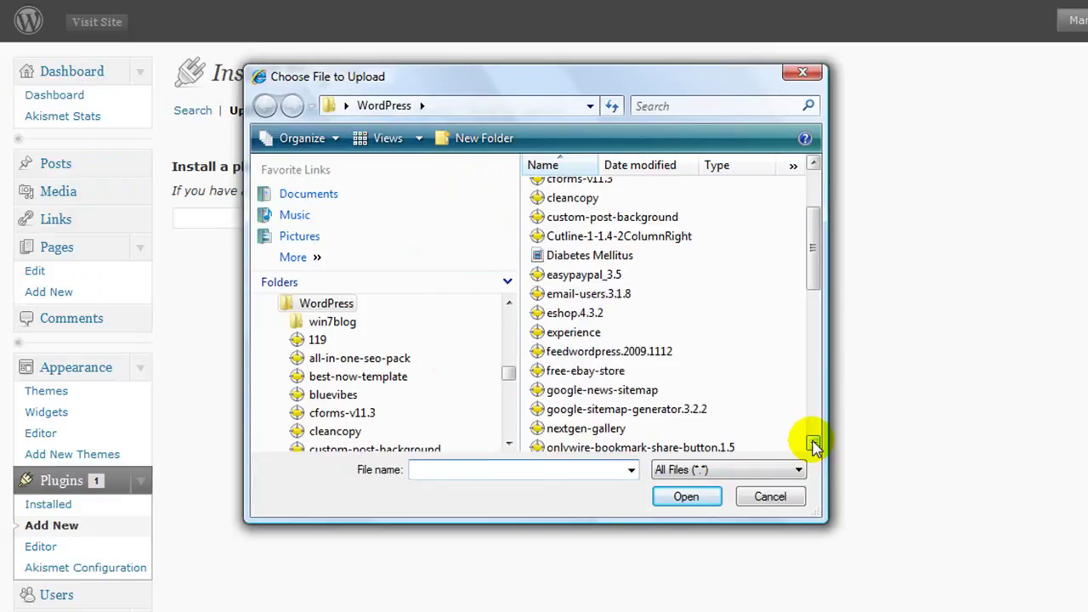
left_click(667, 415)
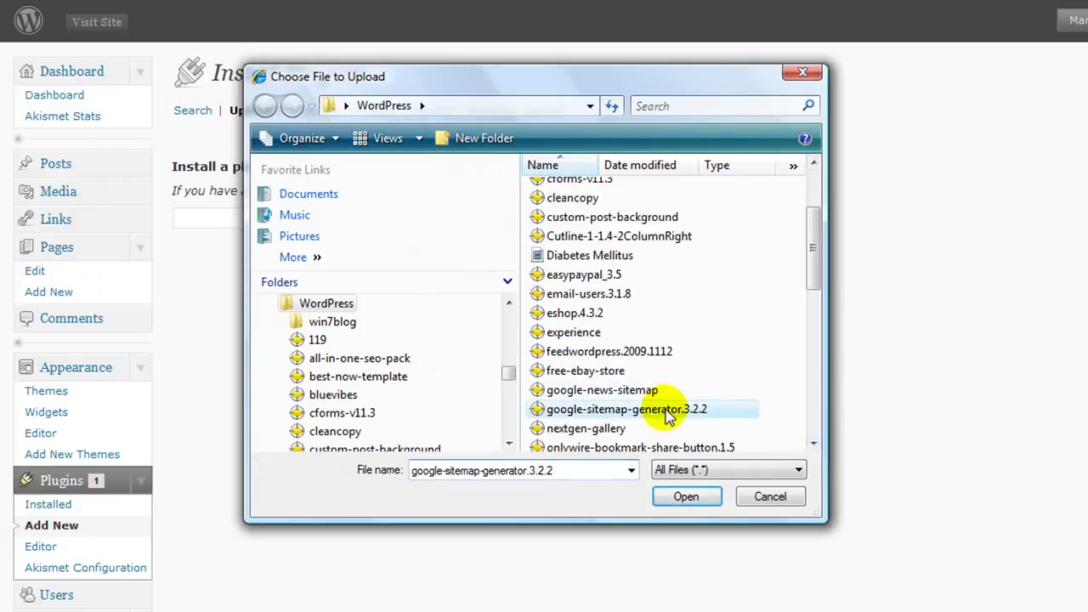
left_click(671, 496)
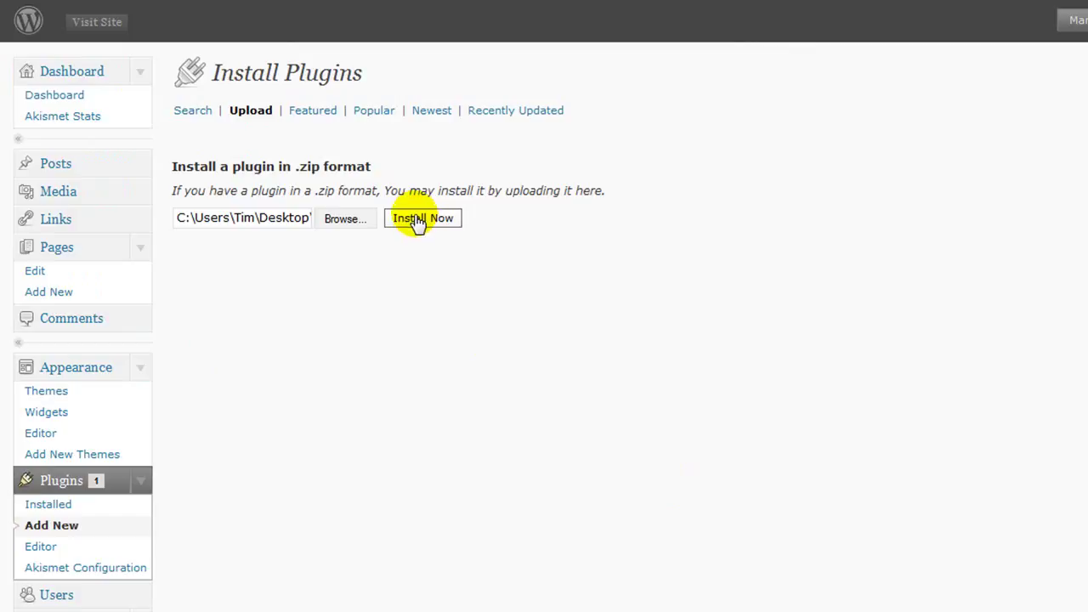
left_click(417, 219)
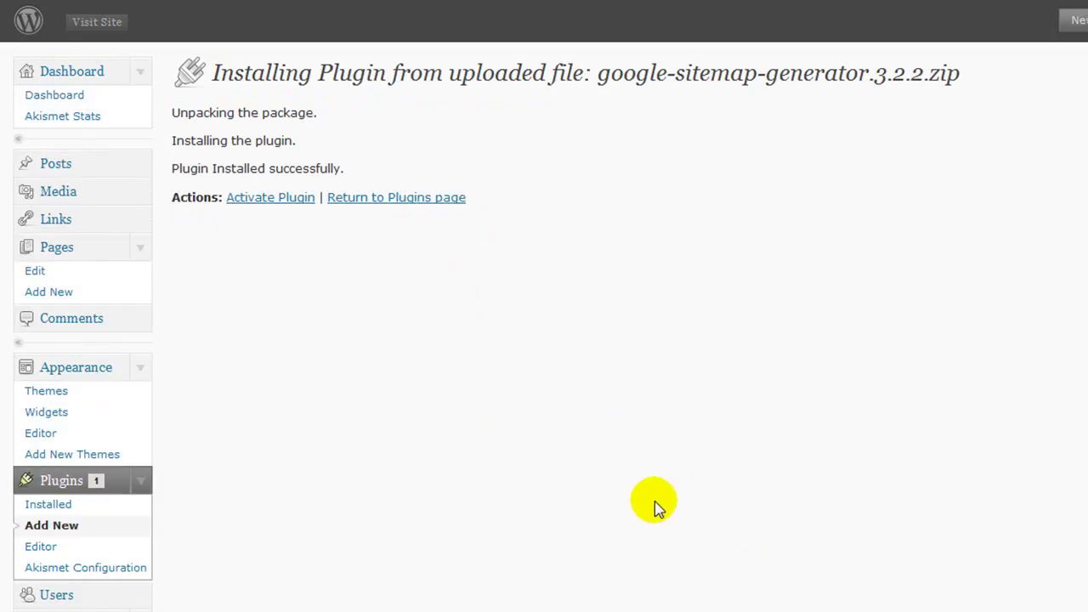
left_click(274, 203)
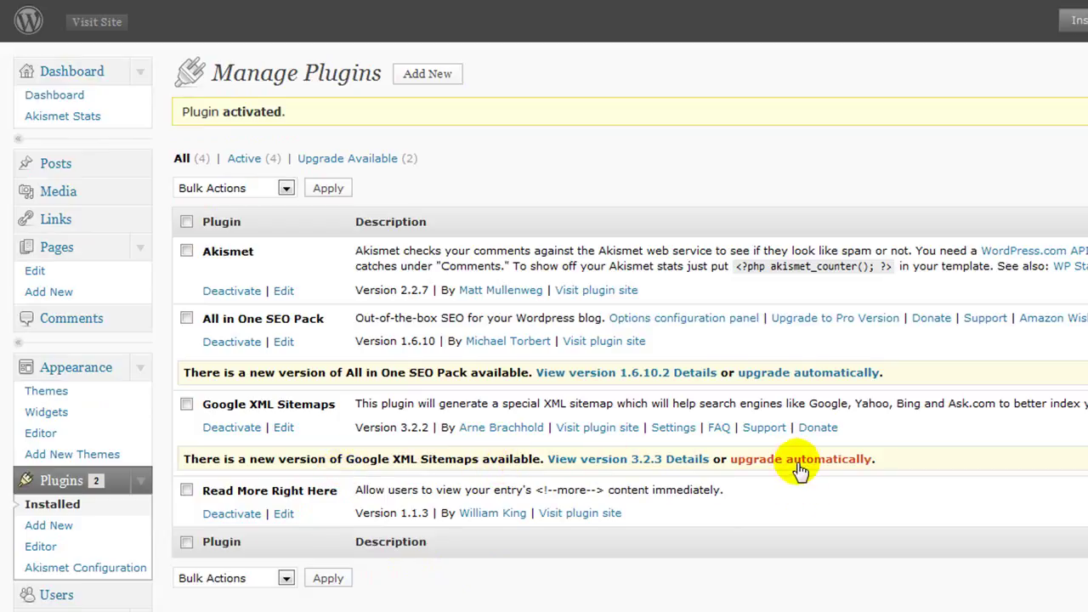
Step: Upgrade Google XML Sitemaps to 3.2.3 and All in One SEO Pack to 1.6.10.2
left_click(799, 466)
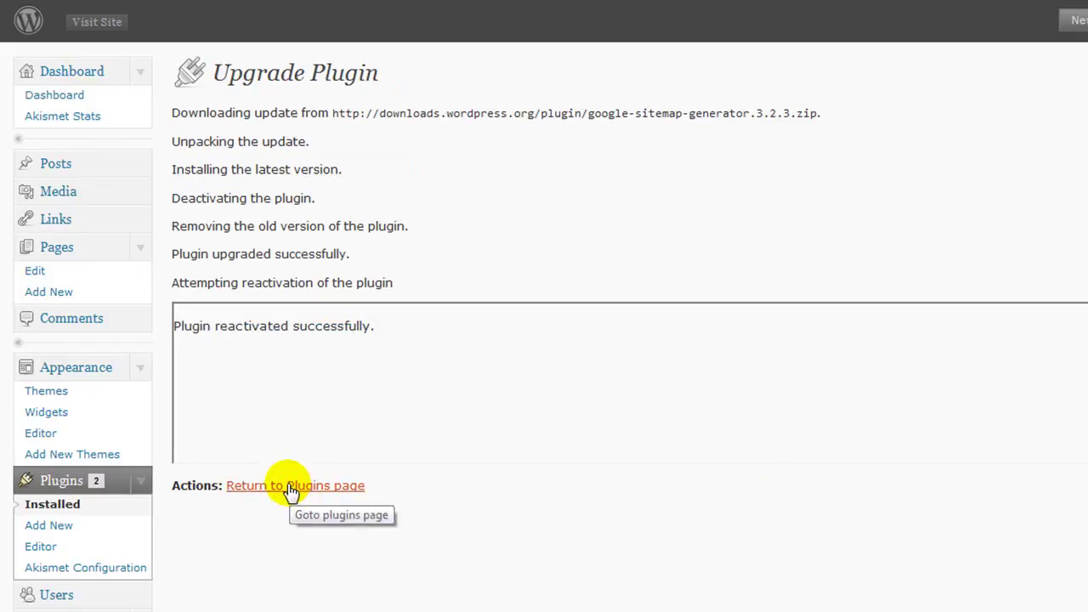
left_click(289, 487)
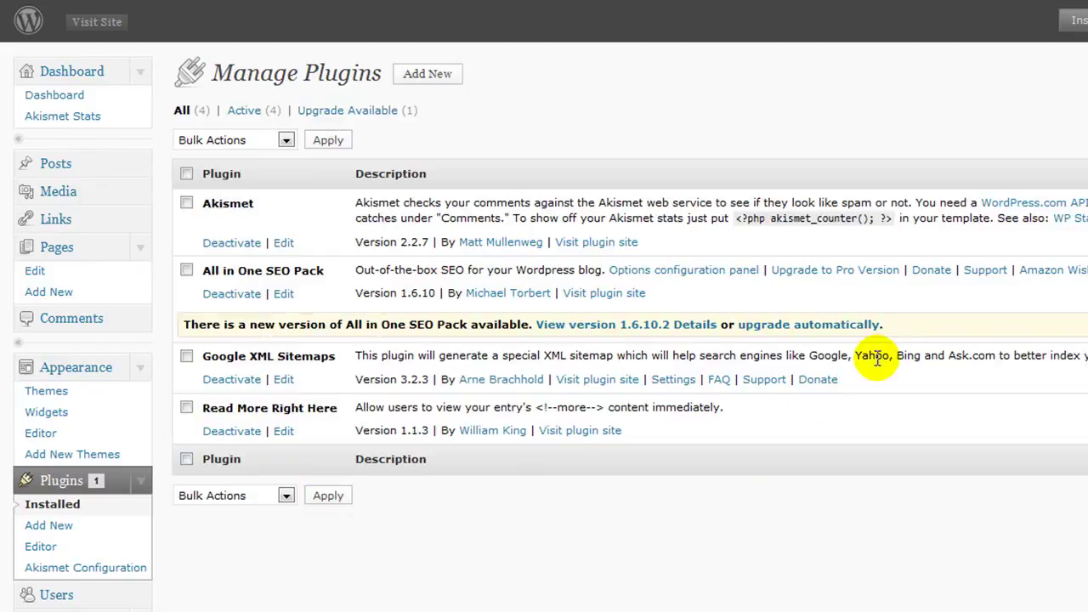
left_click(802, 329)
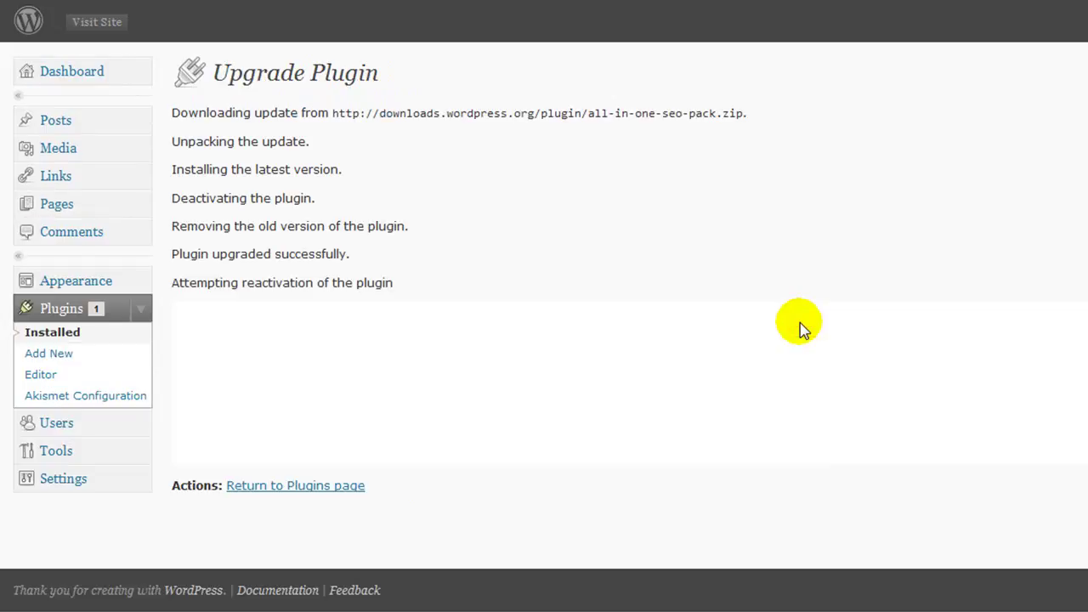
left_click(270, 487)
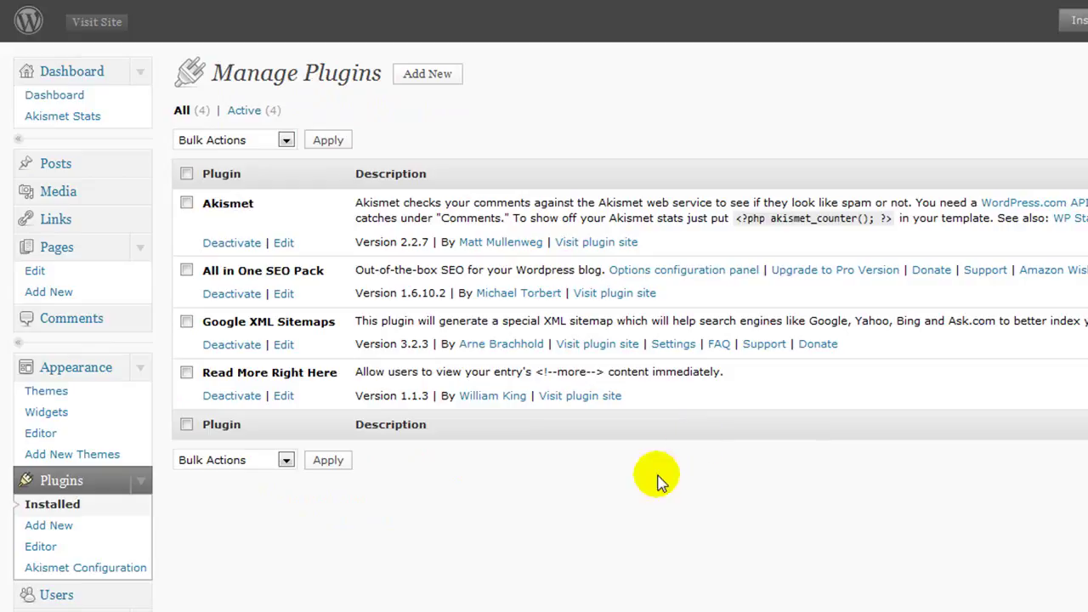
Step: Scroll through the XML-Sitemap basic and advanced settings, which show no sitemap built yet
scroll(537, 493, "down", 3)
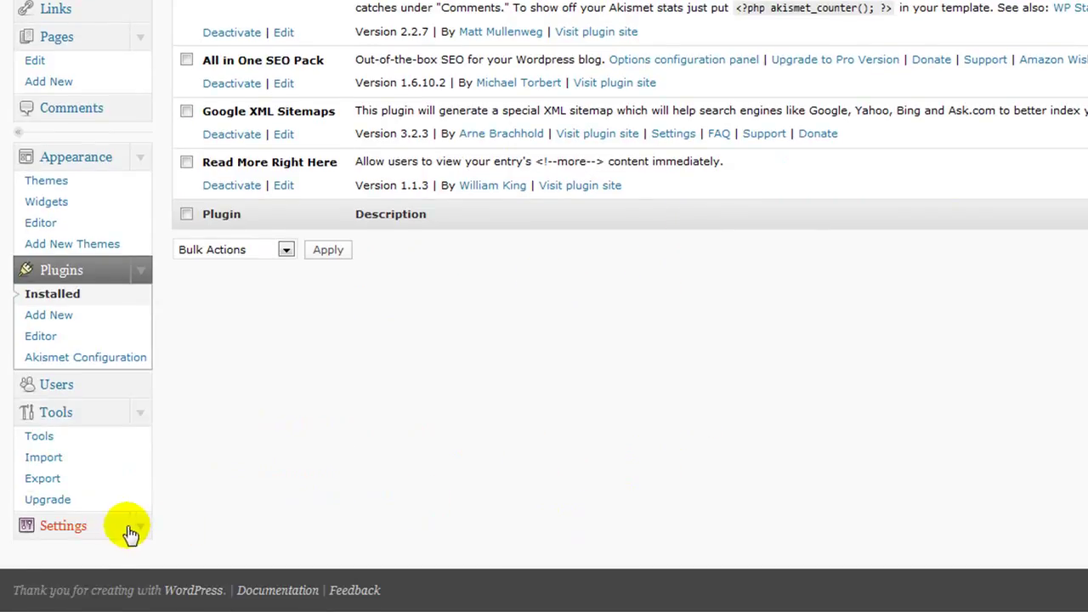
left_click(140, 527)
scroll(183, 489, "down", 3)
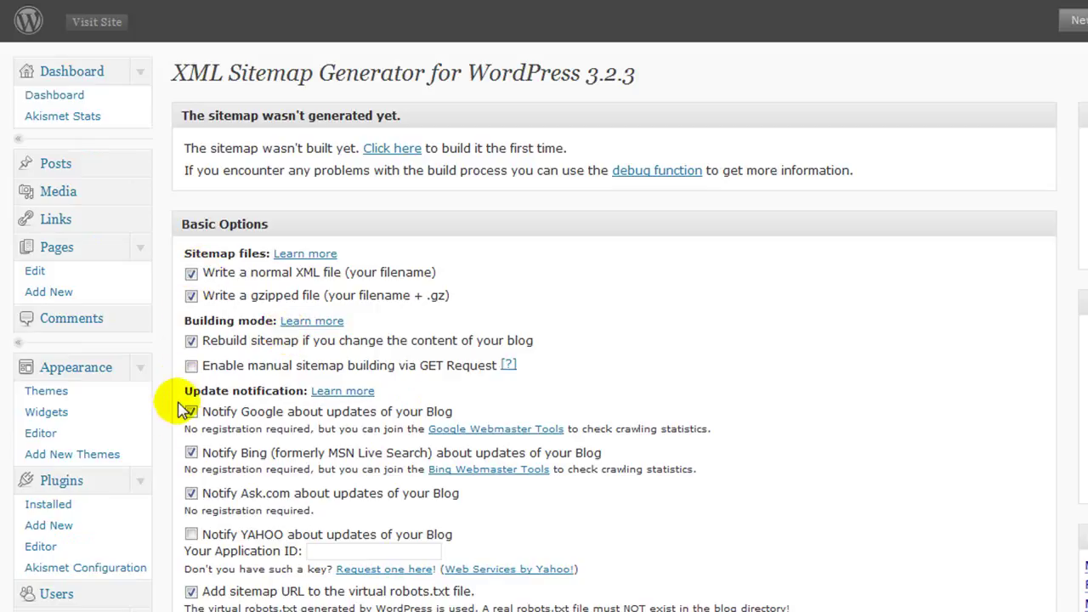
scroll(593, 333, "down", 2)
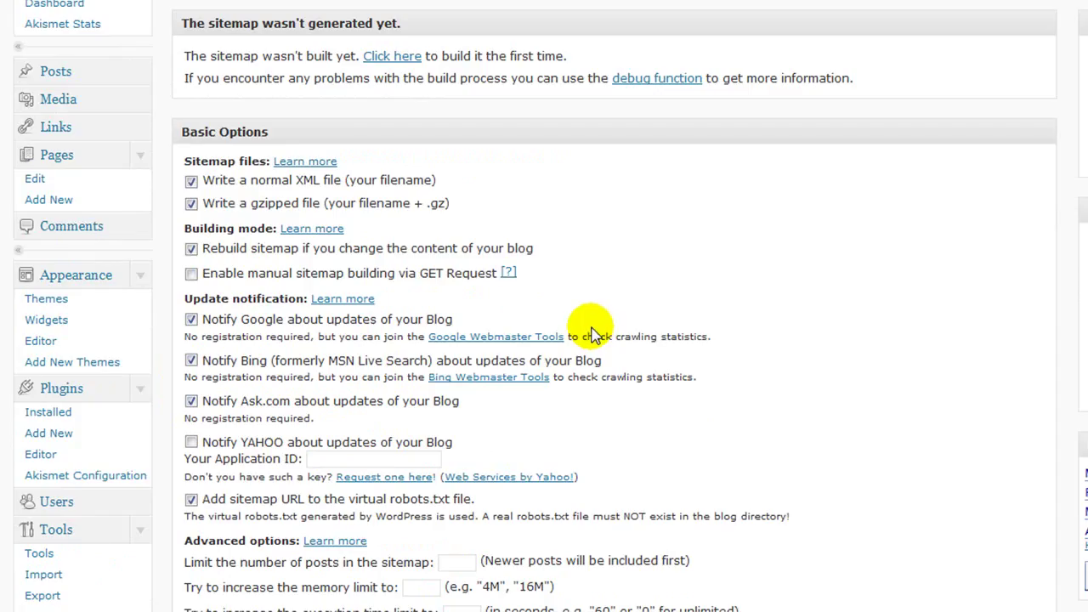
scroll(592, 333, "down", 2)
scroll(592, 330, "up", 4)
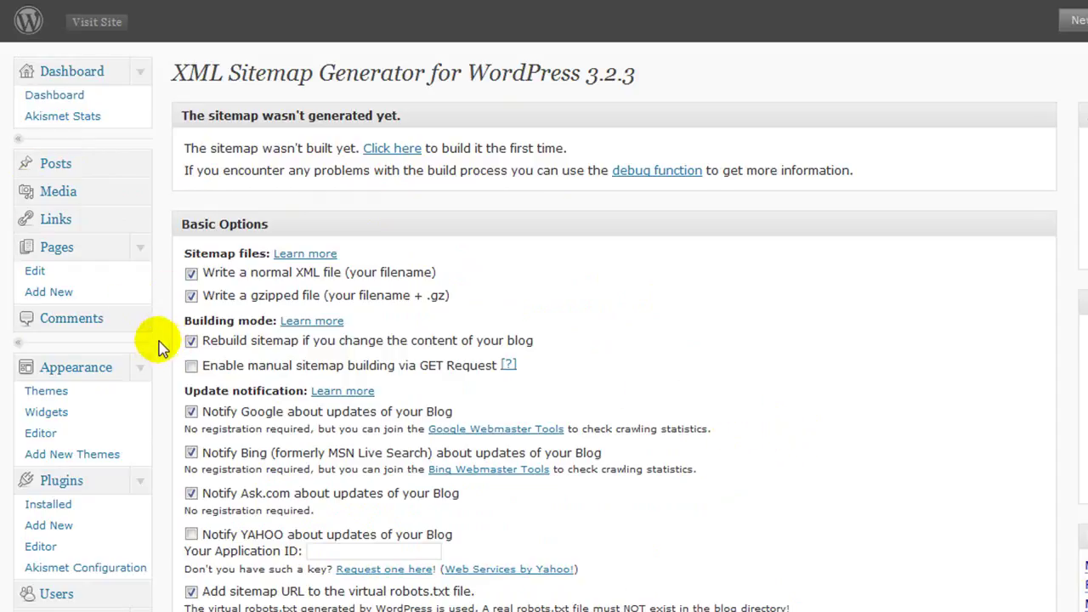
scroll(97, 391, "down", 4)
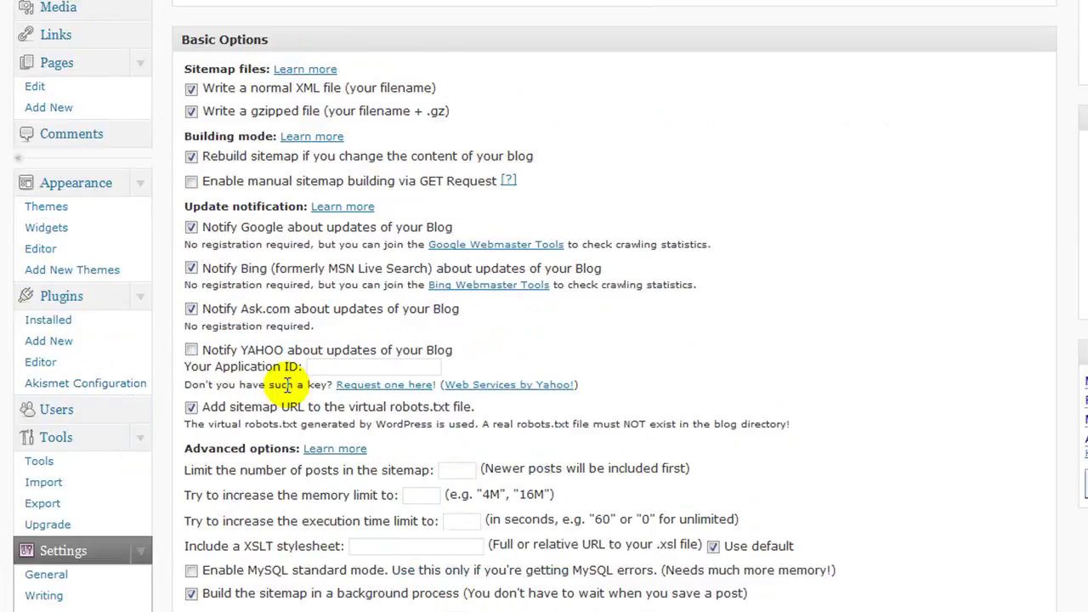
scroll(284, 385, "down", 2)
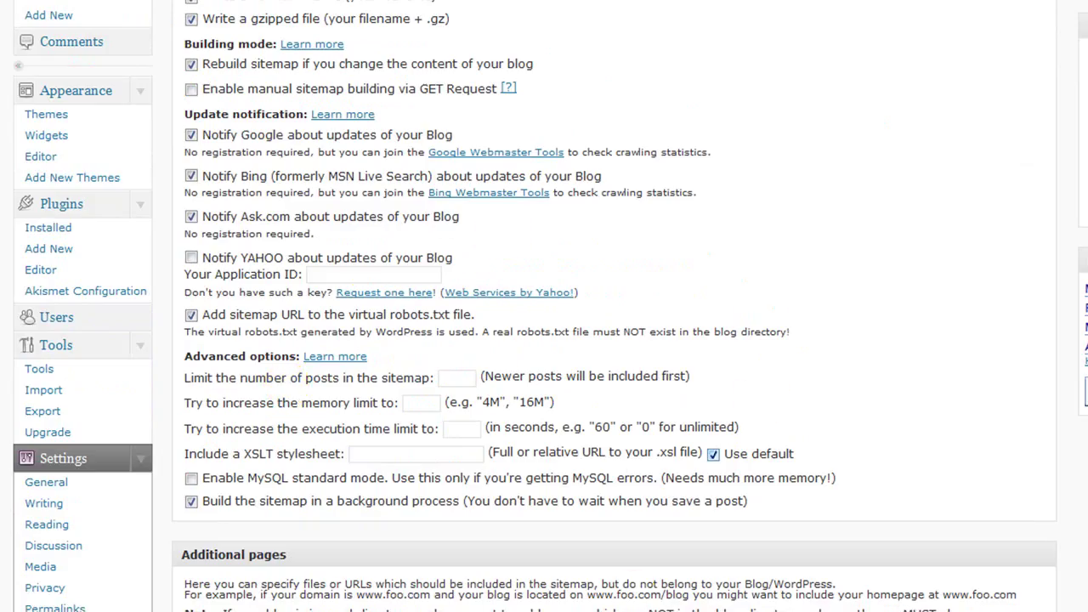
scroll(636, 561, "down", 4)
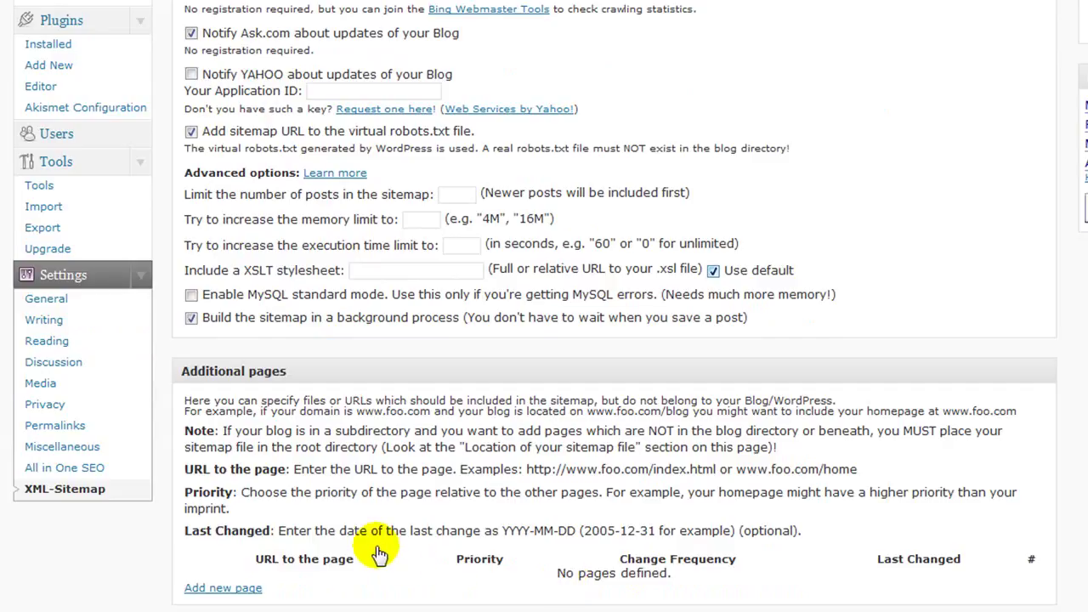
scroll(379, 552, "up", 2)
scroll(378, 551, "up", 6)
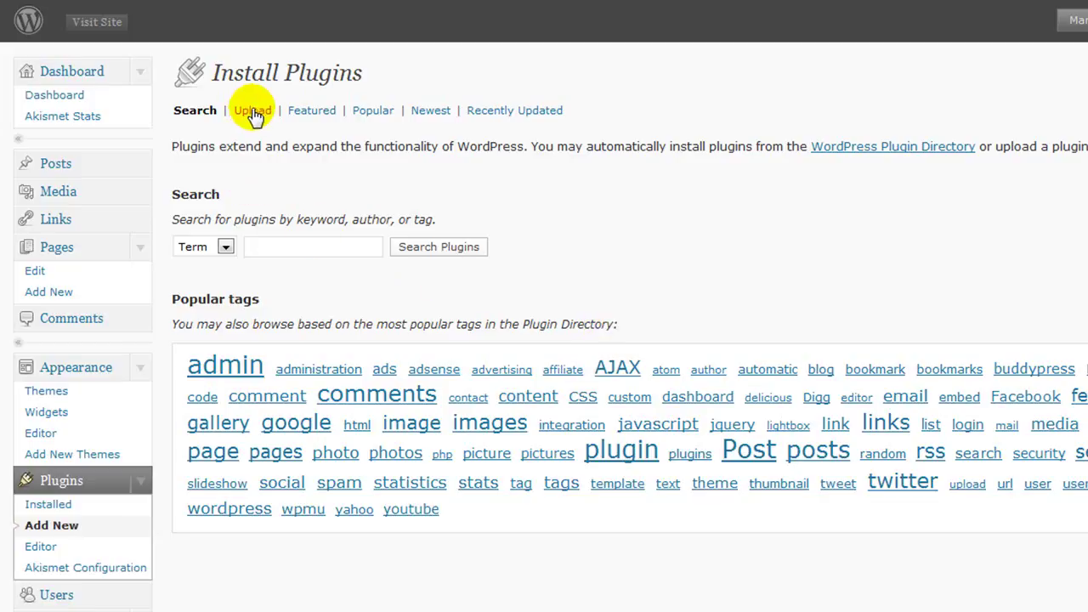
Step: Upload WP-Article-Fetch.zip, then install and activate WP Article Fetch 1.0
left_click(253, 117)
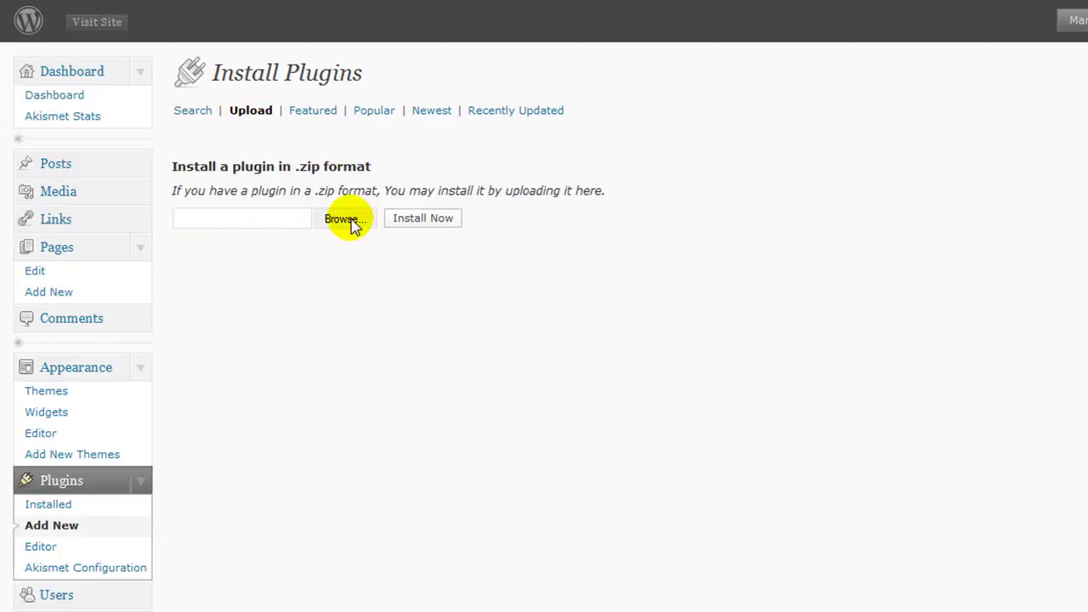
left_click(352, 219)
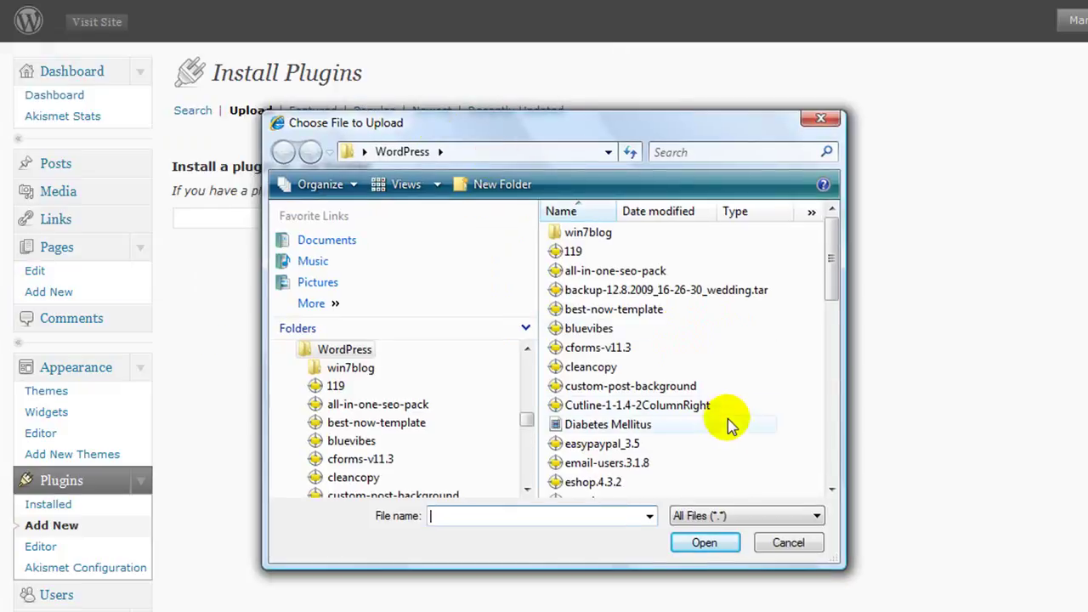
left_click(731, 424)
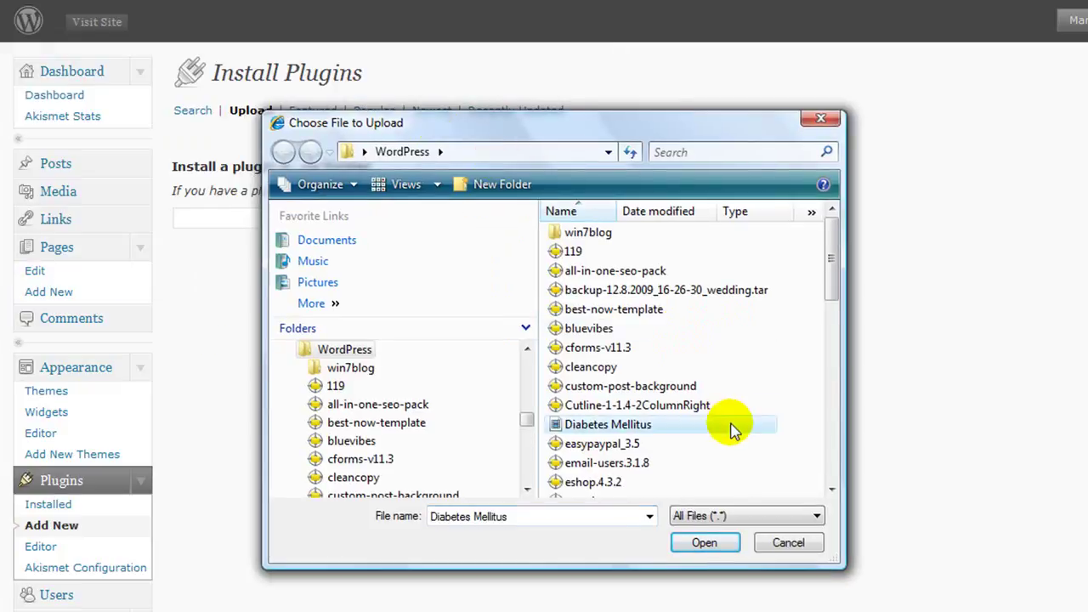
scroll(731, 429, "down", 5)
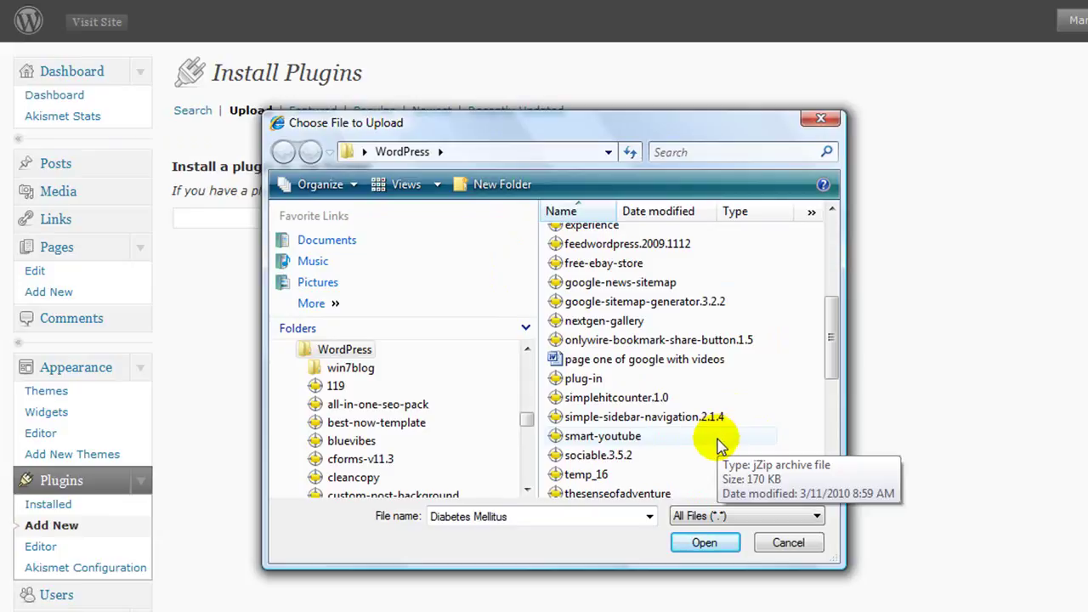
scroll(718, 444, "down", 2)
scroll(719, 444, "down", 2)
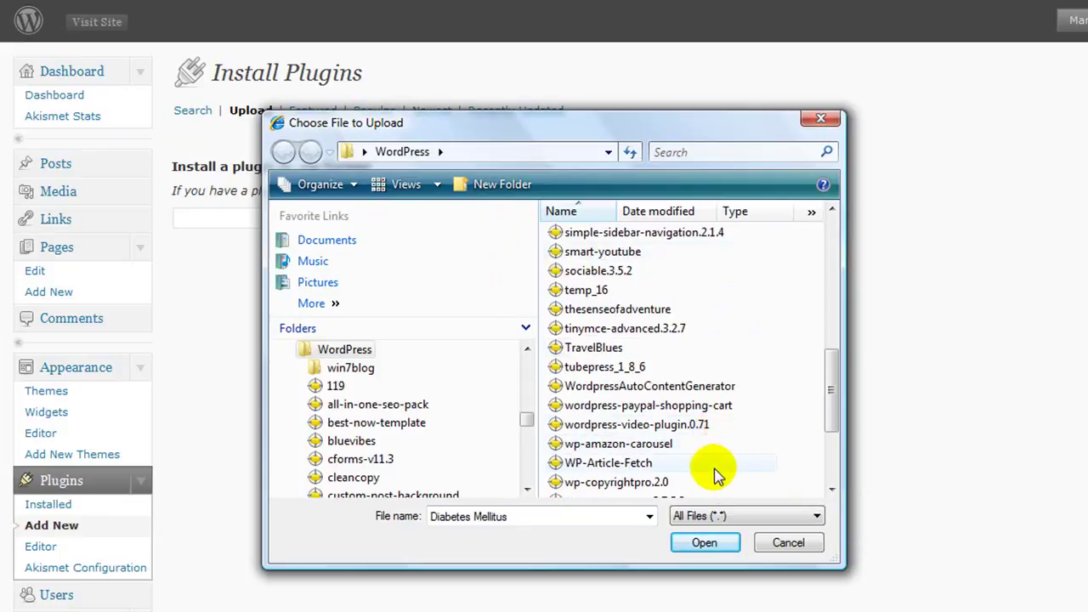
left_click(577, 468)
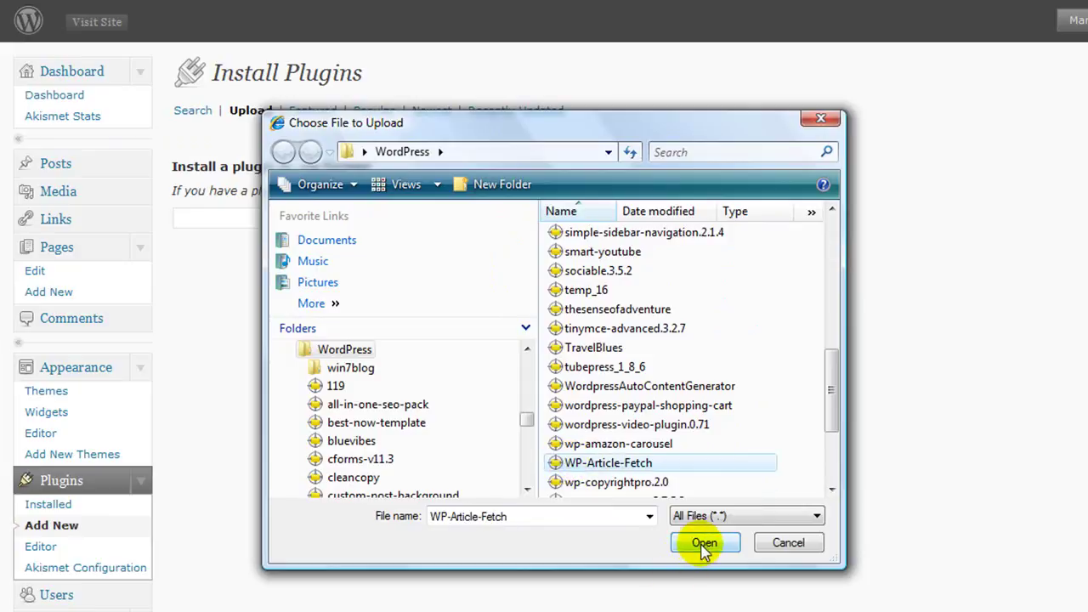
left_click(703, 544)
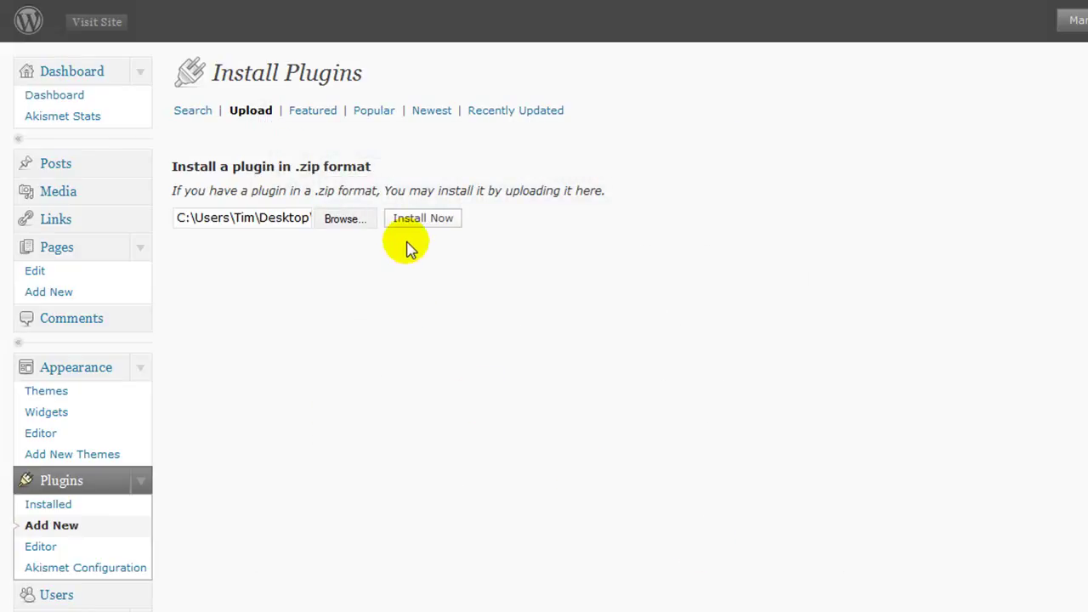
left_click(422, 221)
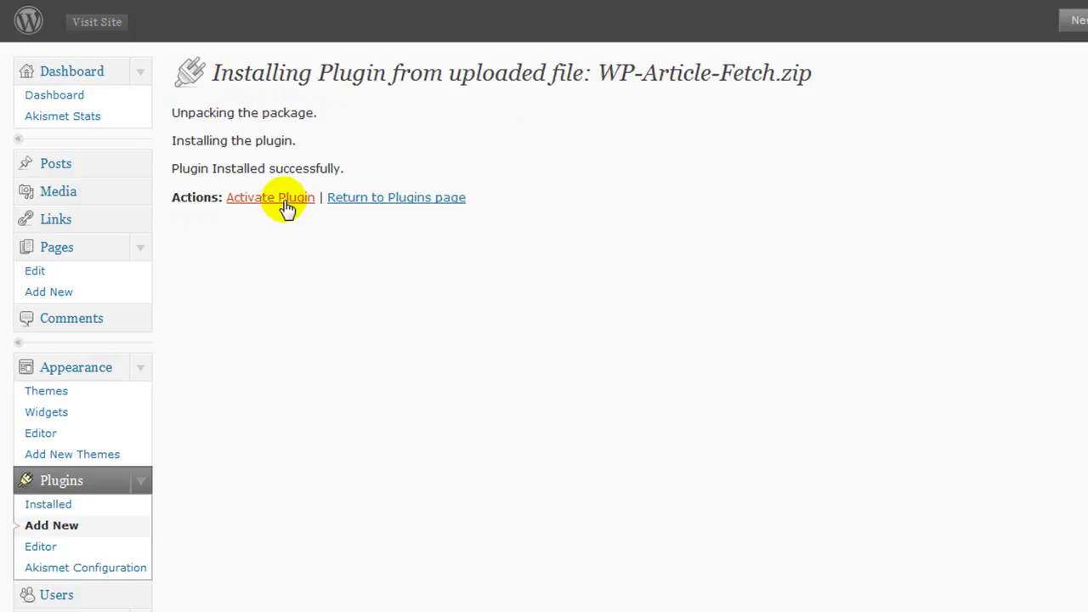
left_click(282, 200)
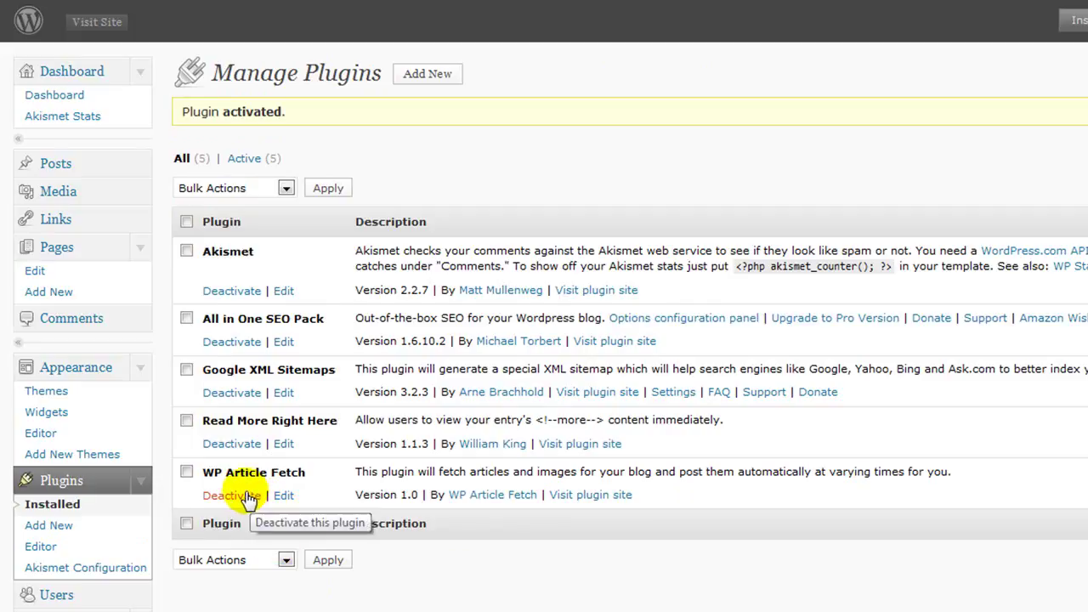
scroll(251, 498, "down", 5)
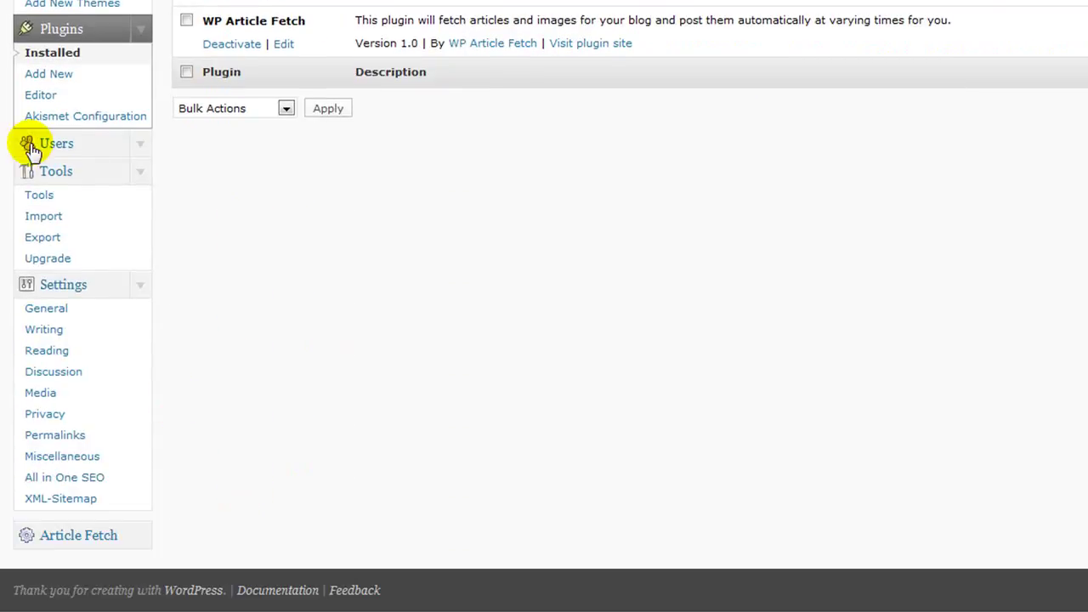
Step: Select Astrology as the Article Fetch category and save it
left_click(55, 541)
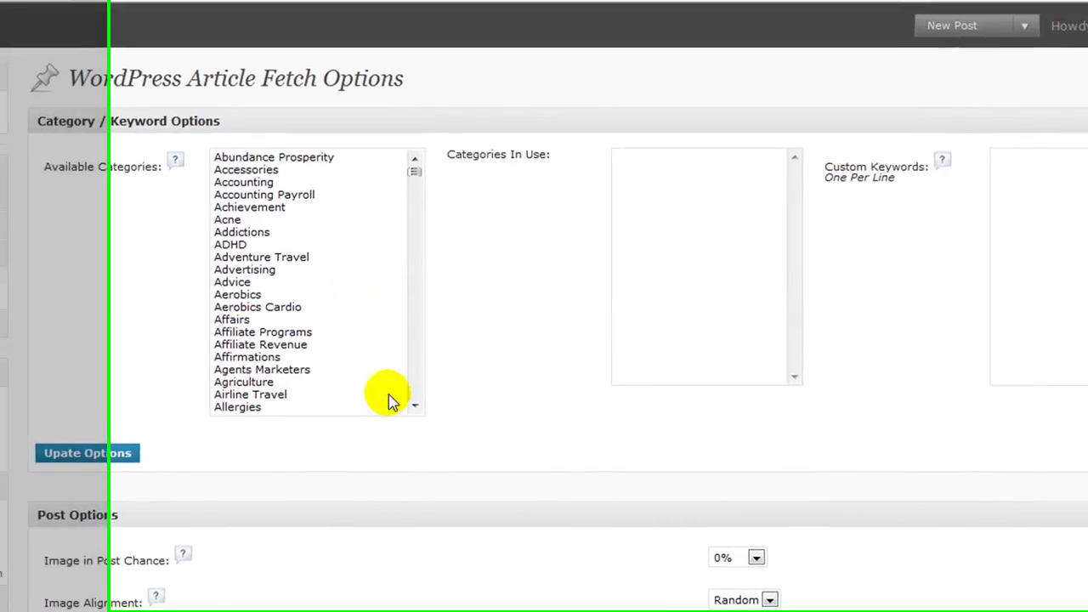
left_click(414, 405)
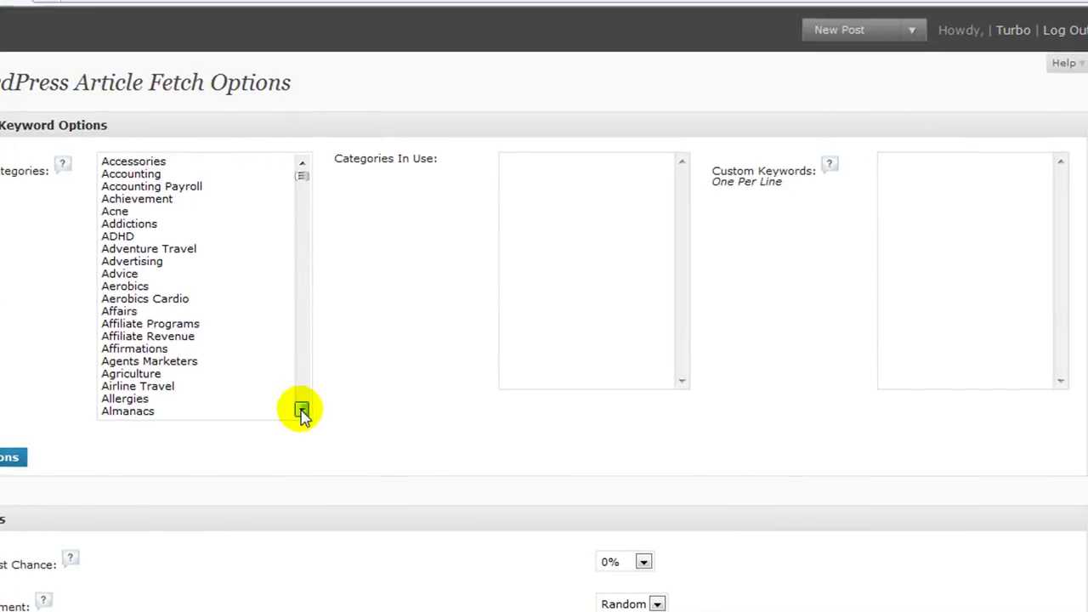
left_click(302, 411)
left_click(299, 412)
left_click(297, 412)
left_click(297, 411)
left_click(296, 411)
left_click(299, 412)
left_click(298, 412)
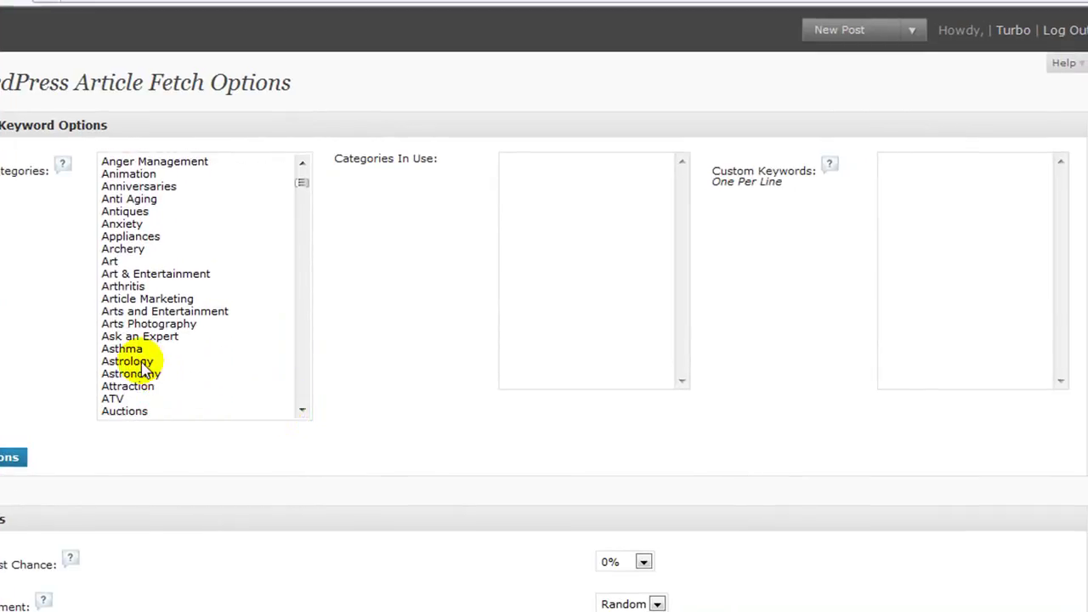
left_click(147, 362)
left_click(9, 458)
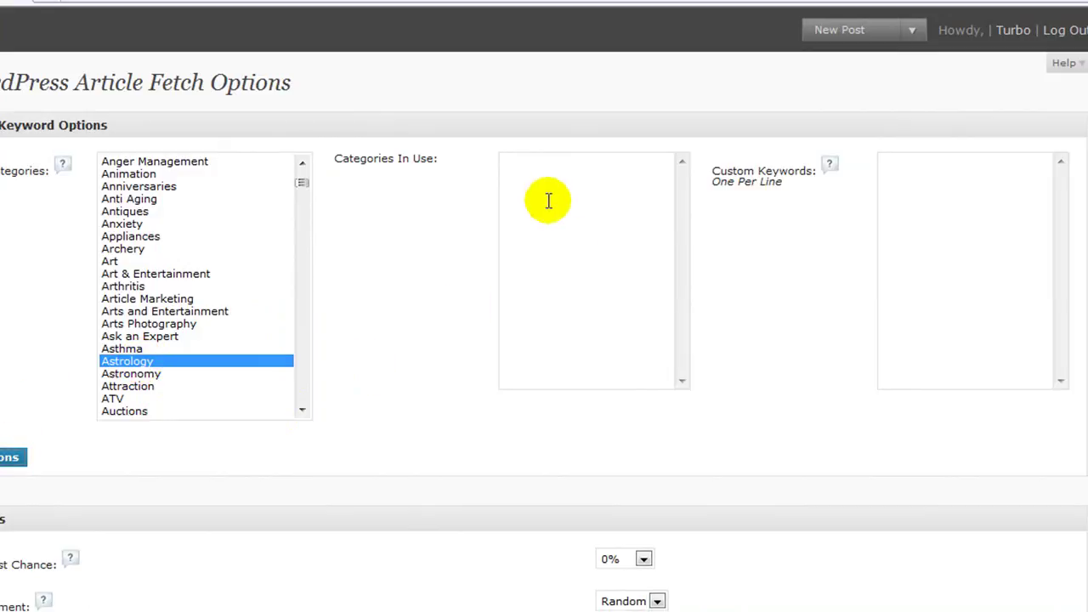
Step: Add keywords astrology and horoscope, with 1 article per day and 1 article now
left_click(890, 215)
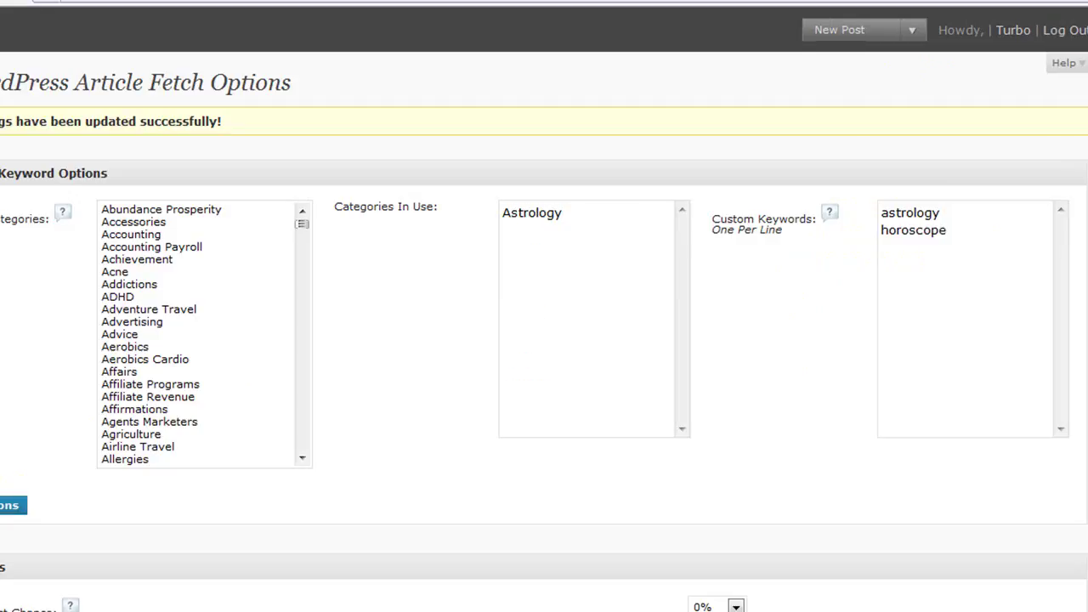
scroll(4, 423, "down", 4)
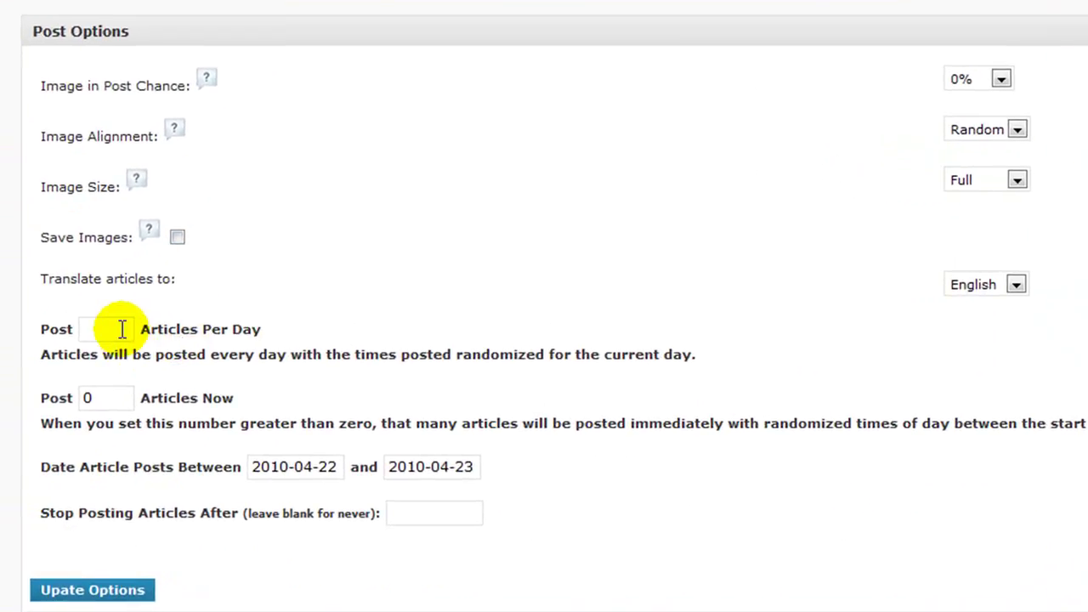
left_click(123, 329)
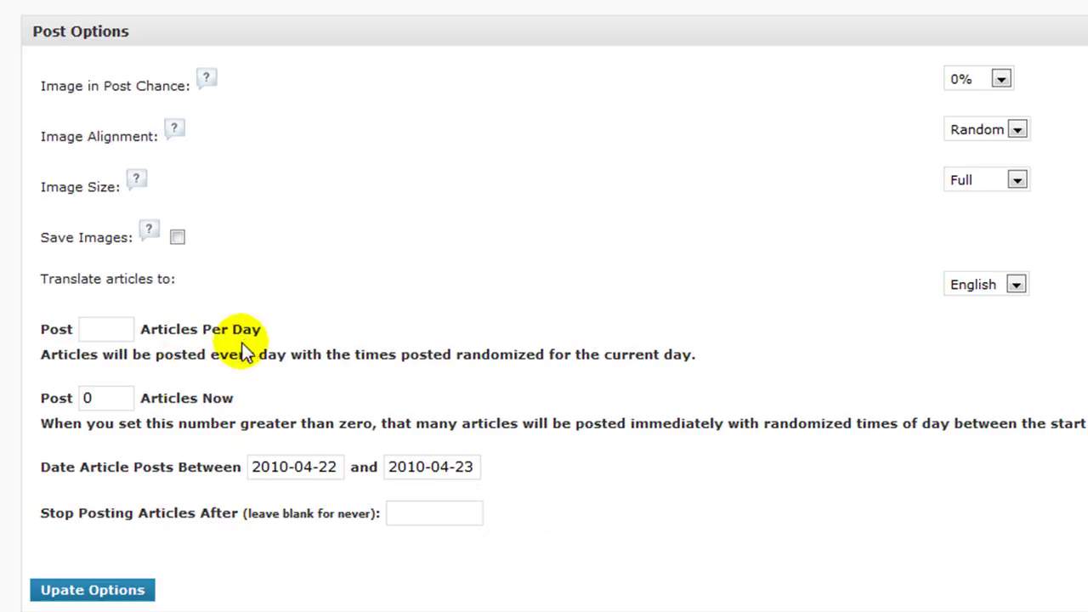
type("1")
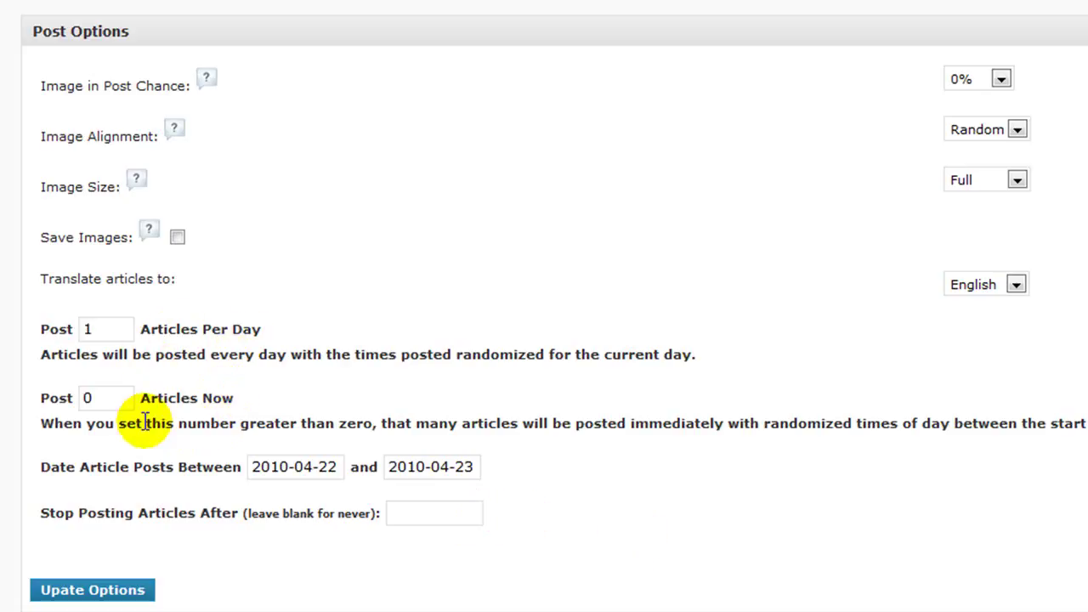
left_click_drag(128, 398, 78, 398)
type("1")
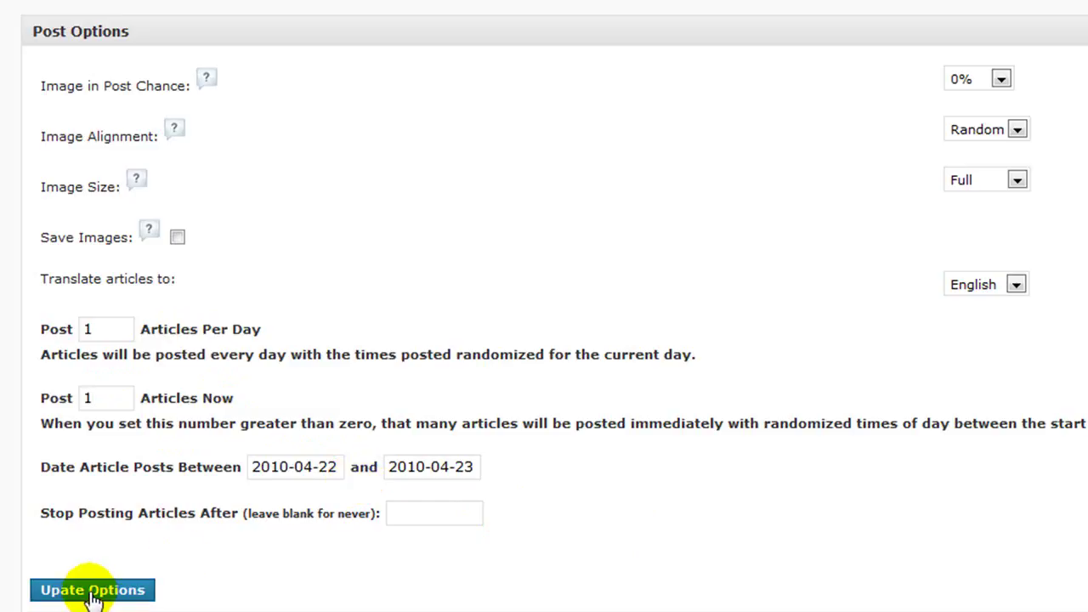
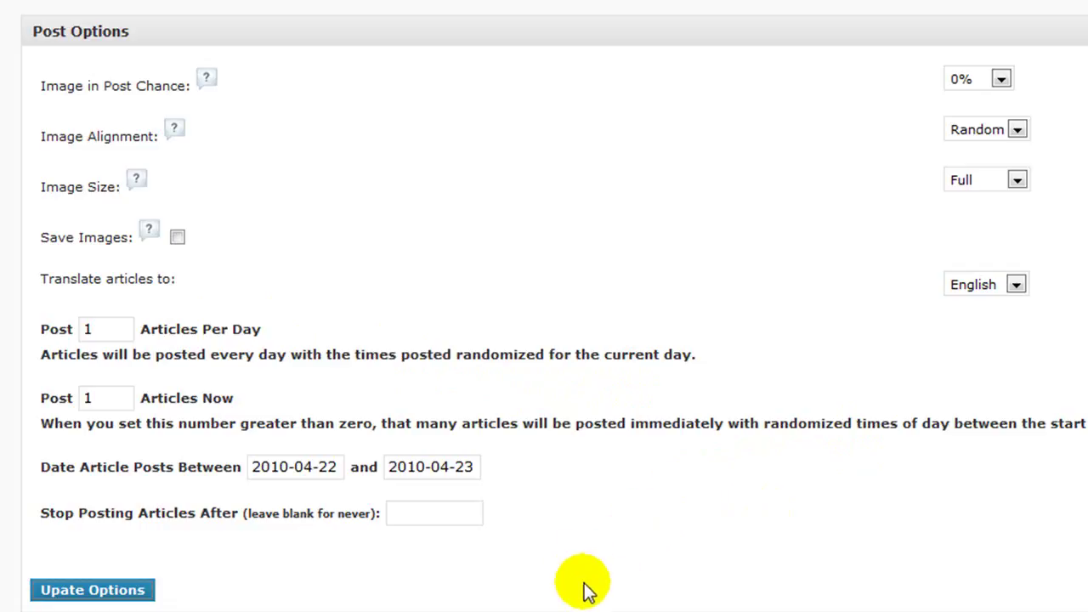
Step: Save the article fetch post options and go to the Install Plugins page
left_click(118, 595)
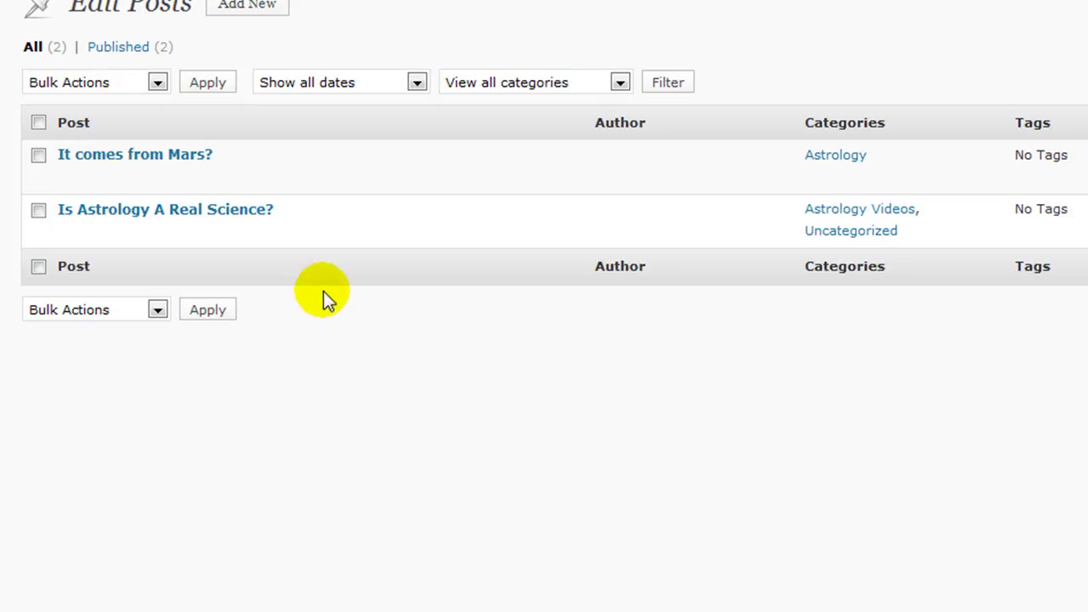
mouse_move(92, 160)
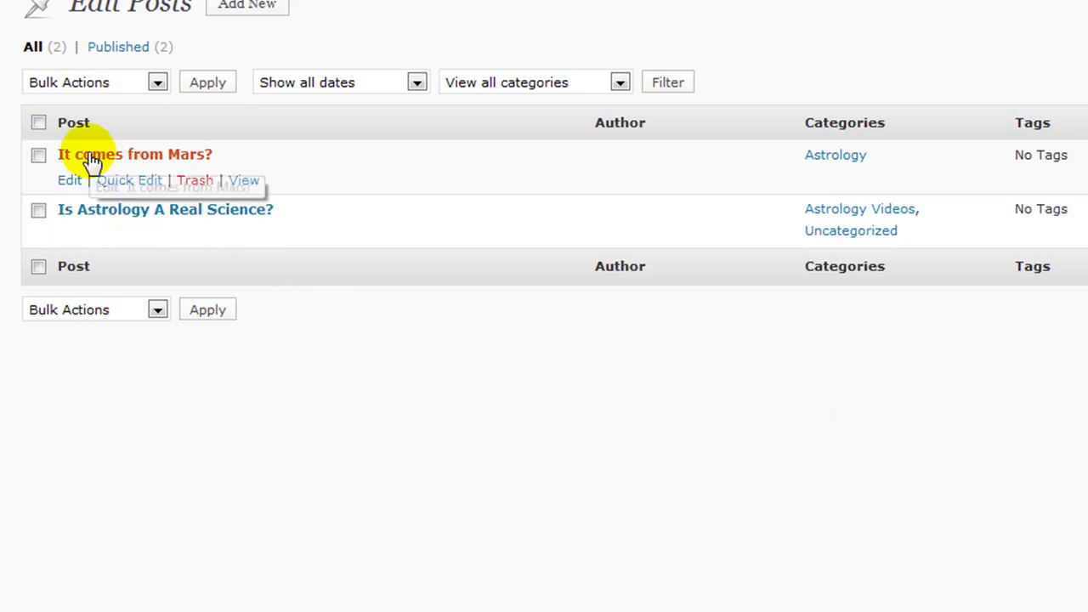
left_click(849, 161)
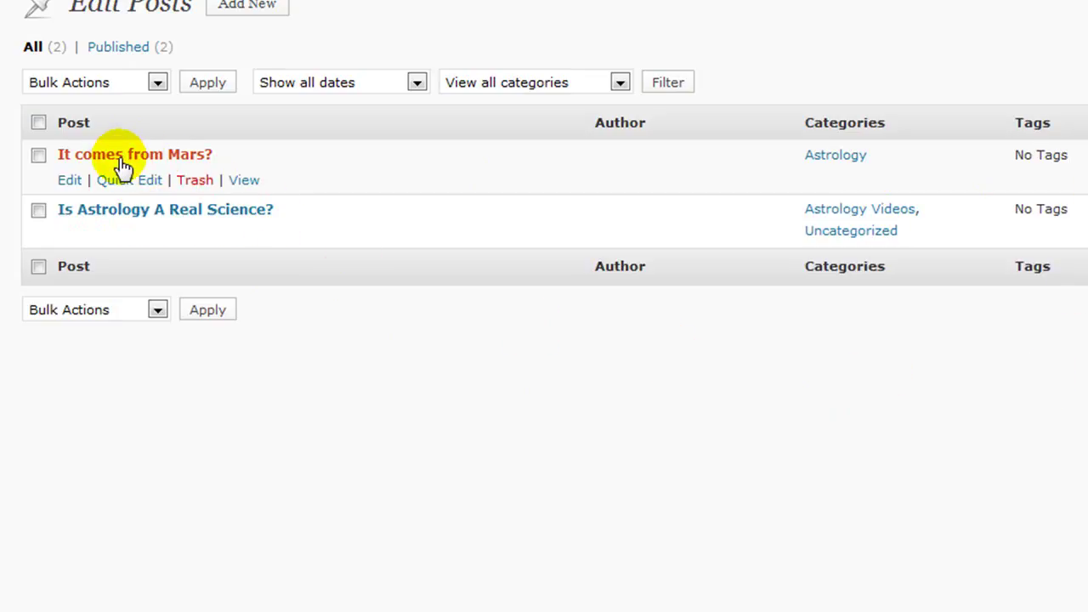
scroll(397, 421, "down", 3)
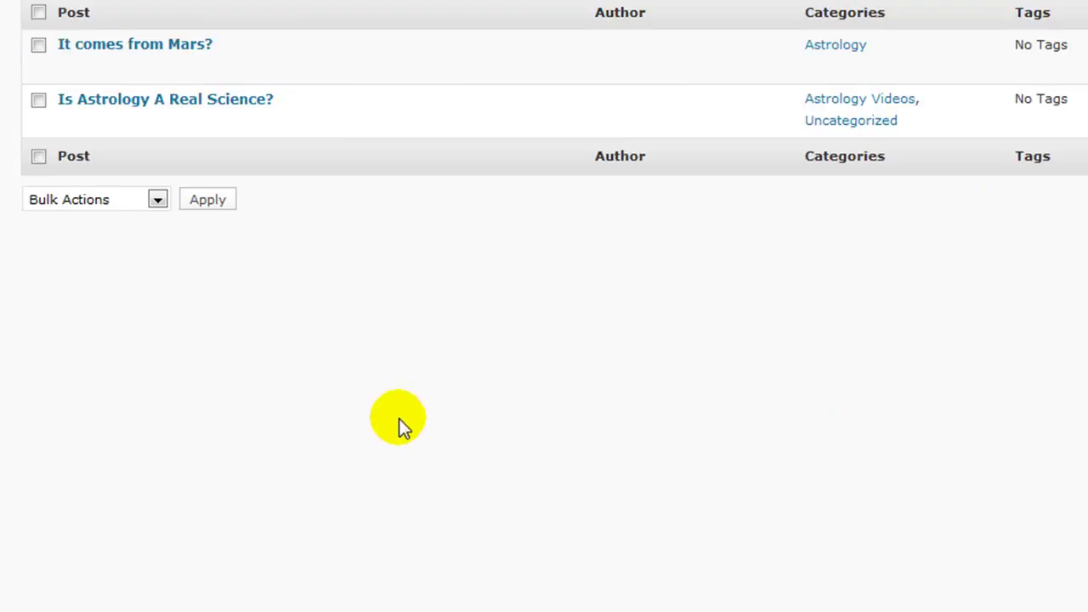
scroll(403, 413, "down", 5)
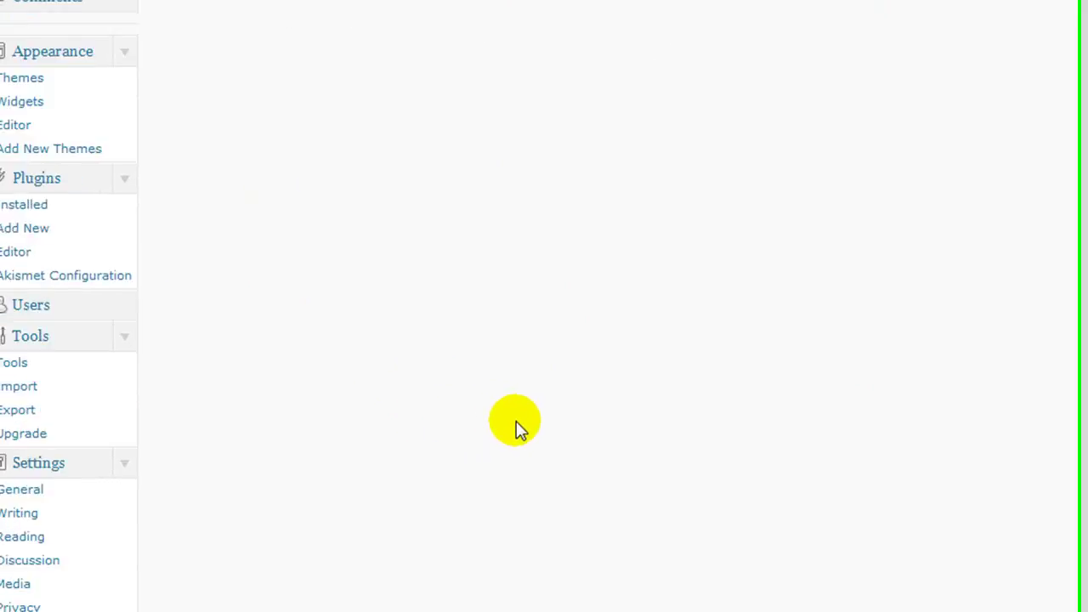
scroll(539, 424, "up", 5)
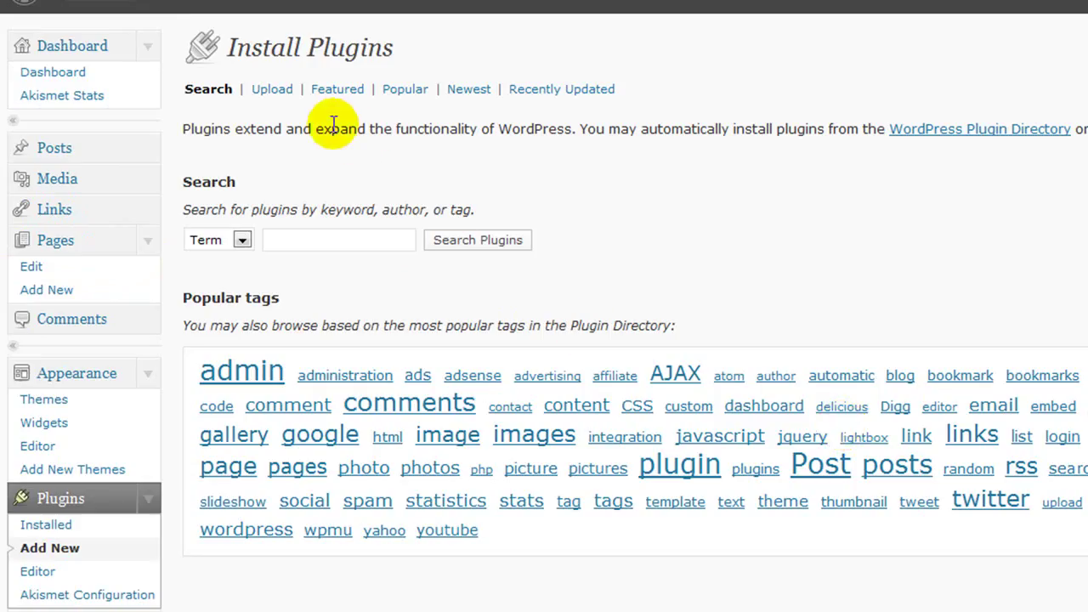
Step: Upload simple-sidebar-navigation.2.1.4, then install and activate Simple Sidebar Navigation 2.1.4
left_click(272, 90)
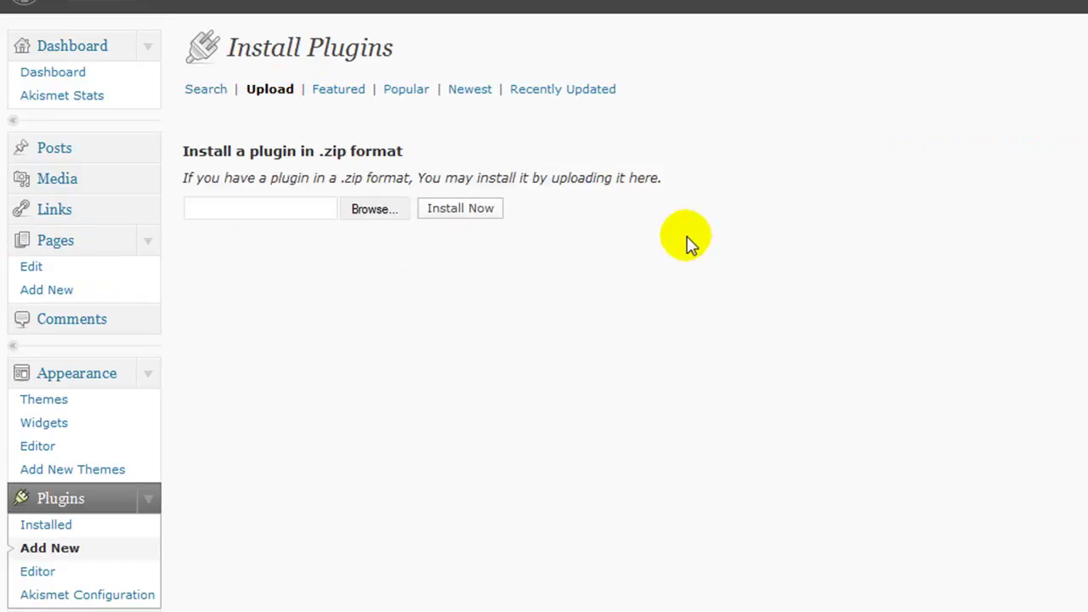
left_click(380, 215)
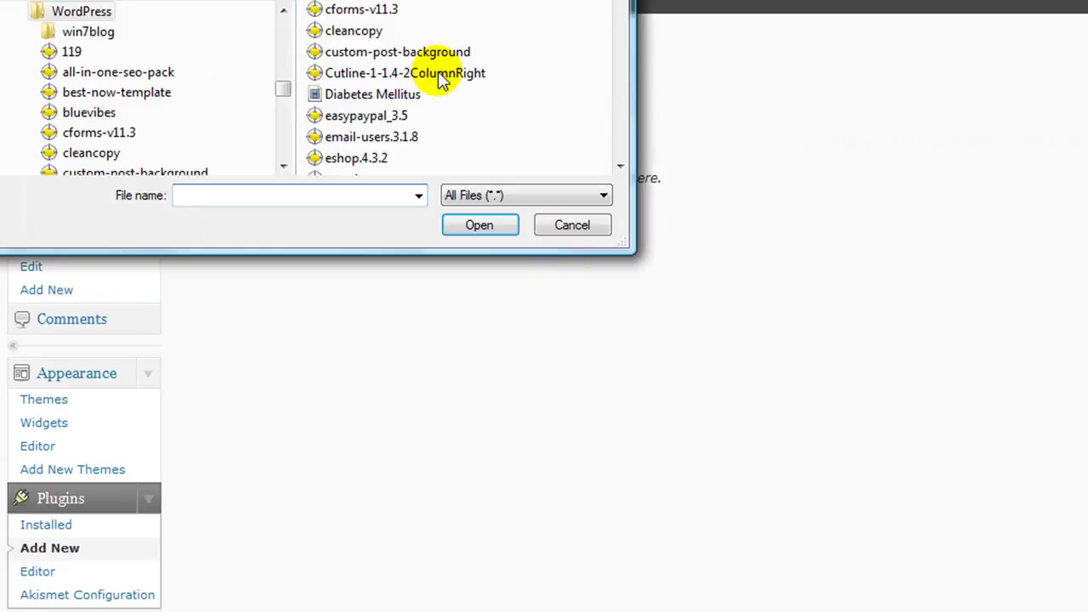
left_click_drag(189, 0, 553, 85)
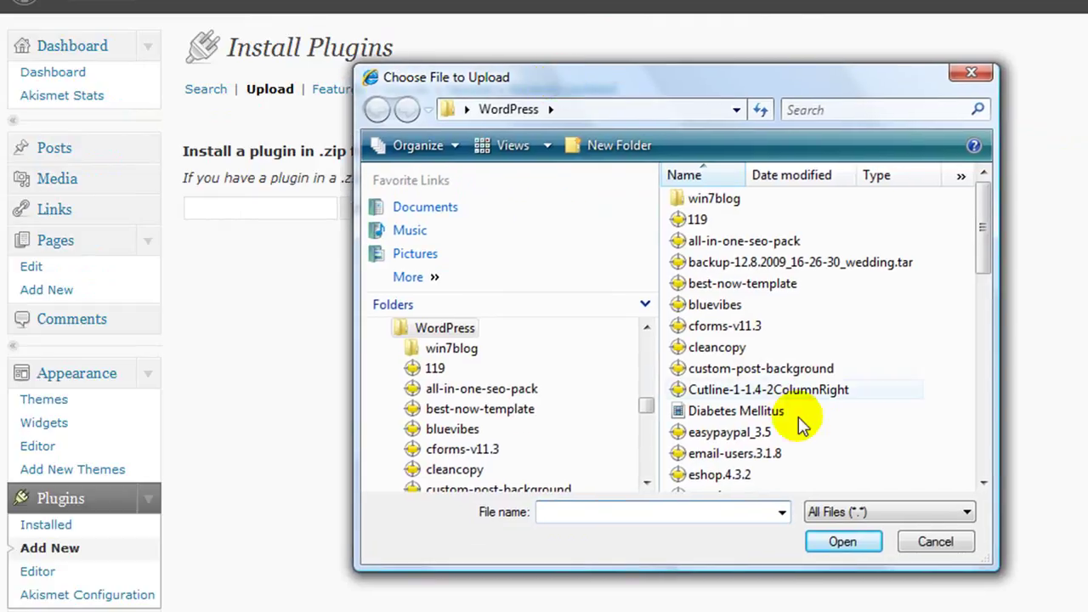
left_click(983, 484)
left_click_drag(981, 483, 981, 483)
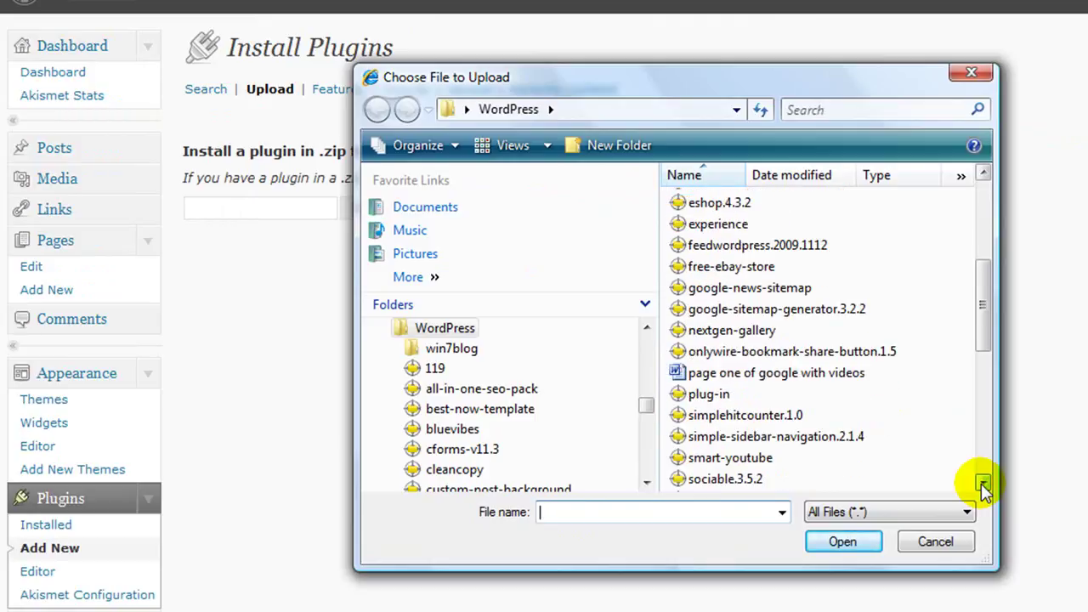
left_click(774, 436)
left_click(855, 544)
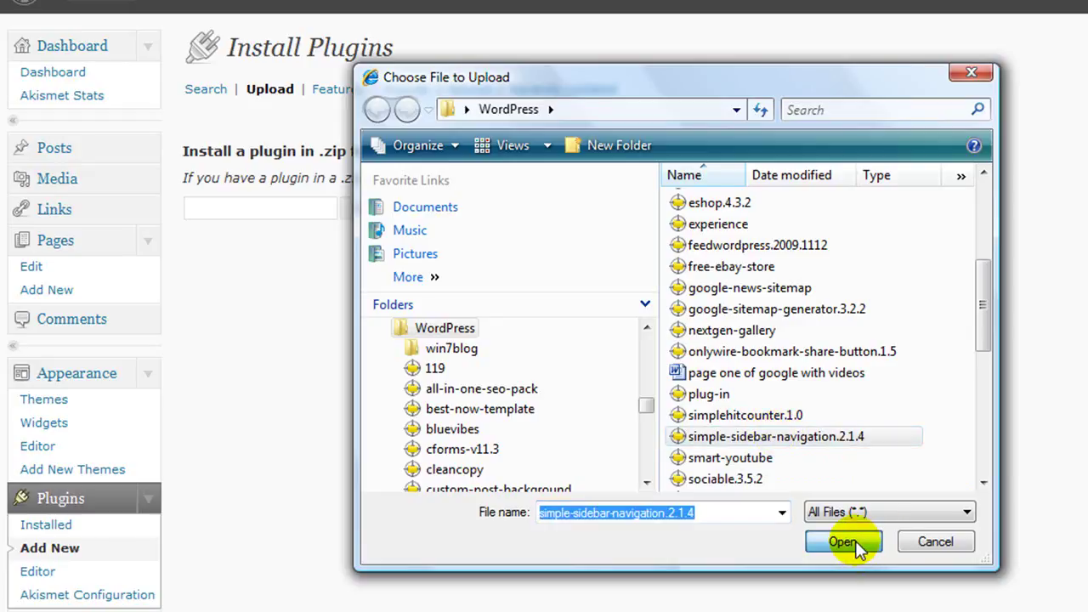
left_click(462, 211)
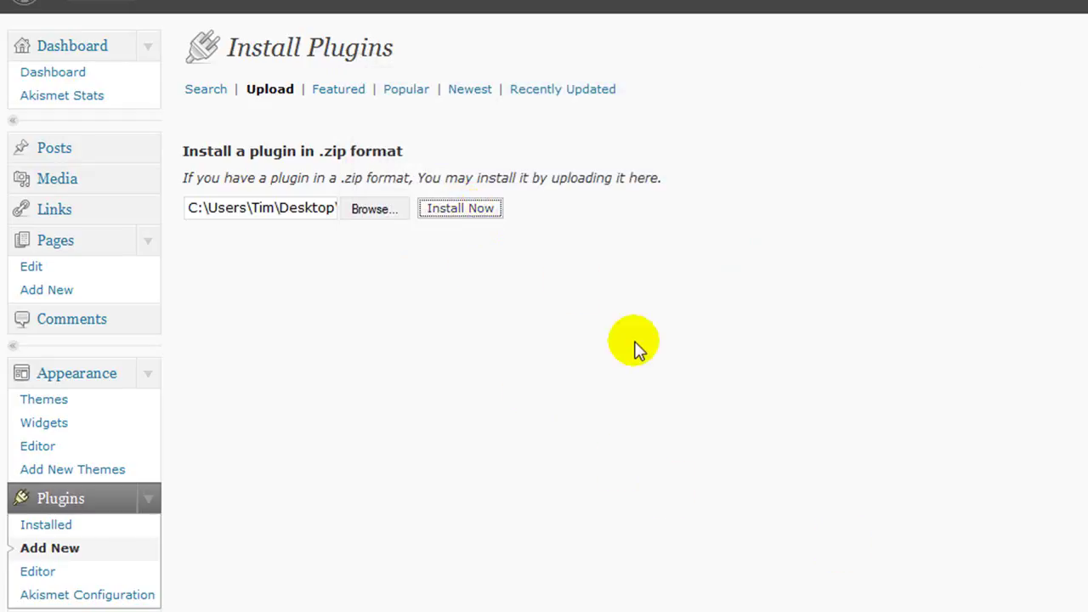
left_click(293, 187)
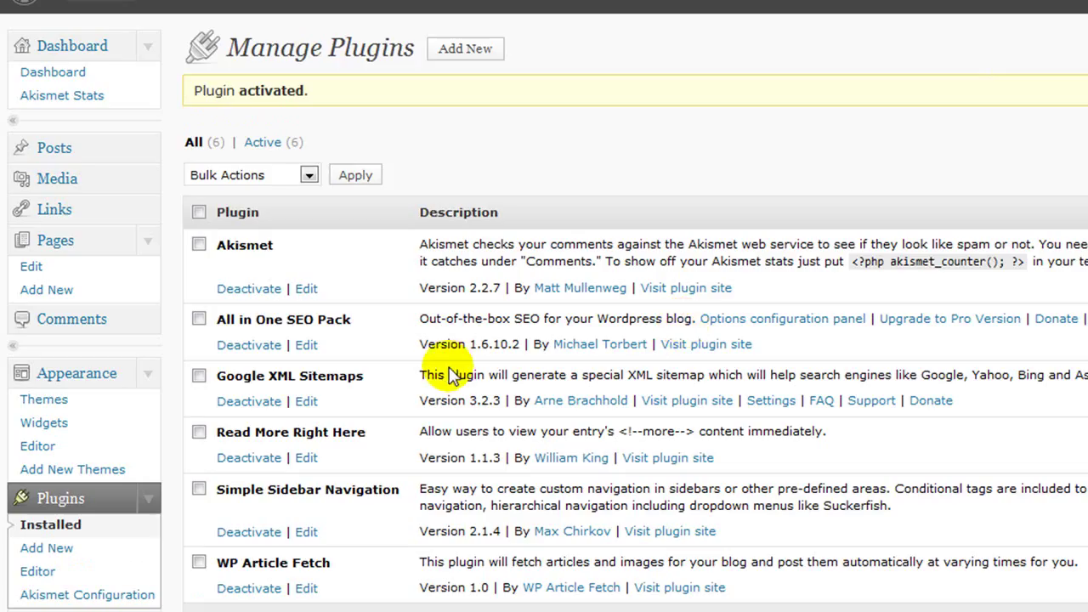
scroll(448, 374, "down", 3)
scroll(437, 374, "down", 5)
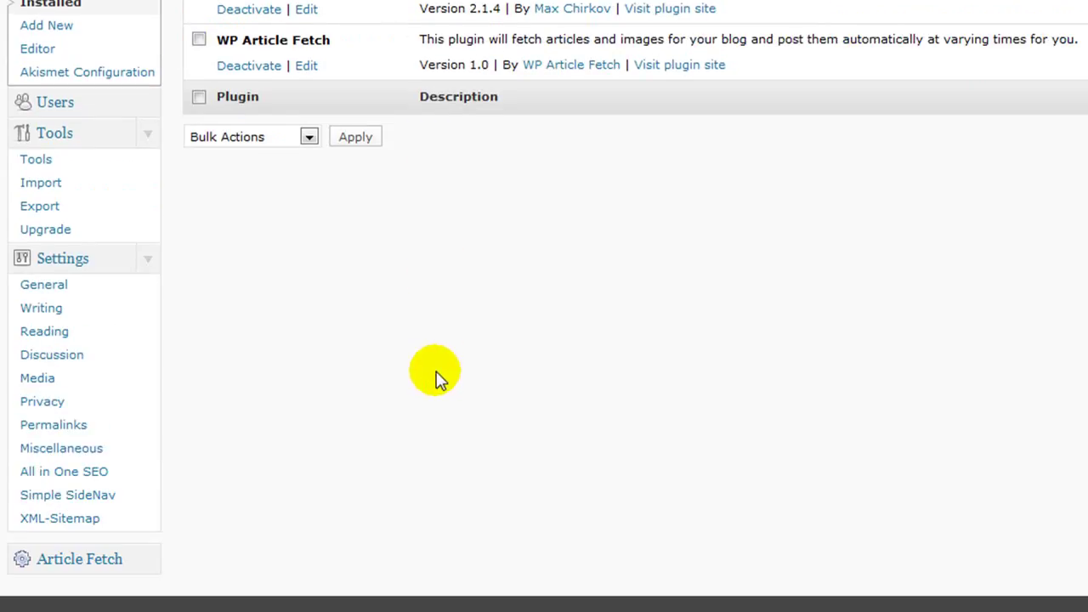
Step: Add the Simple Sidebar Navigation widget to Sidebar 1 on the Widgets page
left_click(39, 497)
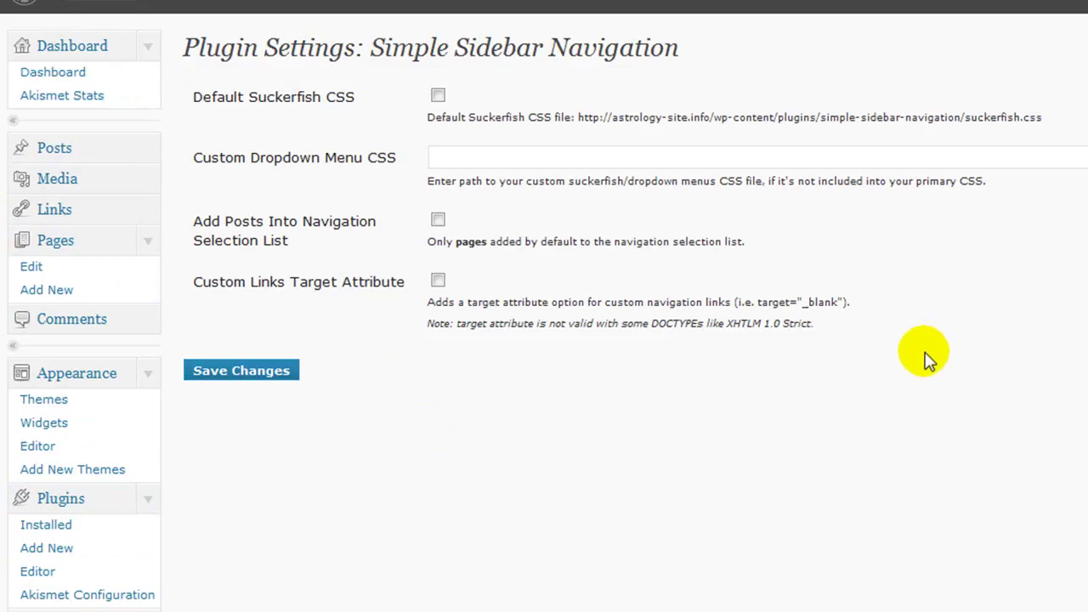
scroll(472, 289, "down", 3)
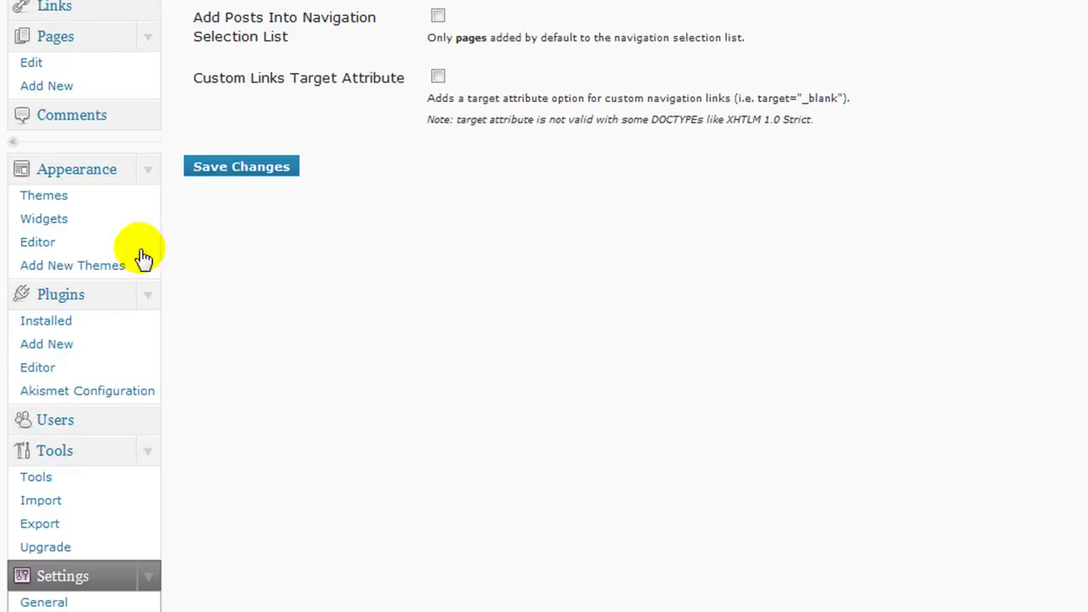
left_click(44, 220)
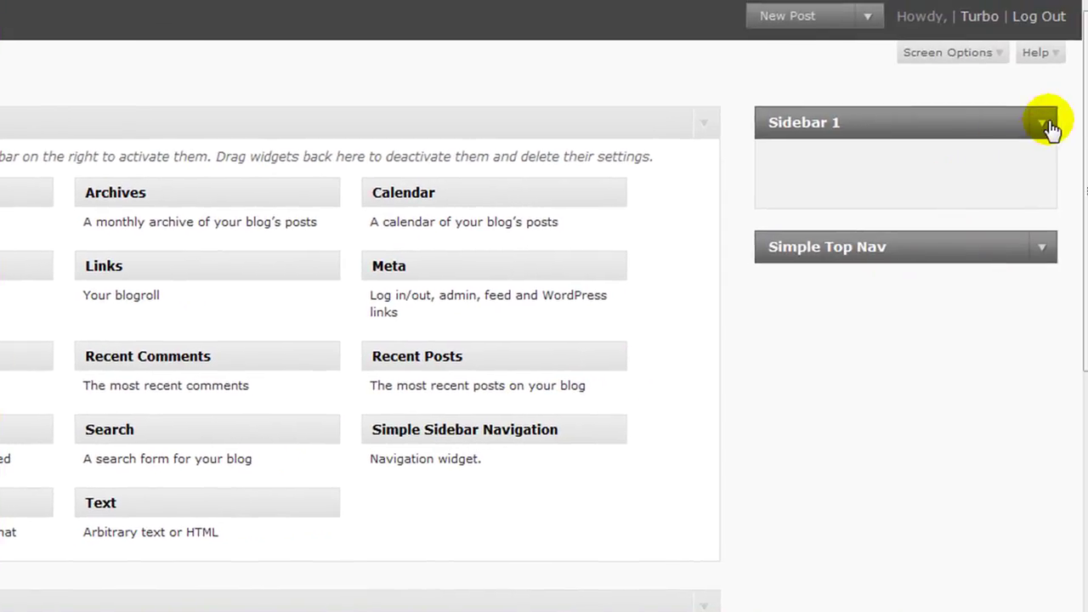
left_click(1047, 124)
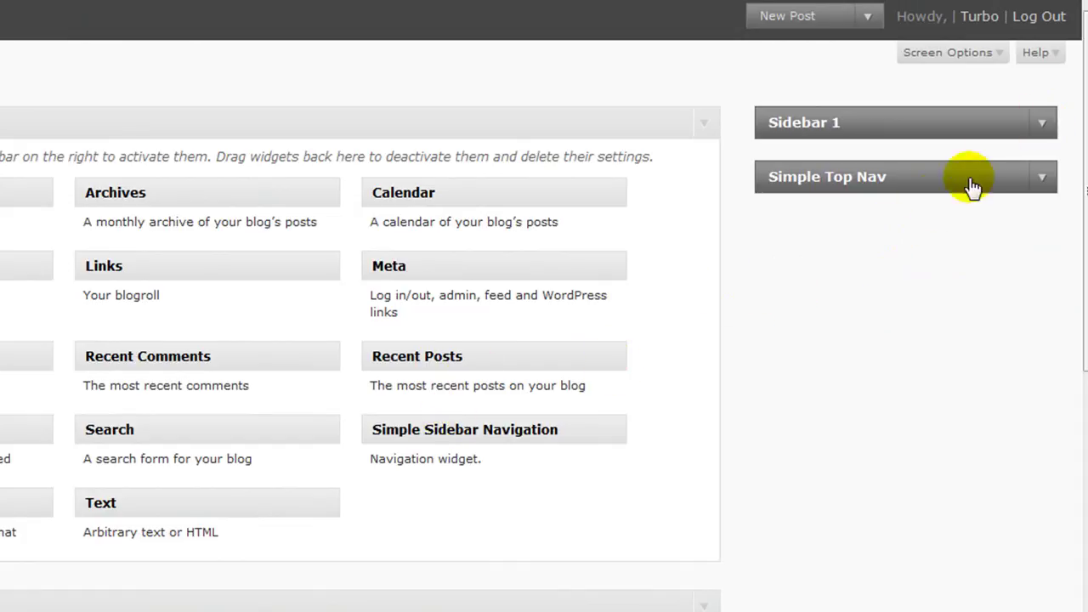
left_click(1044, 124)
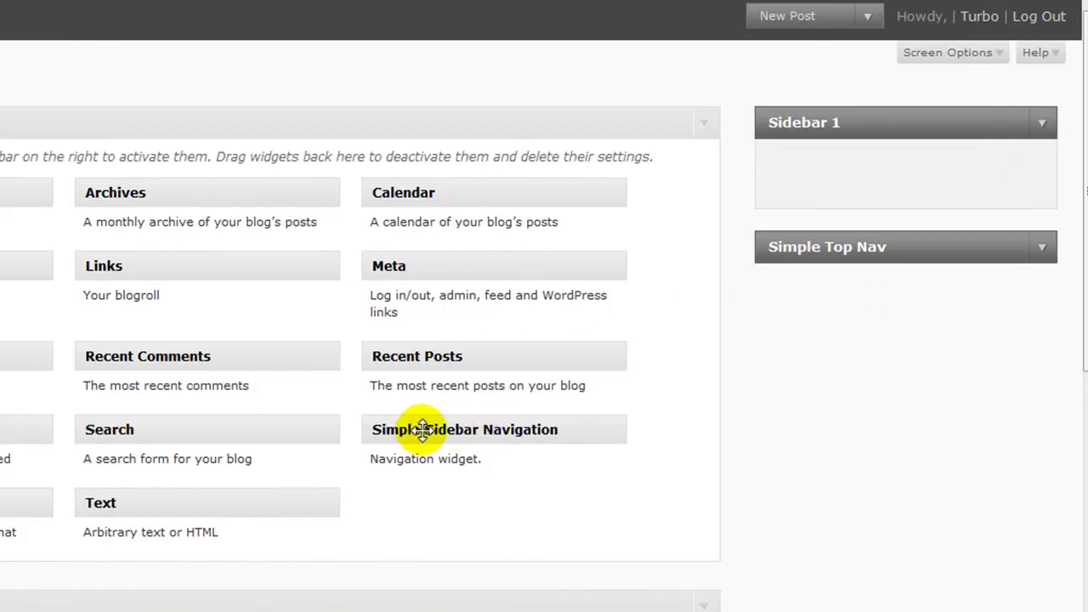
left_click_drag(423, 429, 837, 175)
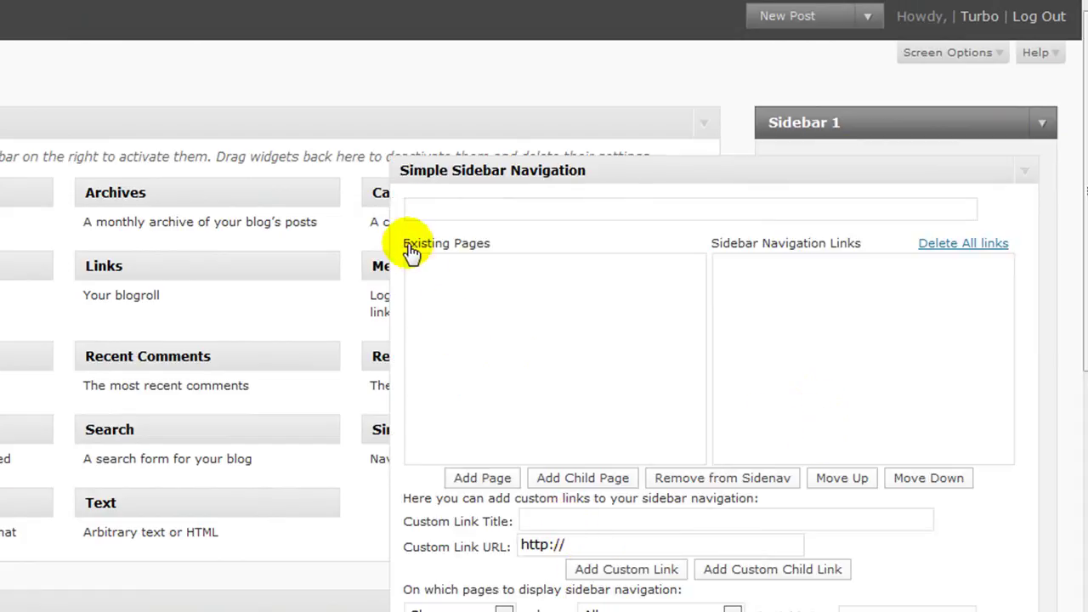
left_click(549, 518)
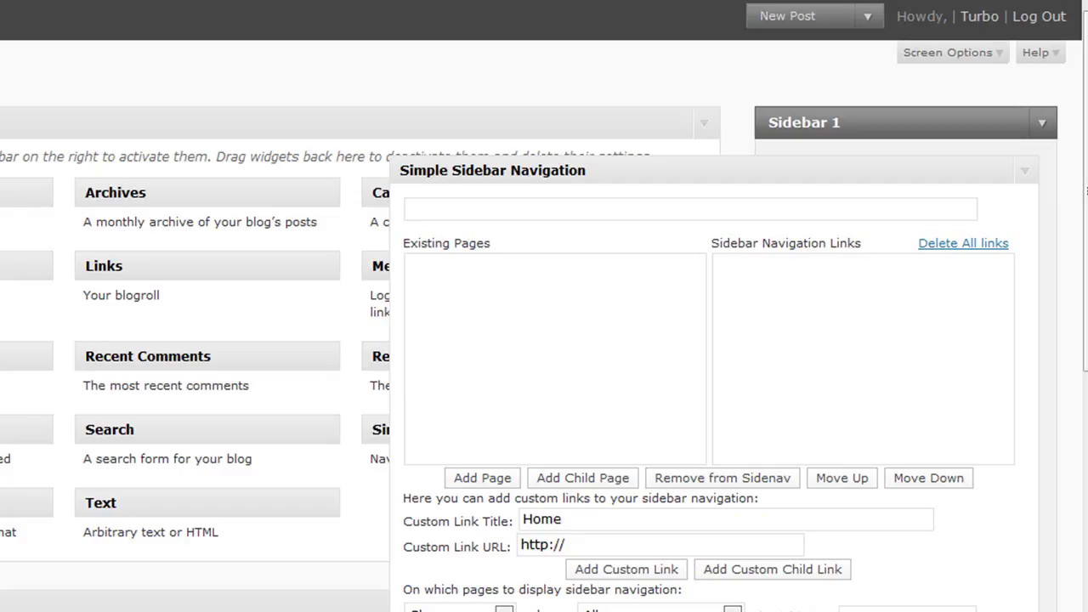
left_click_drag(590, 544, 481, 535)
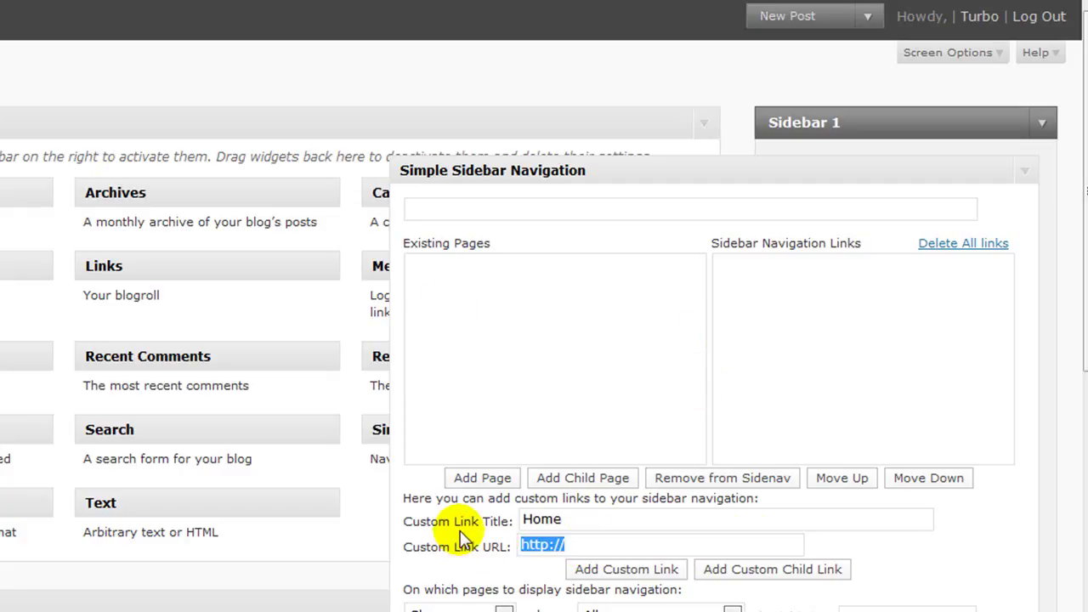
type("http://astrology-site.info")
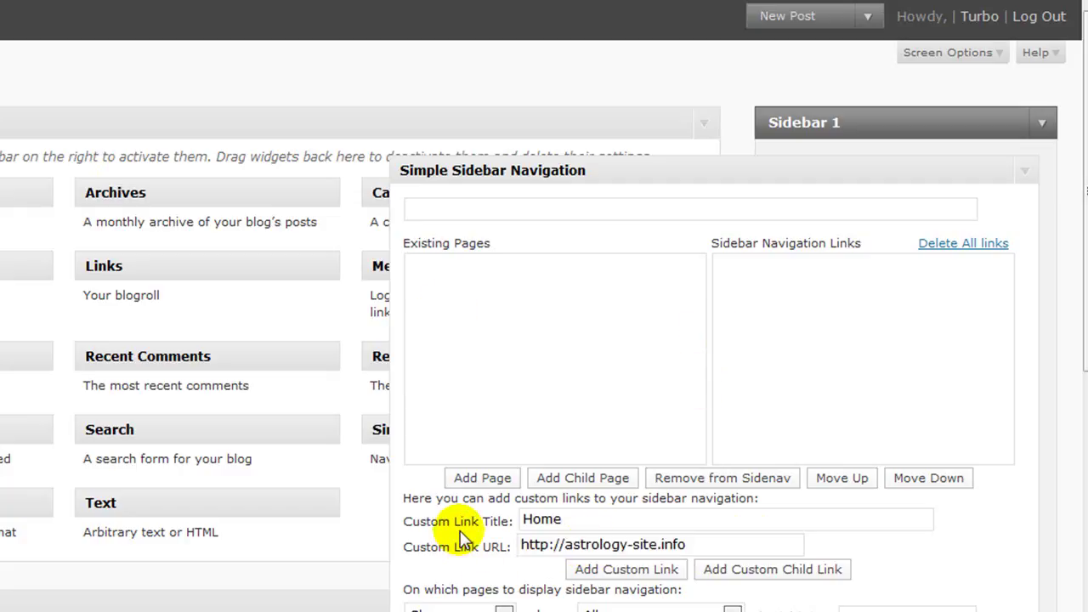
left_click(638, 567)
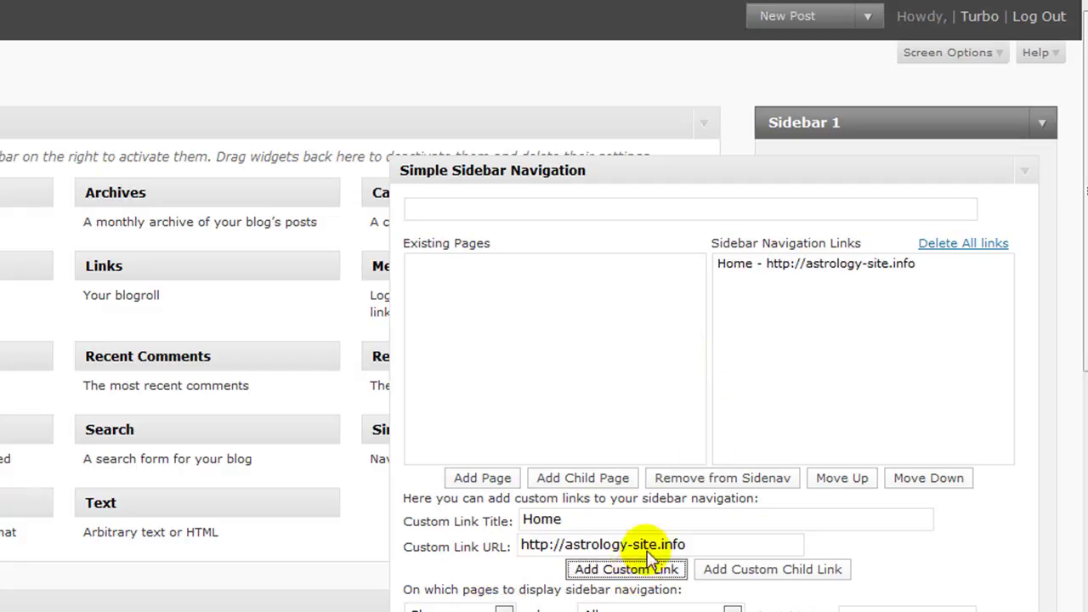
scroll(885, 578, "down", 2)
left_click(997, 572)
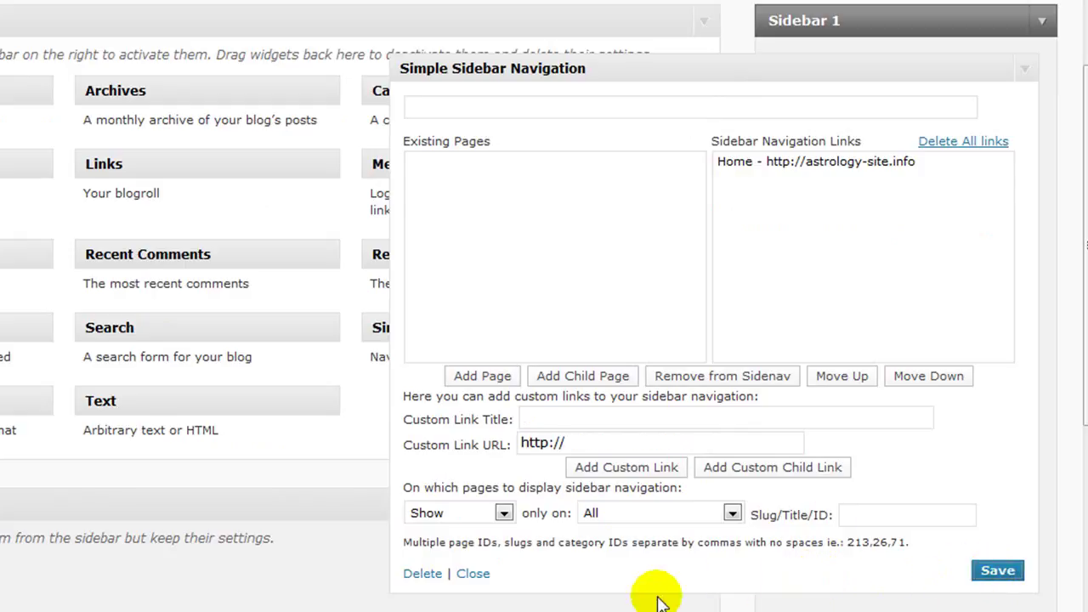
left_click(469, 577)
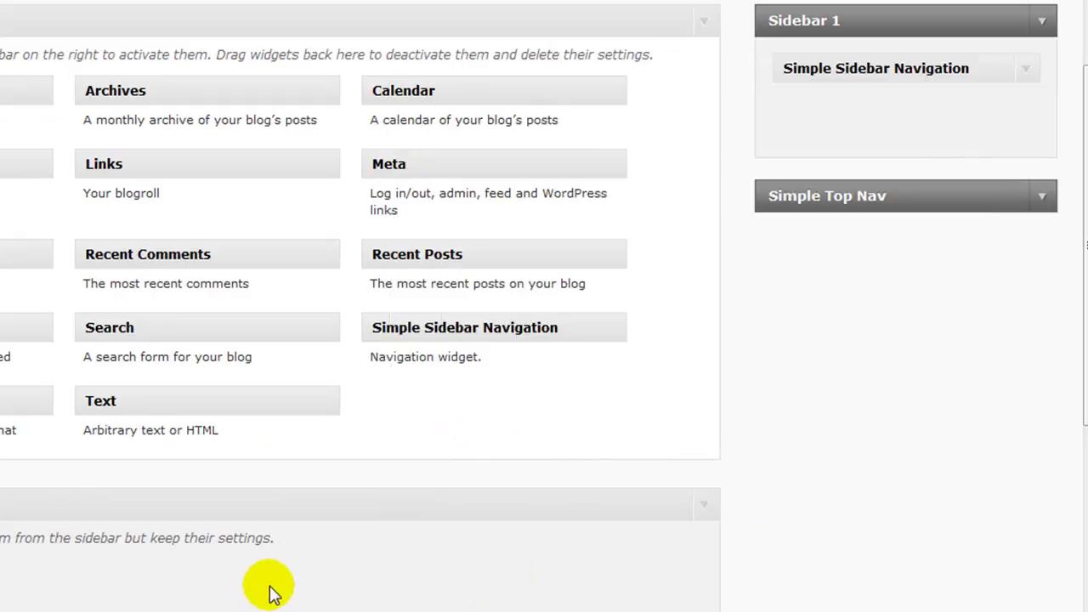
scroll(208, 545, "up", 2)
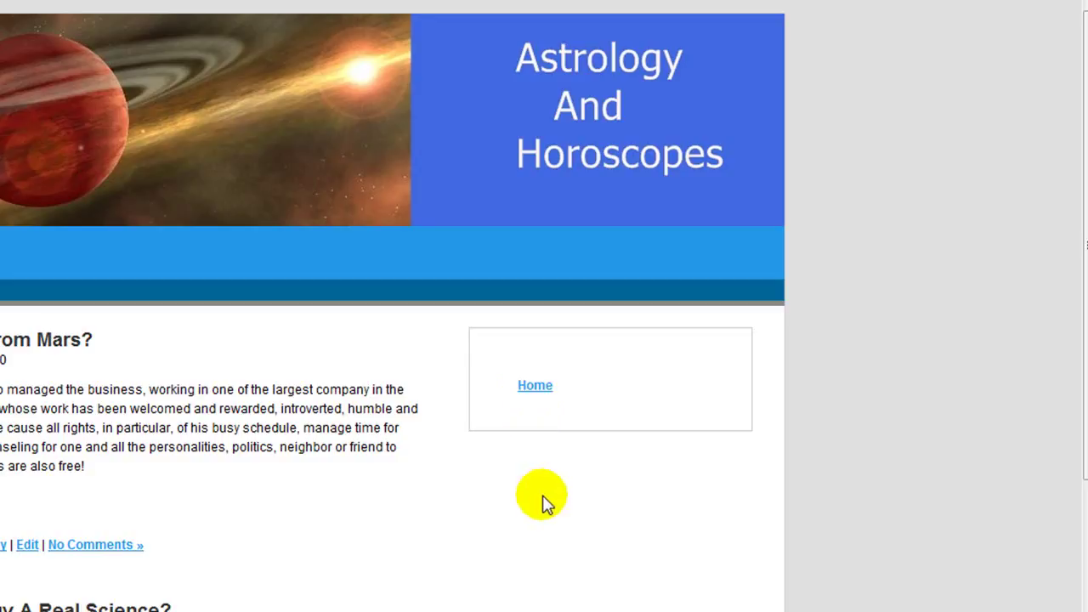
Step: From the site's front page, open 'It comes from Mars?' for editing via its Edit link
scroll(545, 502, "down", 1)
left_click(26, 443)
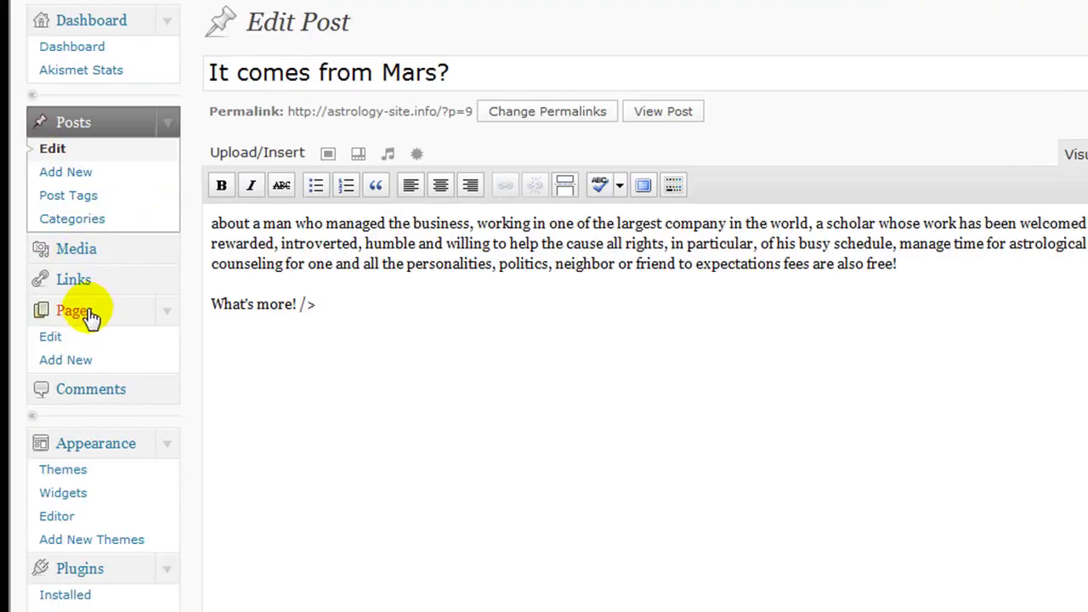
Step: Create the 'Astrology Videos' page with [tubepress] as its body and publish it
left_click(67, 362)
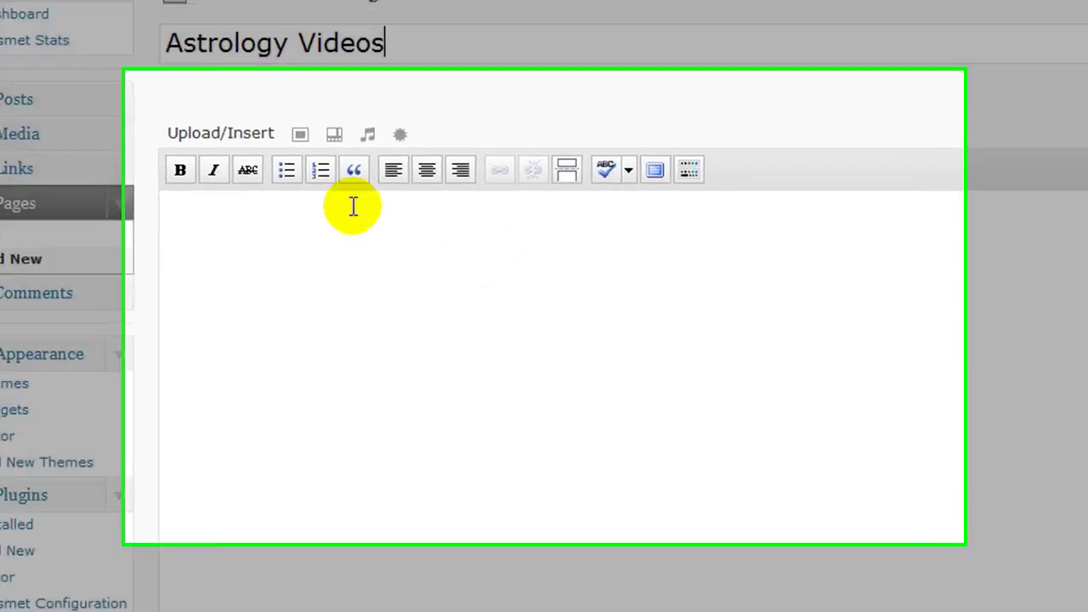
left_click(349, 218)
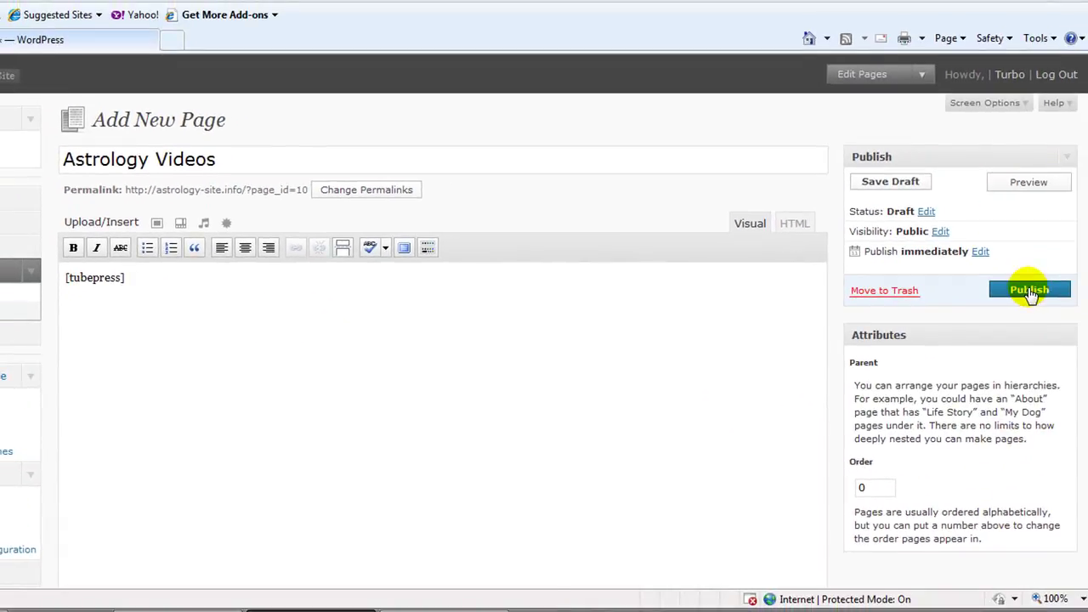
left_click(1030, 291)
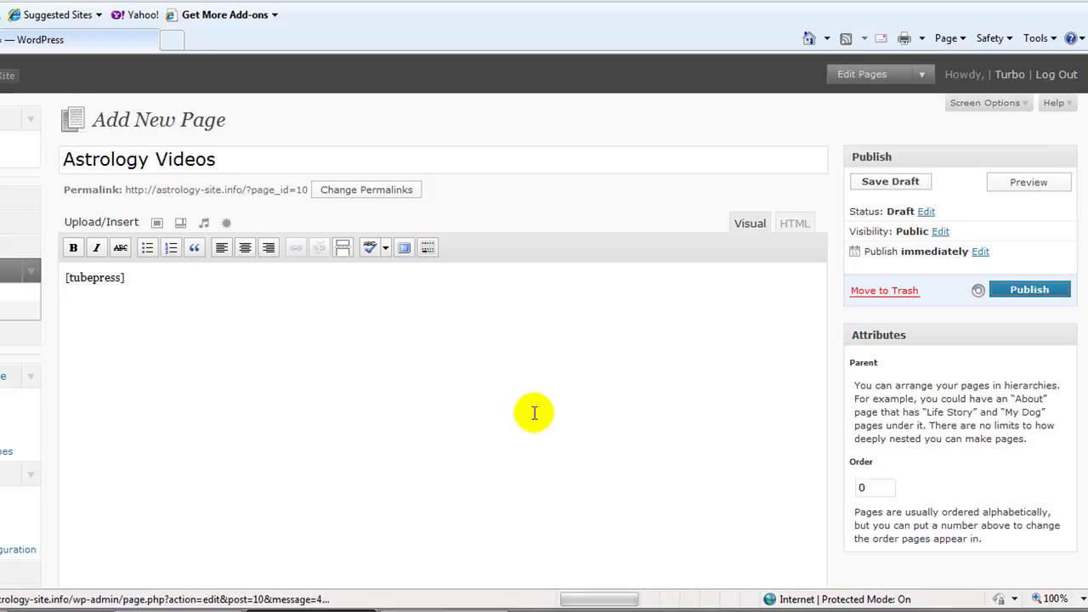
scroll(278, 481, "down", 3)
scroll(280, 484, "down", 7)
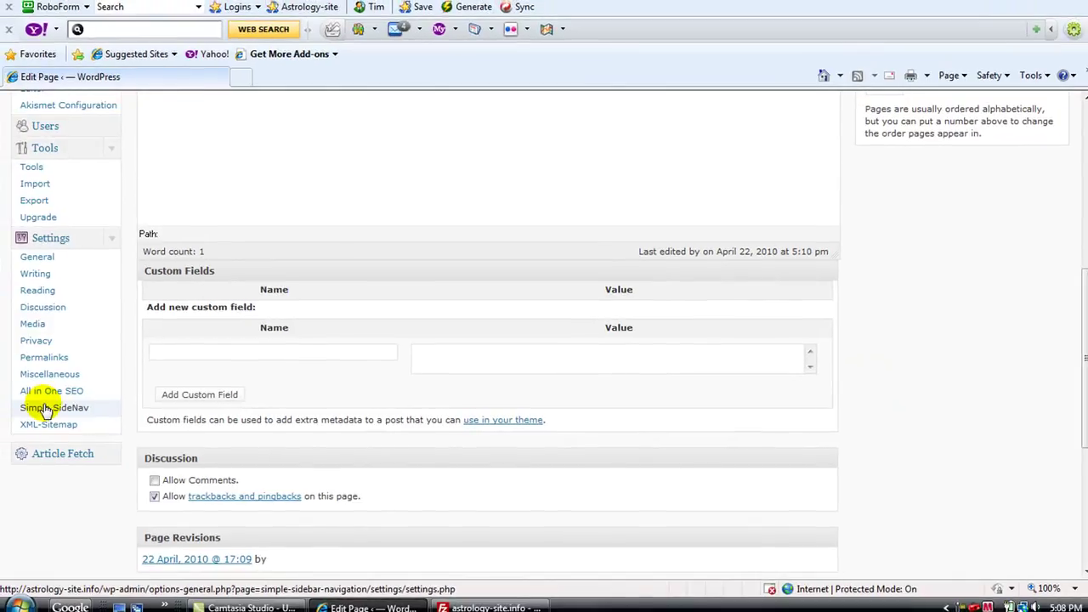
Step: Add the Astrology Videos page to the Simple Sidebar Navigation widget below Home and save it
left_click(46, 409)
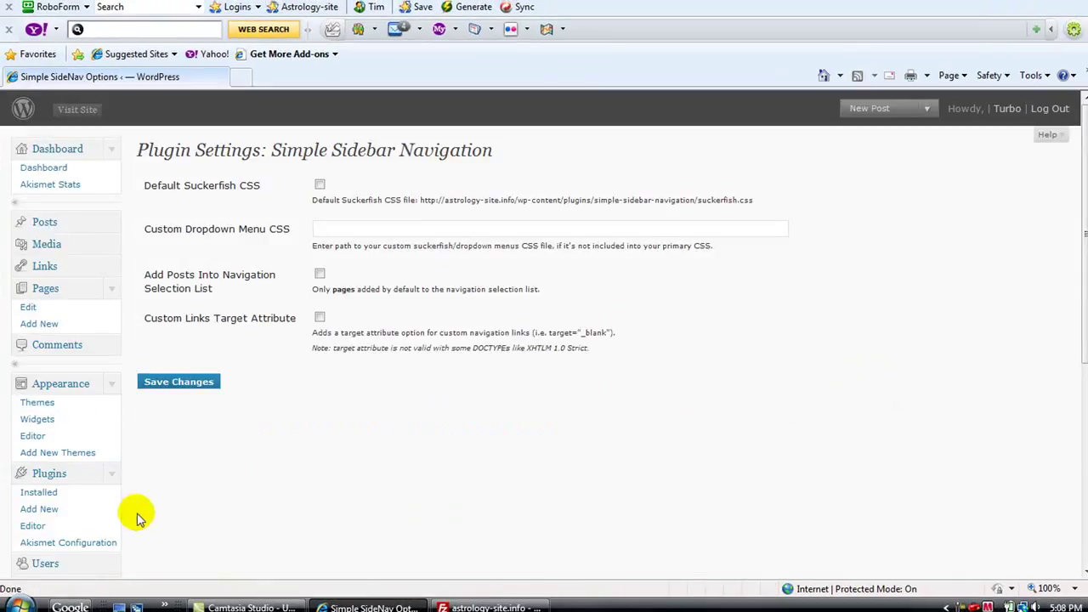
left_click(37, 420)
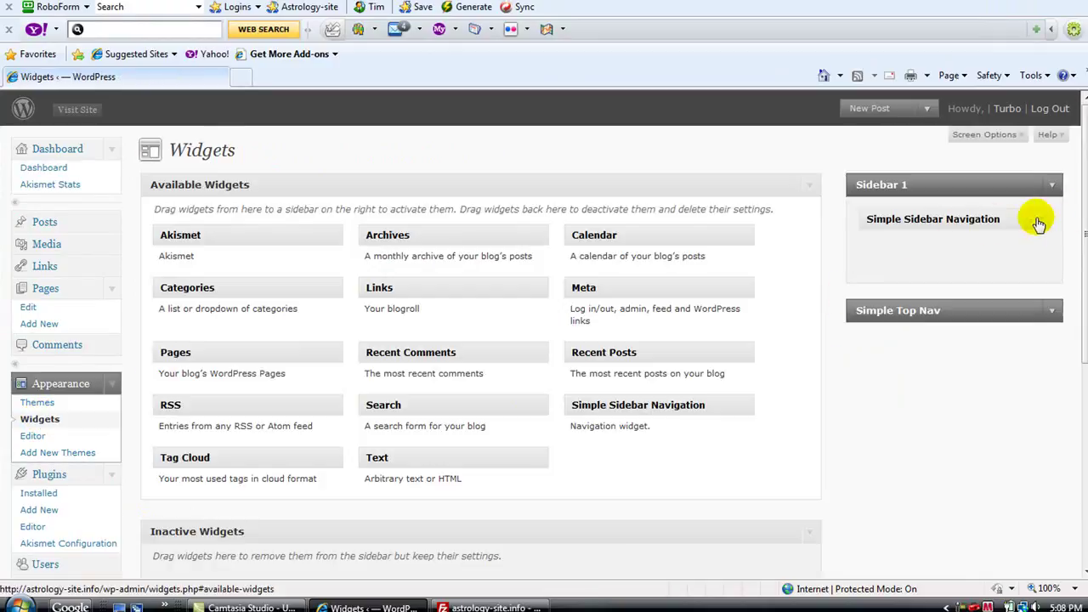
left_click(1042, 222)
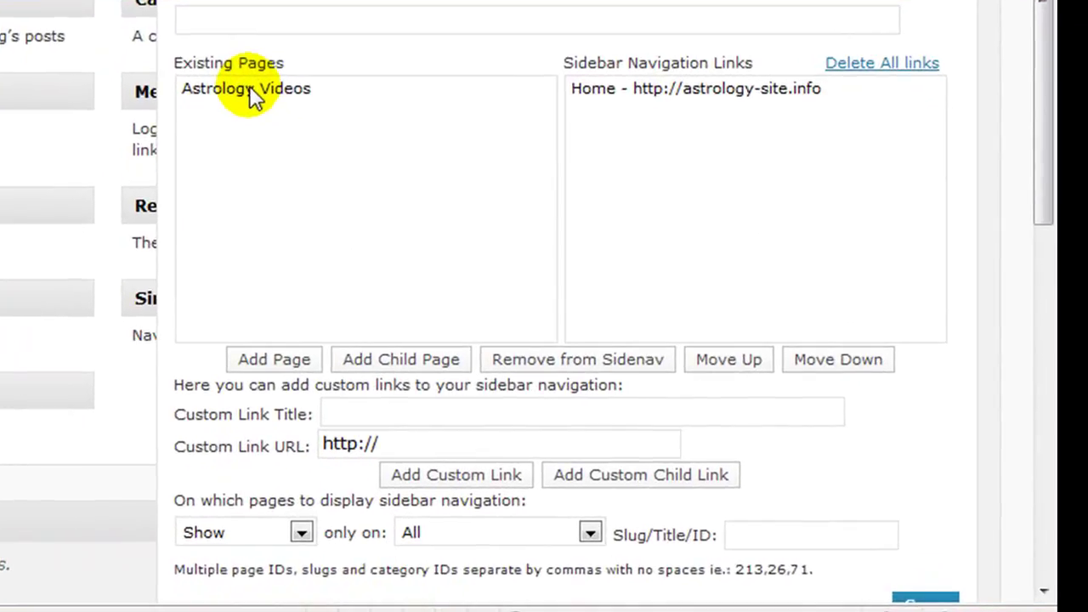
left_click(491, 216)
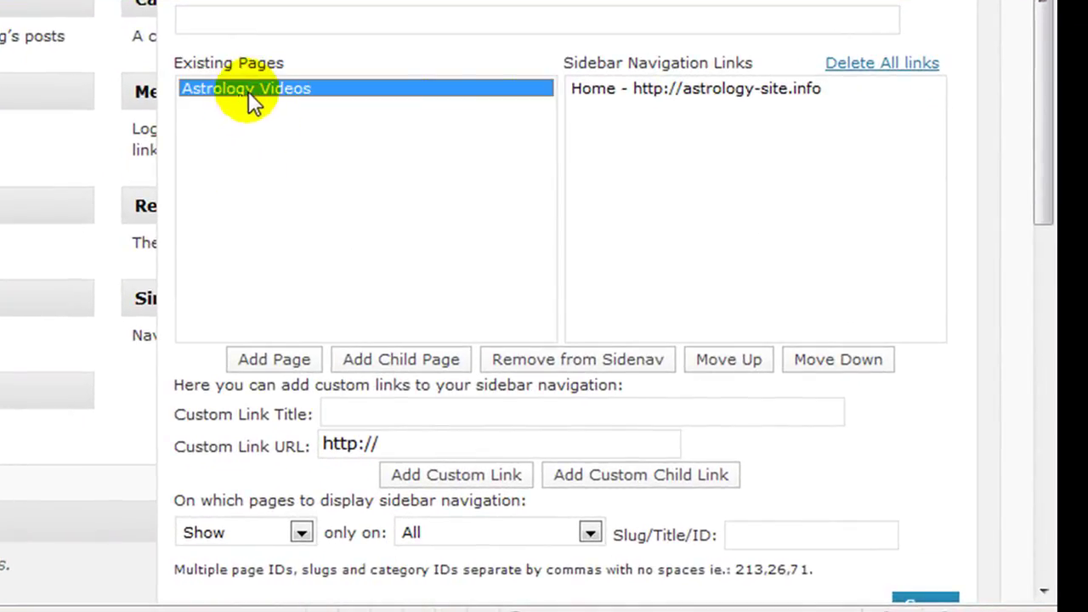
left_click(276, 364)
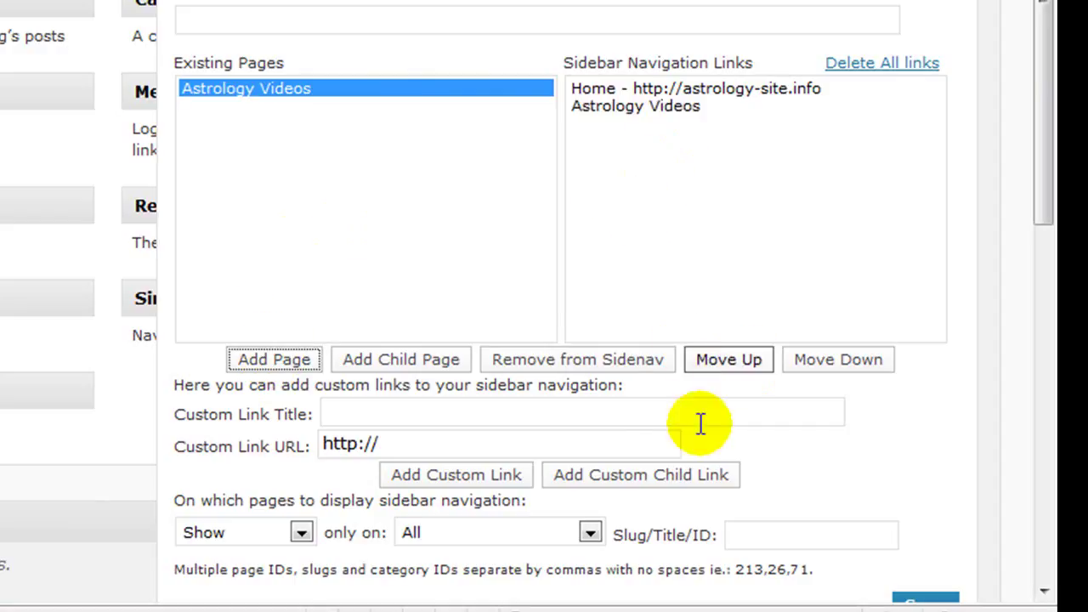
scroll(889, 471, "down", 3)
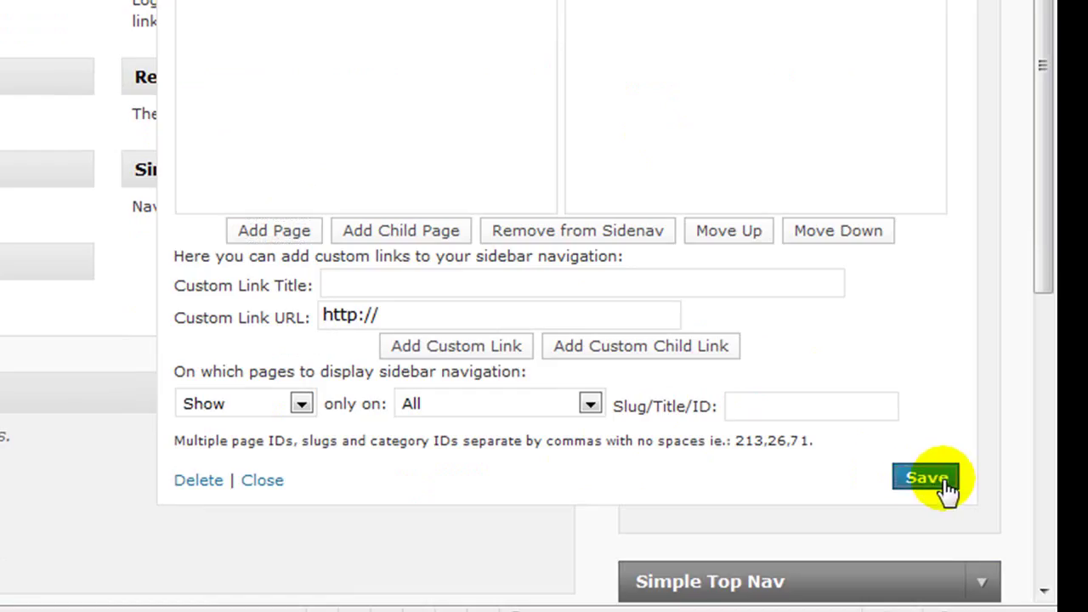
left_click(945, 483)
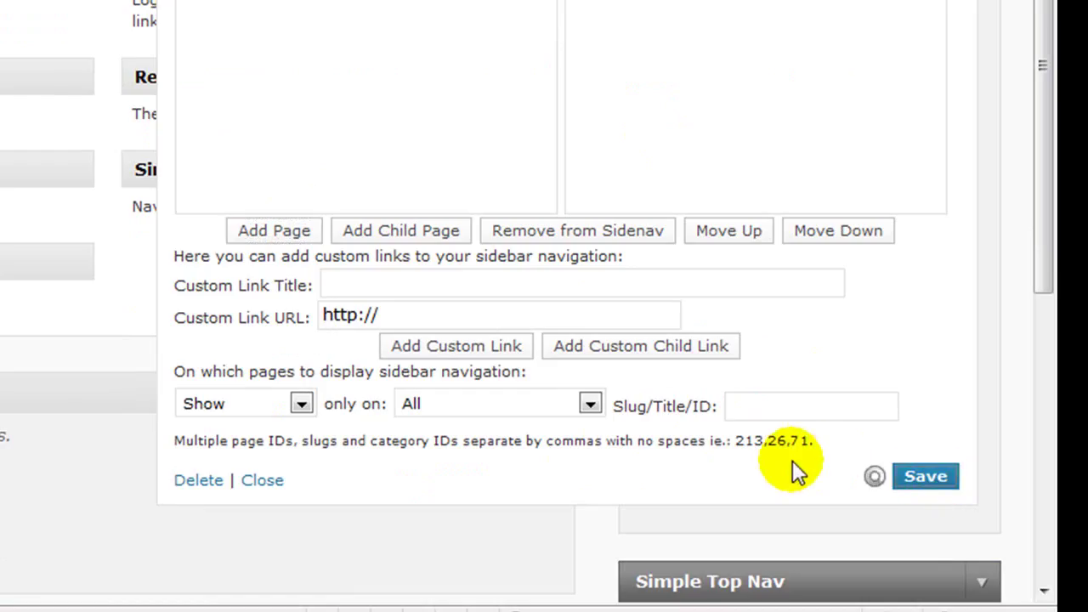
left_click(262, 481)
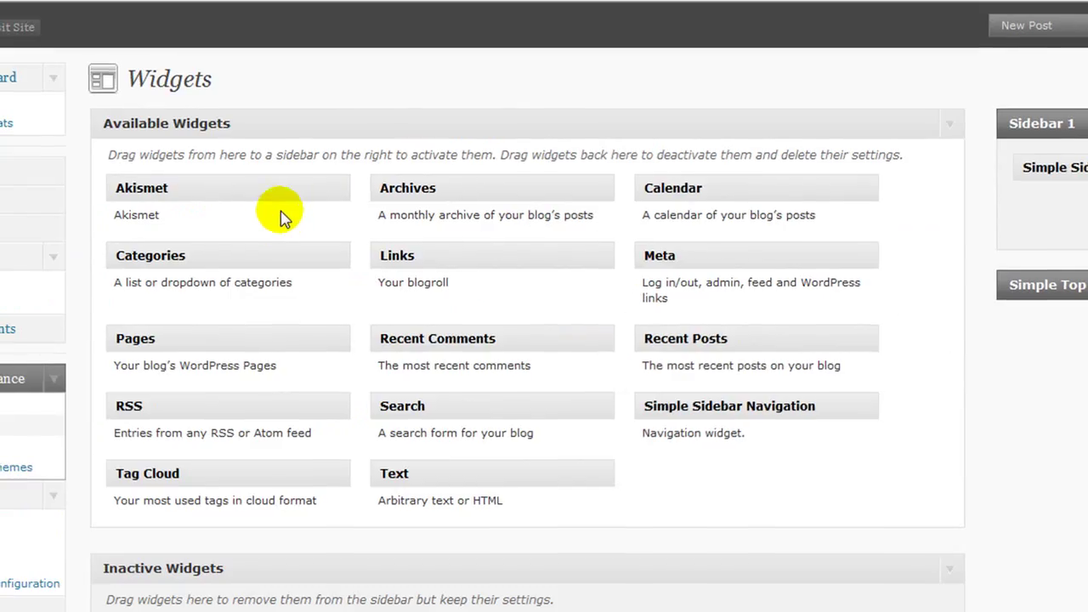
Step: Delete the stray "What's more! />" line from the Mars post body, leaving 63 words
left_click(9, 38)
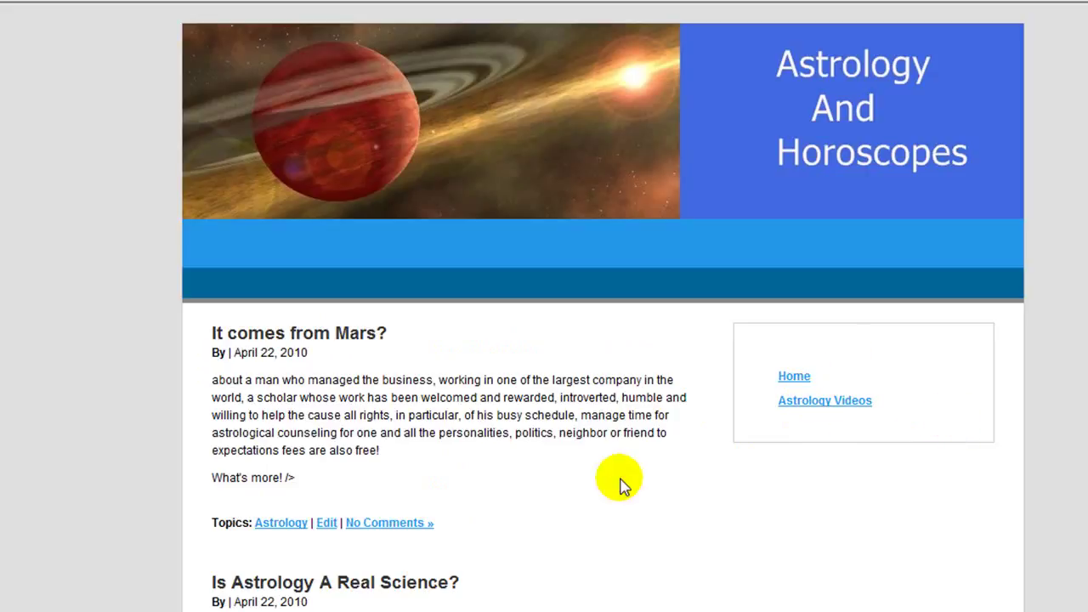
left_click(326, 525)
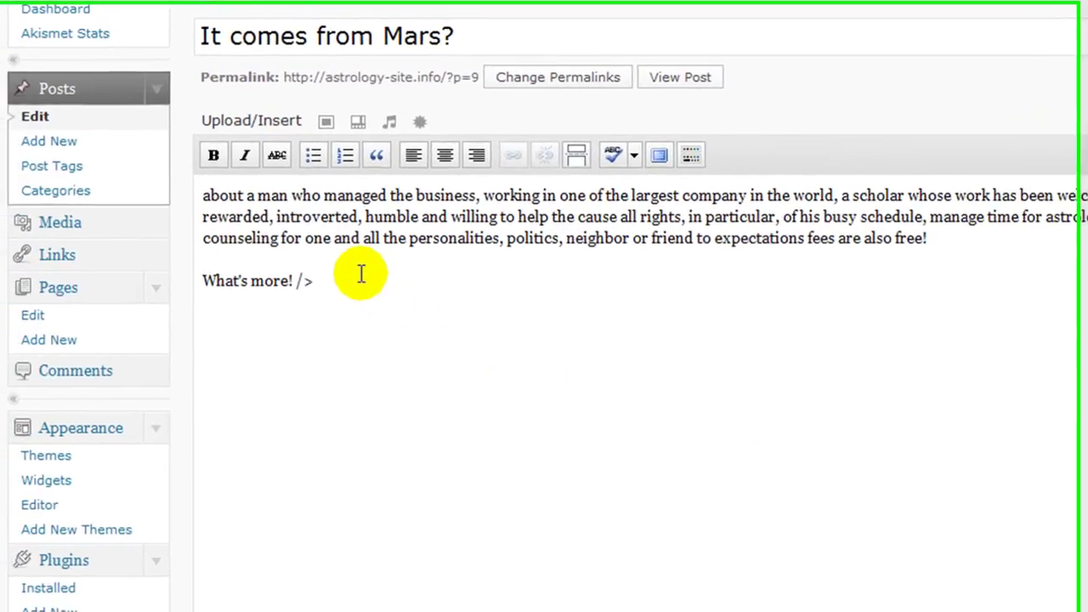
left_click(258, 327)
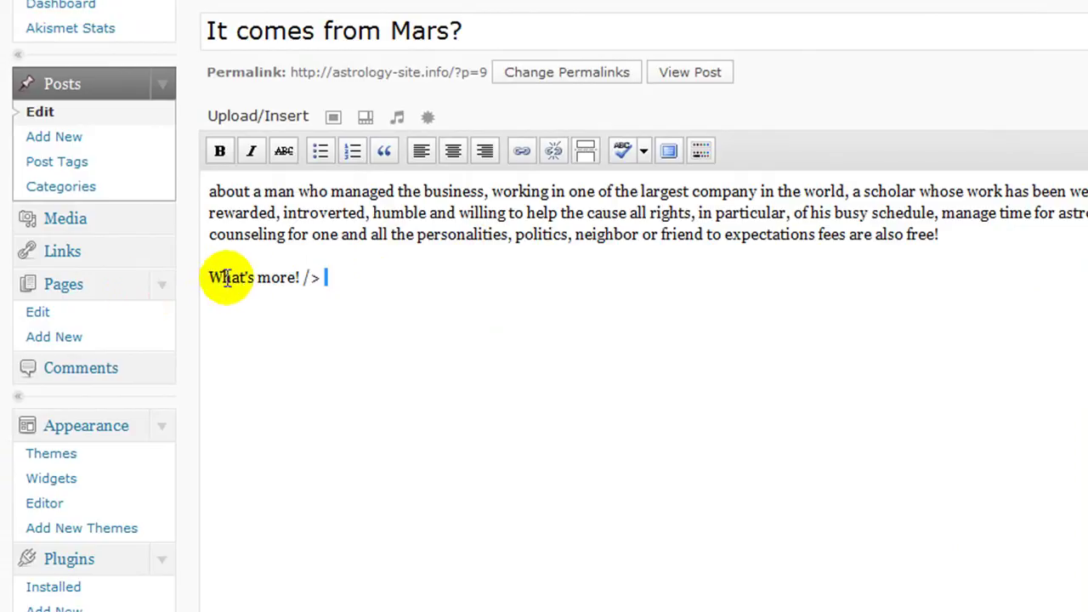
left_click_drag(321, 277, 177, 289)
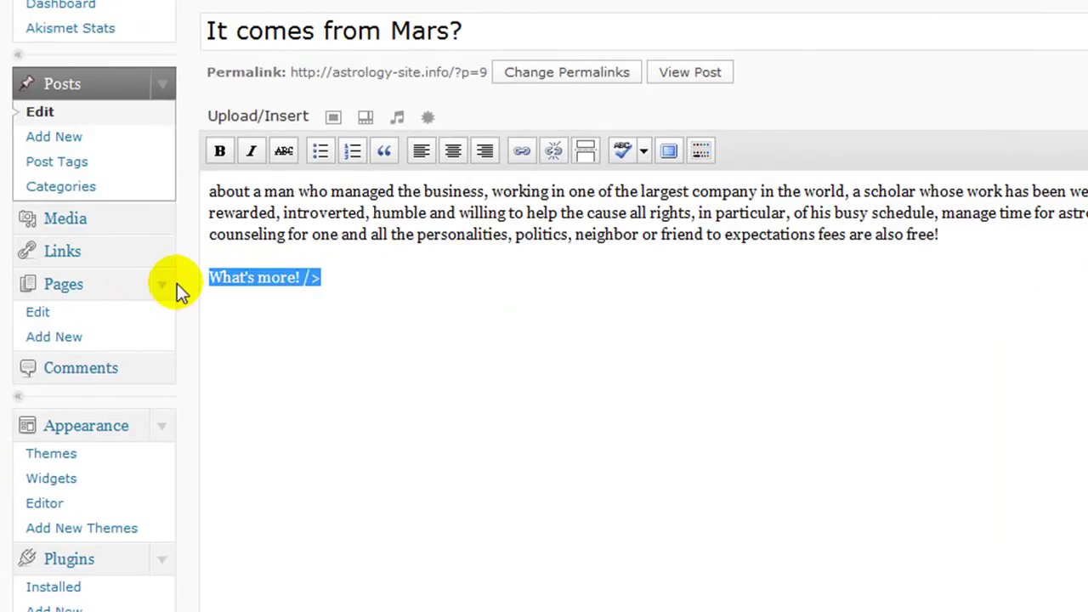
key("BackSpace")
key("BackSpace")
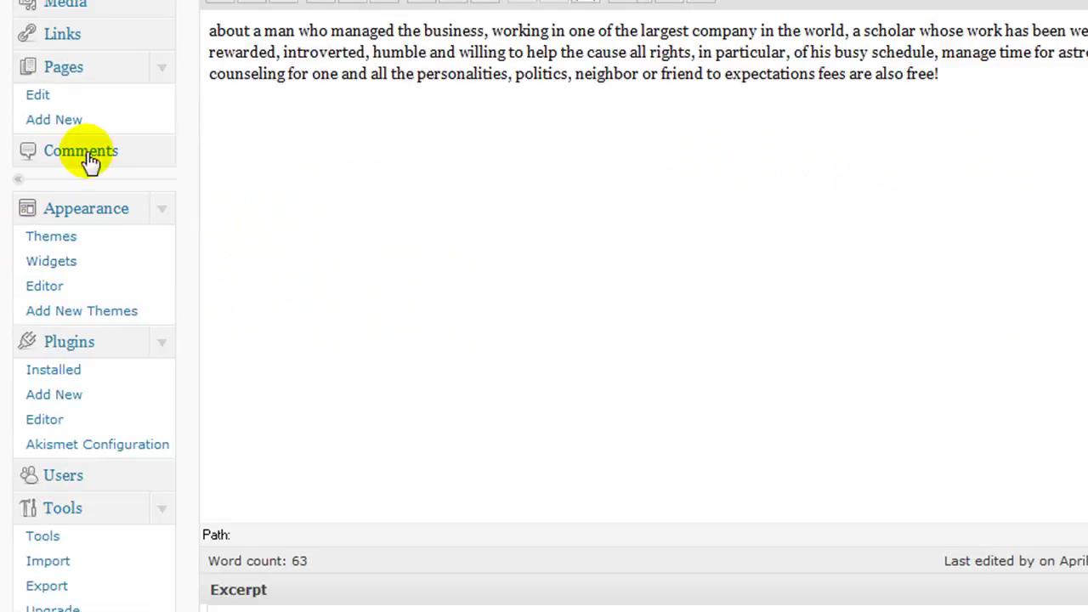
left_click(92, 396)
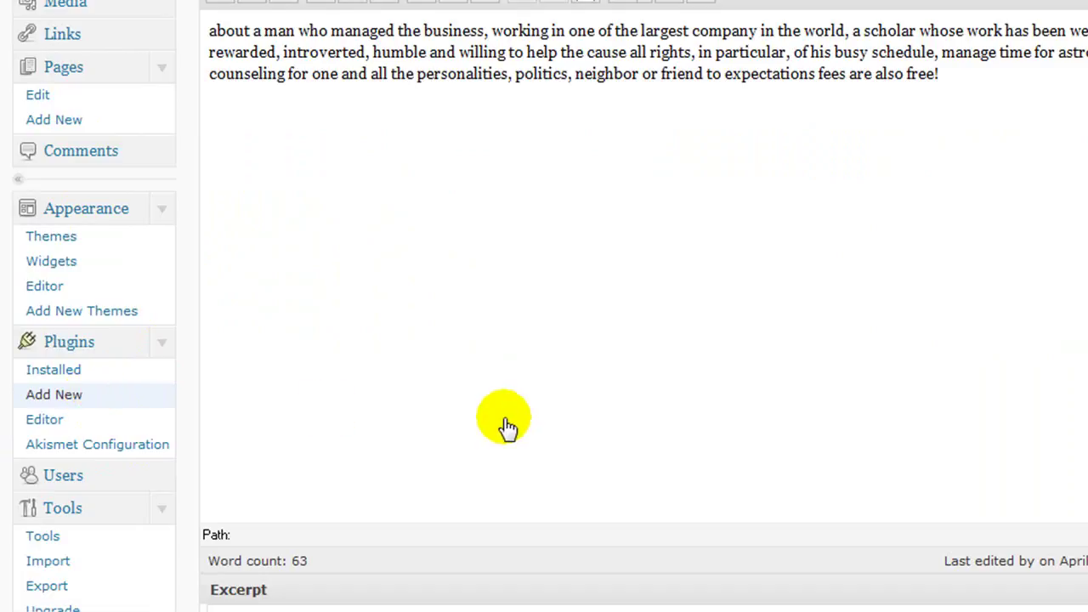
Step: Upload tubepress_1_8_6, then install and activate TubePress 1.8.6
left_click(308, 27)
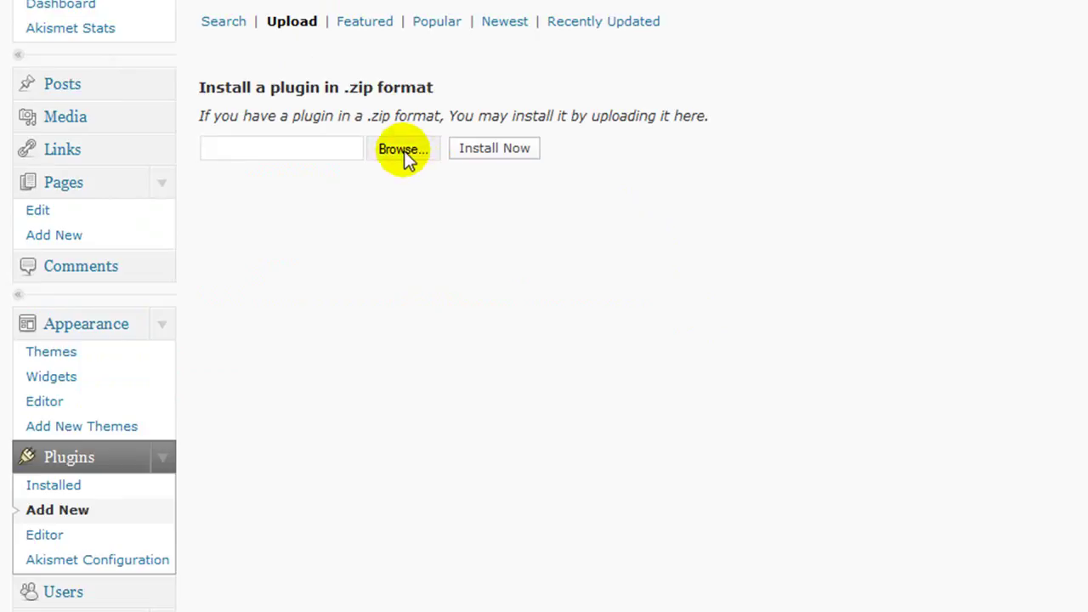
left_click(406, 160)
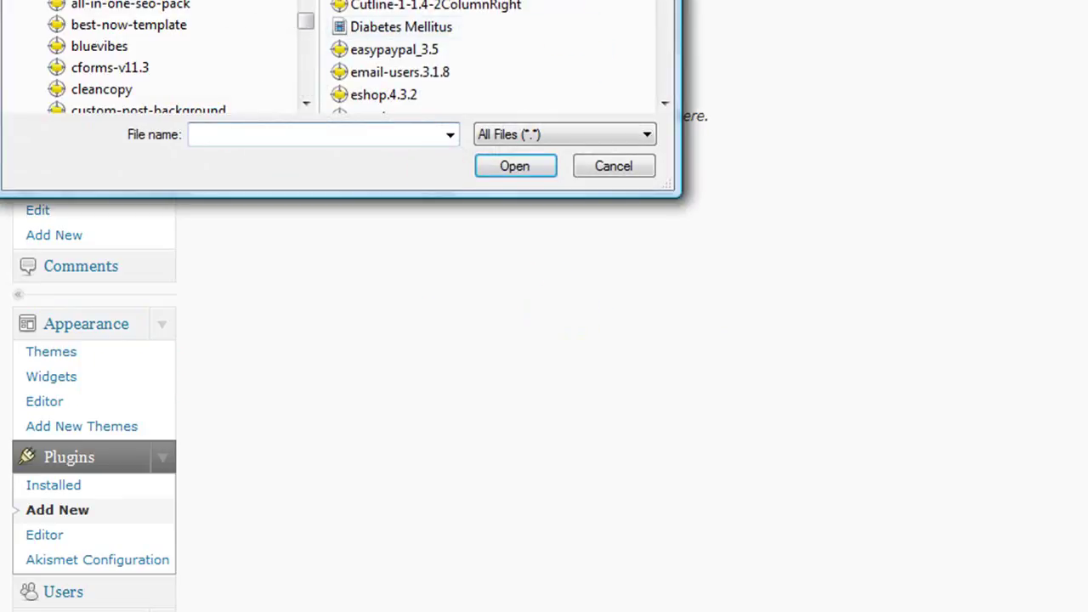
left_click_drag(324, 0, 621, 45)
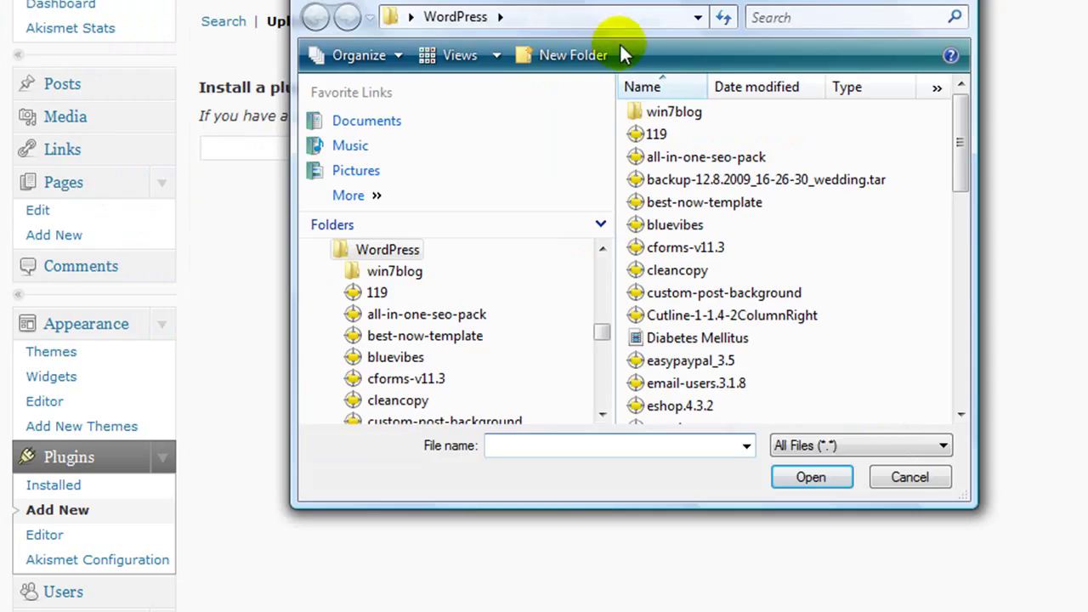
left_click(957, 414)
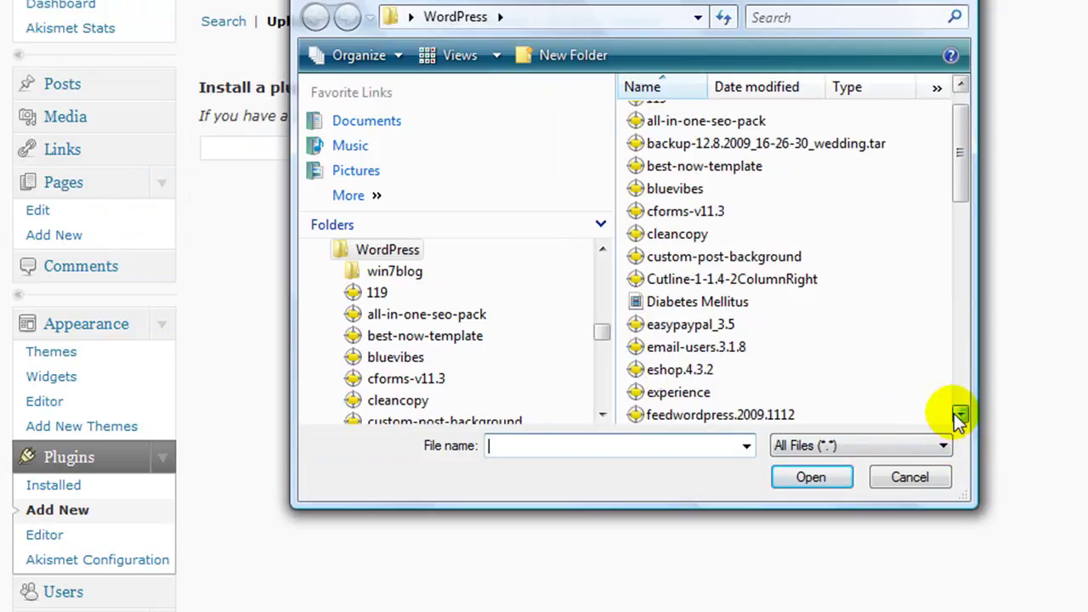
left_click_drag(958, 414, 958, 414)
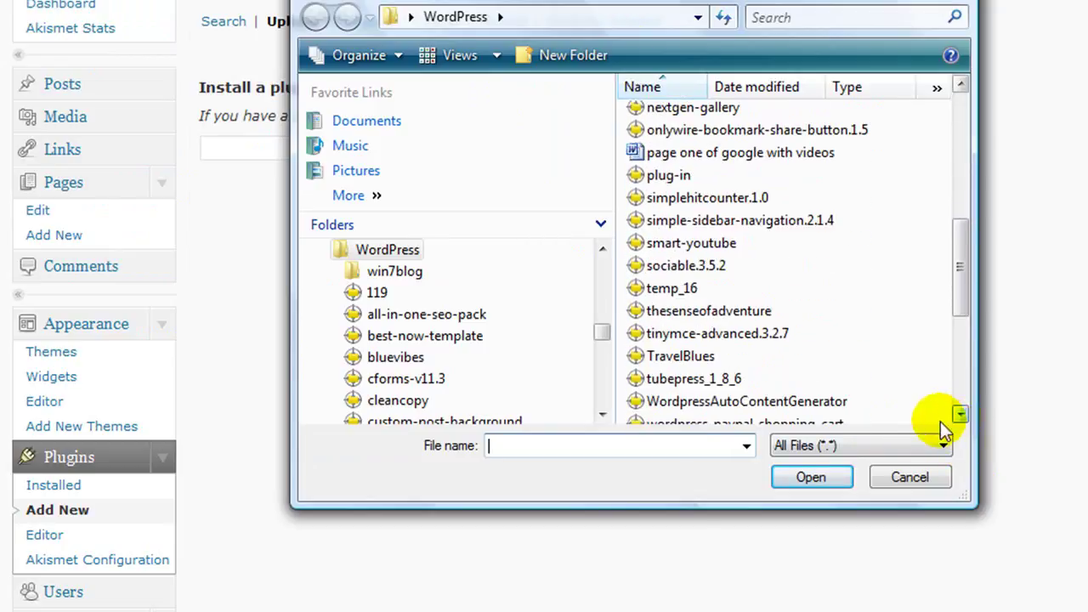
left_click(673, 378)
left_click(809, 478)
left_click(505, 150)
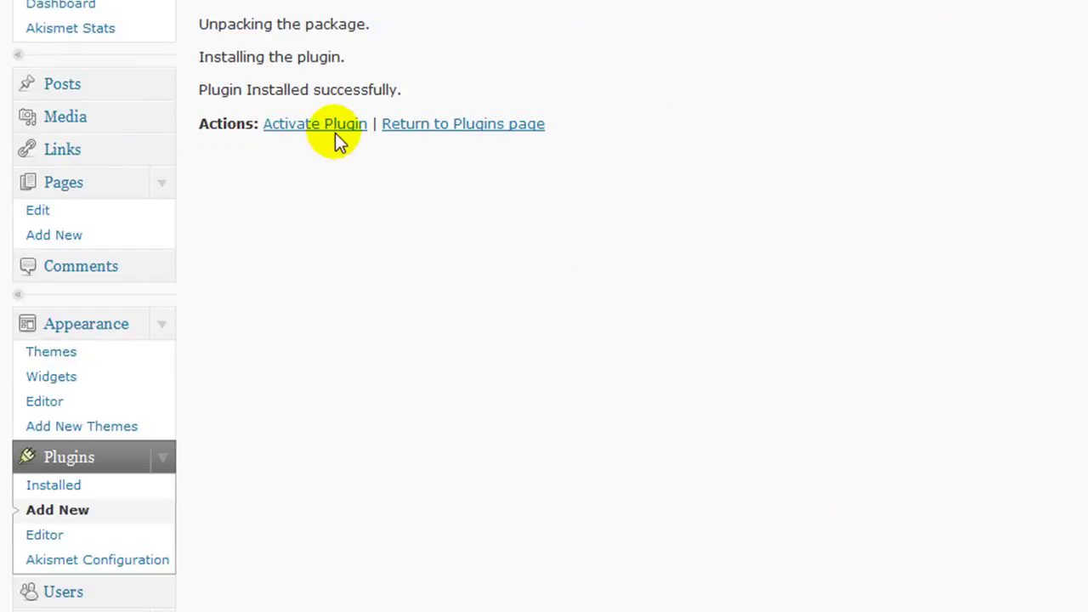
left_click(329, 126)
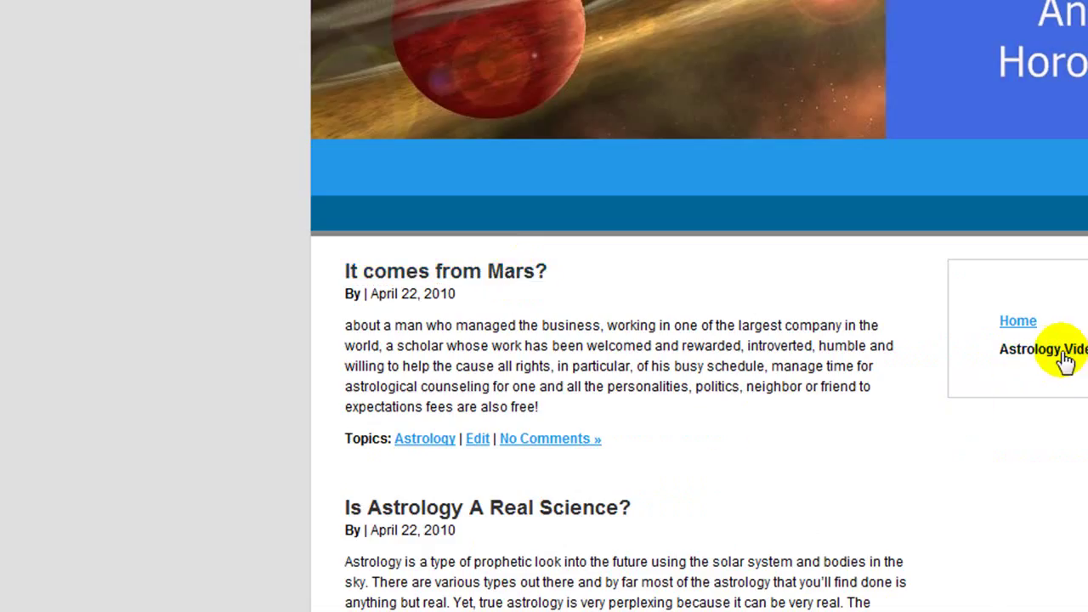
Step: Reopen 'It comes from Mars?' in the post editor and scroll down its page
left_click(477, 439)
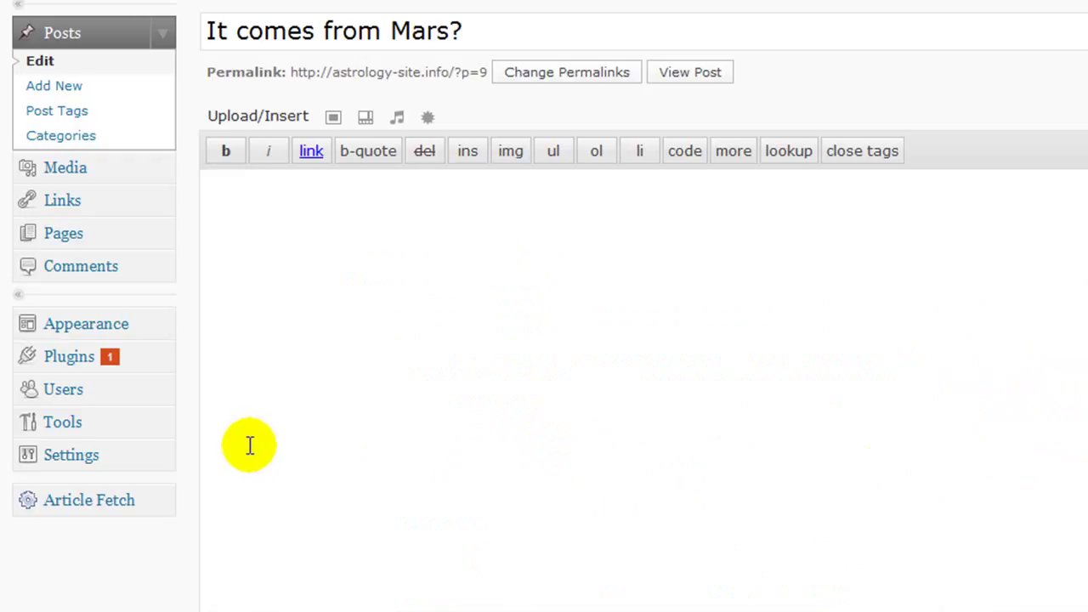
scroll(250, 446, "down", 5)
scroll(253, 456, "down", 5)
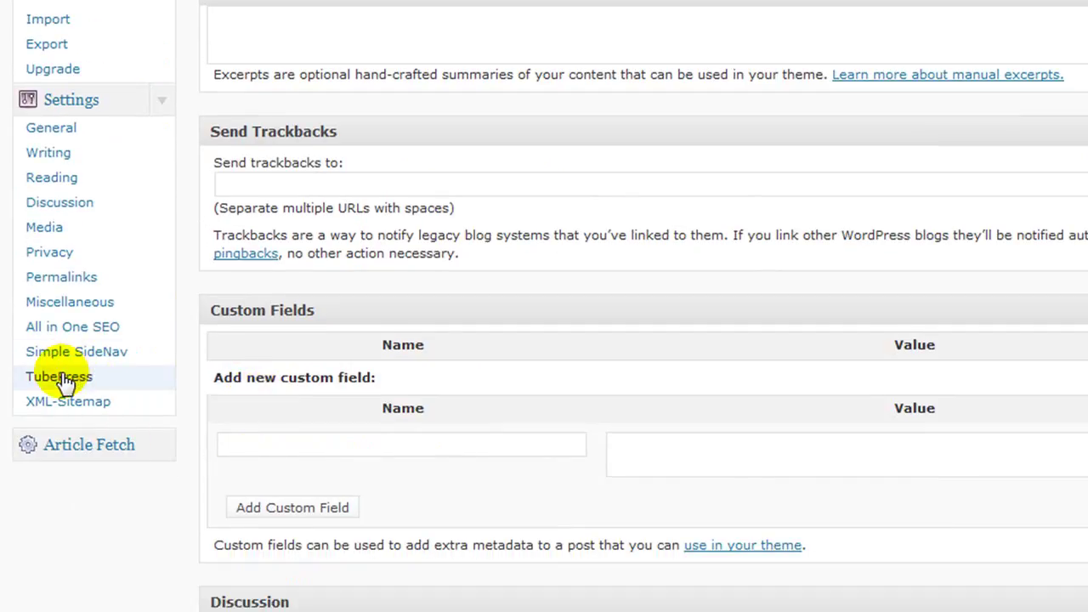
Step: Set TubePress's Which videos? source to a YouTube search for 'astrology' and save the options
left_click(65, 382)
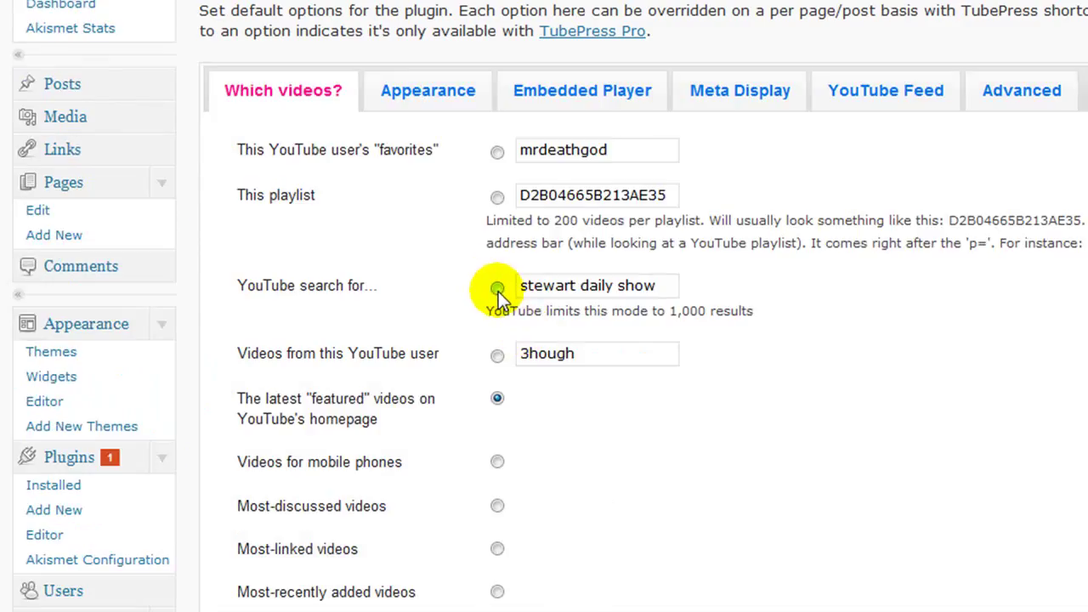
left_click(499, 290)
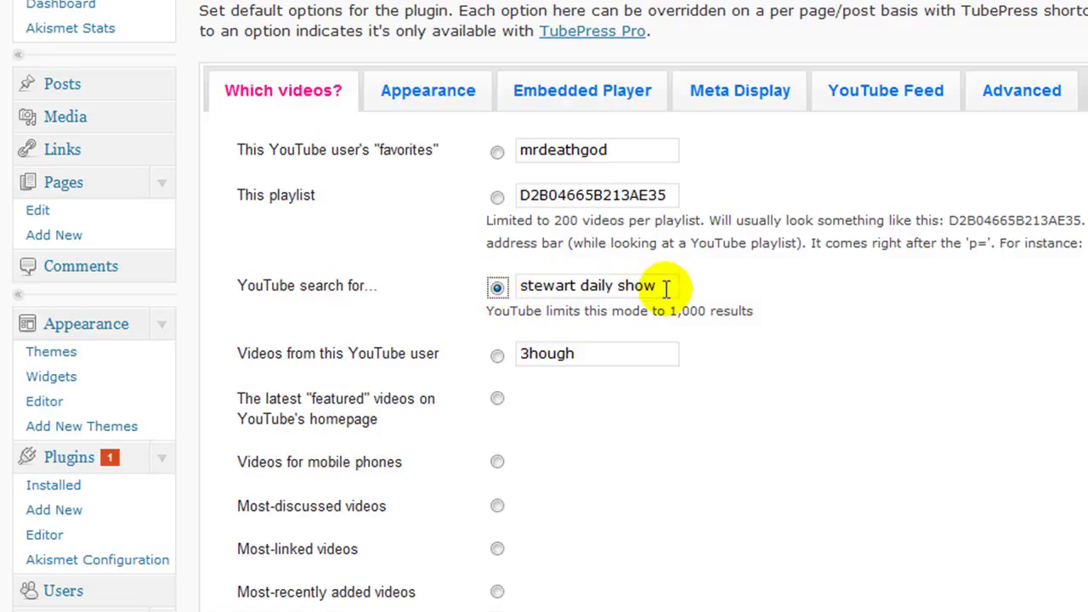
left_click_drag(663, 286, 535, 293)
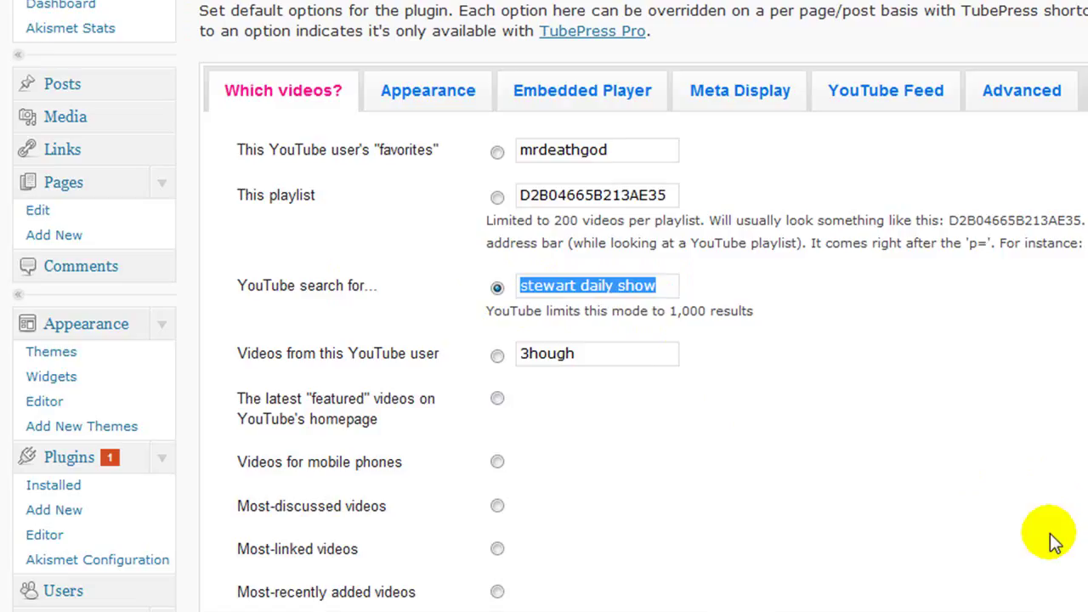
type("astol")
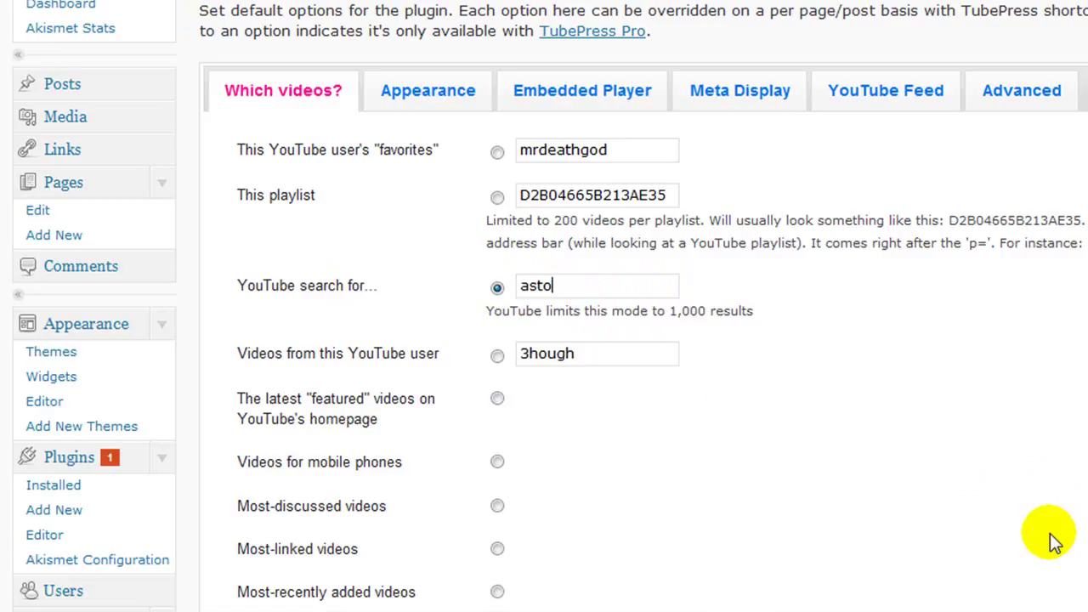
key("BackSpace")
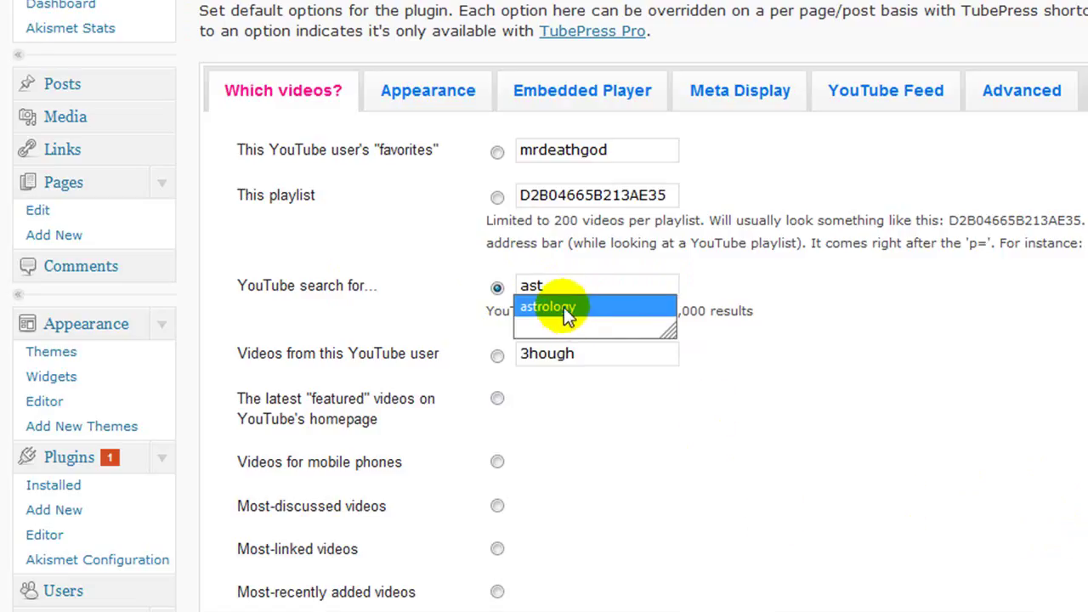
left_click(564, 307)
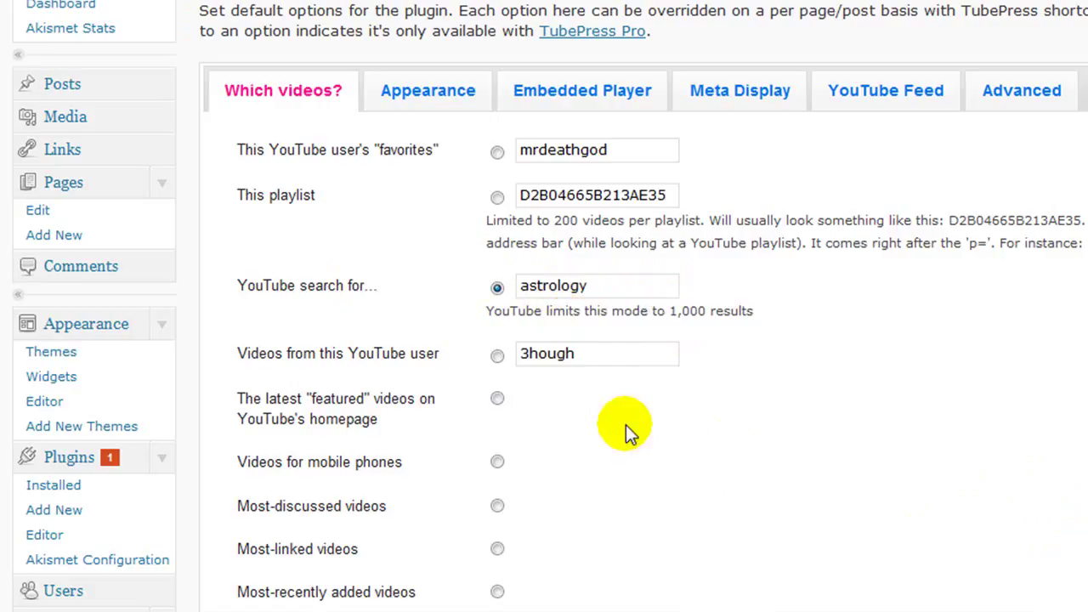
scroll(675, 357, "down", 3)
scroll(676, 357, "down", 2)
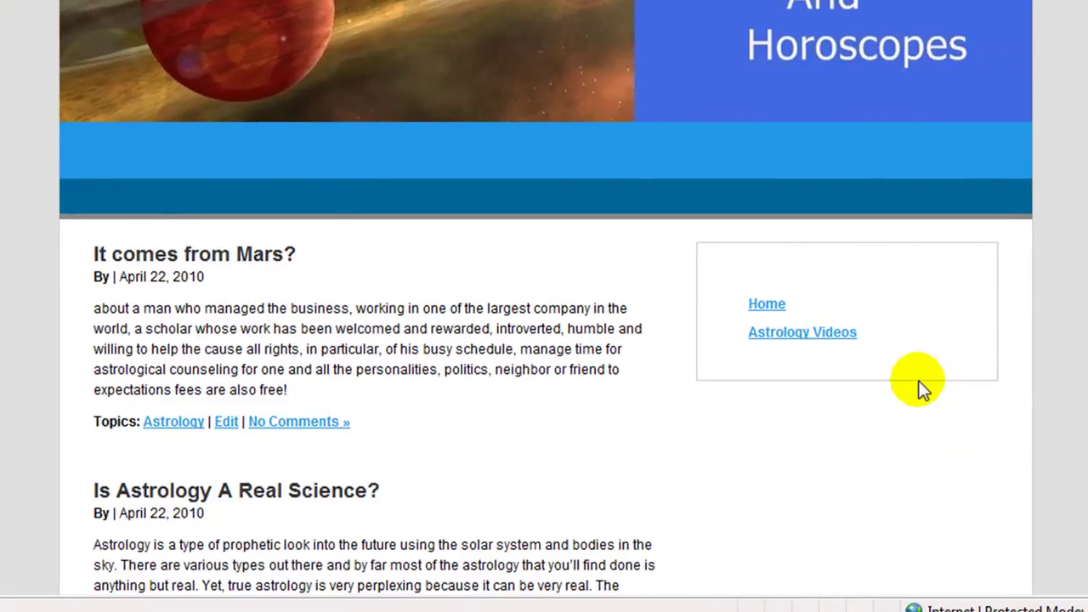
Step: Browse the 15-page TubePress astrology video gallery on Astrology Videos, then return to Home
left_click(790, 335)
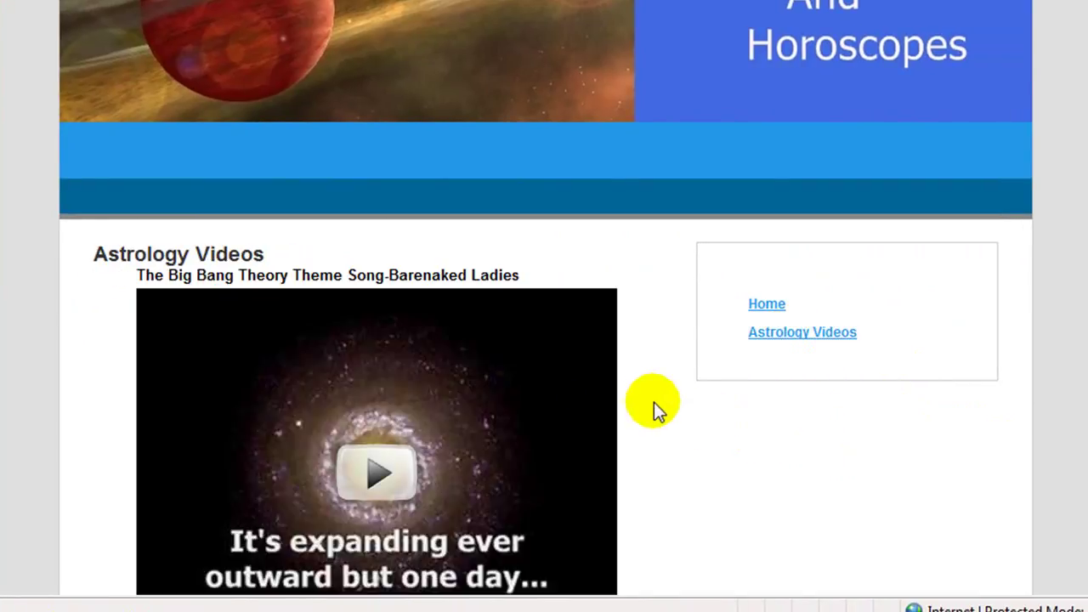
scroll(653, 402, "down", 6)
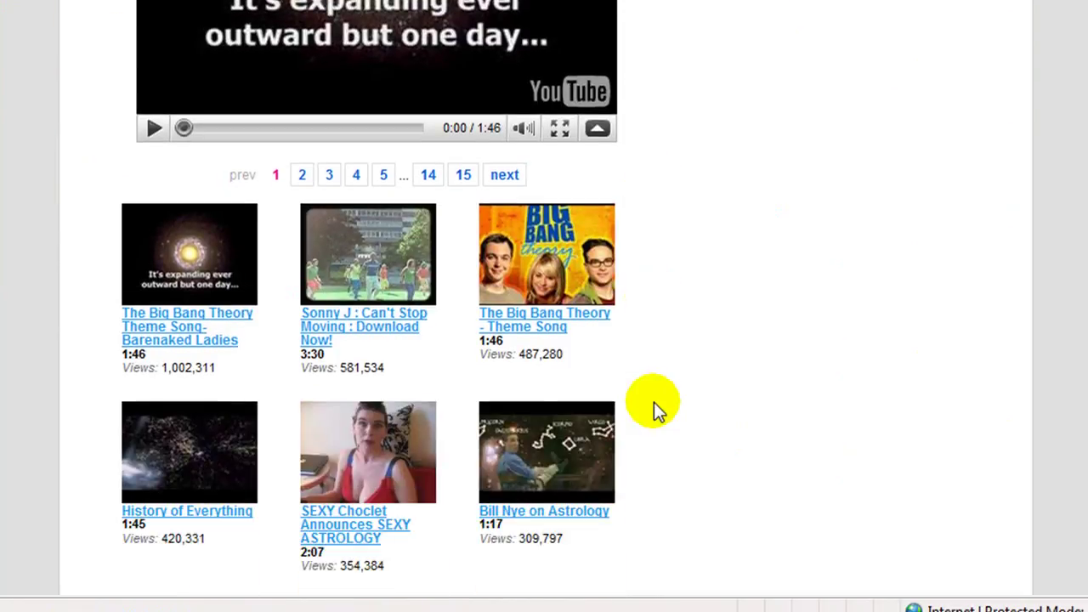
scroll(654, 402, "down", 3)
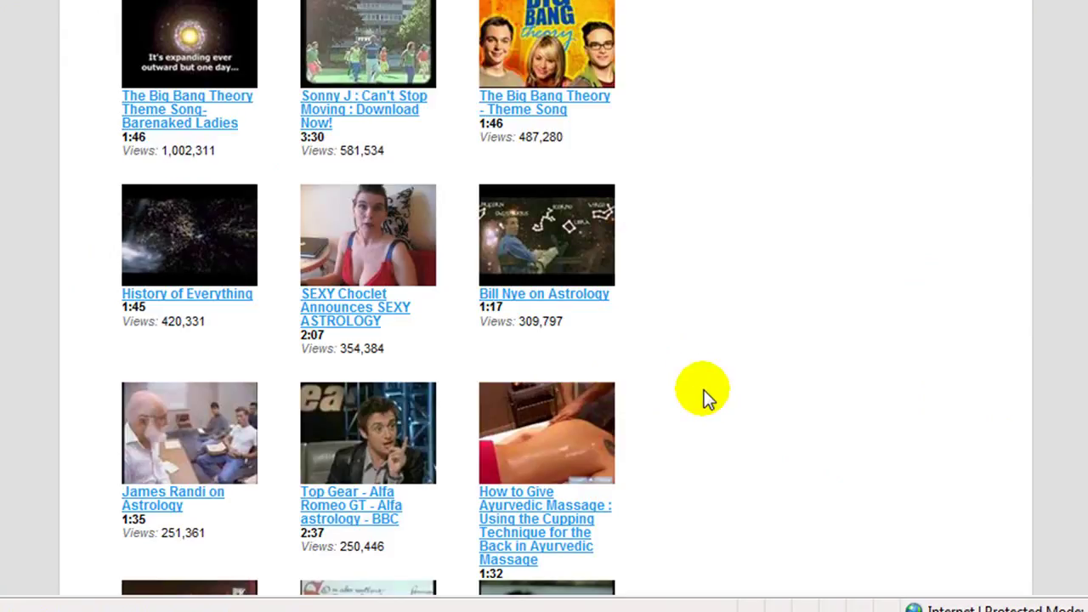
scroll(705, 393, "down", 3)
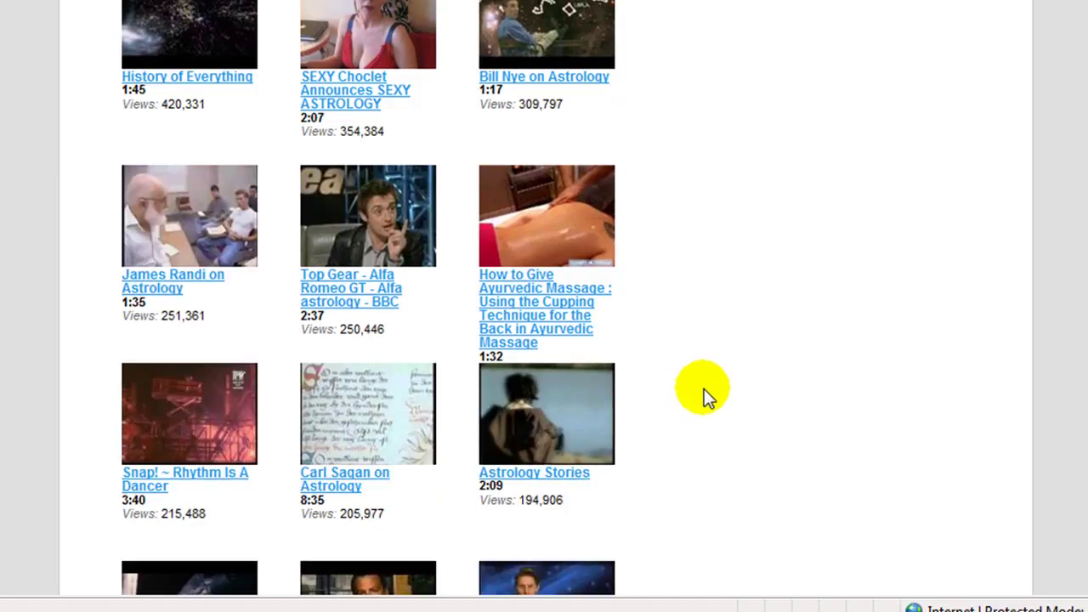
scroll(705, 391, "down", 7)
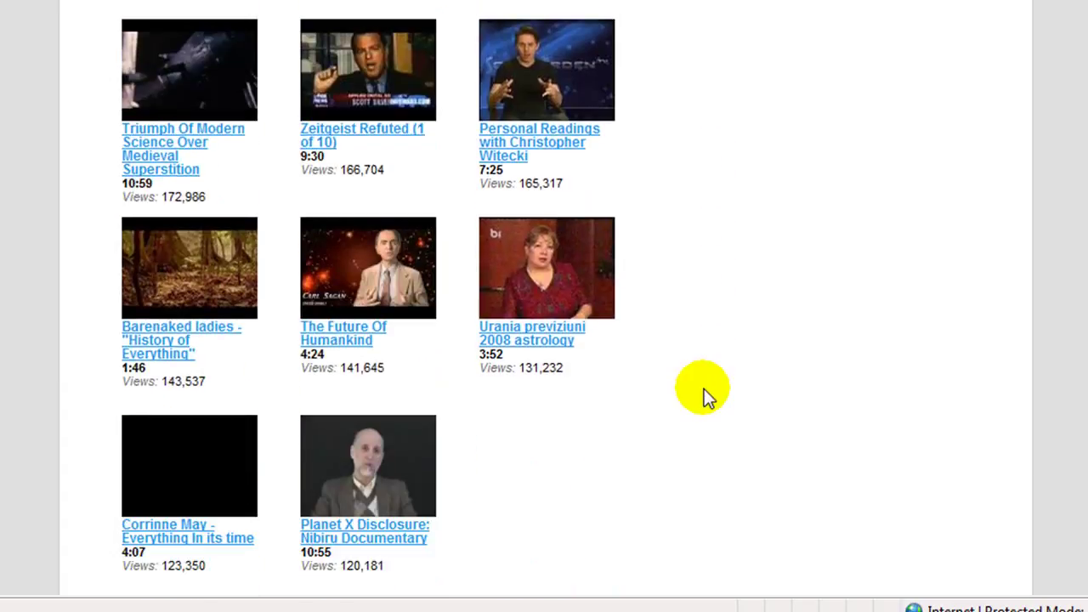
scroll(609, 519, "down", 3)
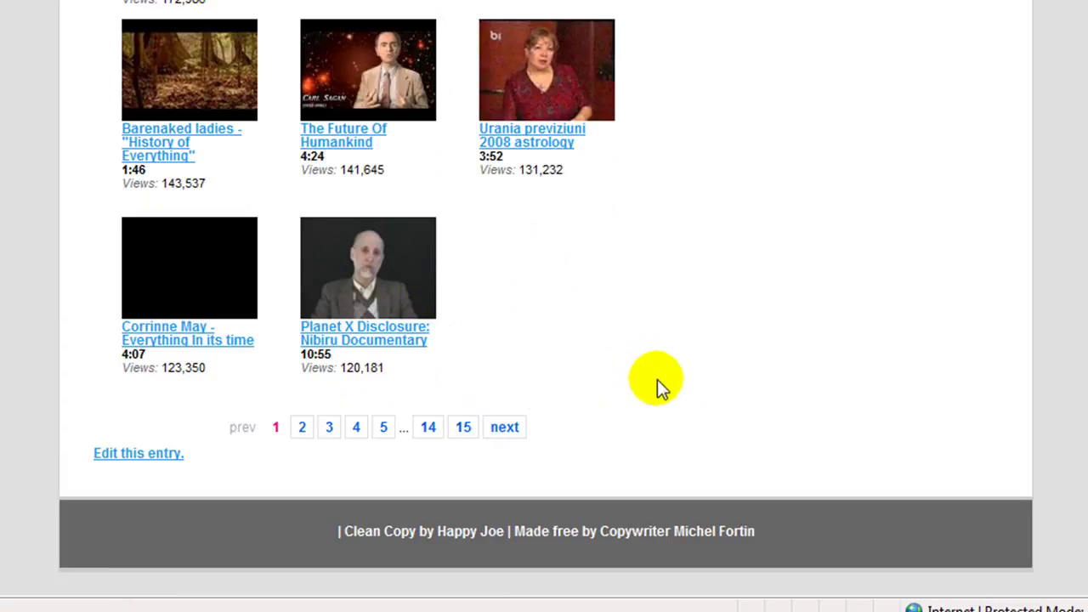
scroll(664, 380, "up", 20)
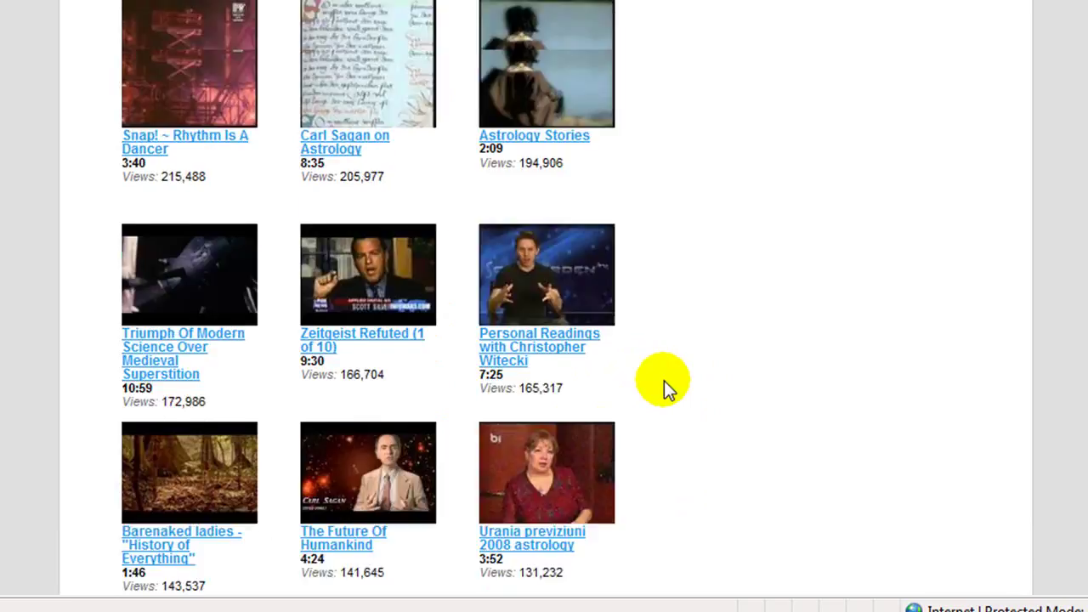
scroll(655, 374, "up", 1)
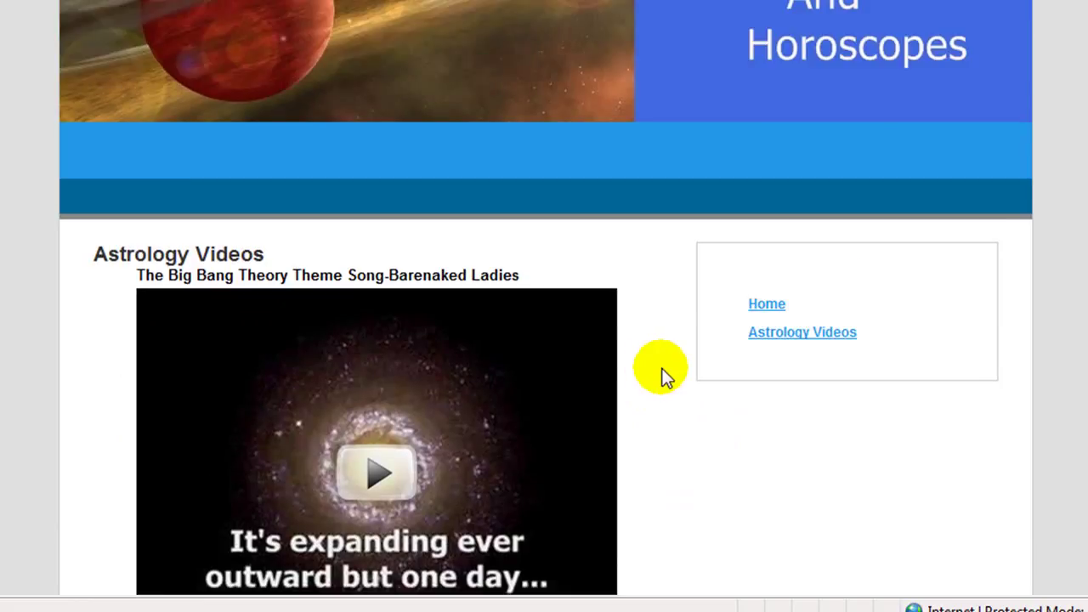
left_click(765, 306)
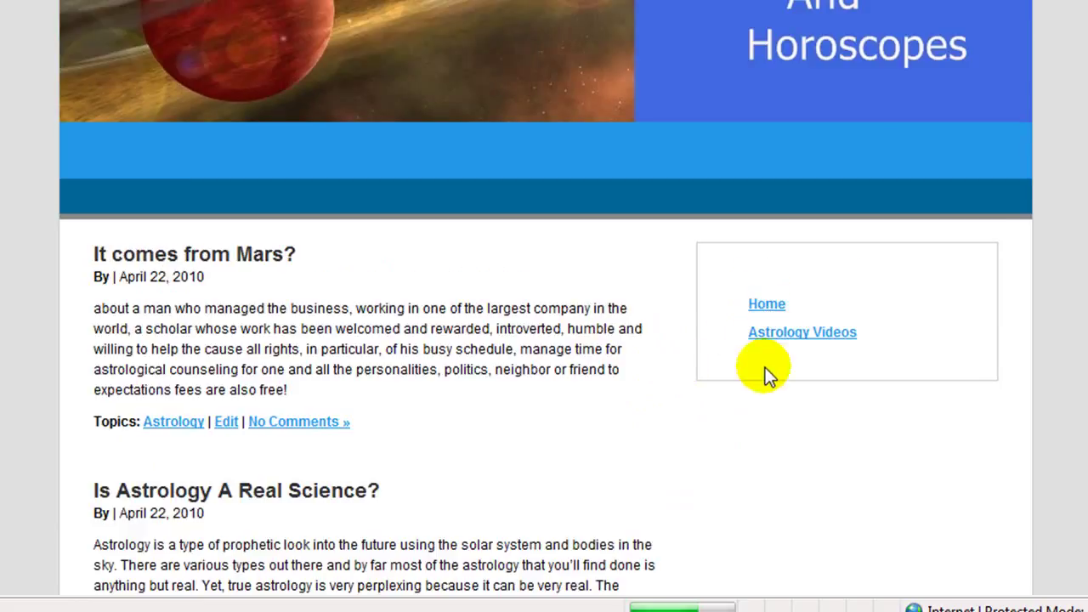
scroll(514, 391, "down", 3)
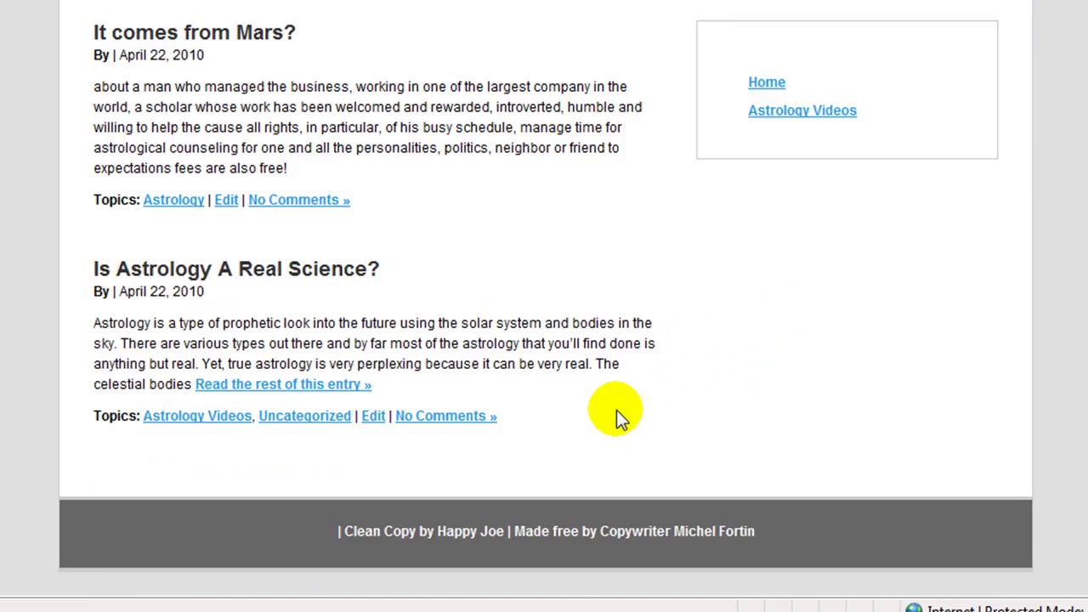
Step: Open 'Is Astrology A Real Science?' in the Edit Post screen and review its body
left_click(374, 416)
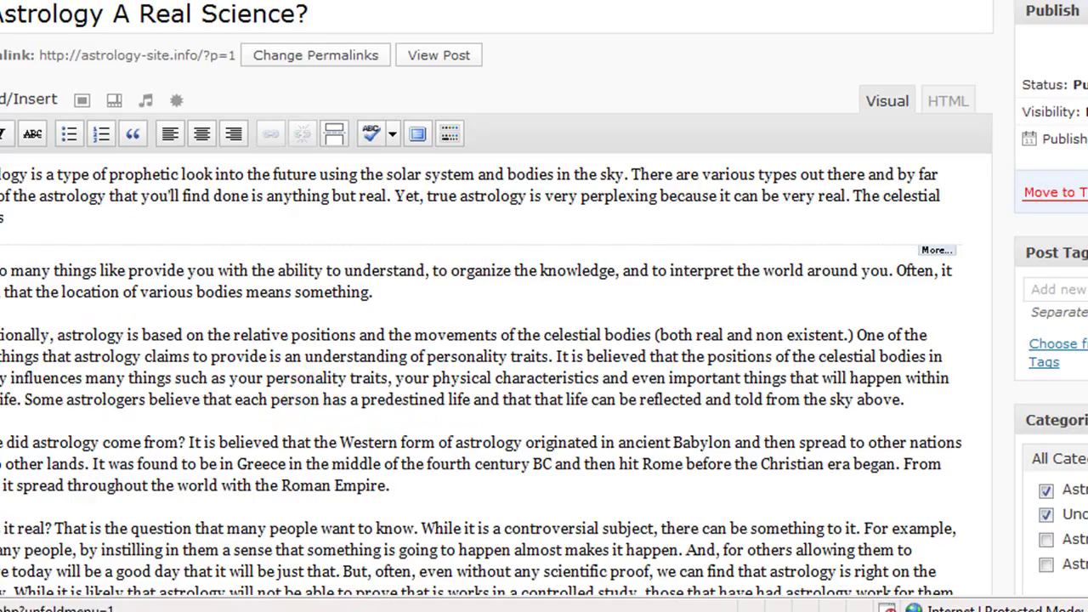
scroll(493, 340, "down", 6)
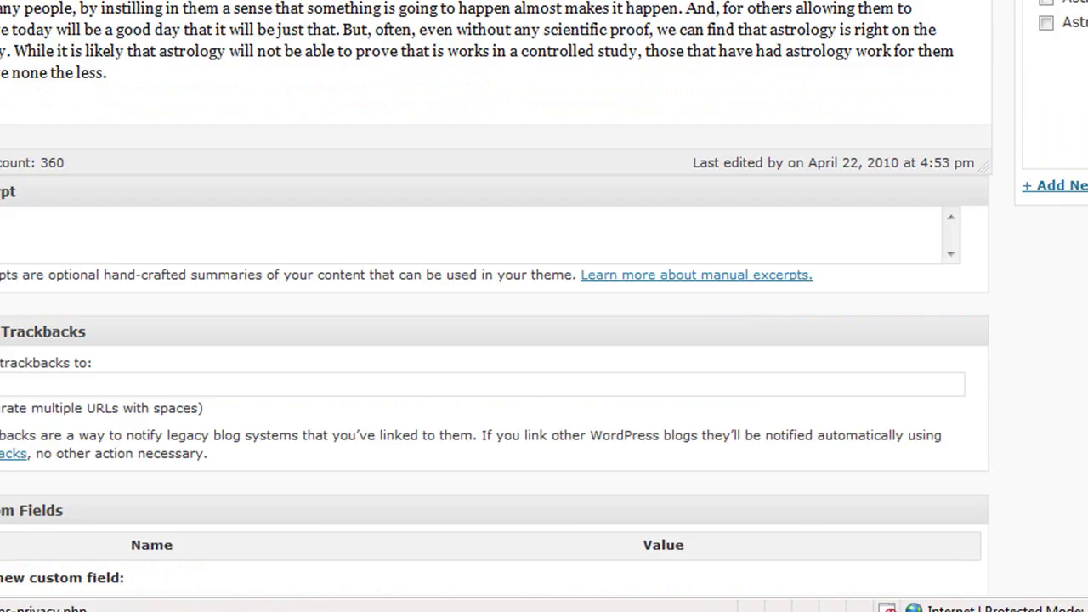
scroll(493, 340, "down", 3)
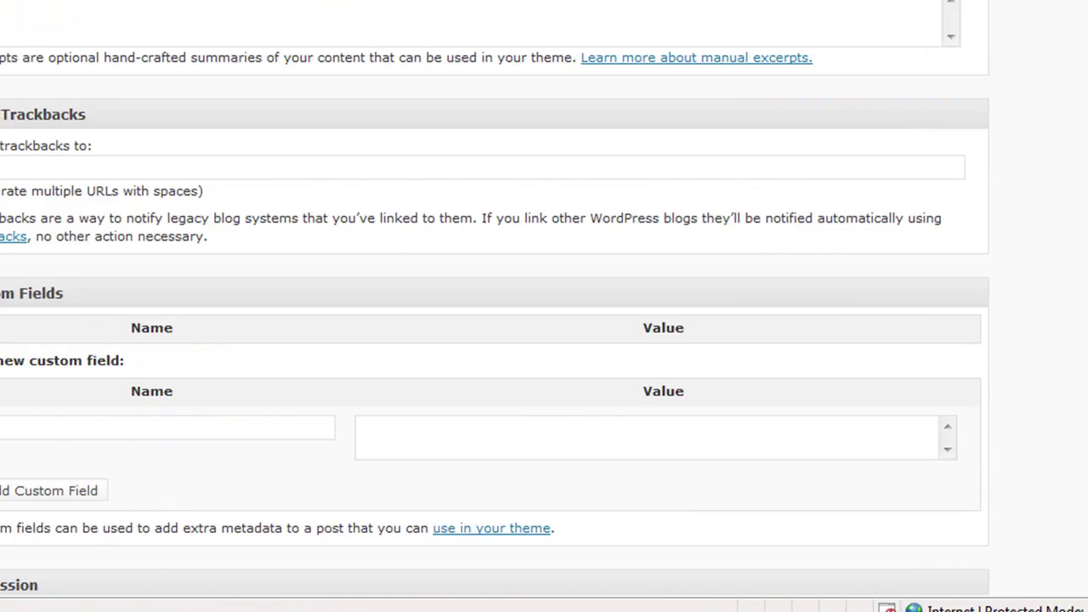
scroll(493, 340, "up", 4)
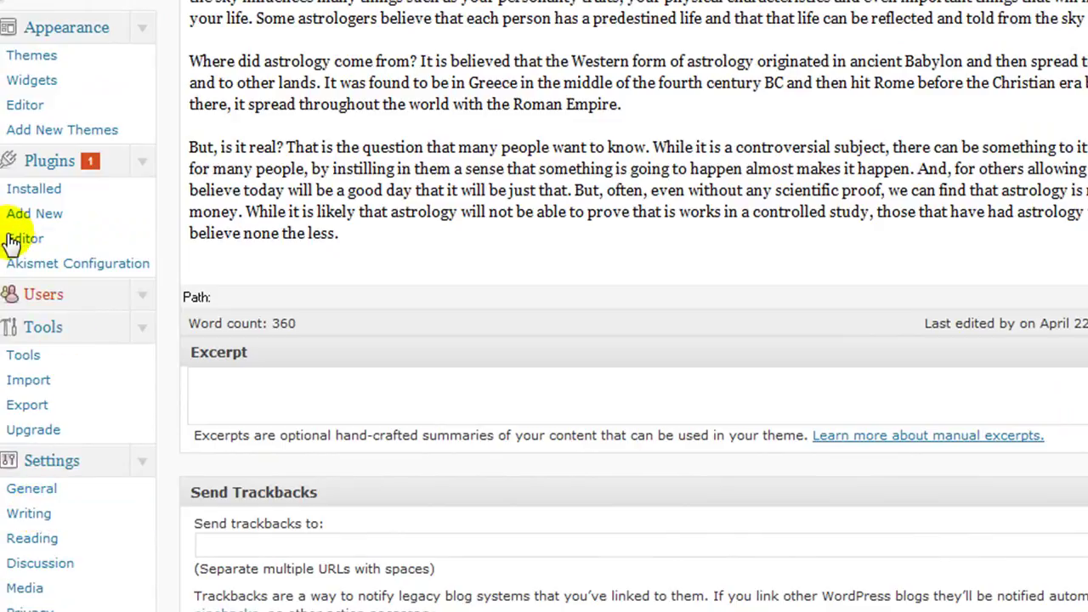
Step: Go to the plugin Upload form under Plugins > Add New and browse for a zip file
left_click(28, 218)
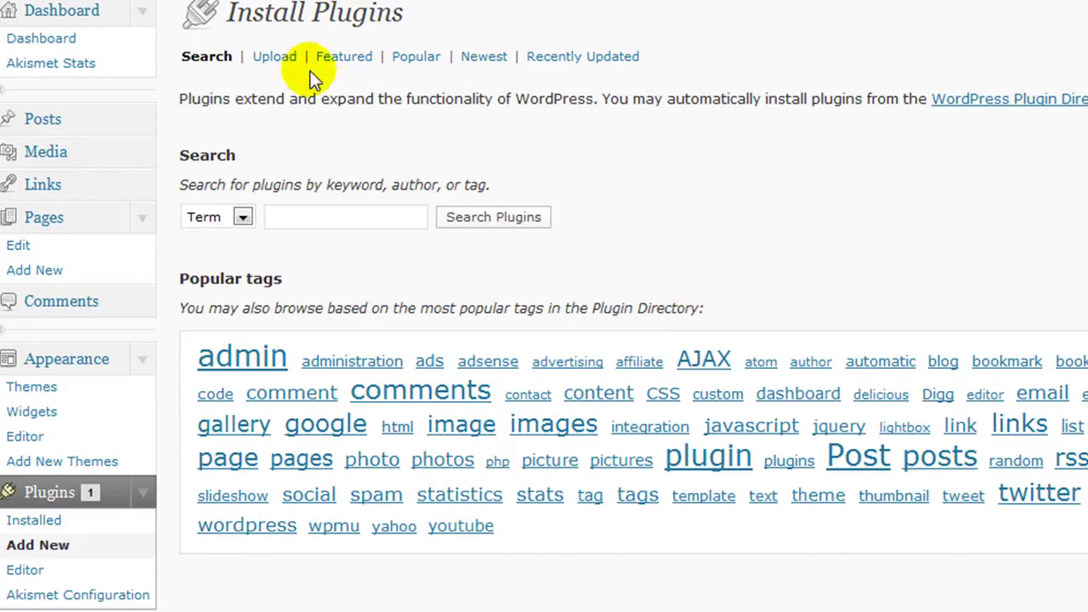
left_click(275, 57)
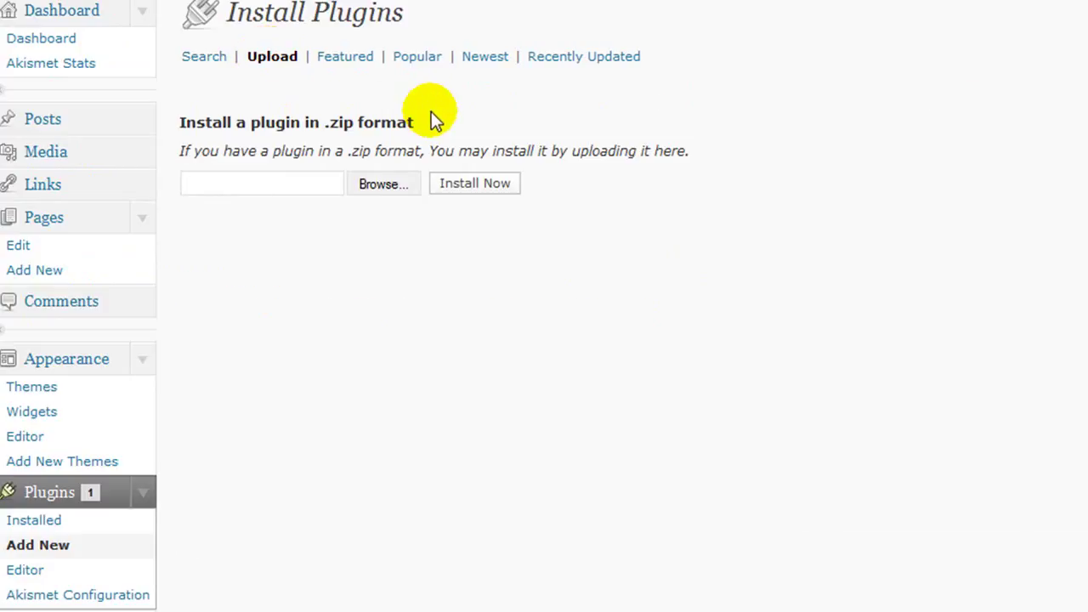
left_click(374, 184)
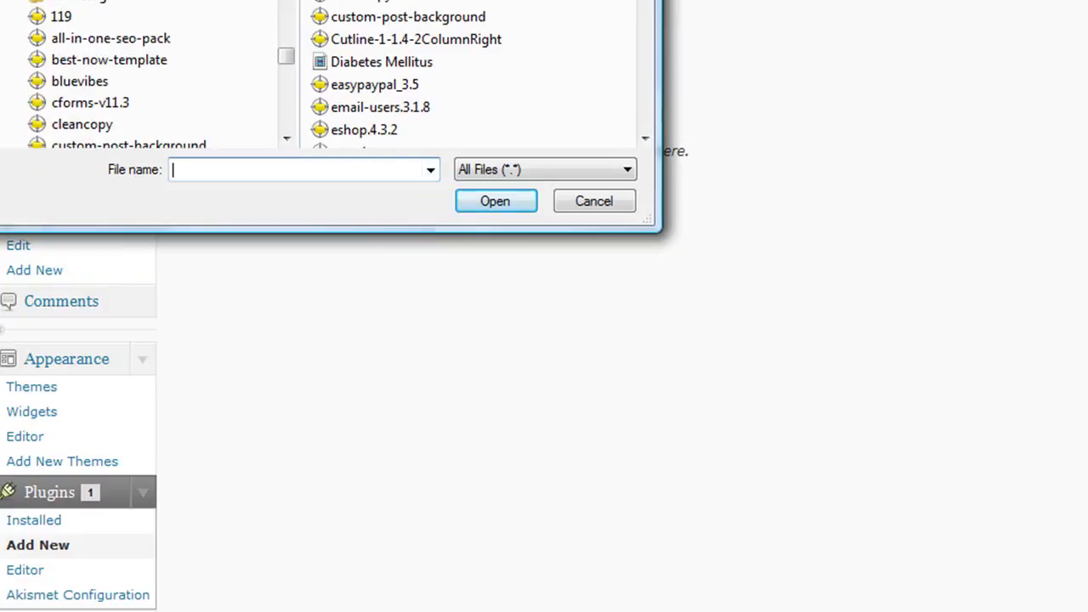
left_click_drag(153, 0, 483, 38)
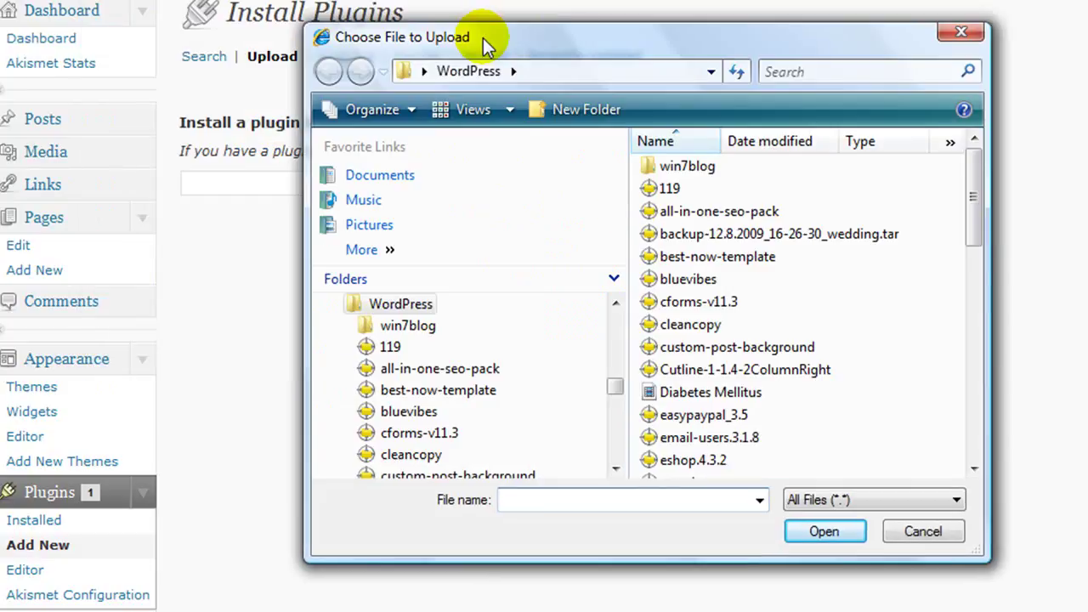
left_click(974, 471)
left_click(974, 470)
left_click(974, 470)
left_click(974, 470)
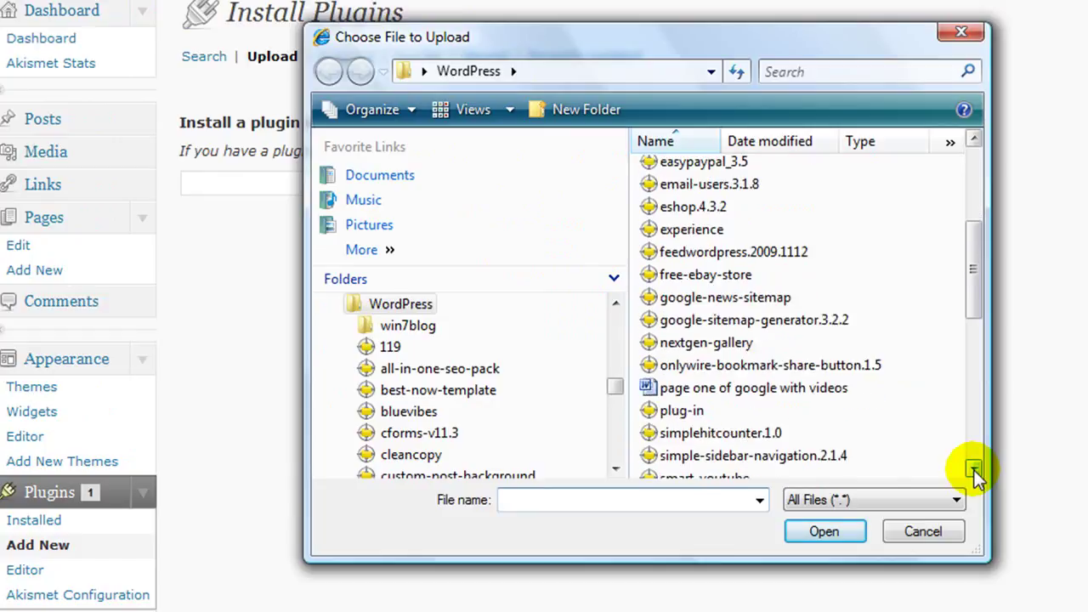
left_click(974, 470)
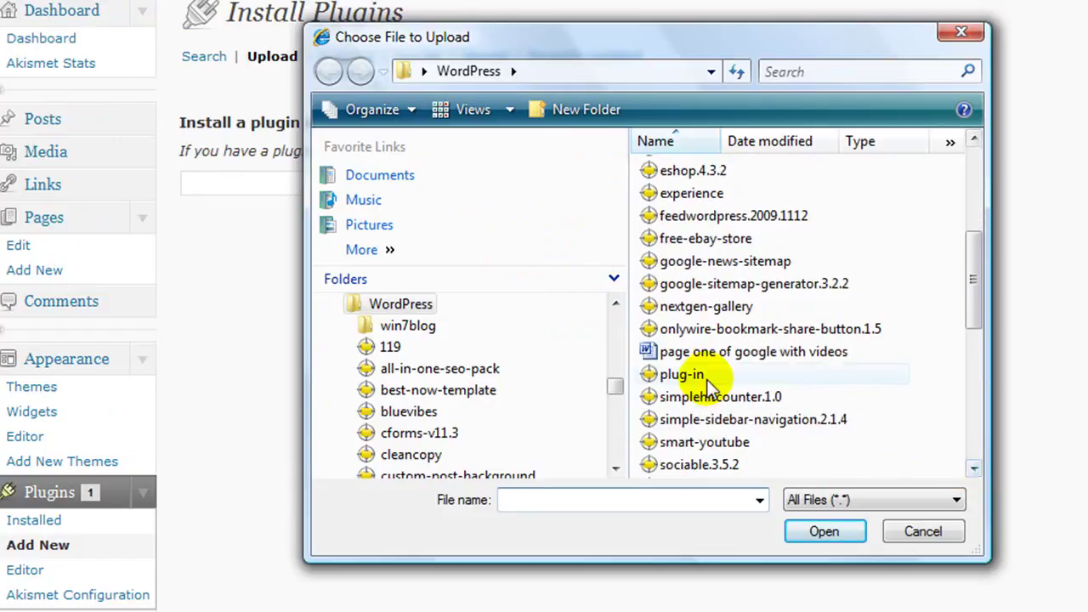
Step: Upload simplehitcounter.1.0.zip, install it, and start activating the plugin
left_click(723, 396)
left_click(818, 533)
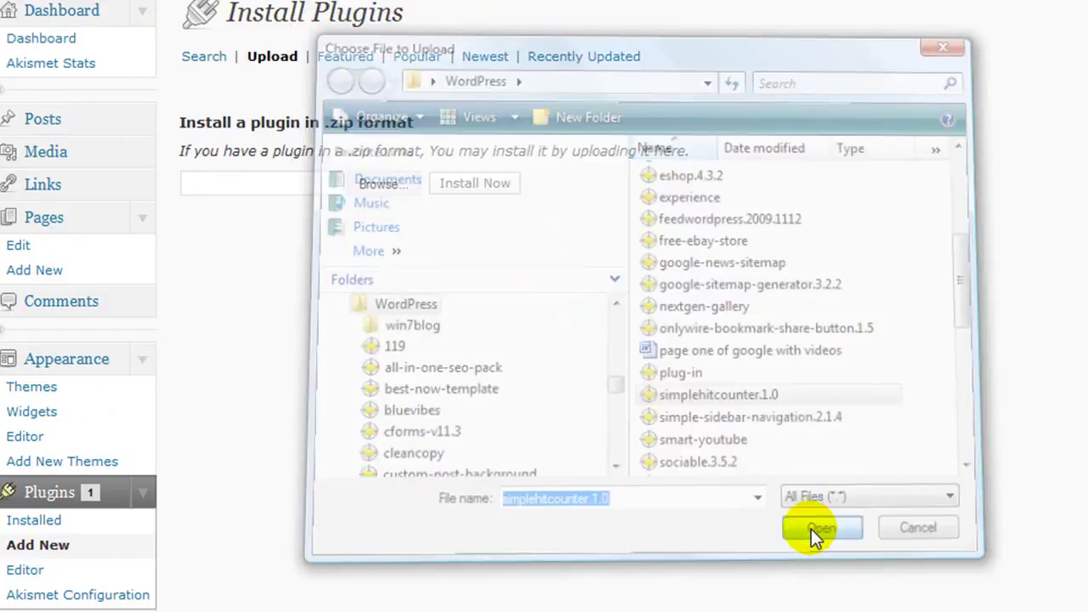
left_click(461, 186)
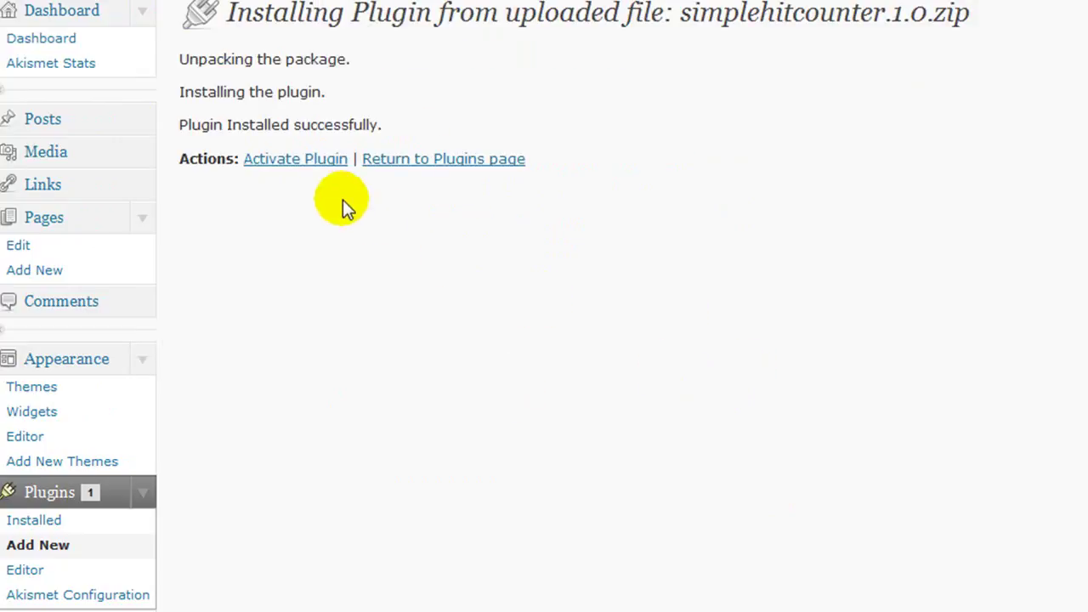
left_click(300, 160)
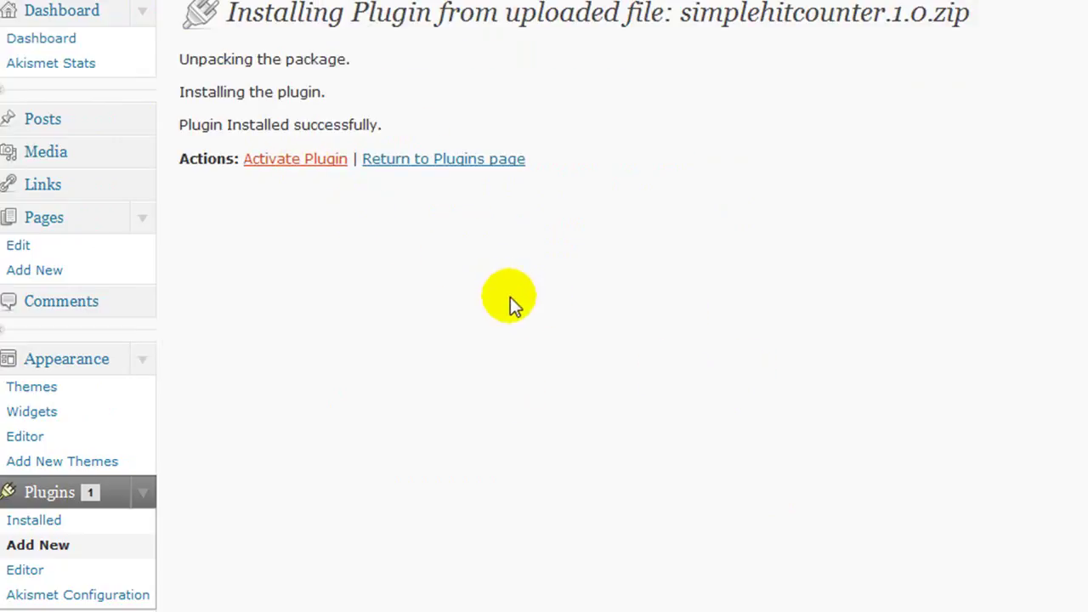
Step: Copy the <?= simplehitcounter_hit(); ?> code line from the plugin's comment page
scroll(459, 365, "down", 3)
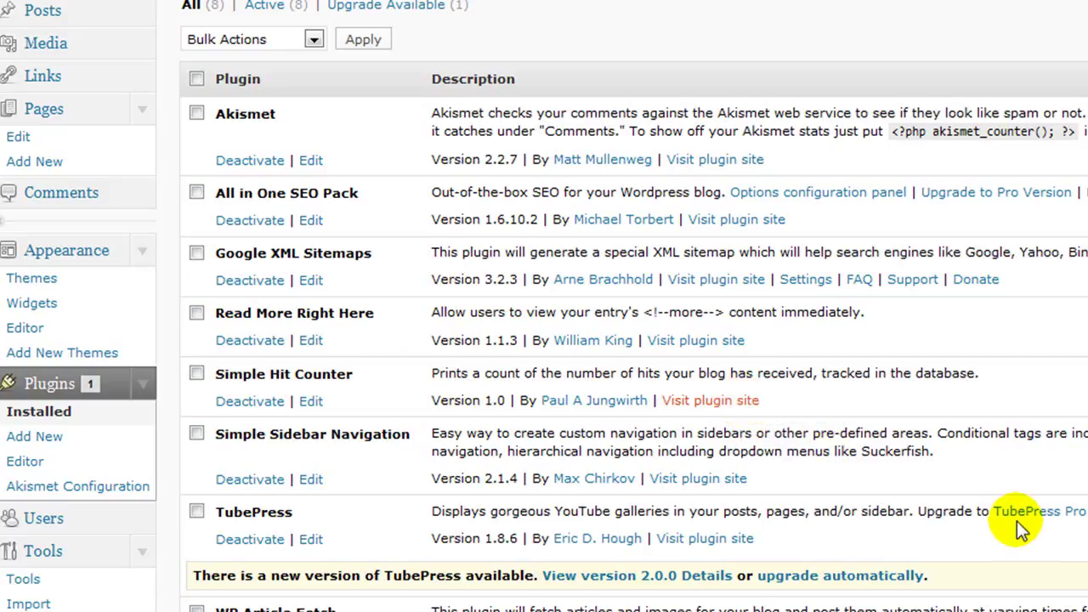
scroll(995, 515, "down", 7)
scroll(992, 516, "down", 5)
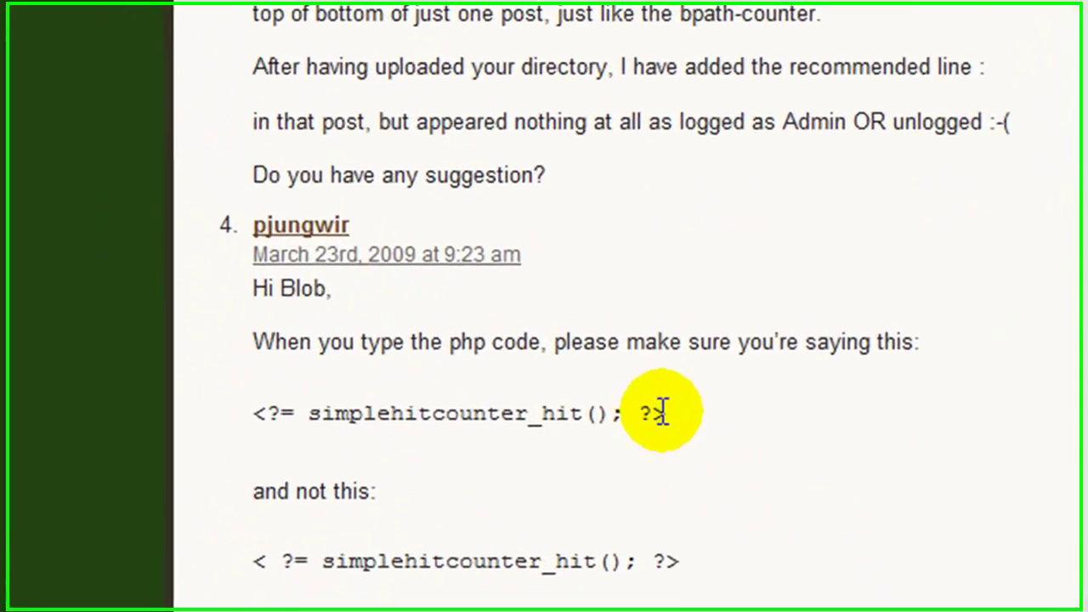
left_click_drag(625, 376, 418, 374)
left_click_drag(348, 406, 255, 416)
key("ctrl+c")
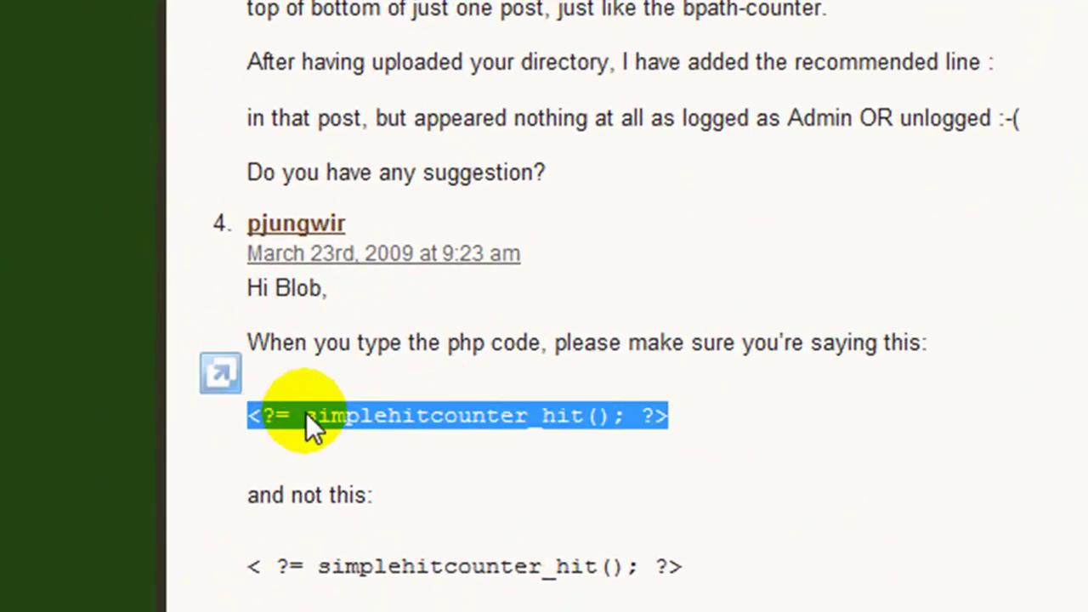
right_click(306, 412)
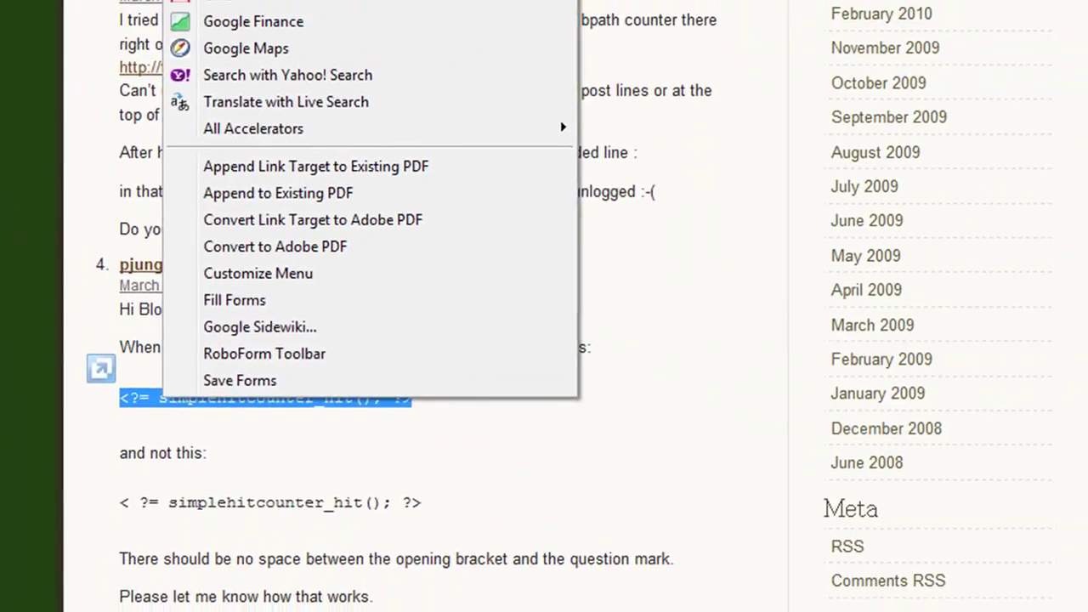
key("Escape")
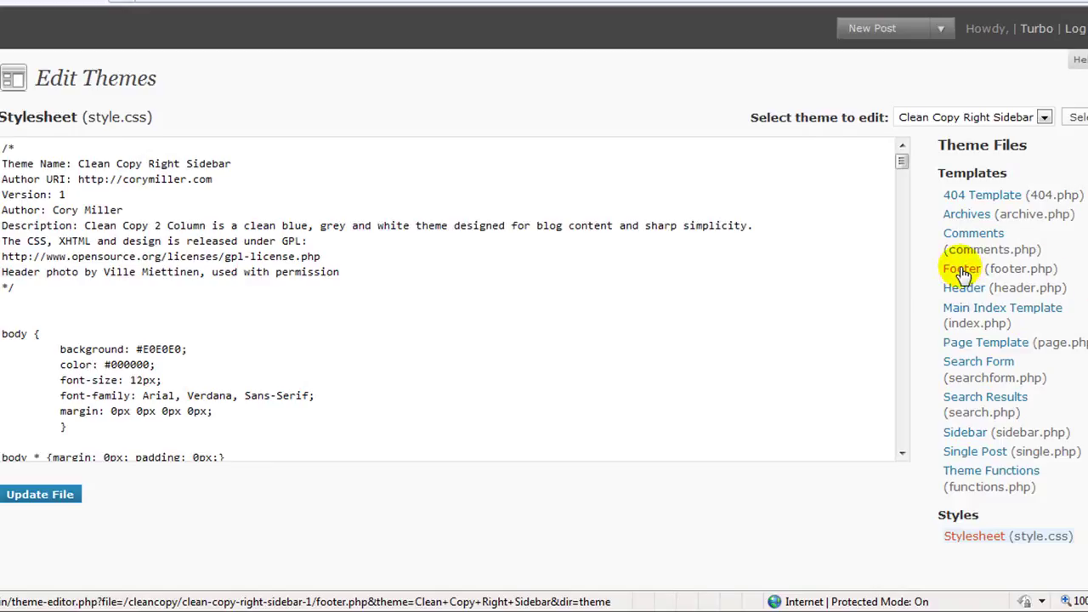
Step: Paste <?= simplehitcounter_hit(); ?> after the credits link in footer.php, save, and view the front page
left_click(963, 270)
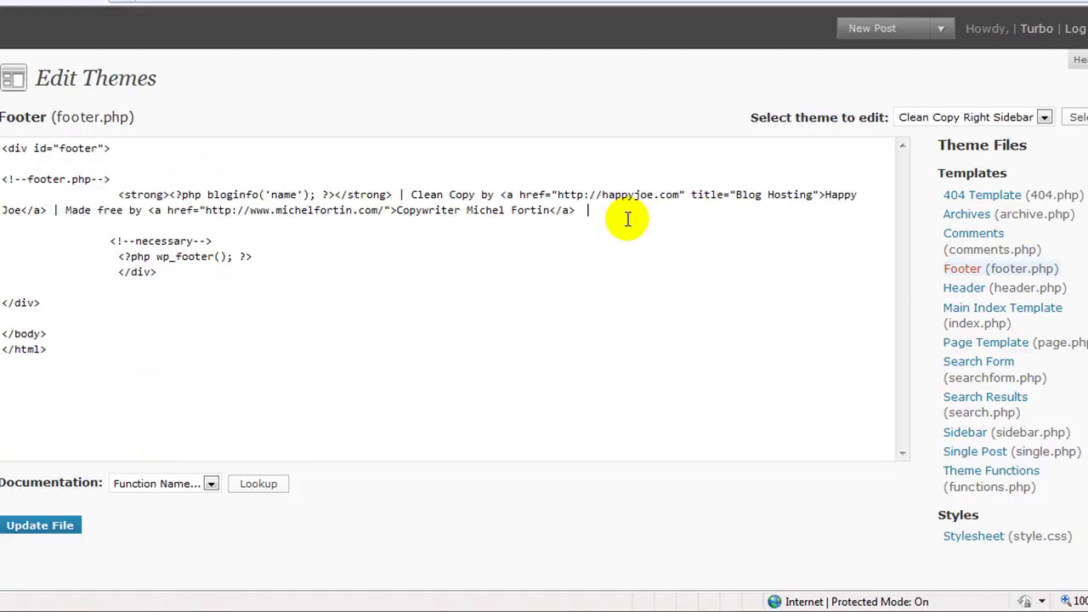
key("ctrl+v")
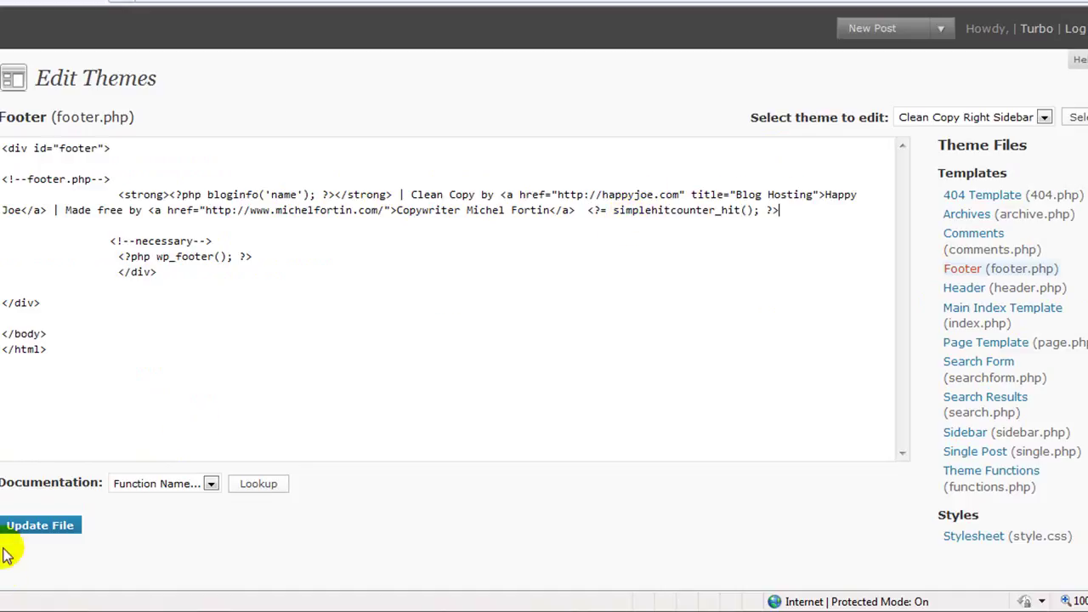
left_click(21, 528)
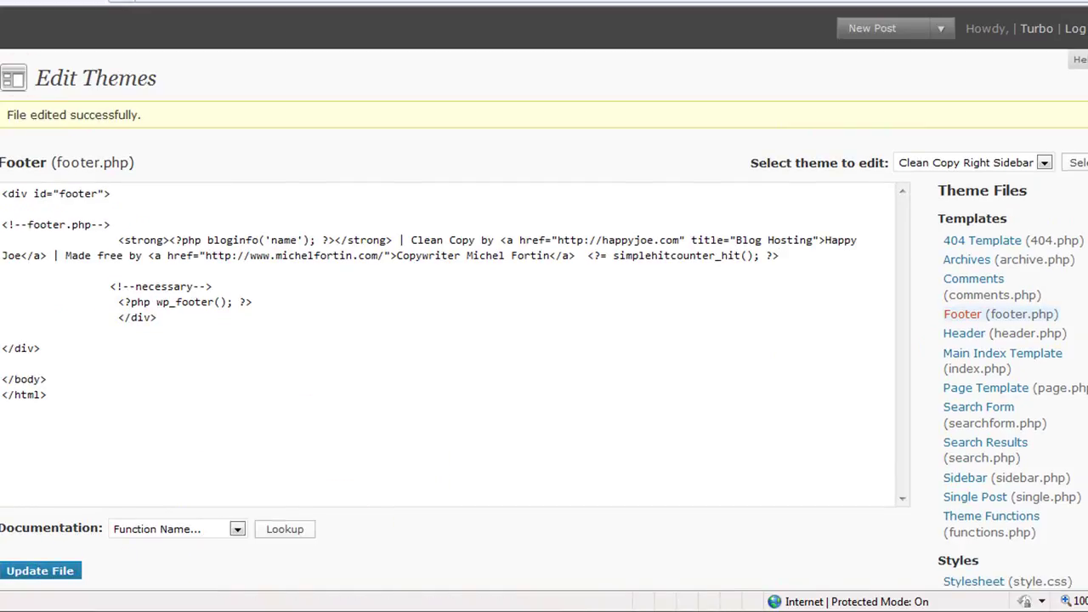
key("ctrl+Tab")
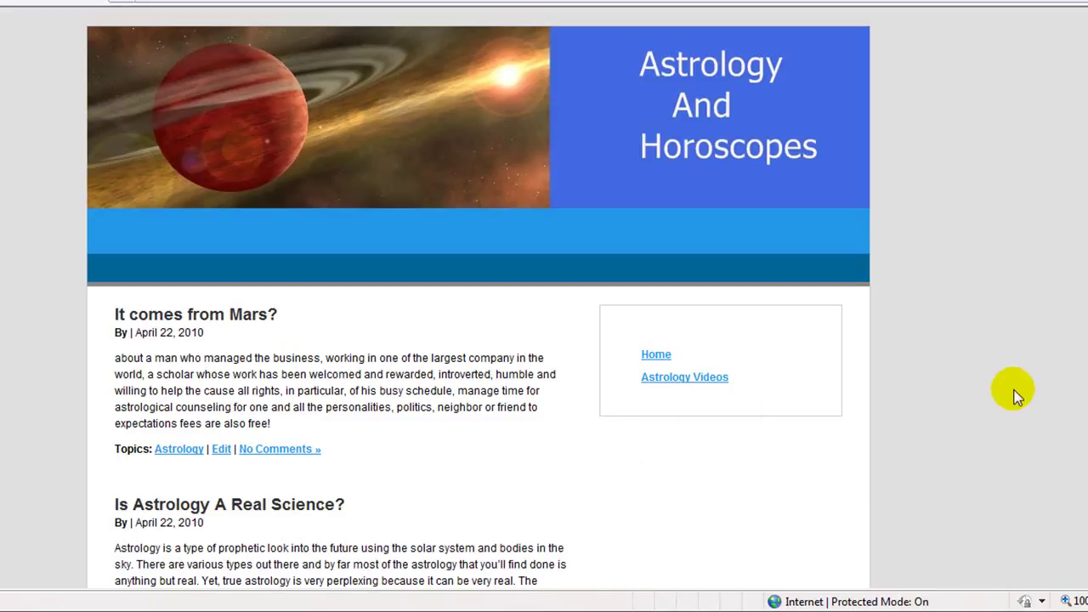
Step: Reload the front page to raise the footer hit counter to 4, then edit 'It comes from Mars?'
scroll(1078, 287, "down", 3)
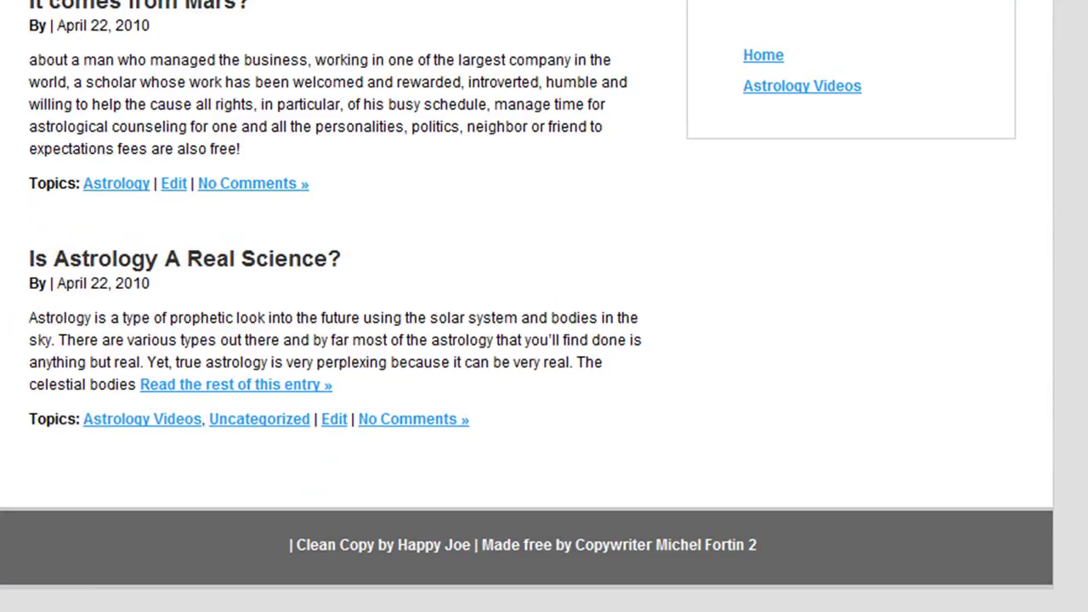
key("F5")
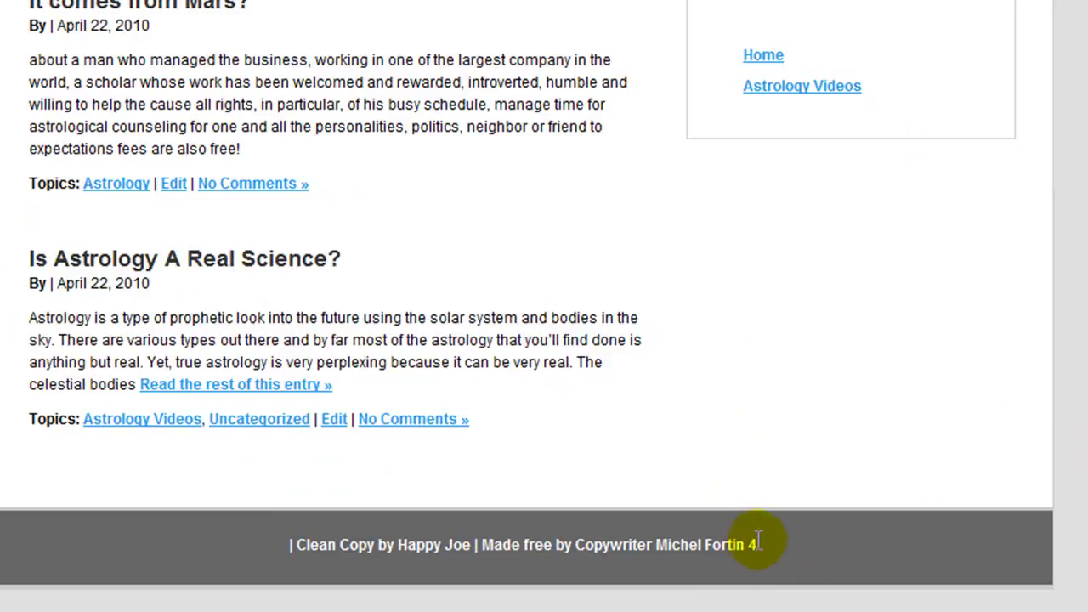
scroll(766, 538, "up", 3)
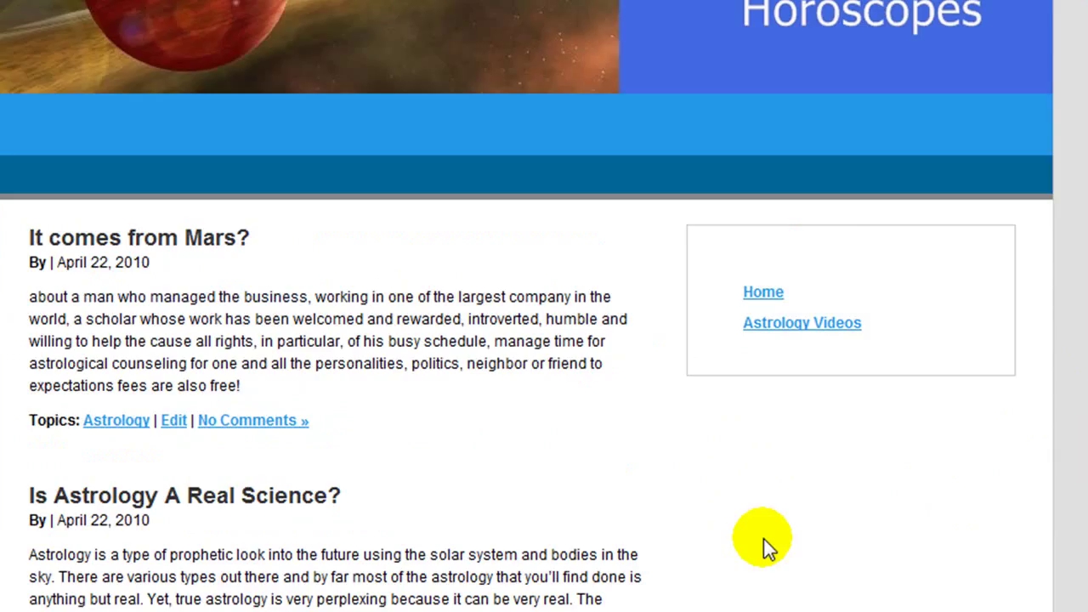
left_click(173, 421)
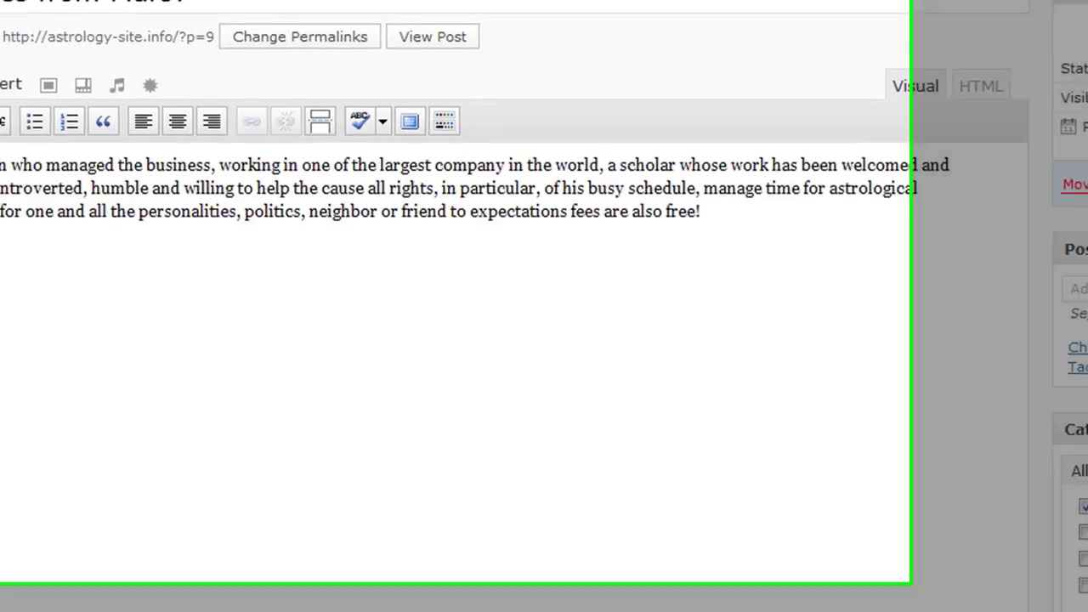
Step: Open the plugin Upload form and browse for a plugin zip file
scroll(141, 535, "down", 3)
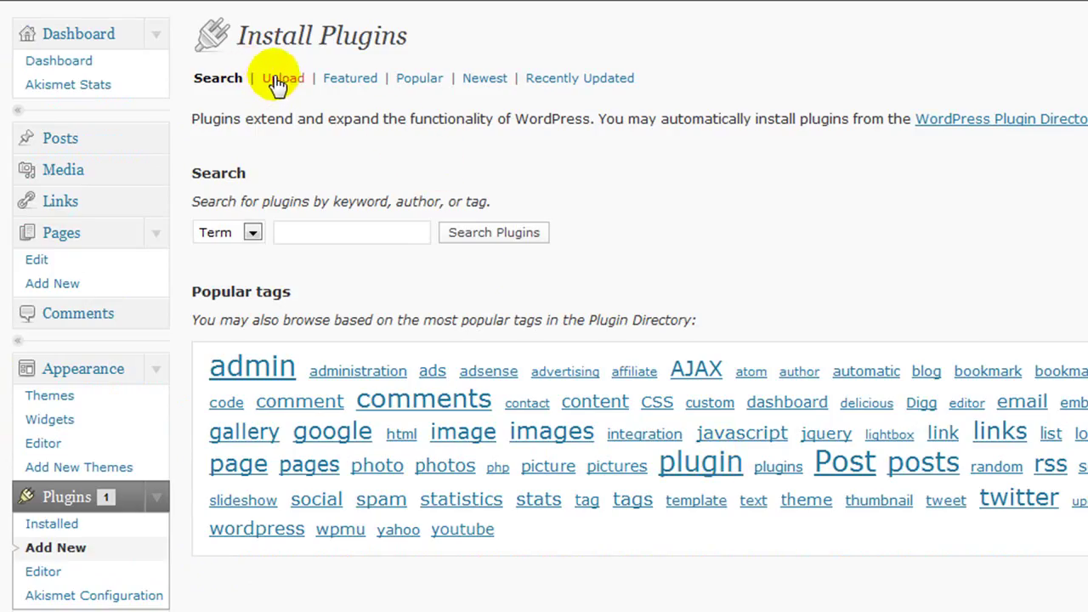
left_click(278, 78)
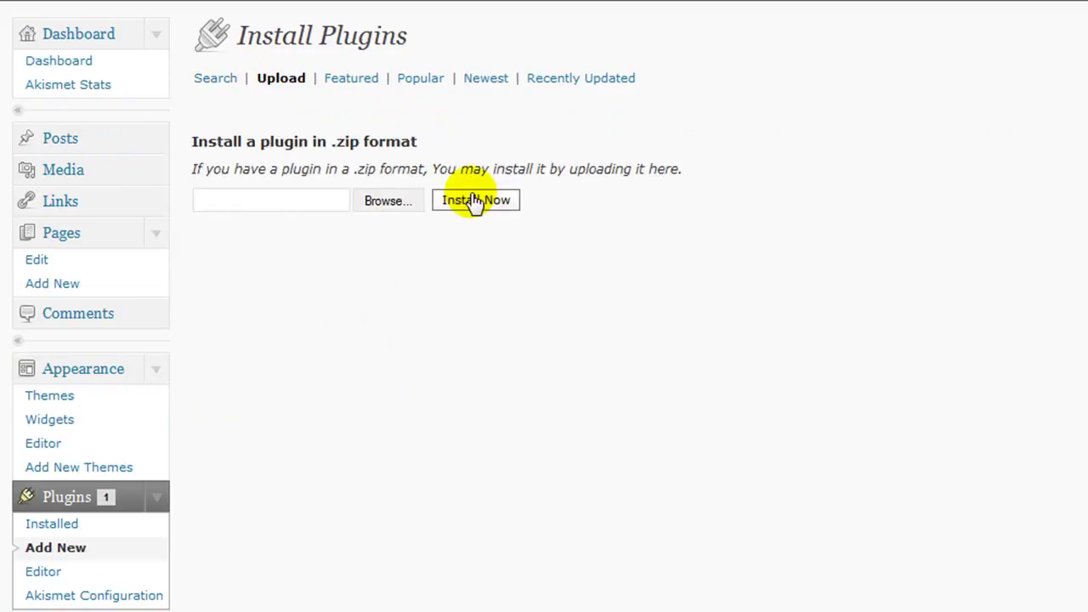
left_click(395, 201)
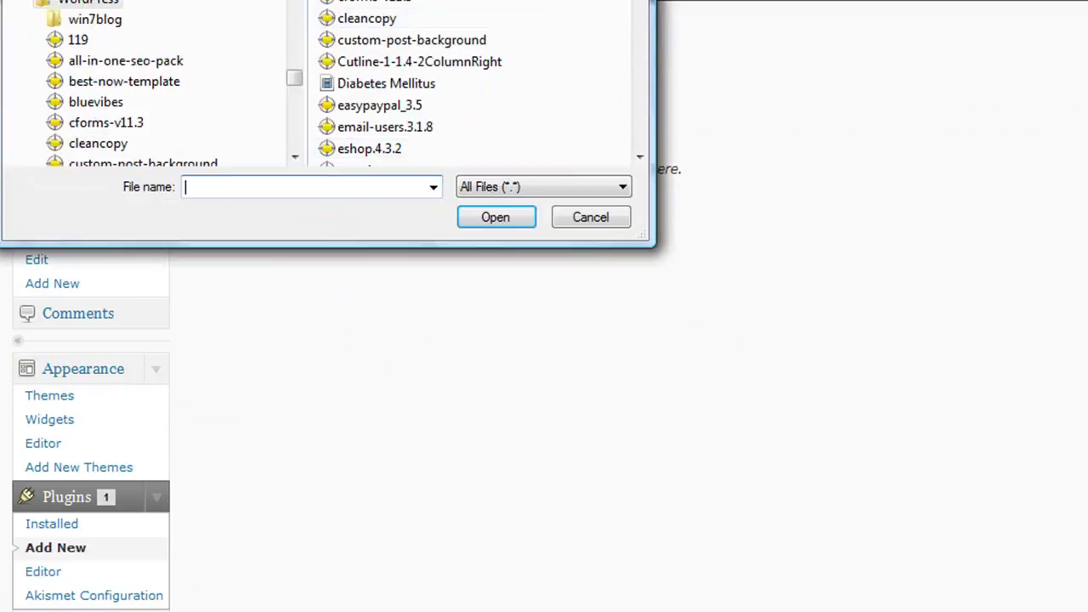
left_click_drag(326, 0, 561, 100)
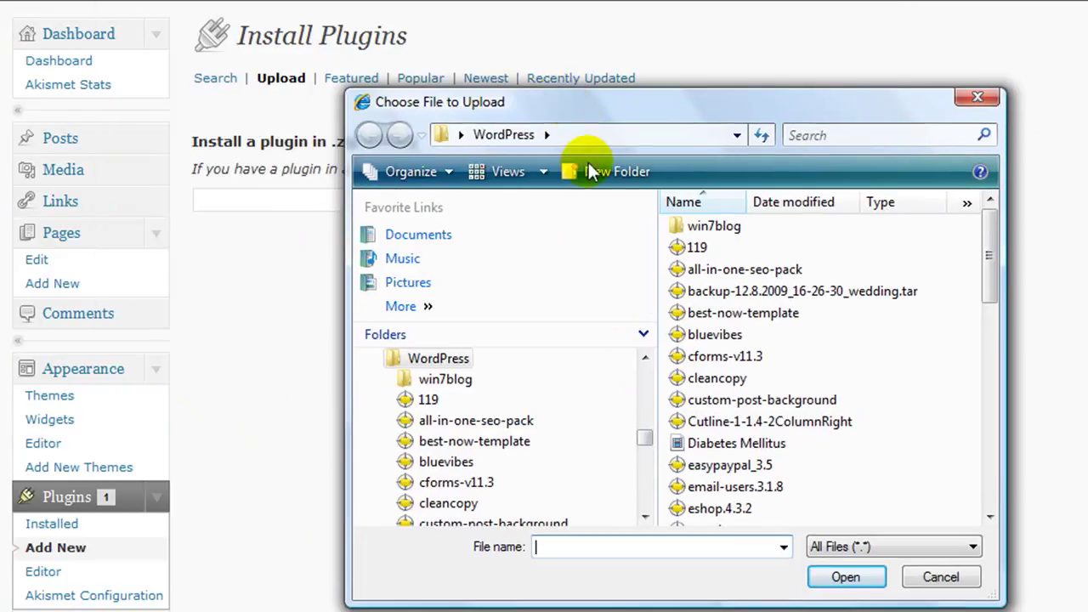
scroll(991, 519, "down", 3)
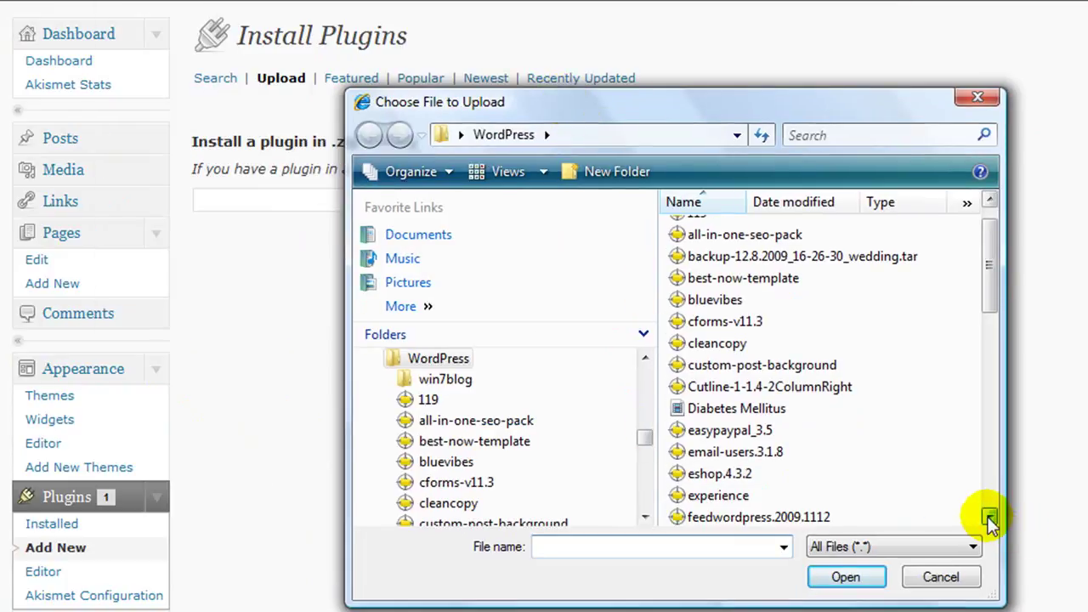
left_click(991, 519)
left_click(991, 518)
left_click(990, 519)
left_click(990, 518)
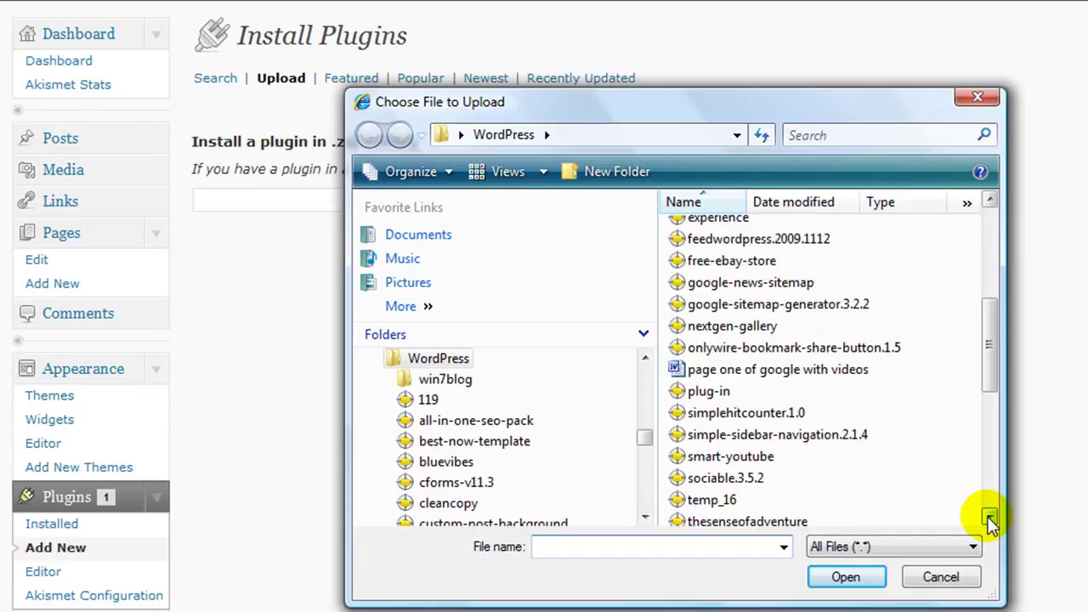
left_click(990, 519)
Step: Upload and install the tinymce-advanced.3.2.7 plugin package
left_click(752, 513)
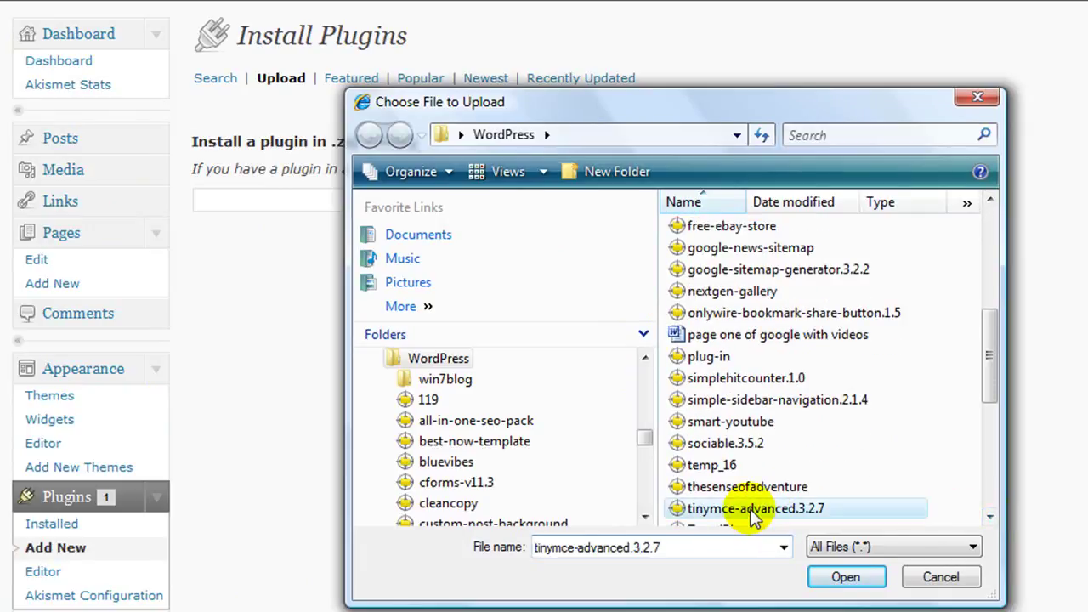
left_click(846, 578)
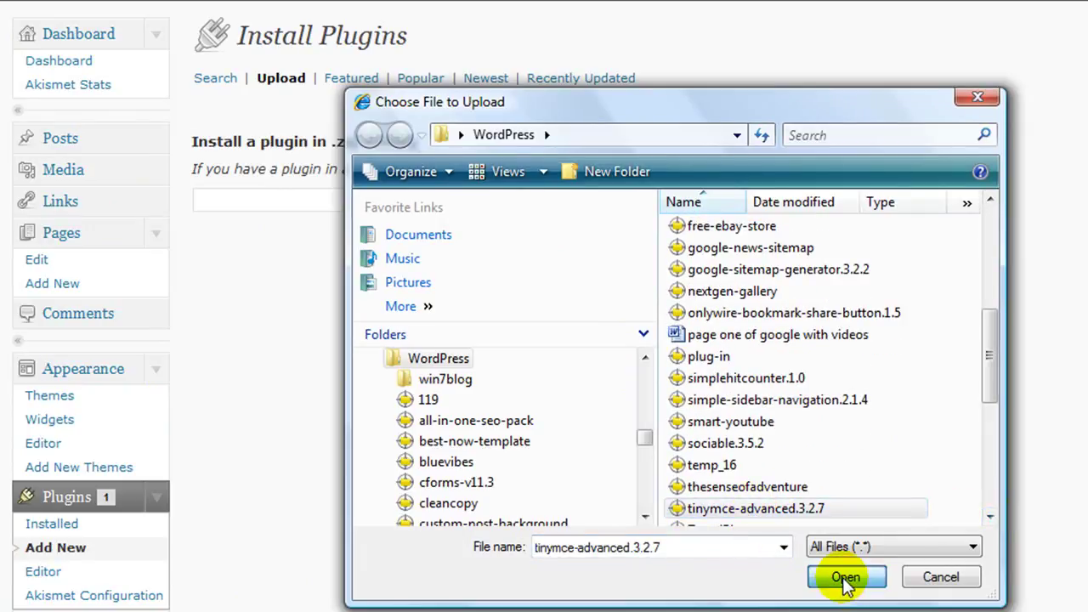
left_click(478, 201)
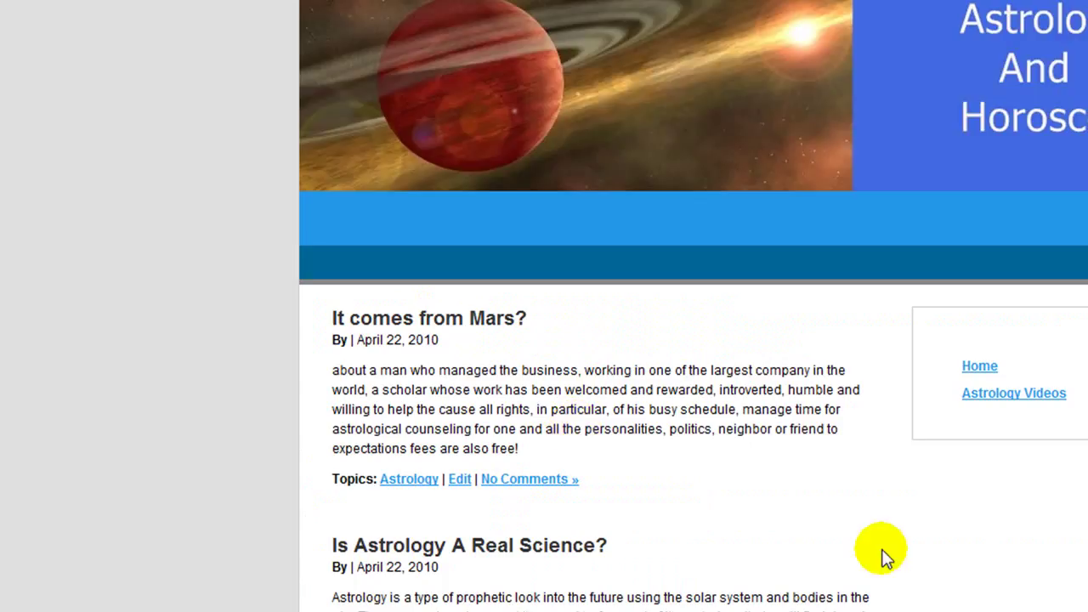
Step: Open 'It comes from Mars?' in the editor and reveal TinyMCE Advanced's second toolbar row via Kitchen Sink
scroll(705, 493, "down", 2)
left_click(459, 375)
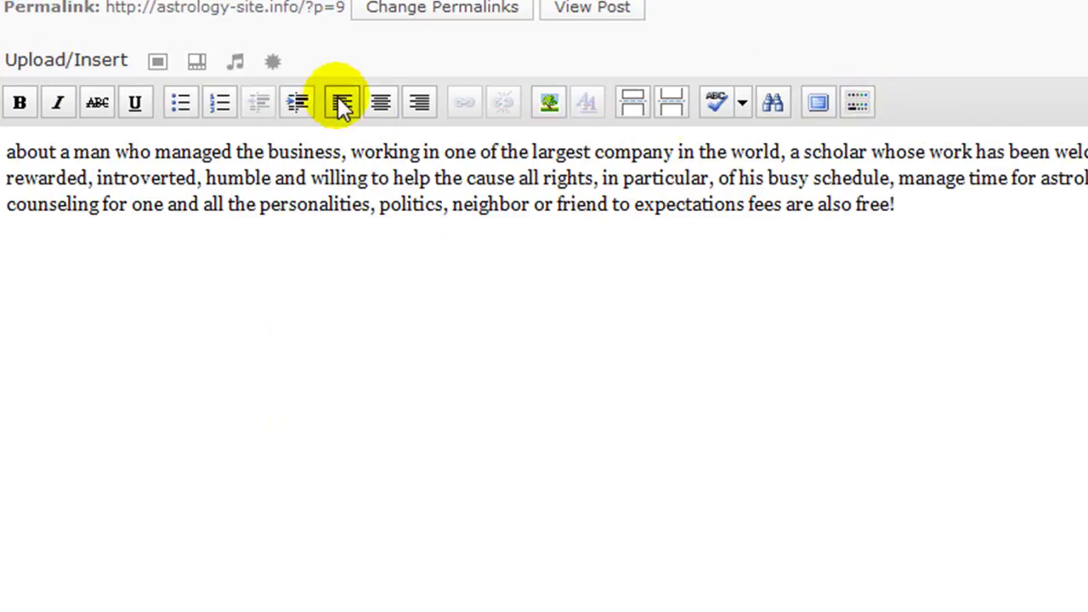
left_click(857, 103)
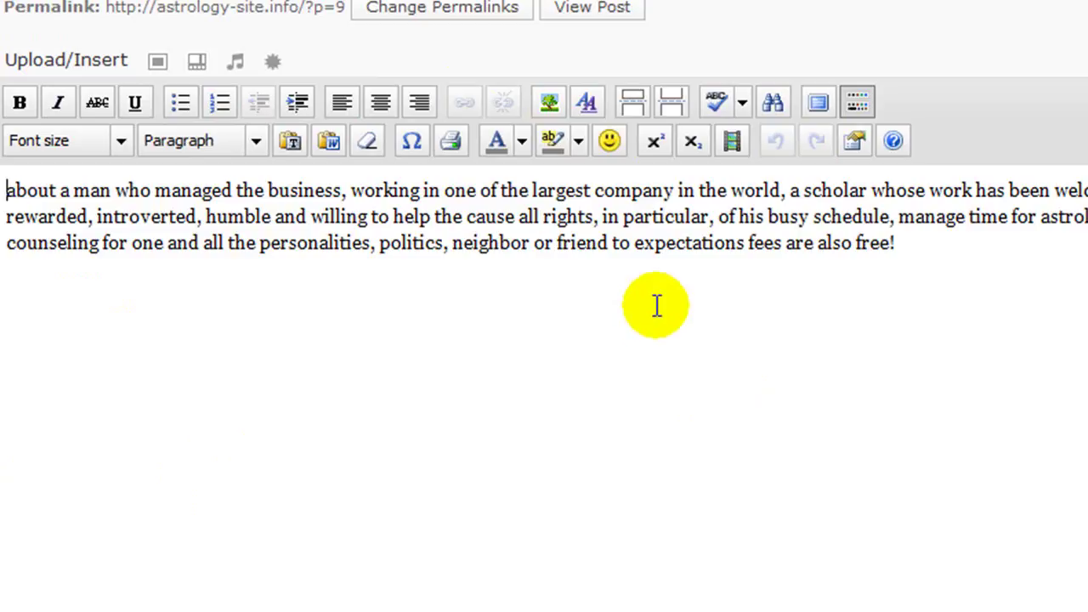
scroll(428, 377, "down", 5)
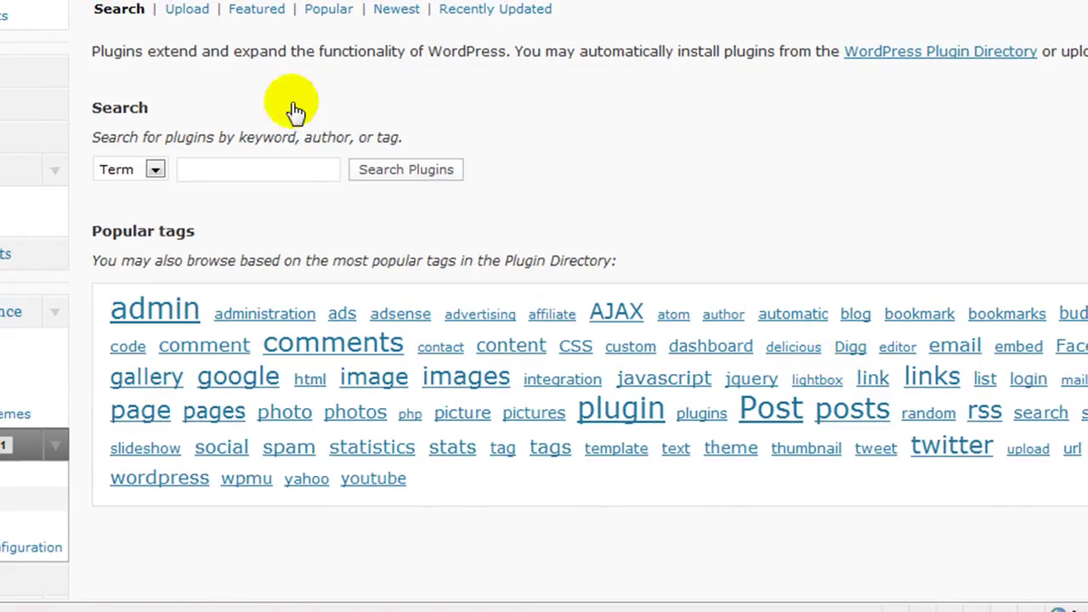
Step: Submit the plugin Upload form with Install Now without selecting a zip file
left_click(183, 9)
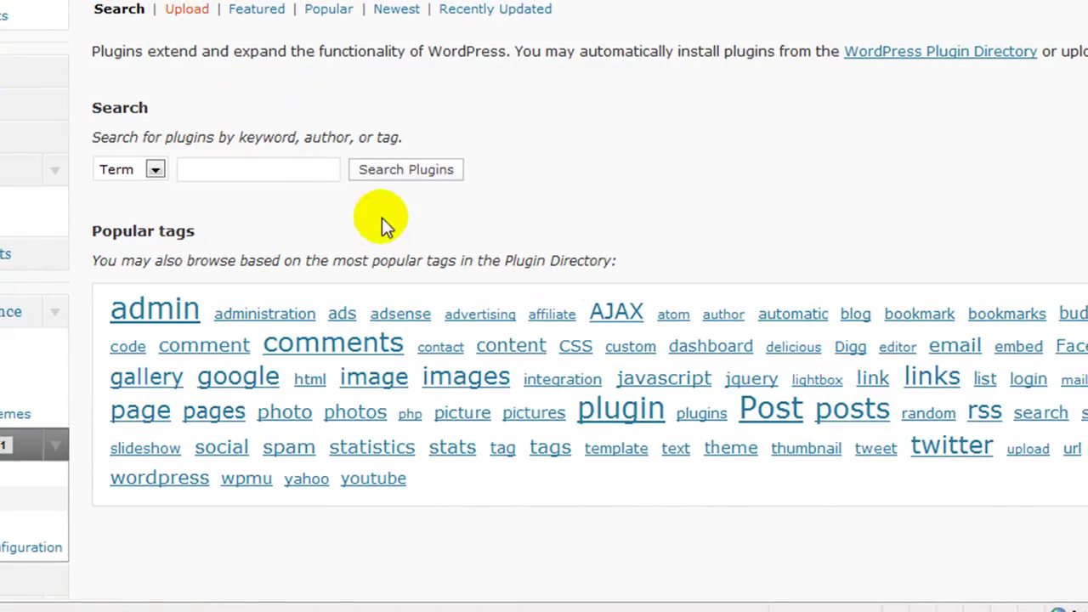
left_click(388, 138)
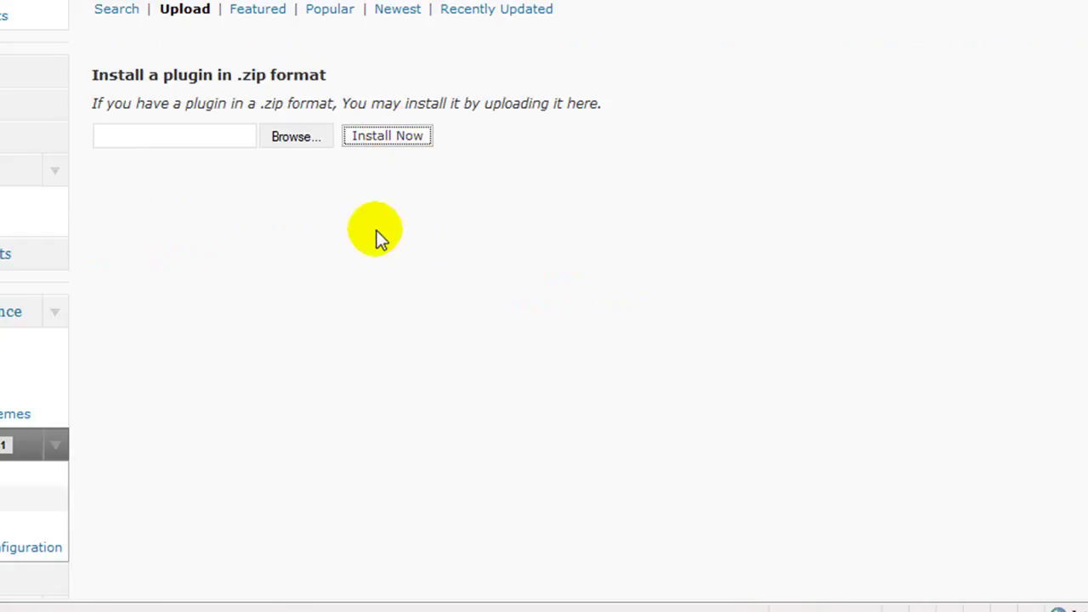
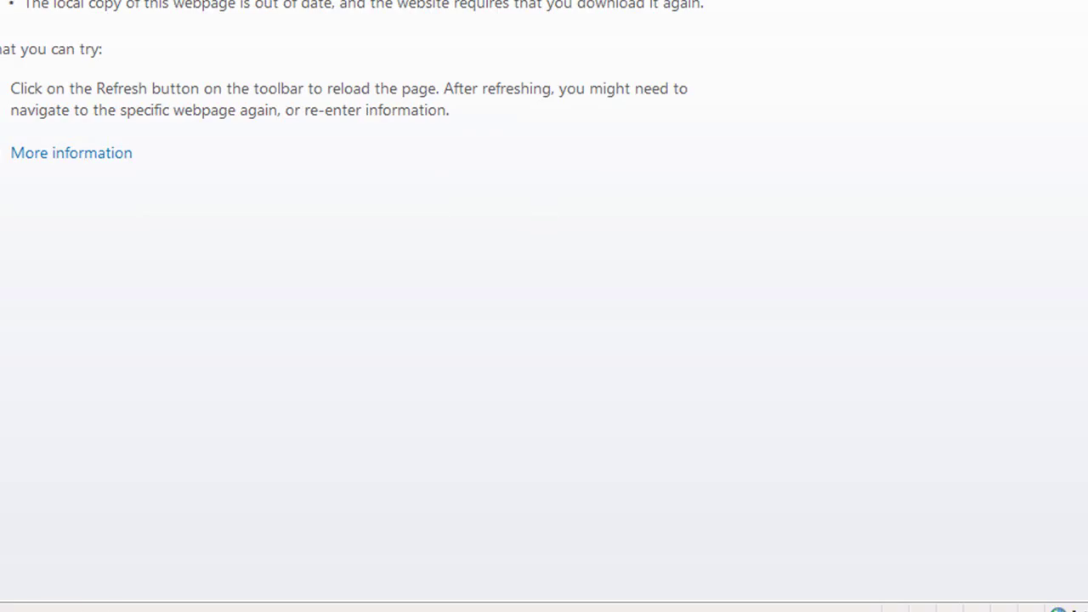
Step: Return to the plugin Upload page and cancel the file chooser without choosing a zip
key("alt+Left")
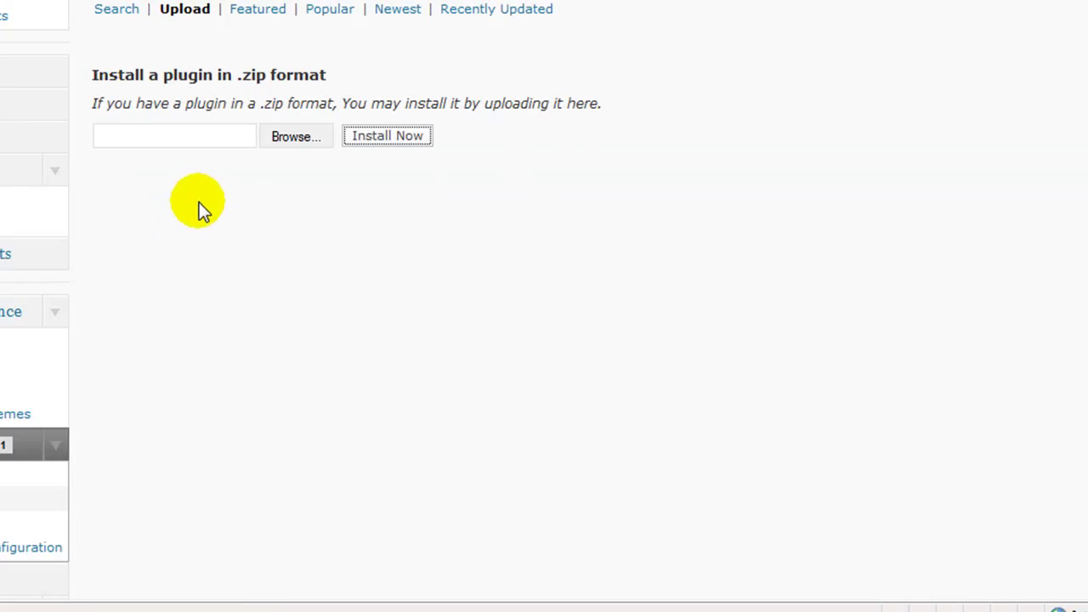
left_click(280, 138)
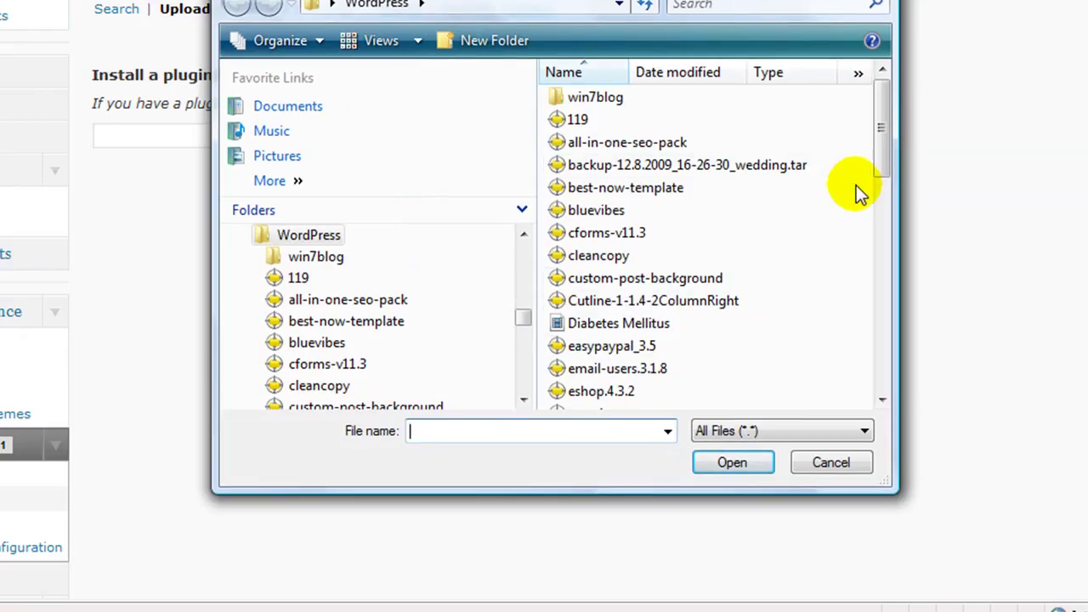
left_click_drag(875, 160, 880, 384)
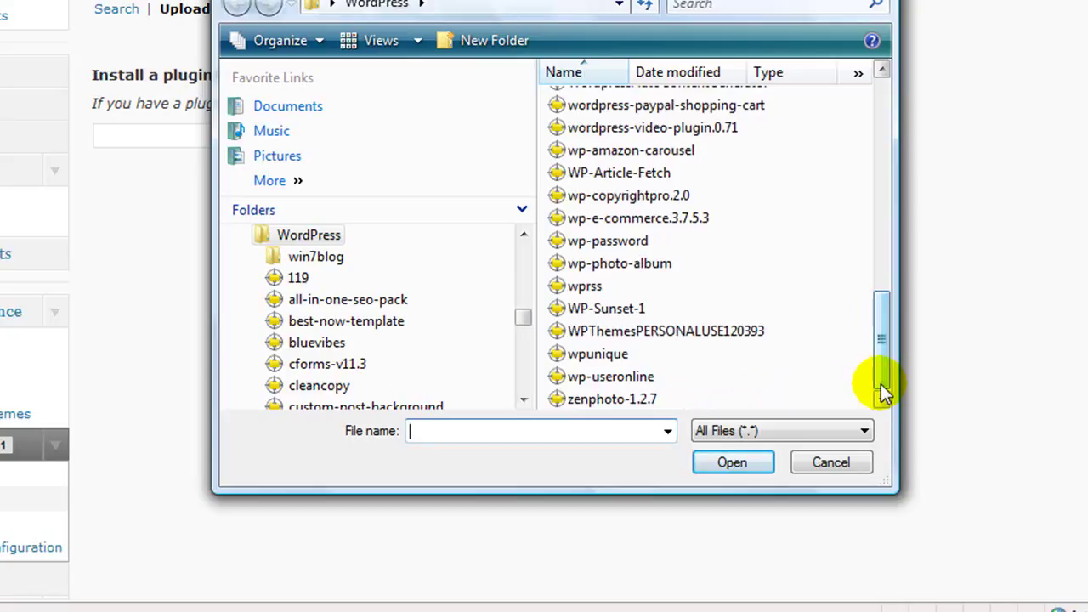
left_click(828, 468)
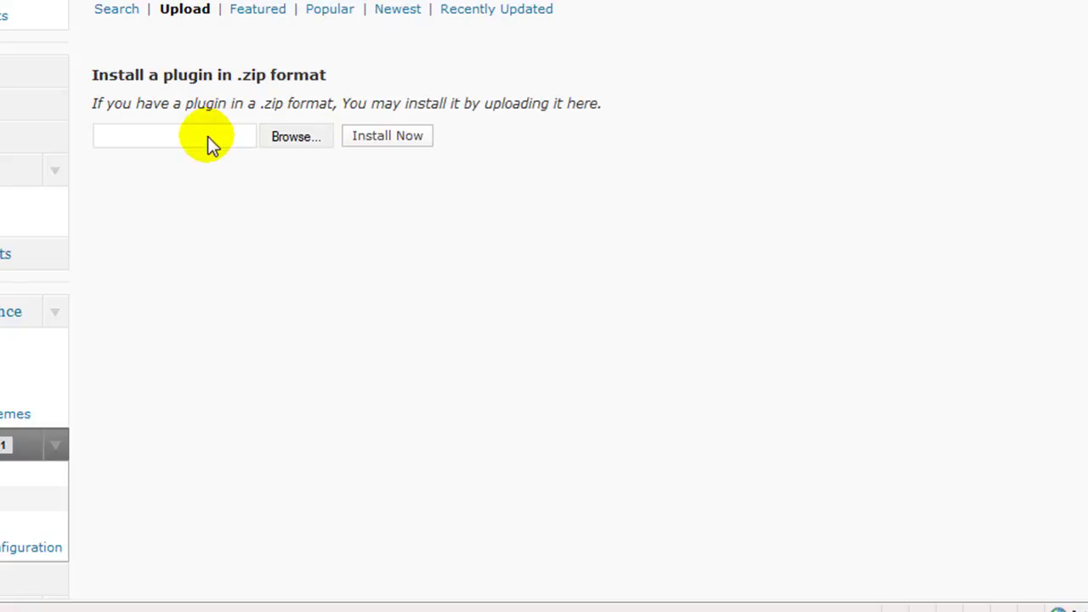
Step: Search the plugin directory for 'all in one'
left_click(123, 10)
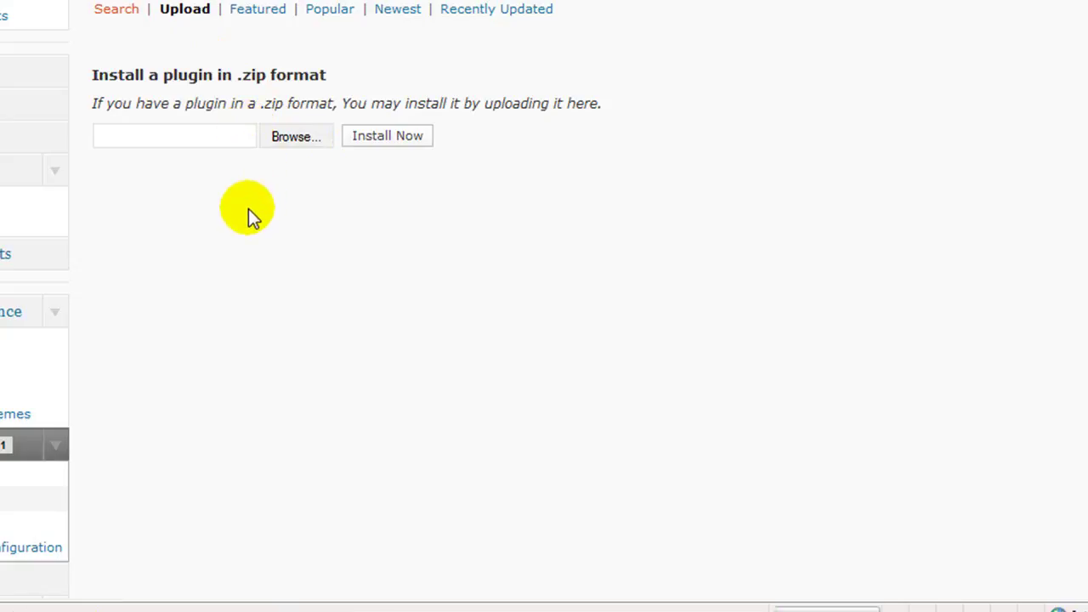
left_click(200, 171)
type("a")
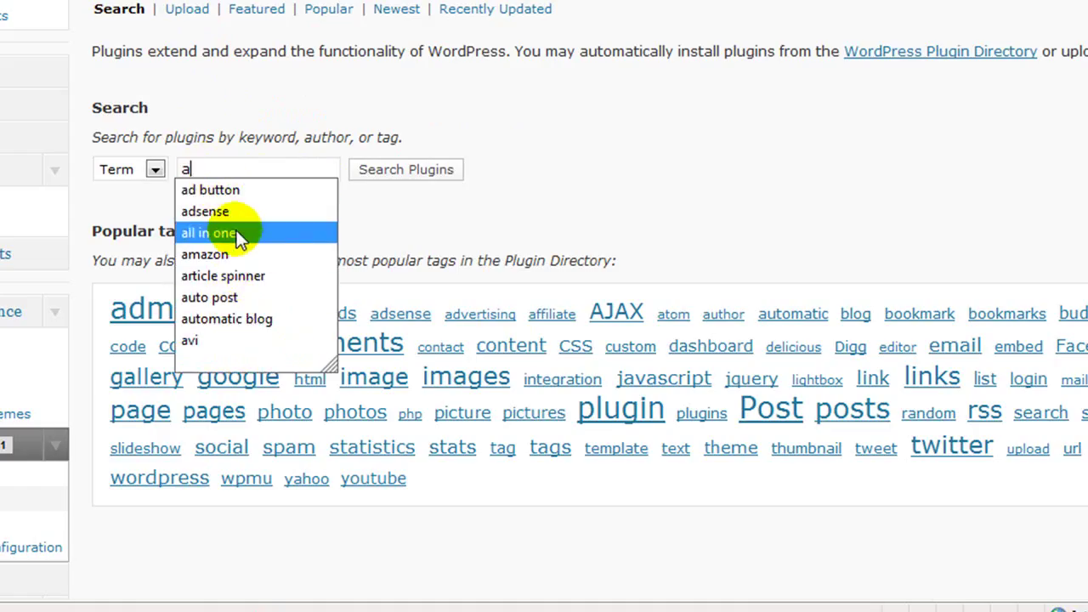
left_click(237, 233)
left_click(413, 175)
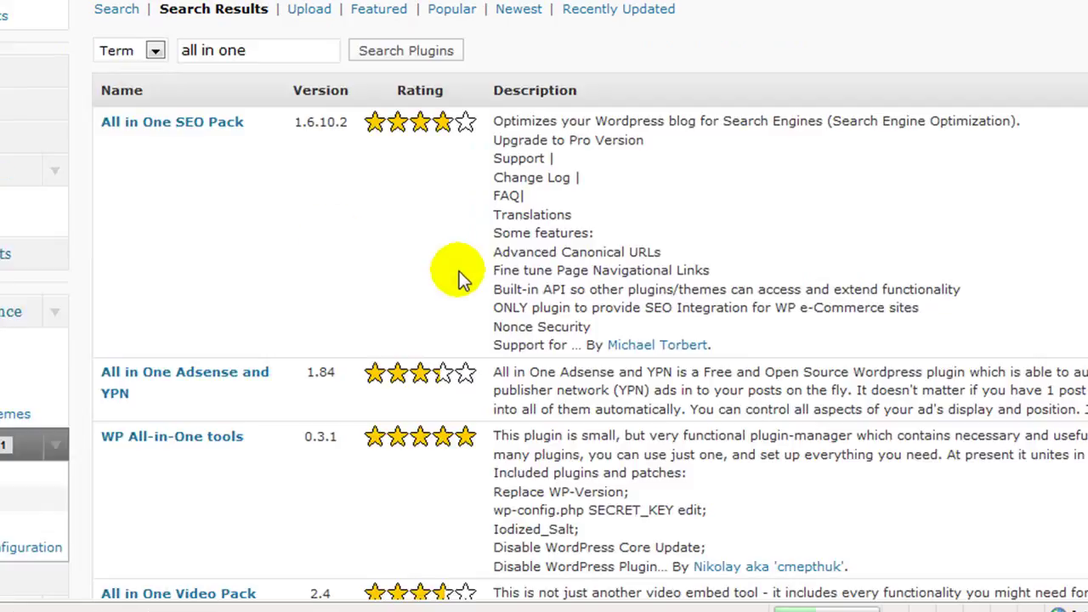
Step: Install All Category SEO Updater 0.2.7 from the search results and activate it
scroll(190, 179, "down", 4)
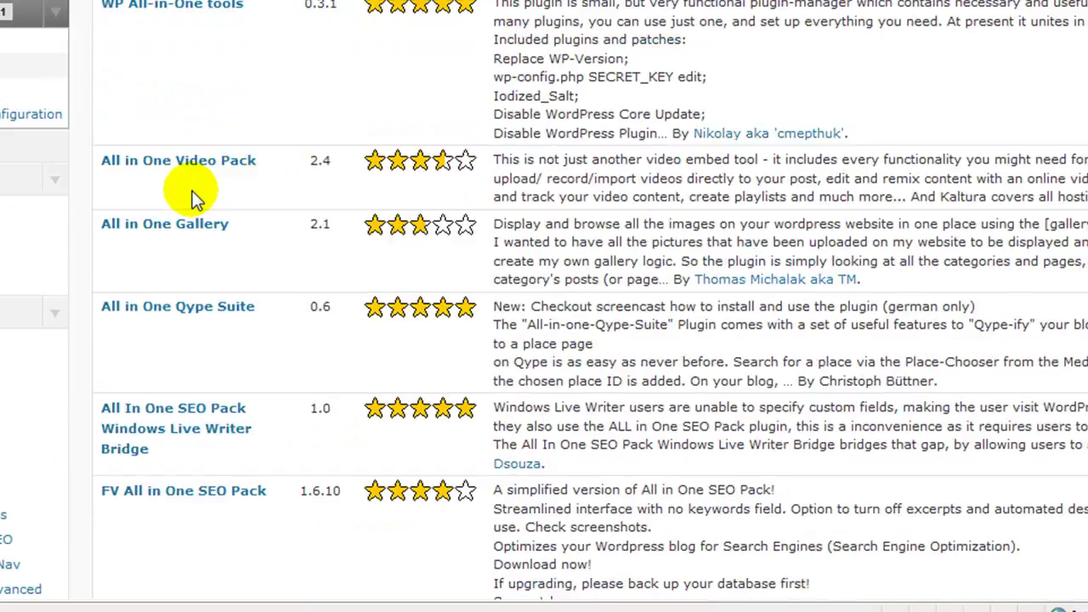
scroll(192, 194, "down", 3)
scroll(194, 199, "down", 1)
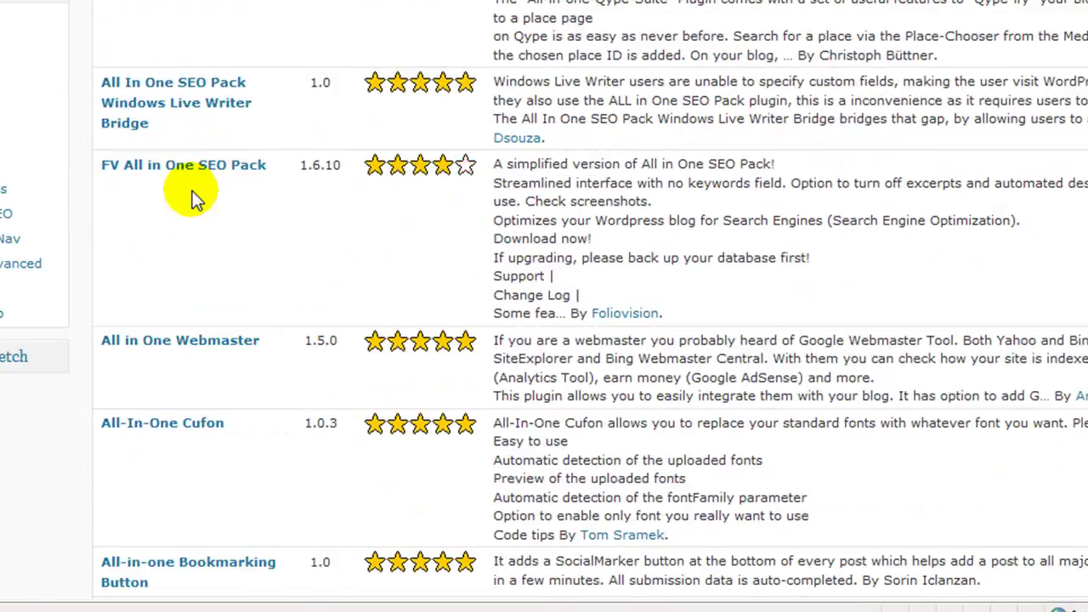
scroll(192, 187, "down", 3)
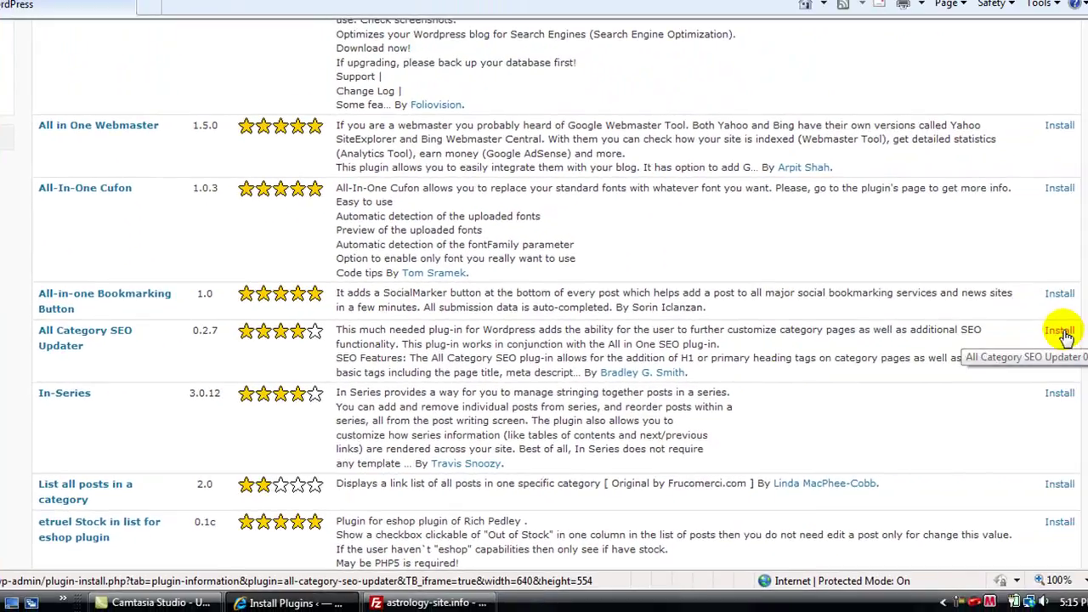
left_click(1059, 331)
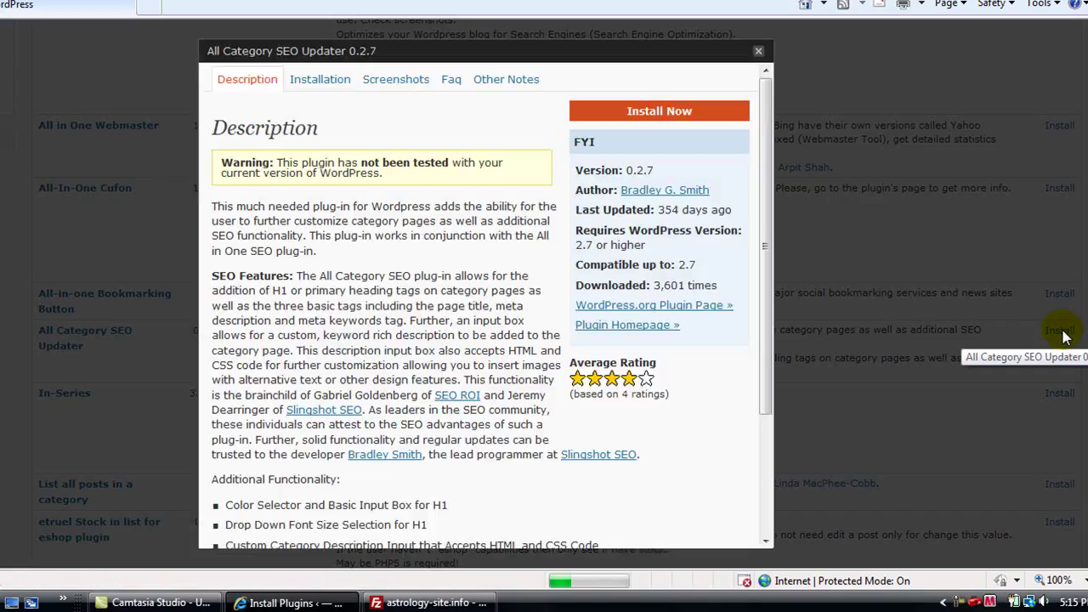
left_click(674, 113)
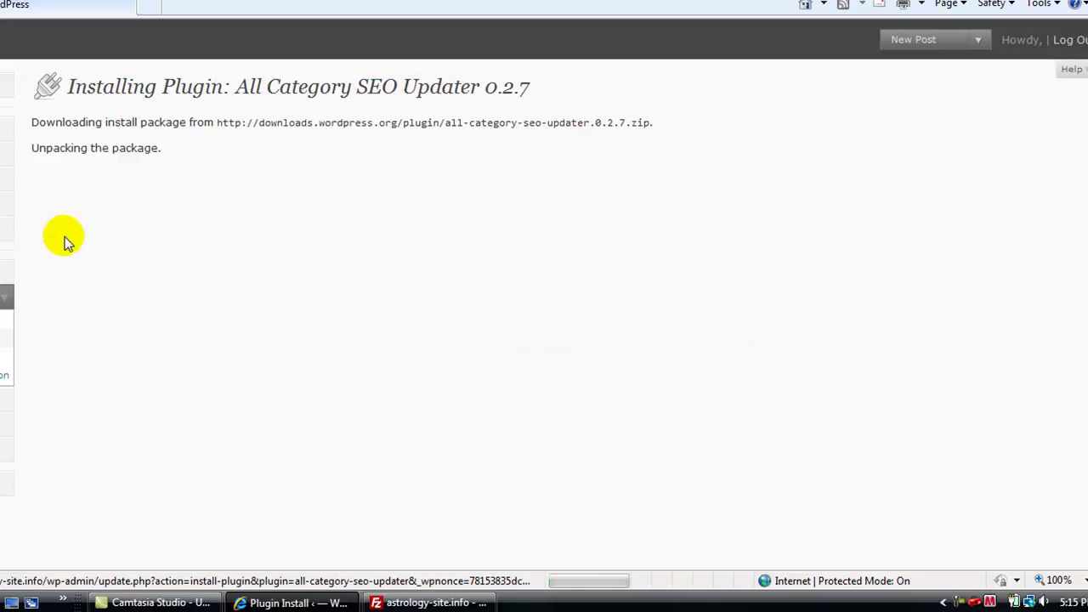
left_click(106, 225)
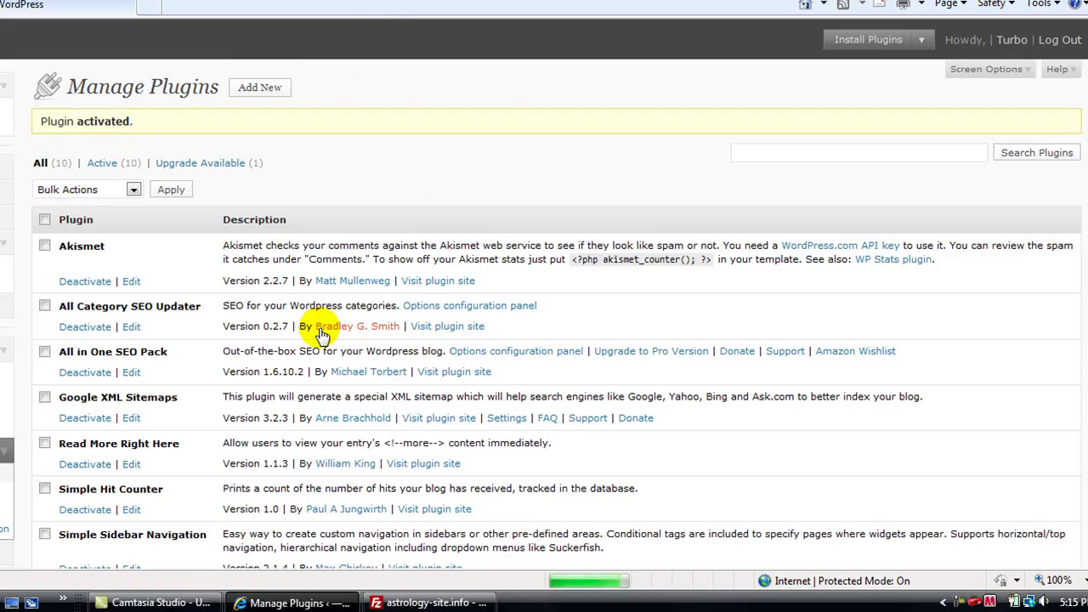
Step: Automatically upgrade TubePress to version 2.0.0 and return to the plugins list
scroll(178, 318, "down", 2)
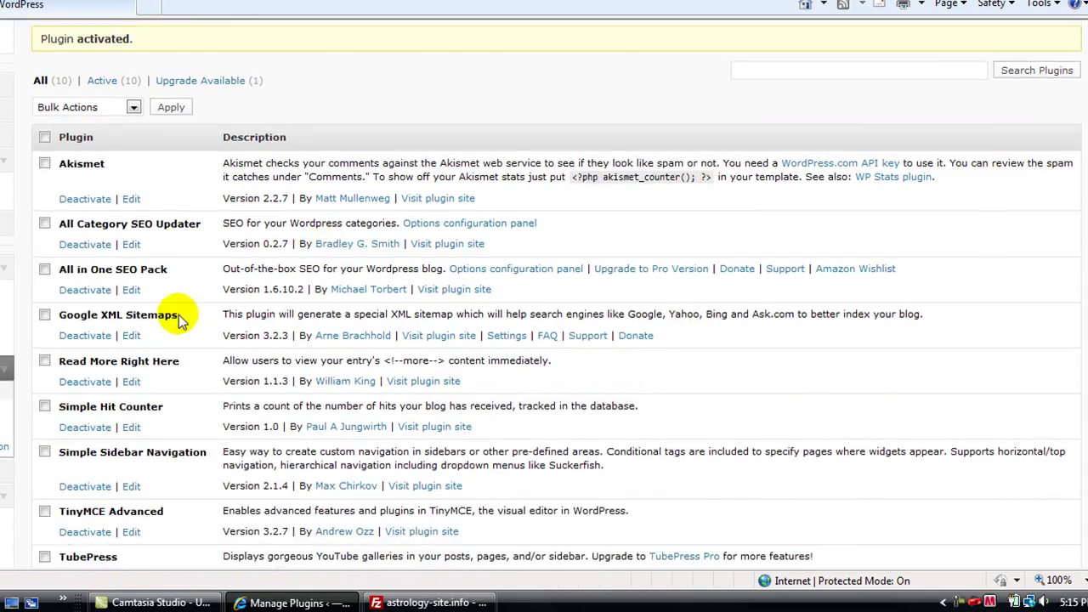
scroll(178, 319, "down", 2)
scroll(179, 317, "down", 2)
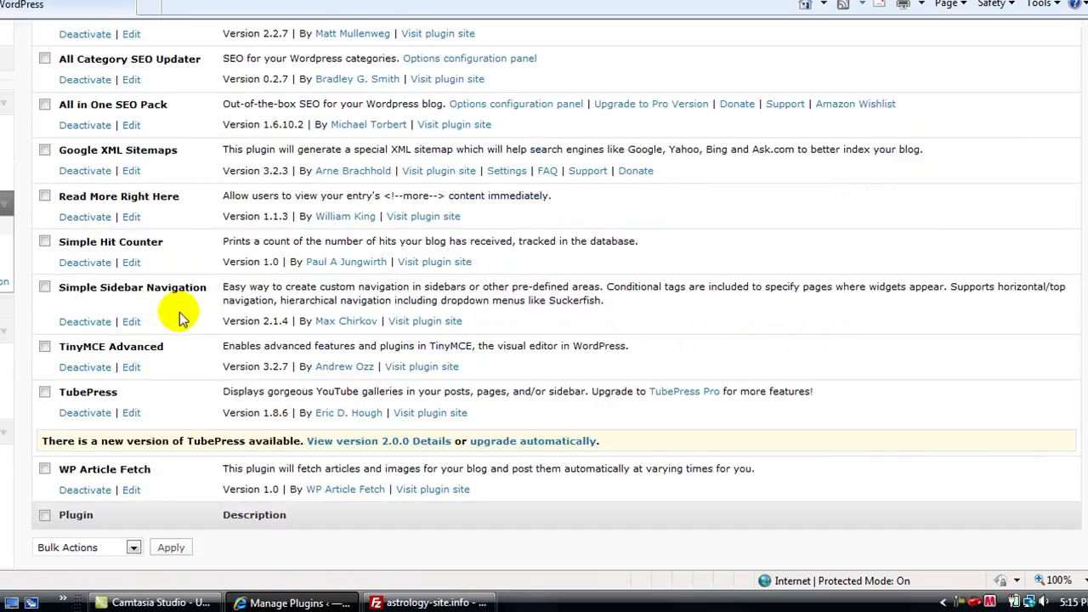
scroll(180, 318, "down", 2)
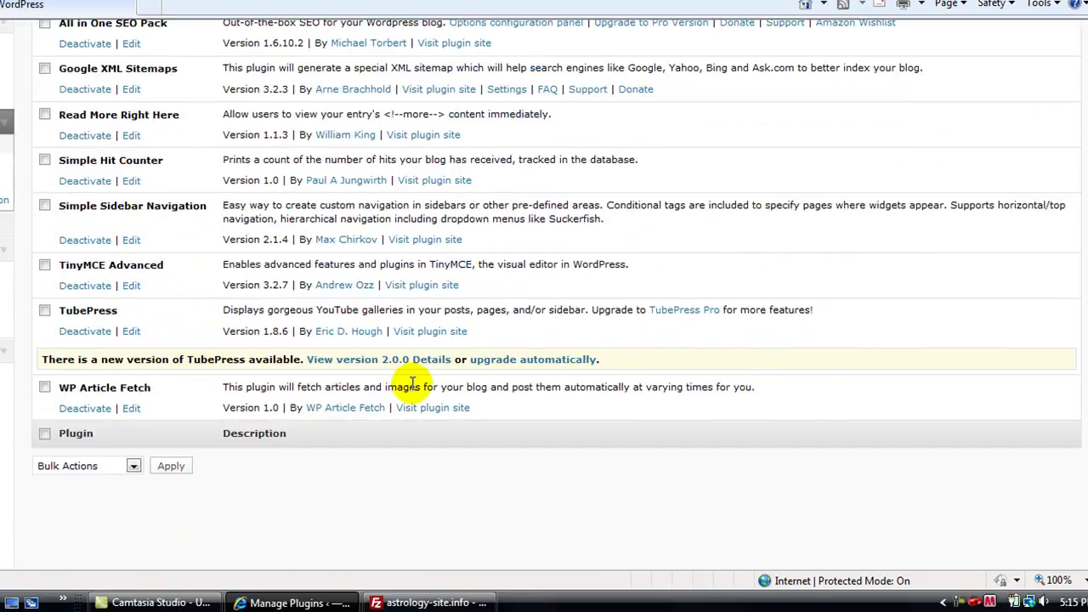
left_click(523, 361)
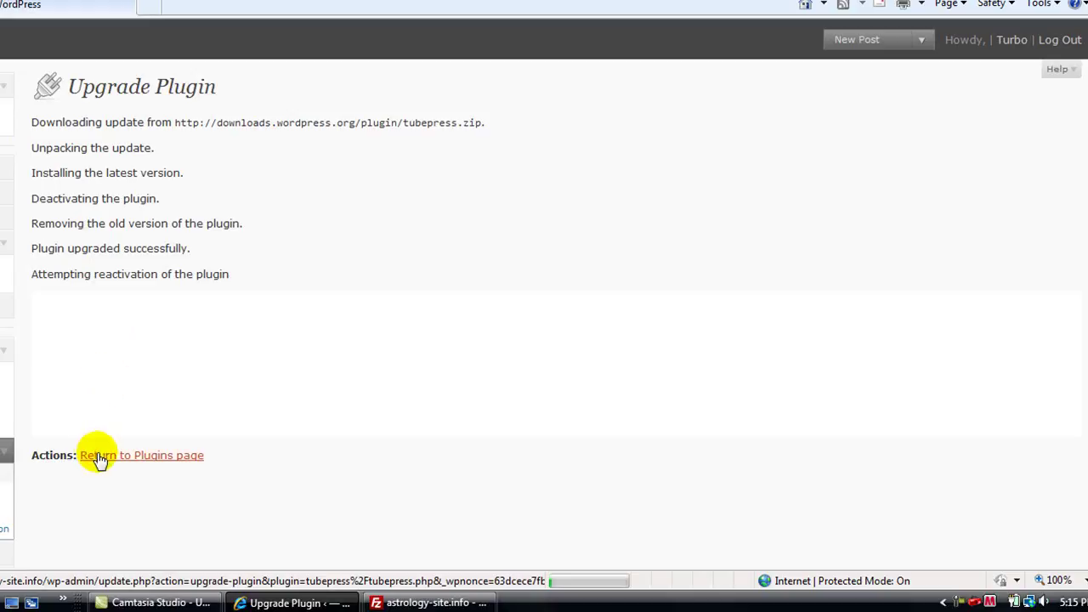
left_click(82, 455)
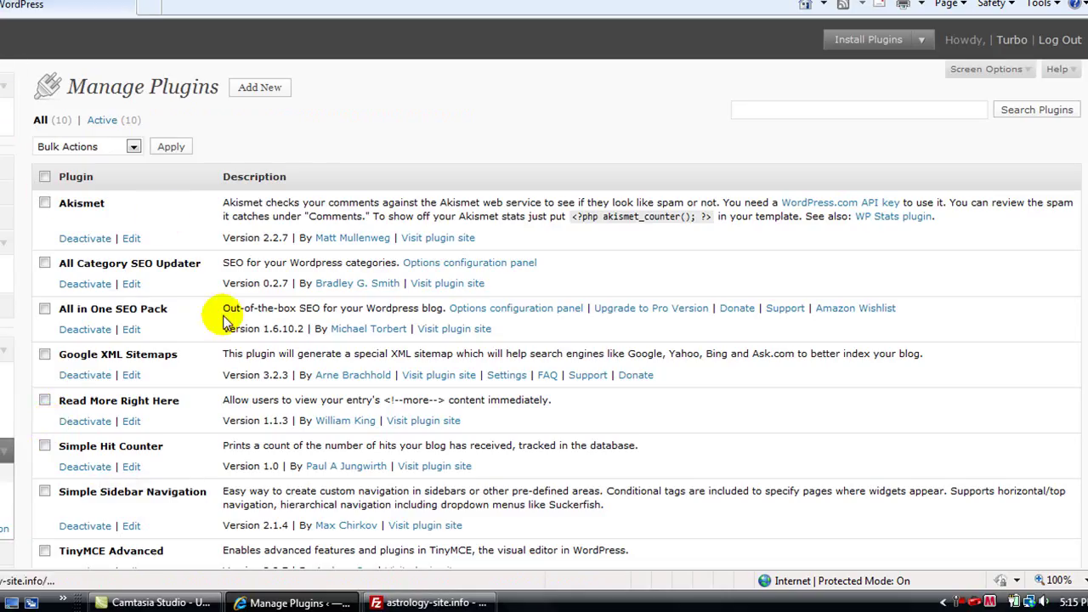
scroll(455, 431, "down", 3)
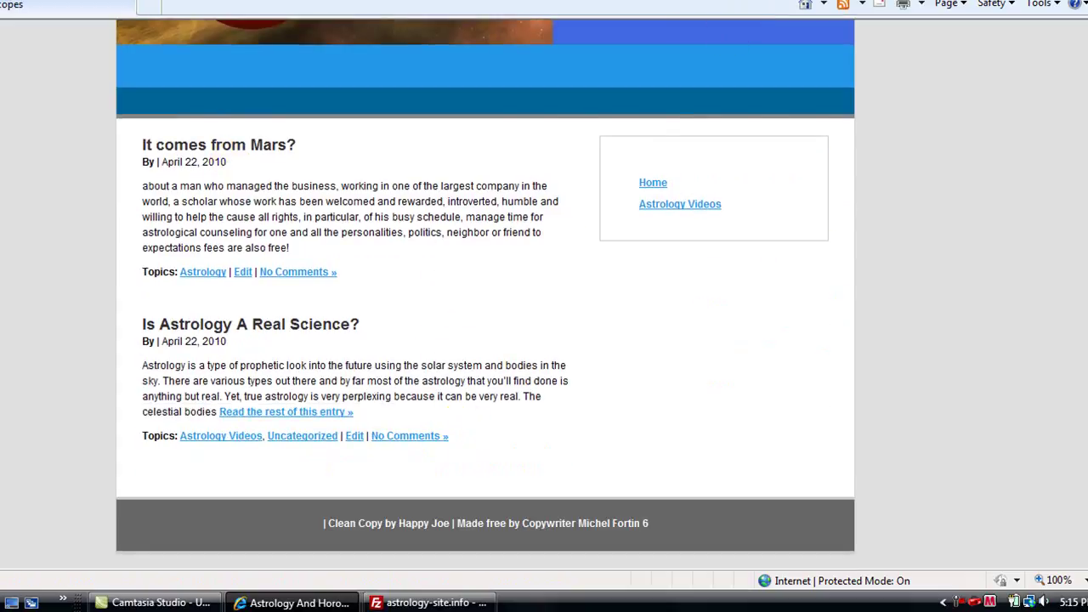
Step: Reload the home page, visit Astrology Videos, and briefly open 'It comes from Mars?' for editing
key("F5")
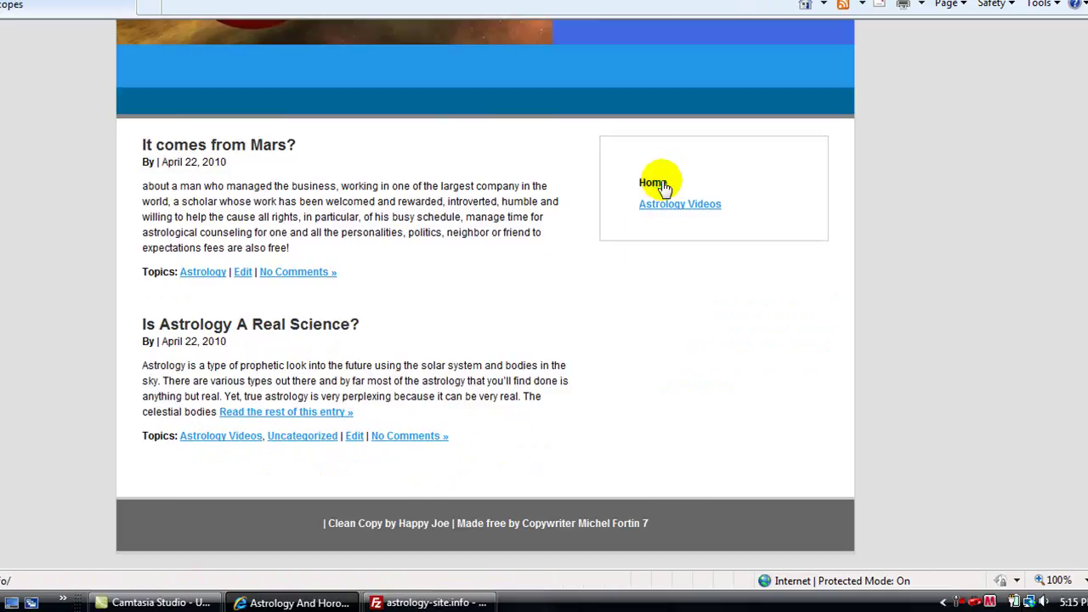
left_click(679, 208)
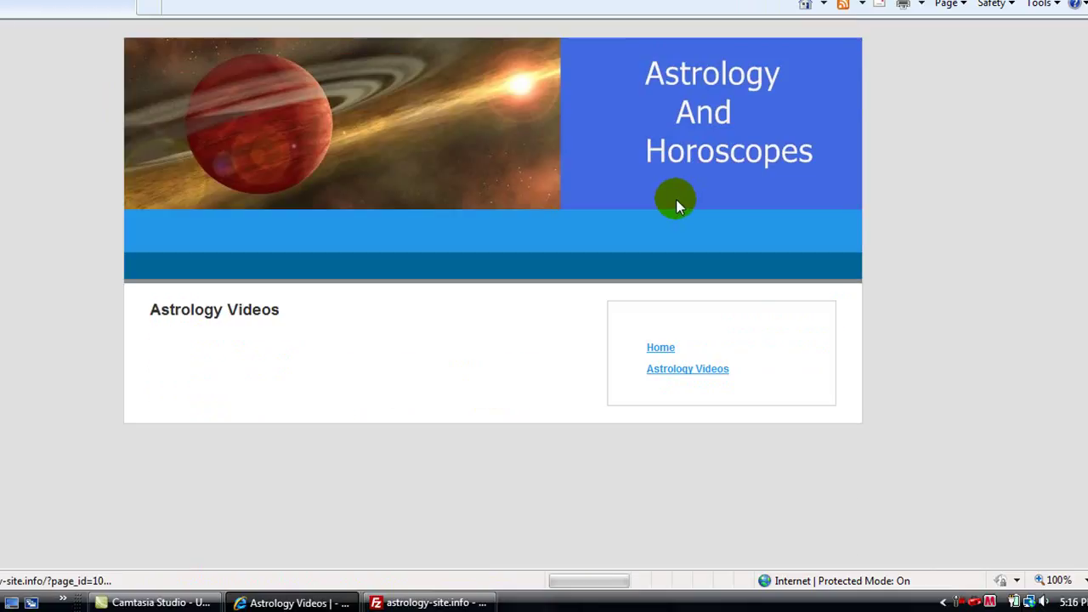
left_click(651, 348)
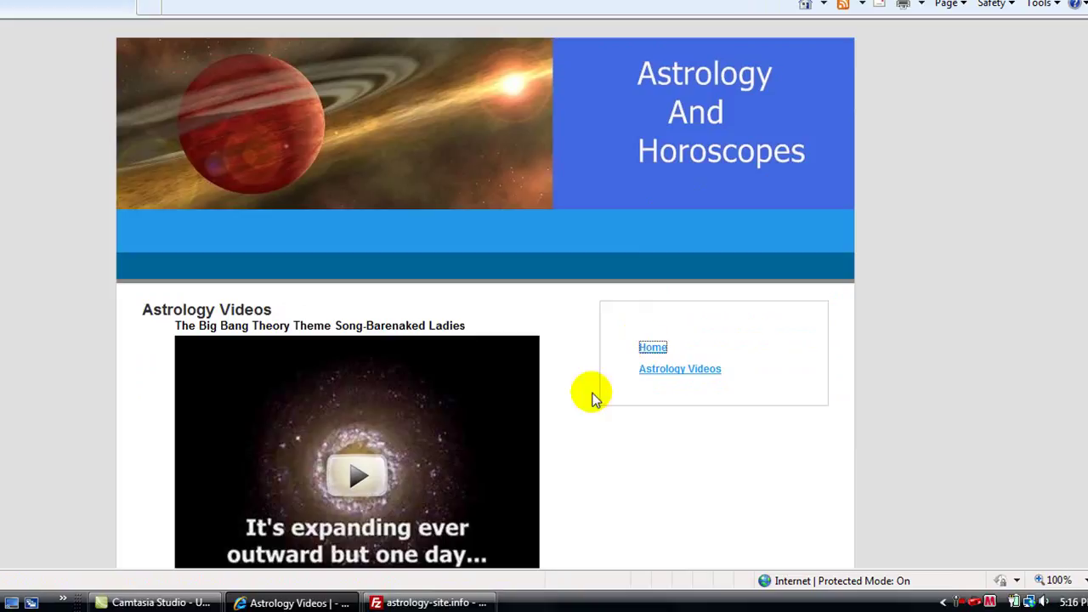
scroll(245, 459, "down", 2)
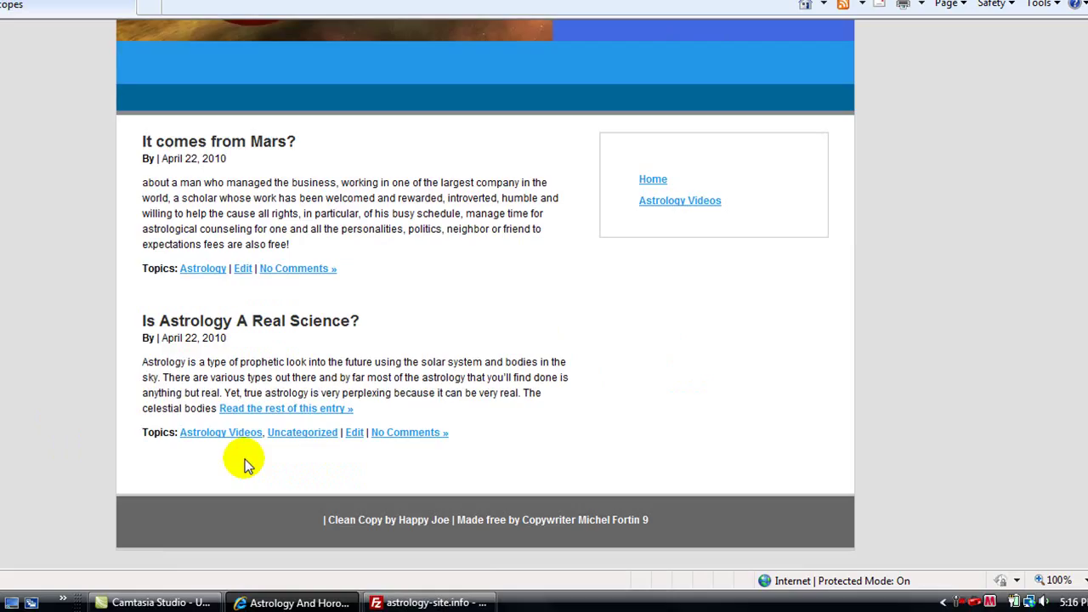
left_click(243, 270)
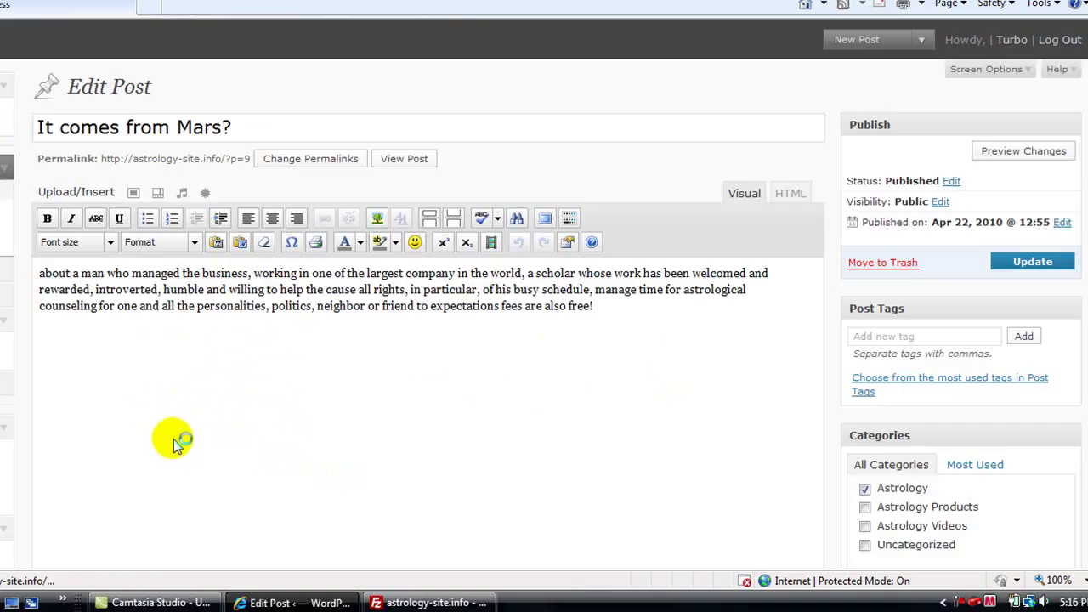
key("ctrl+Tab")
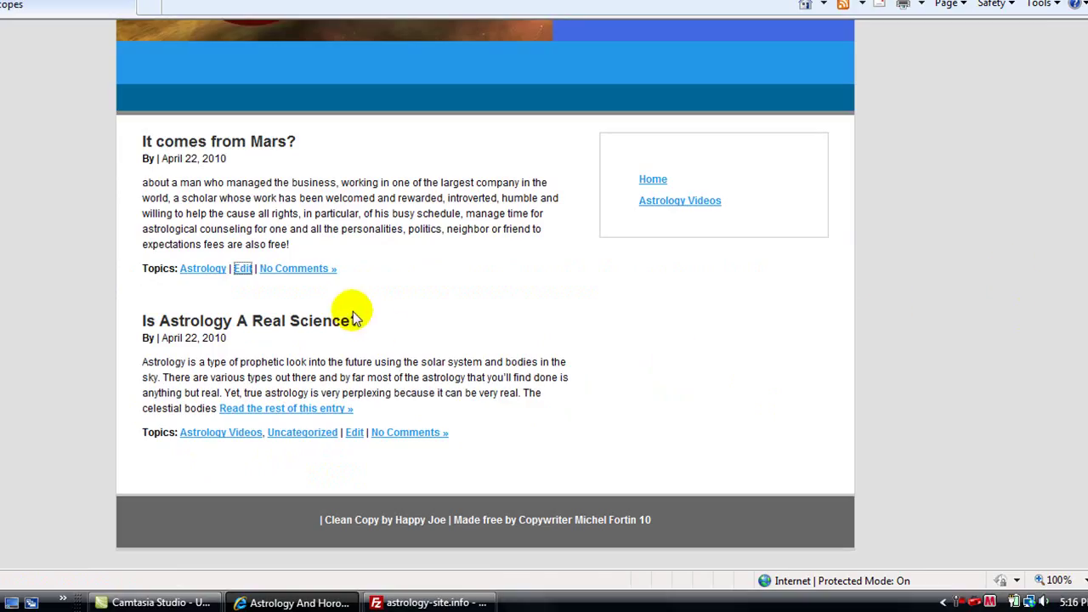
Step: Expand the full 'Is Astrology A Real Science?' article on the blog and read through it
left_click(314, 413)
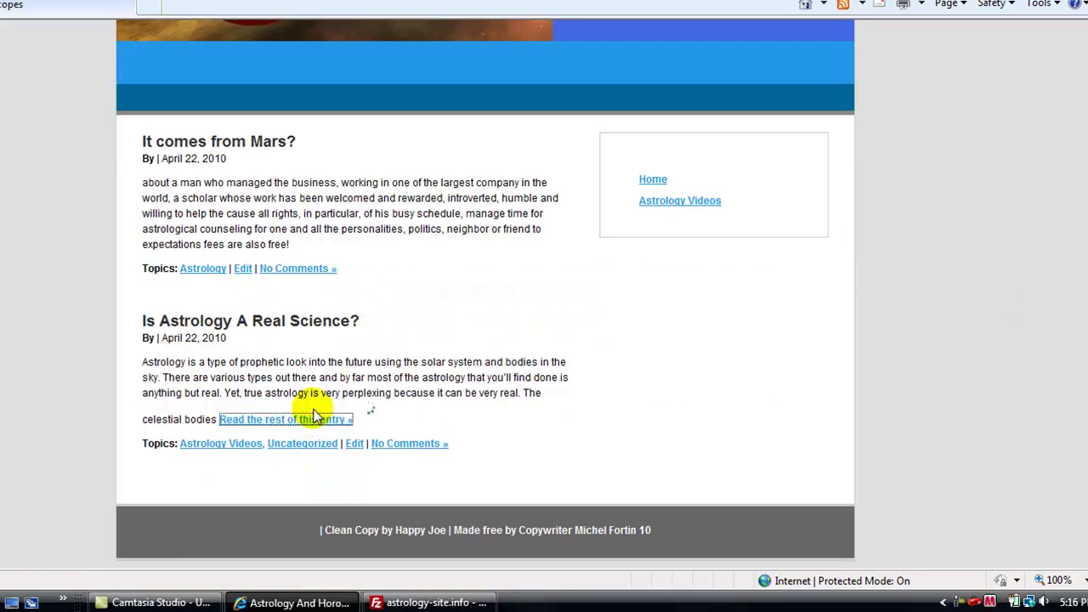
scroll(438, 435, "down", 3)
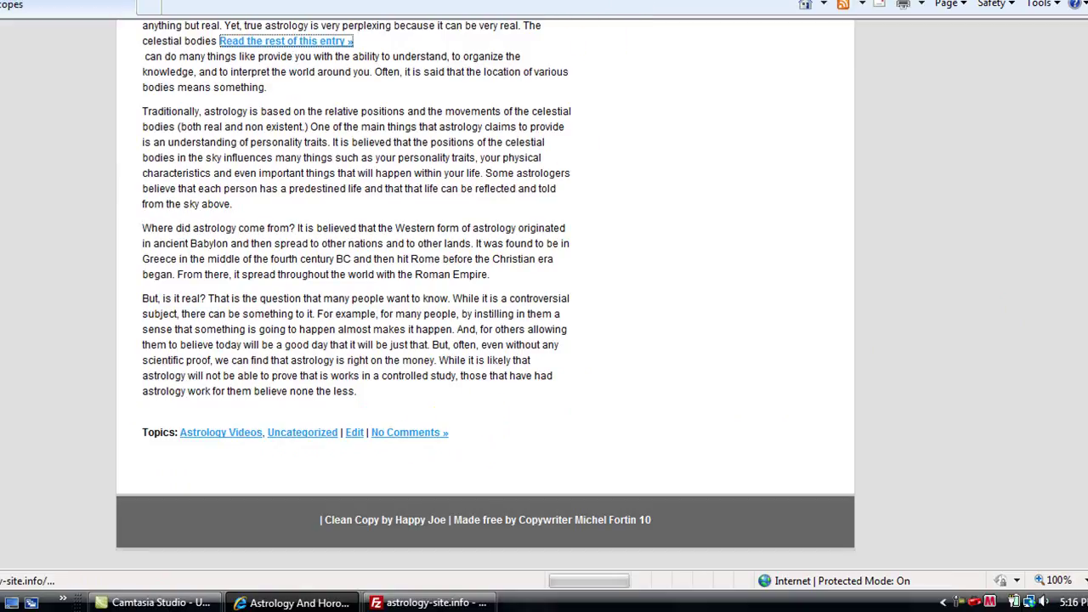
scroll(510, 425, "down", 3)
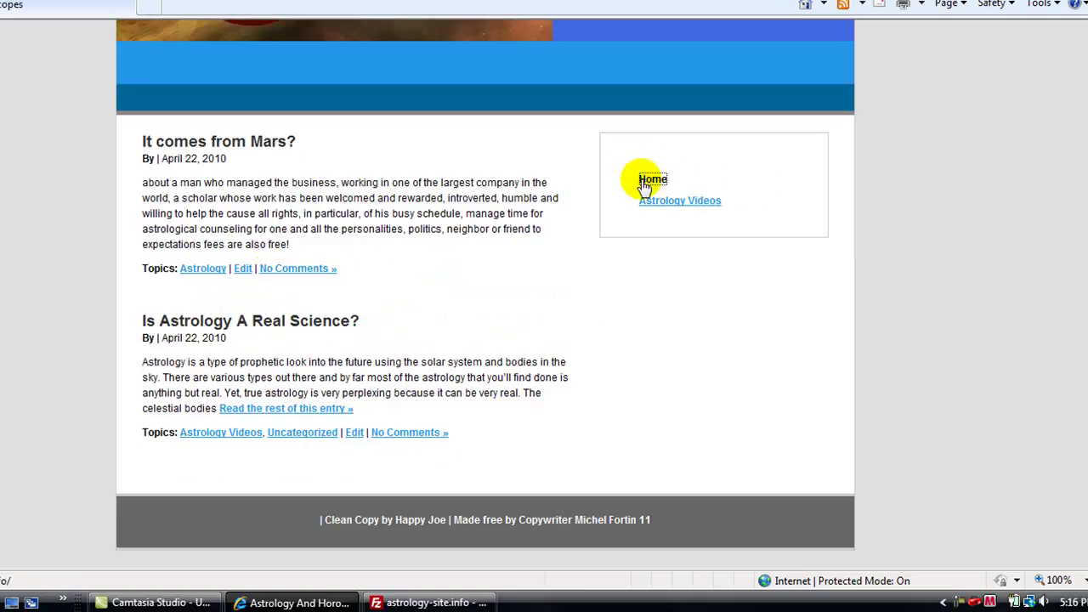
scroll(400, 429, "down", 3)
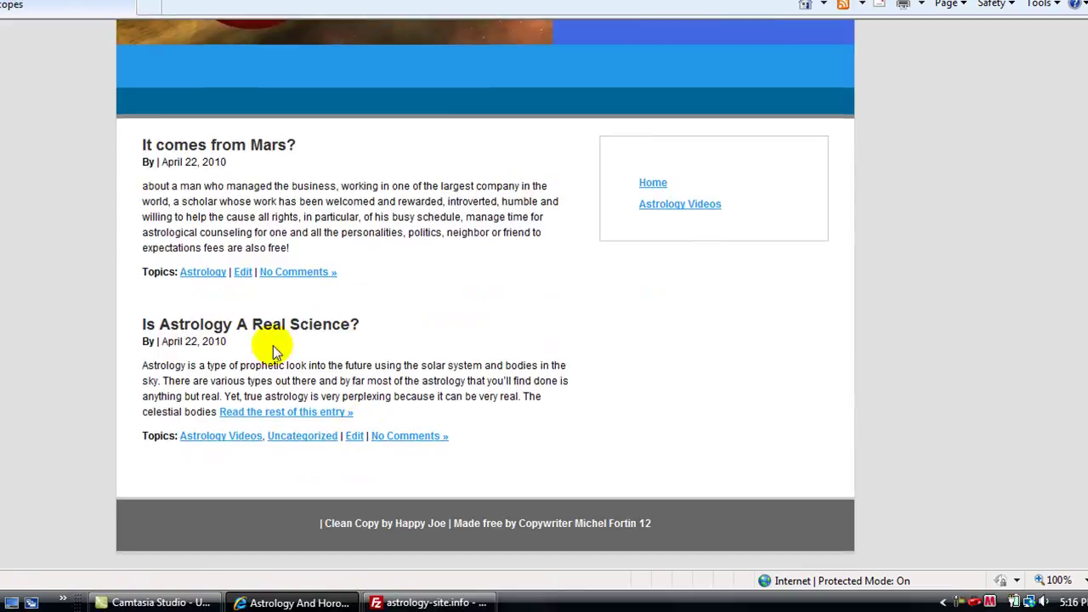
left_click(291, 411)
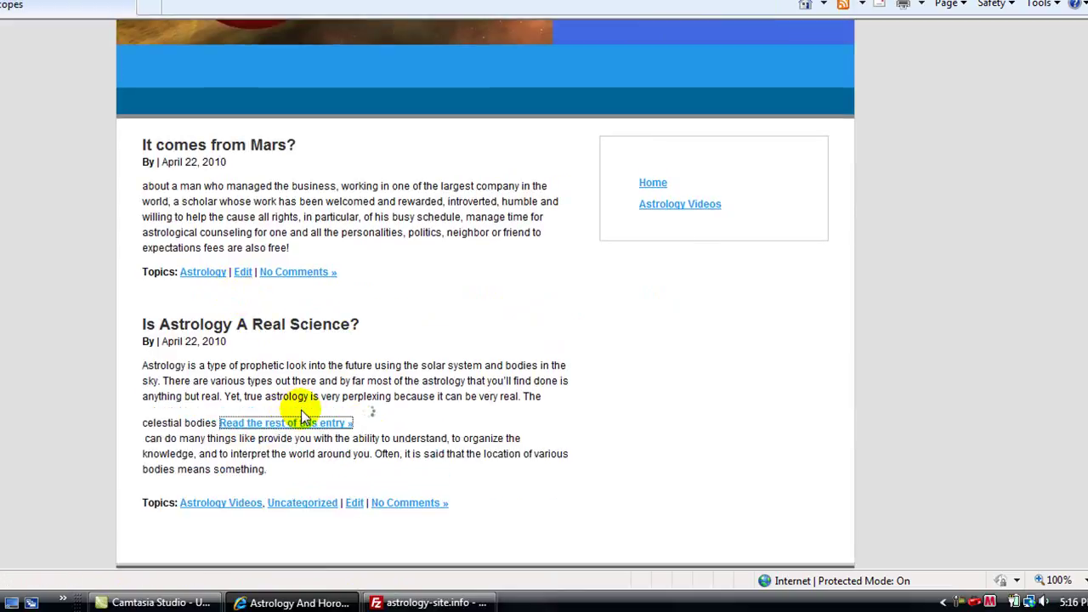
scroll(531, 435, "down", 4)
scroll(535, 447, "down", 1)
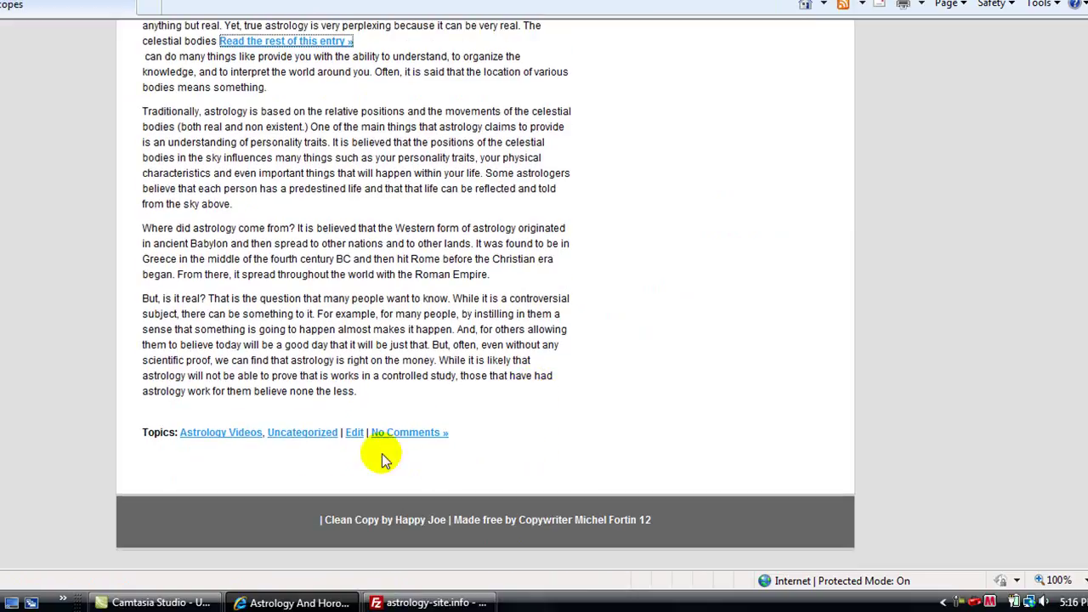
Step: Open 'Is Astrology A Real Science?' for editing, then review the ten active plugins
left_click(355, 433)
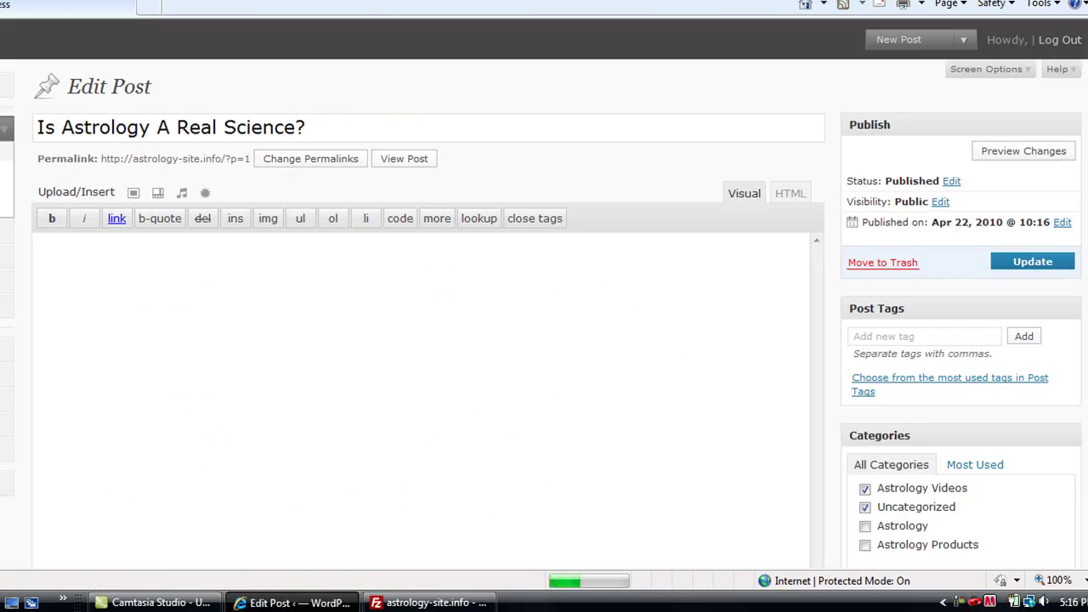
scroll(544, 314, "down", 1)
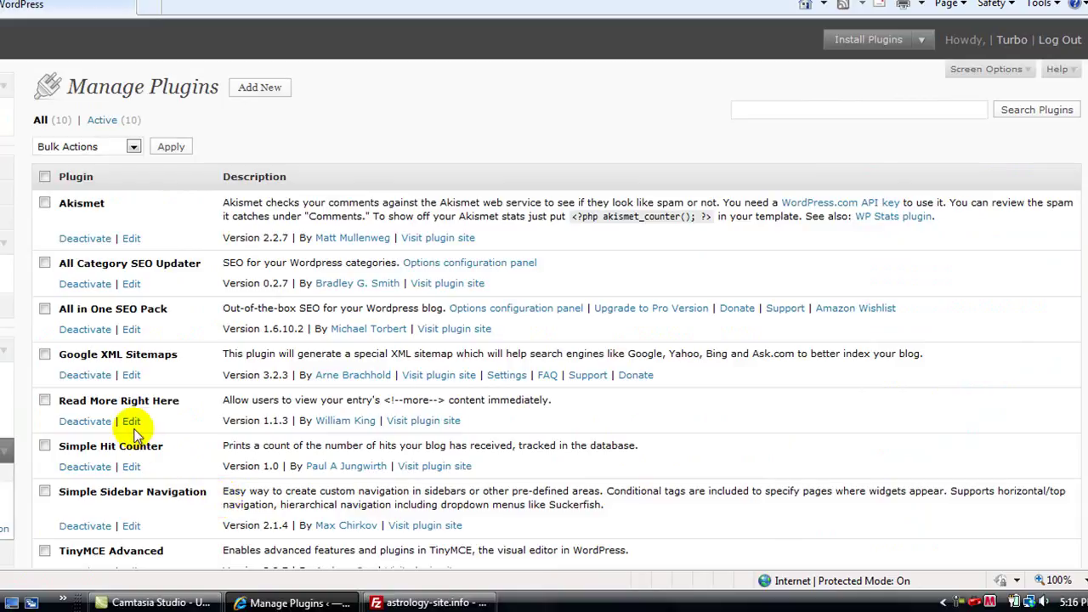
scroll(136, 433, "down", 2)
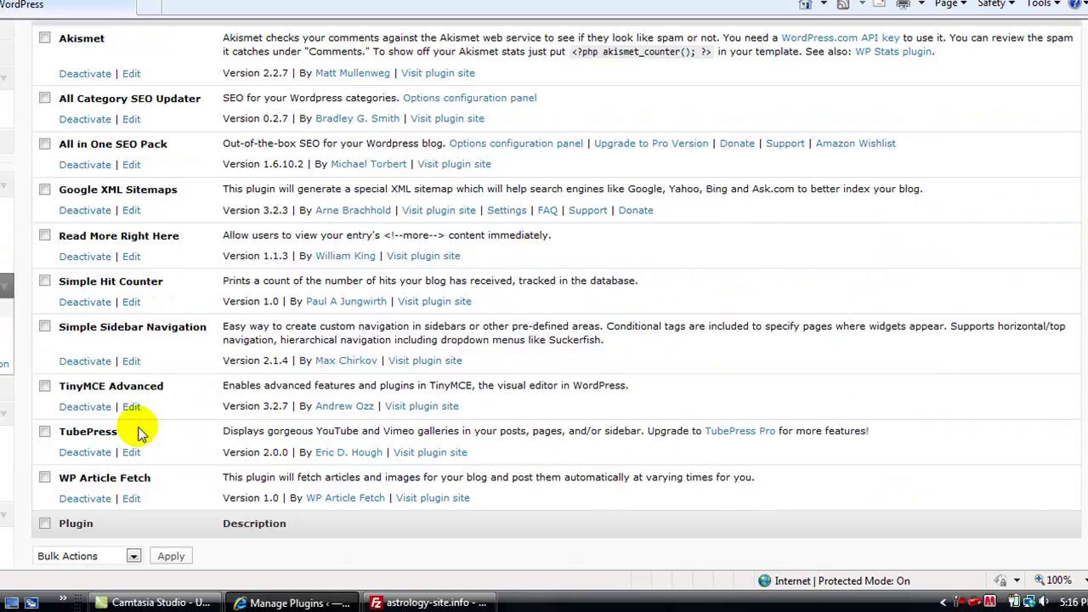
scroll(138, 434, "up", 1)
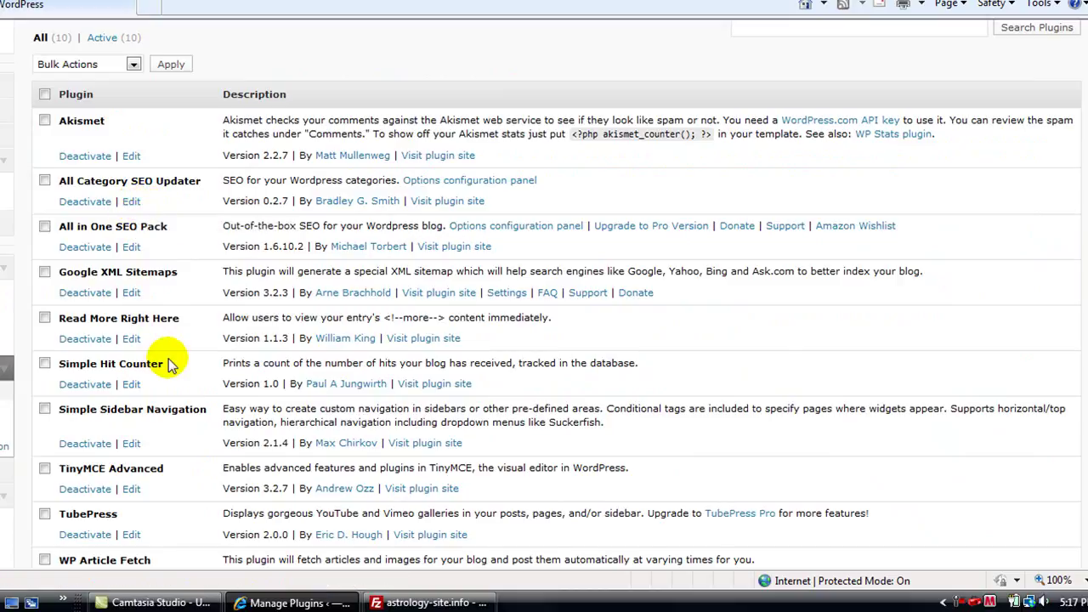
scroll(169, 364, "down", 1)
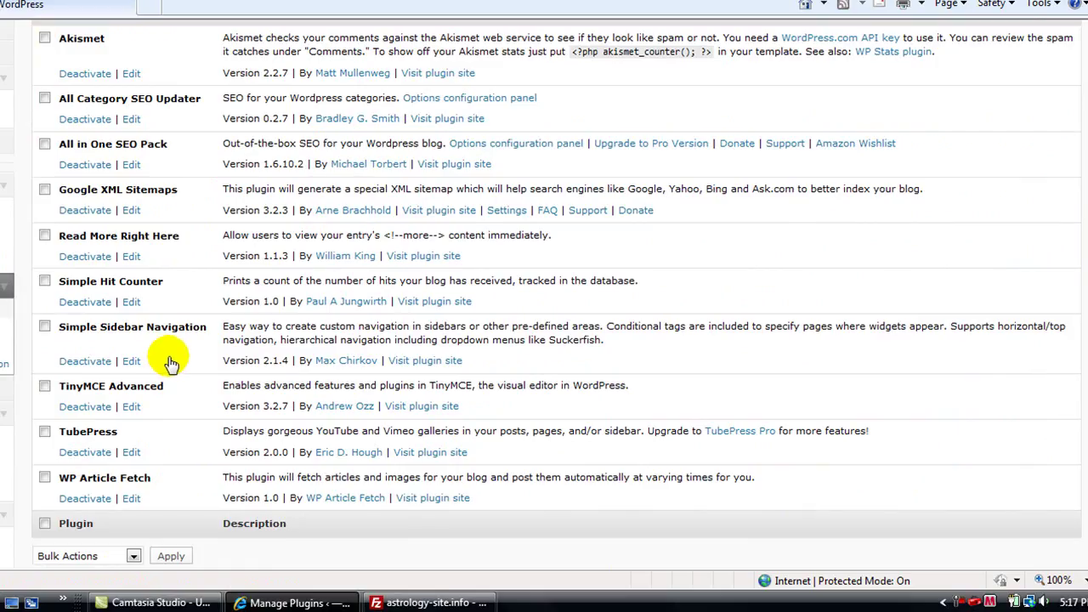
scroll(170, 363, "up", 2)
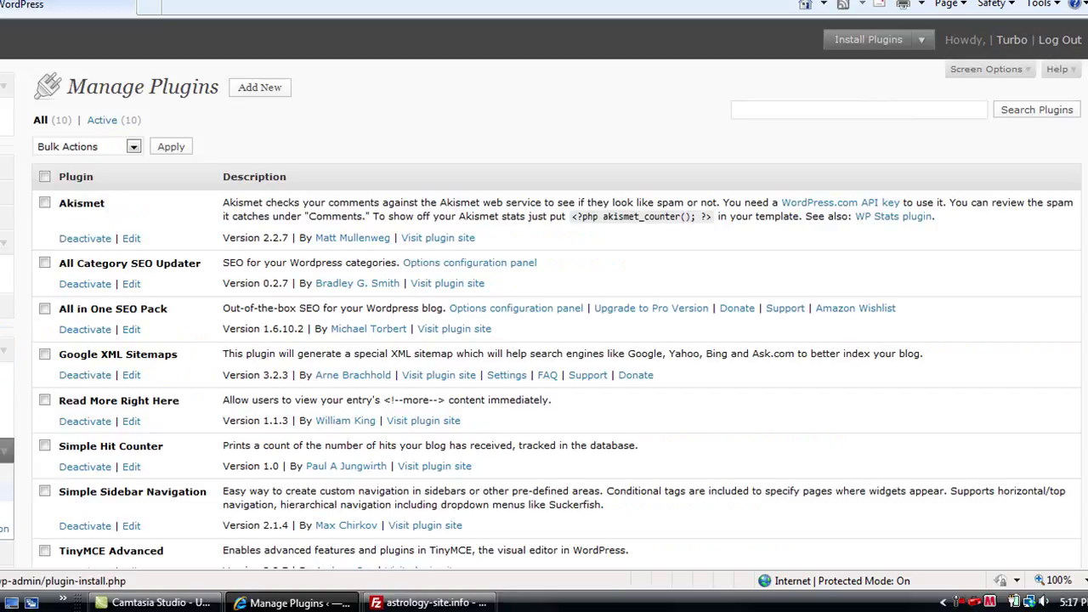
Step: Search the Add New plugins directory for 'all in one'
left_click(1, 492)
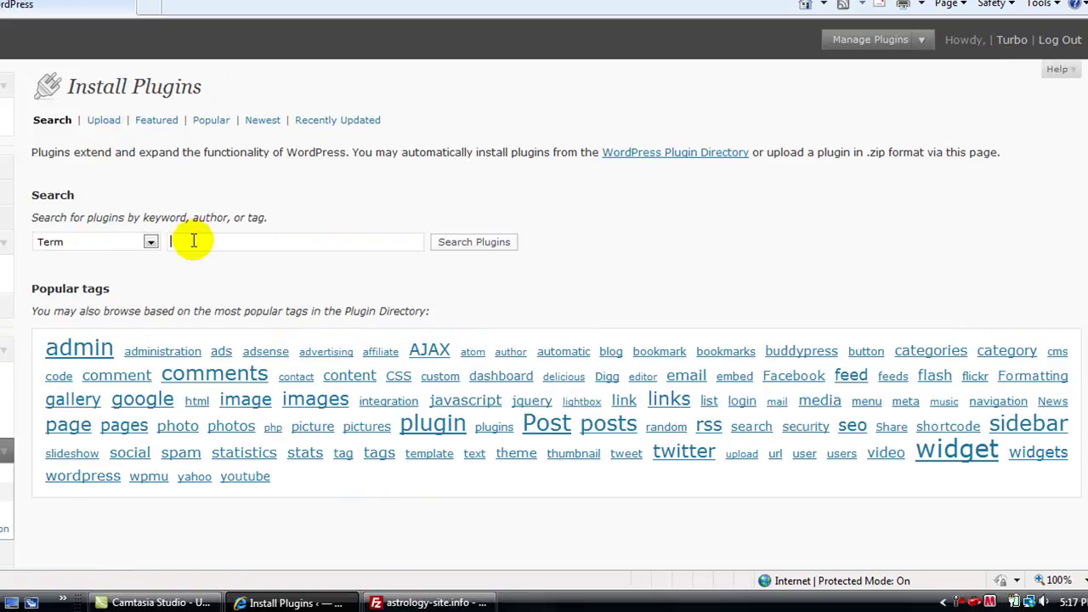
type("a")
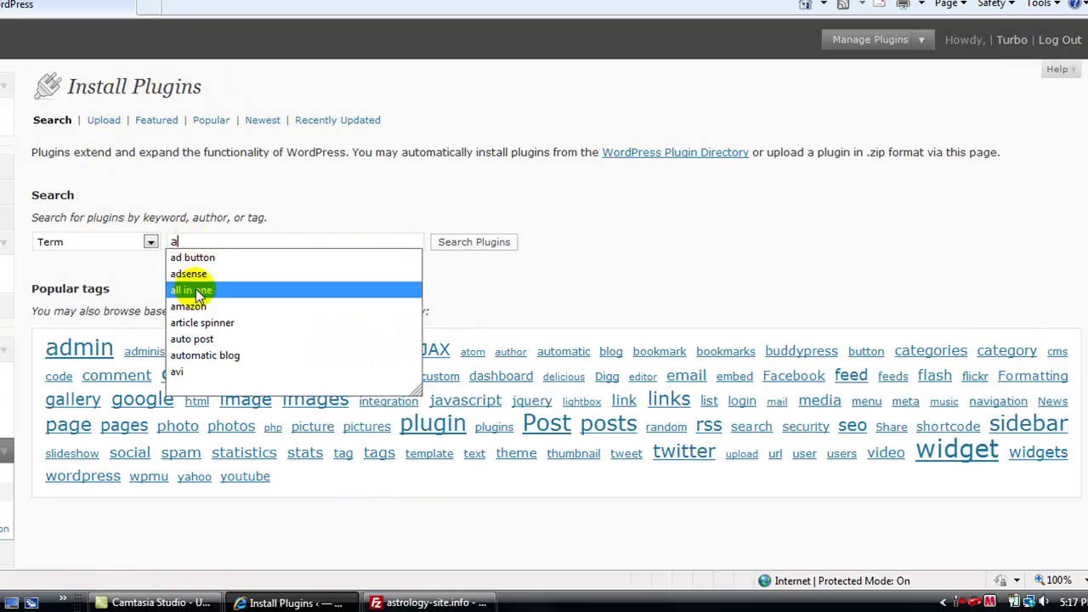
left_click(197, 291)
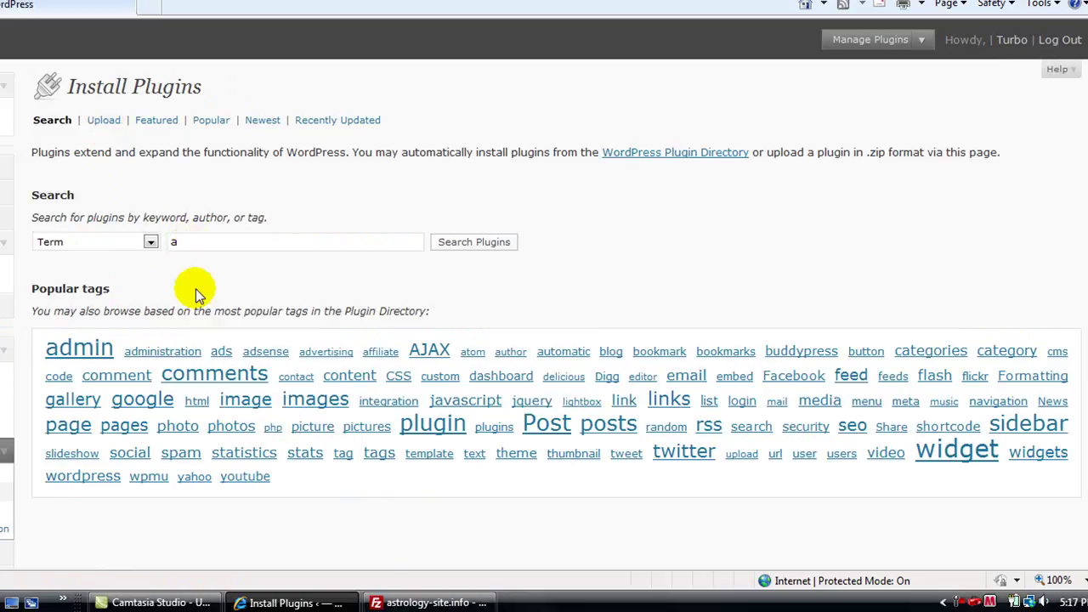
left_click(464, 244)
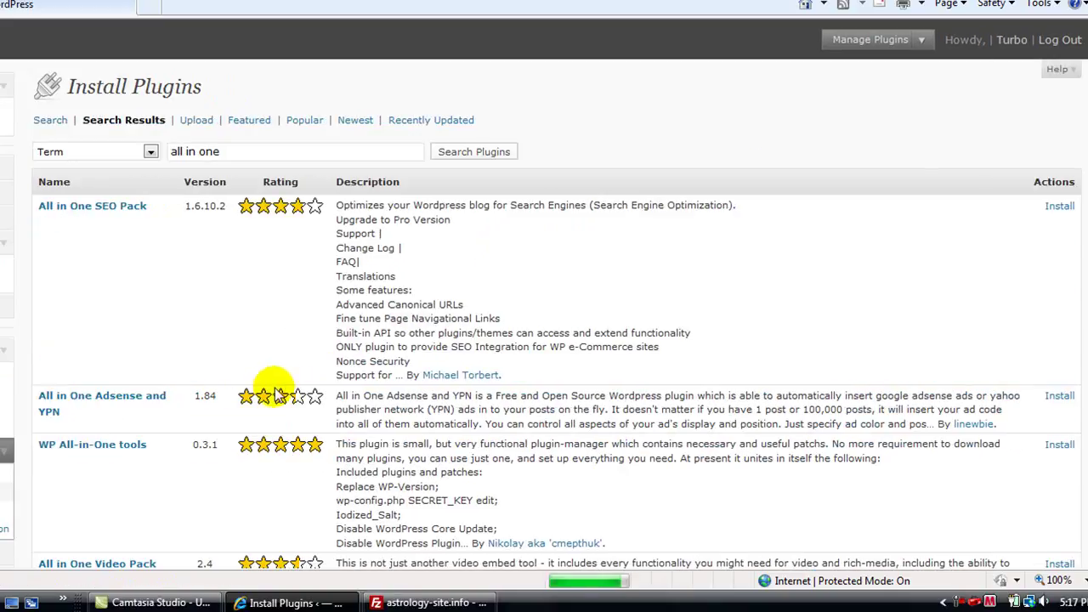
Step: Install All-in-one Bookmarking Button 1.0 and activate it
scroll(284, 388, "down", 10)
scroll(274, 389, "down", 4)
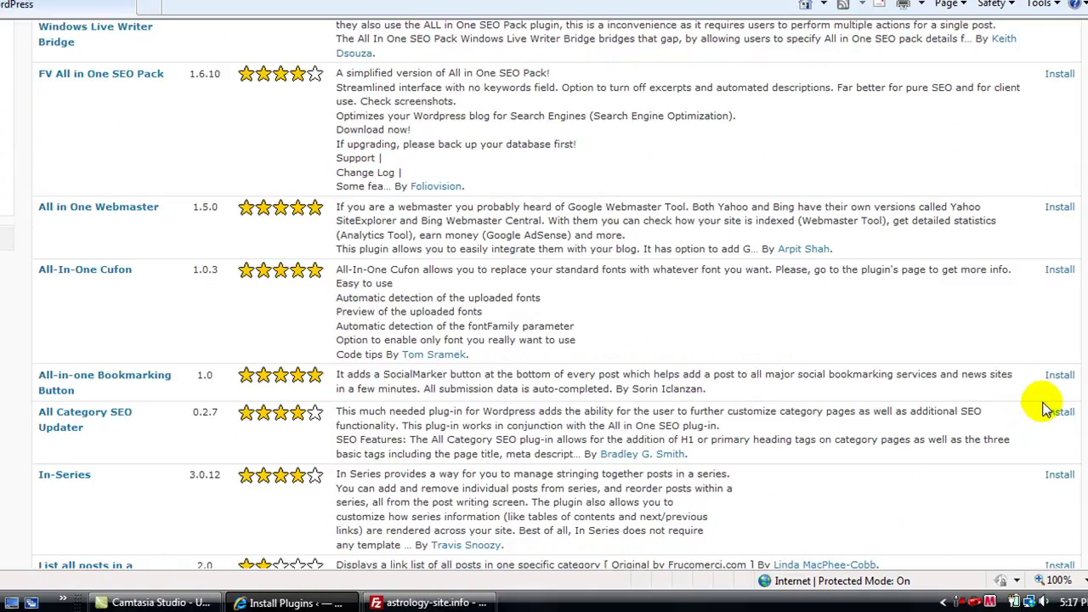
left_click(1059, 377)
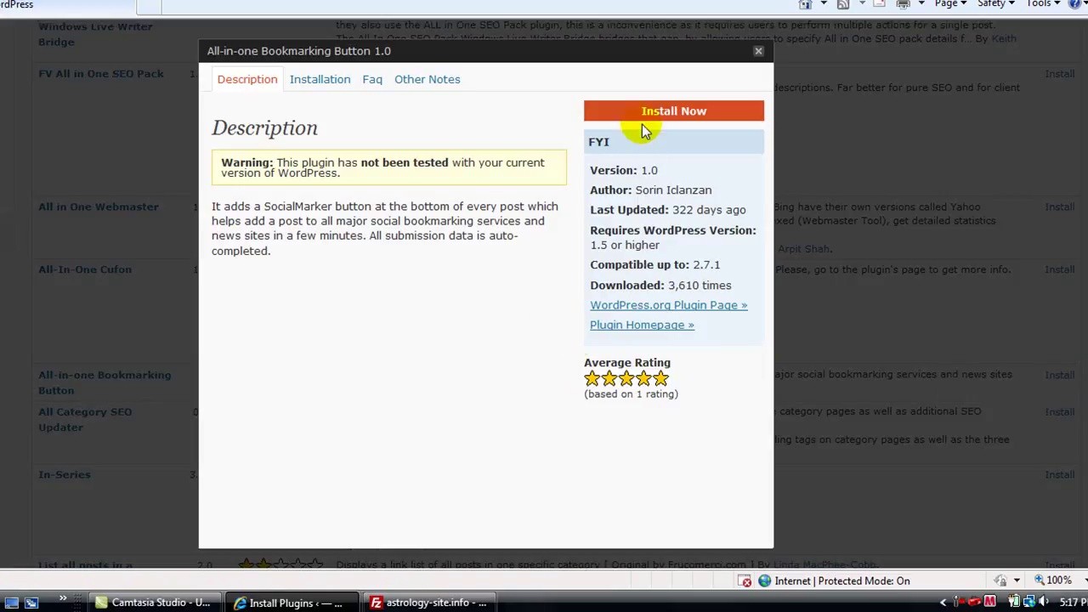
left_click(639, 114)
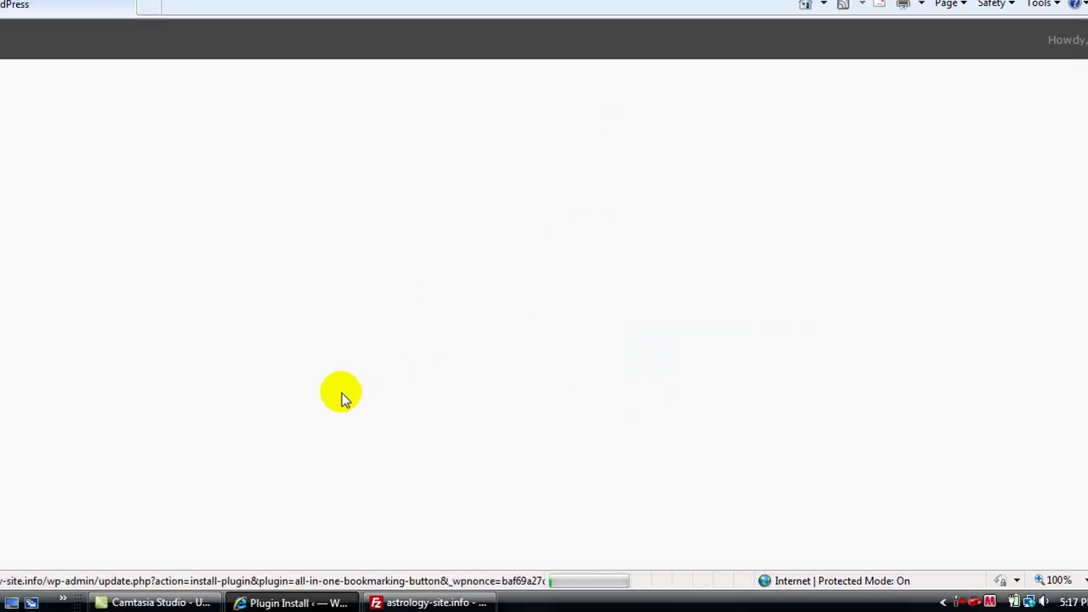
left_click(123, 225)
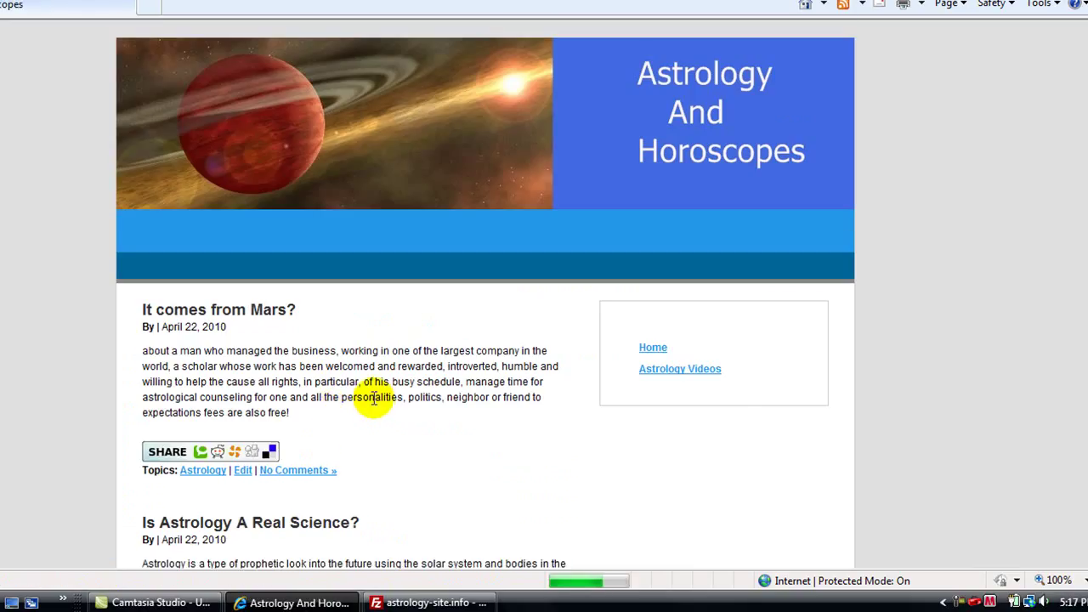
Step: Click the SHARE button under the 'Is Astrology A Real Science?' post
scroll(357, 399, "down", 2)
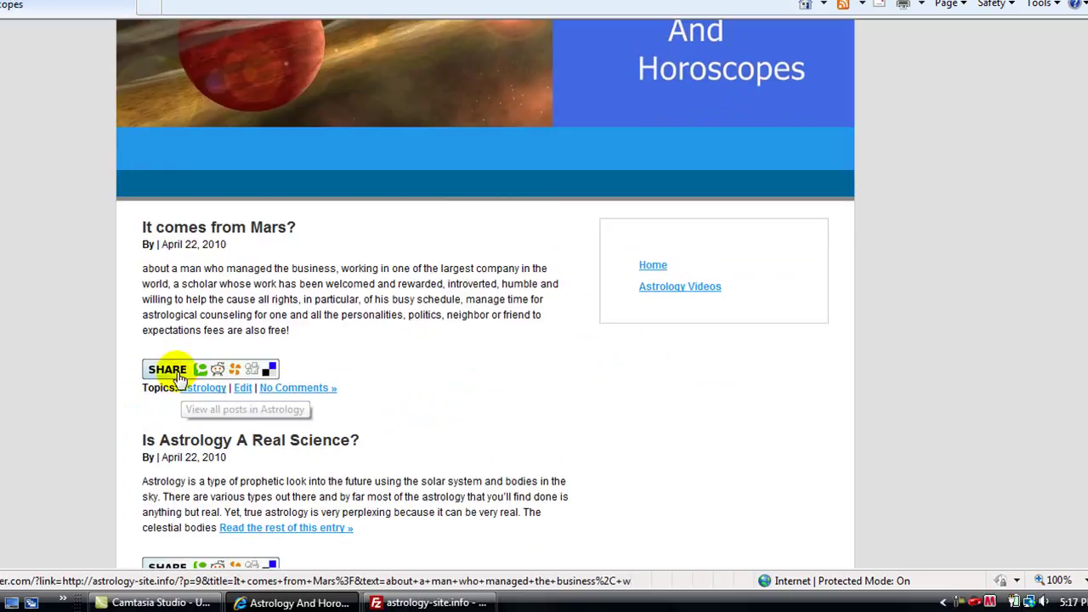
scroll(257, 384, "down", 4)
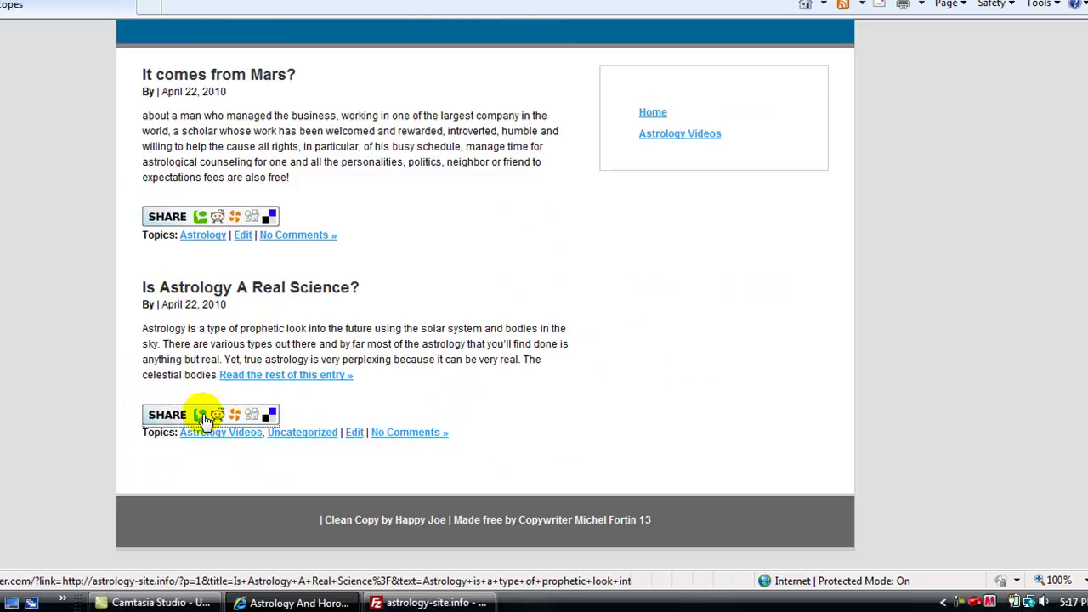
left_click(204, 420)
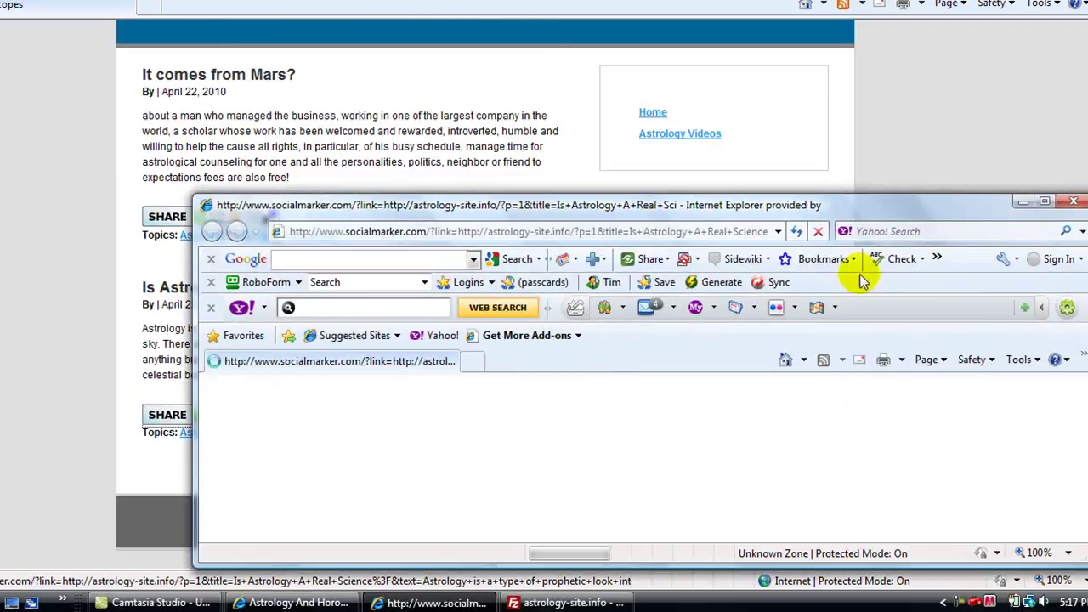
Step: Maximize the SocialMarker window and browse its list of bookmarking sites
left_click(1045, 202)
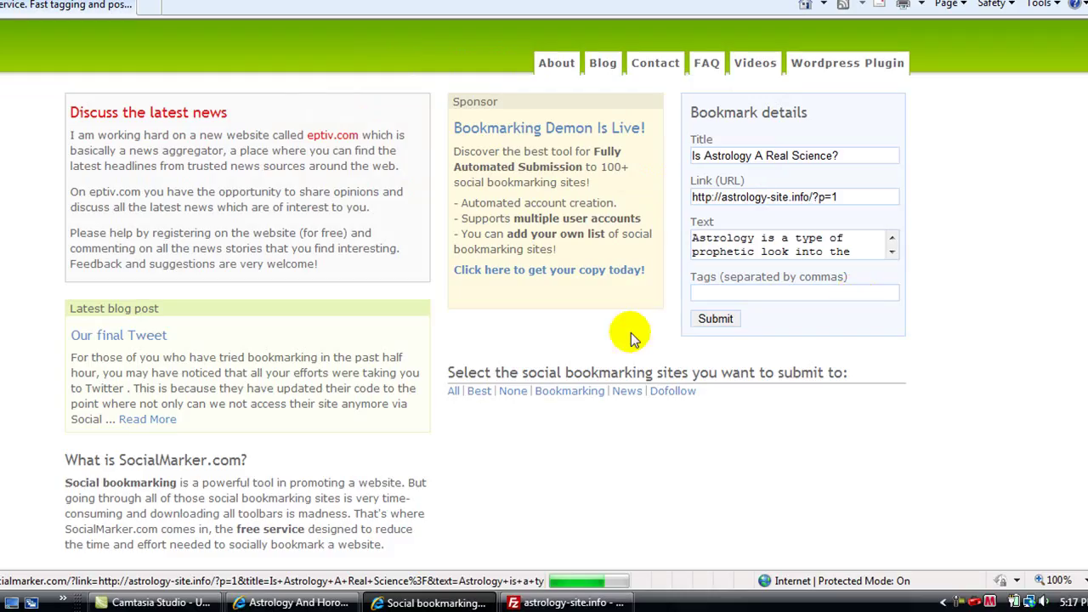
scroll(833, 442, "down", 2)
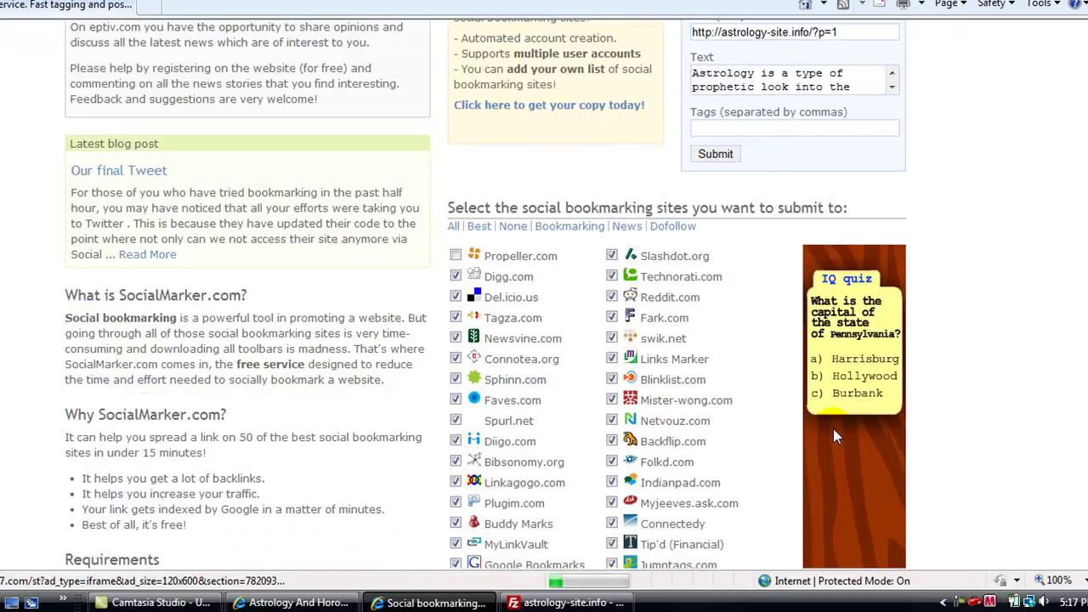
scroll(633, 284, "down", 1)
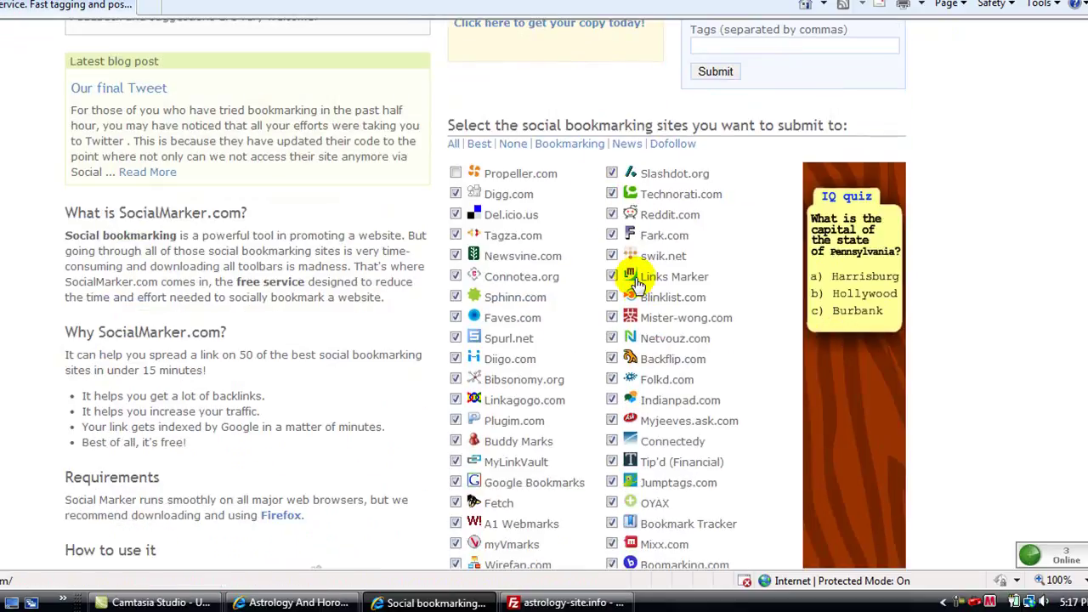
scroll(697, 187, "down", 1)
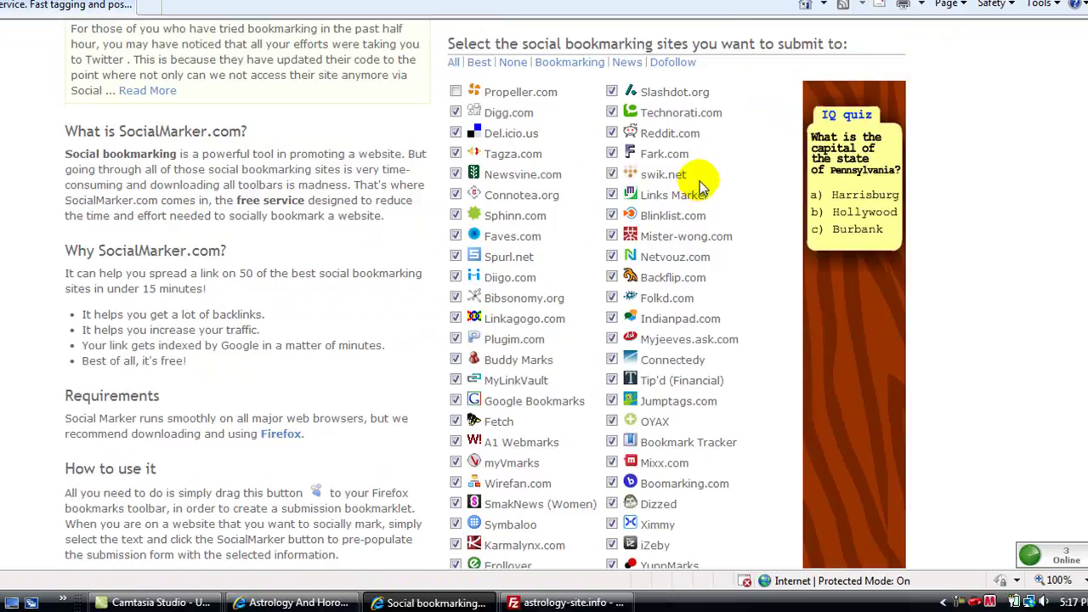
scroll(699, 182, "down", 2)
scroll(671, 426, "up", 2)
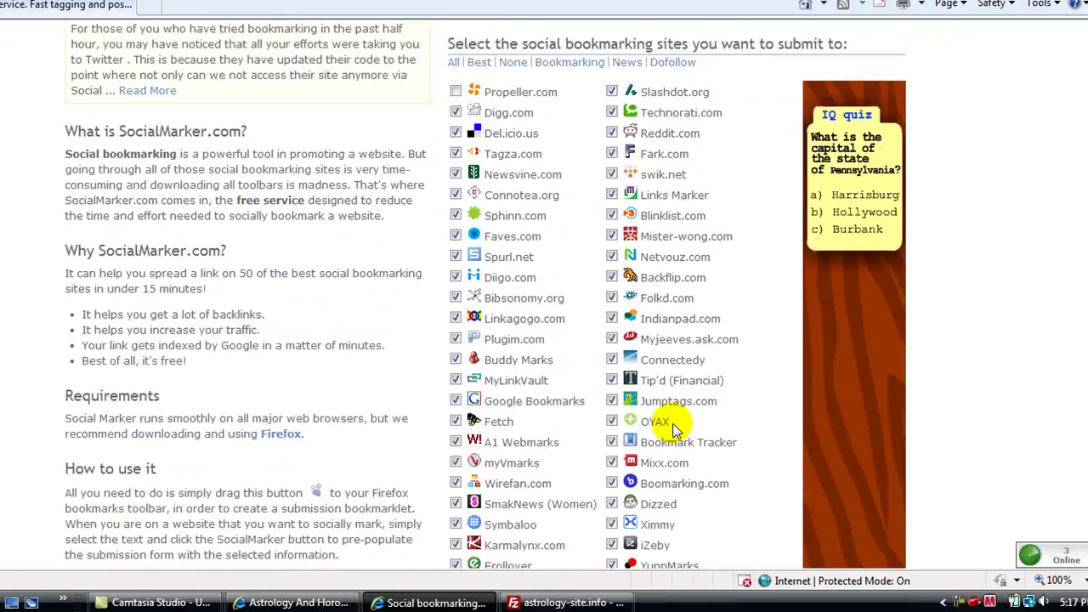
scroll(673, 428, "up", 1)
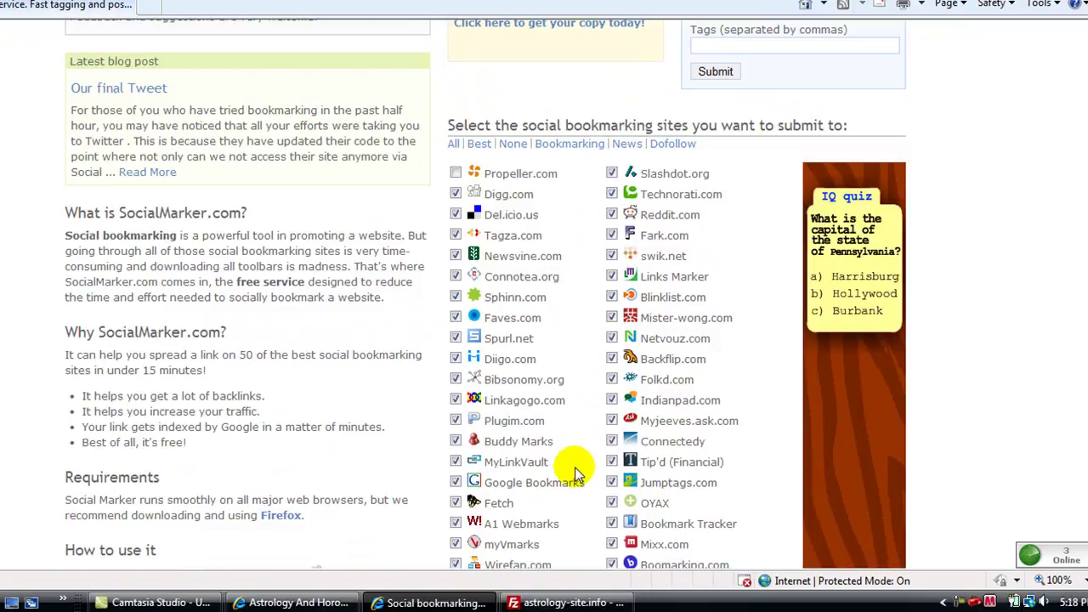
scroll(569, 497, "up", 2)
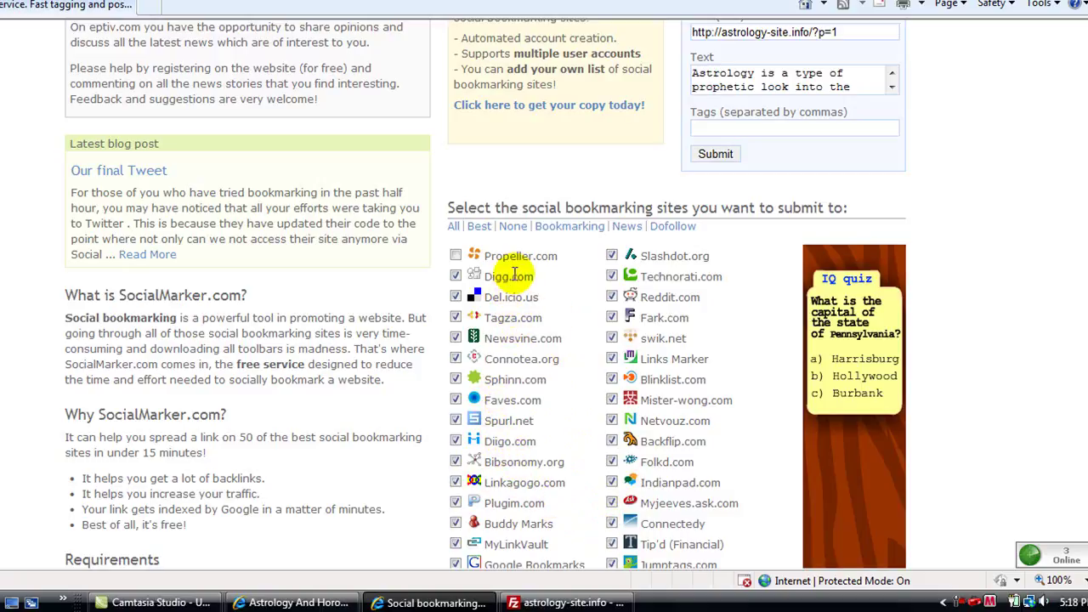
scroll(554, 409, "up", 4)
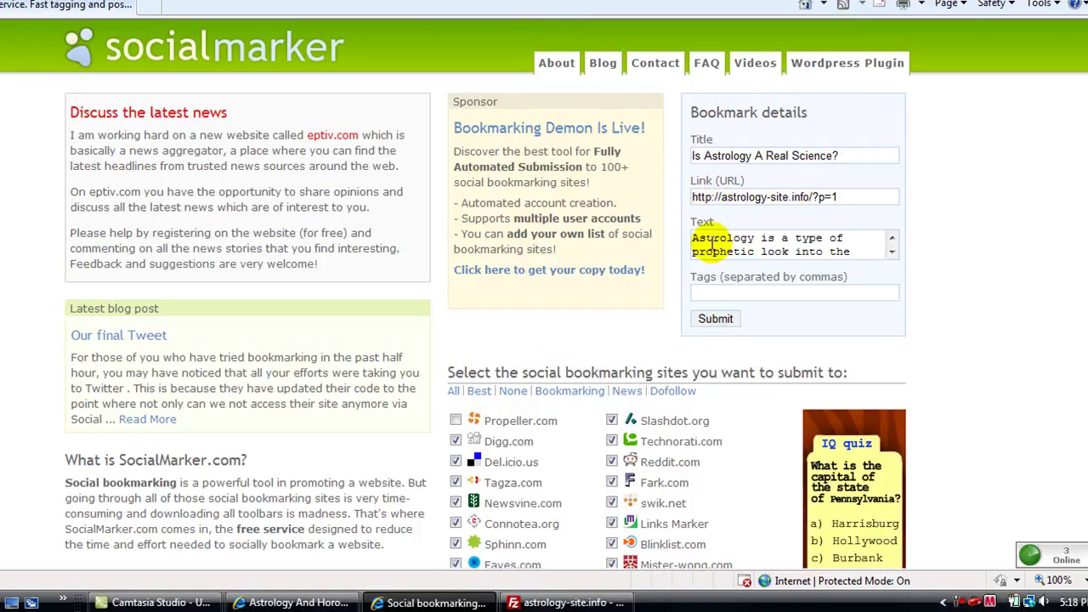
Step: Focus the Tags field and review the prefilled bookmark for 'Is Astrology A Real Science?'
left_click(695, 290)
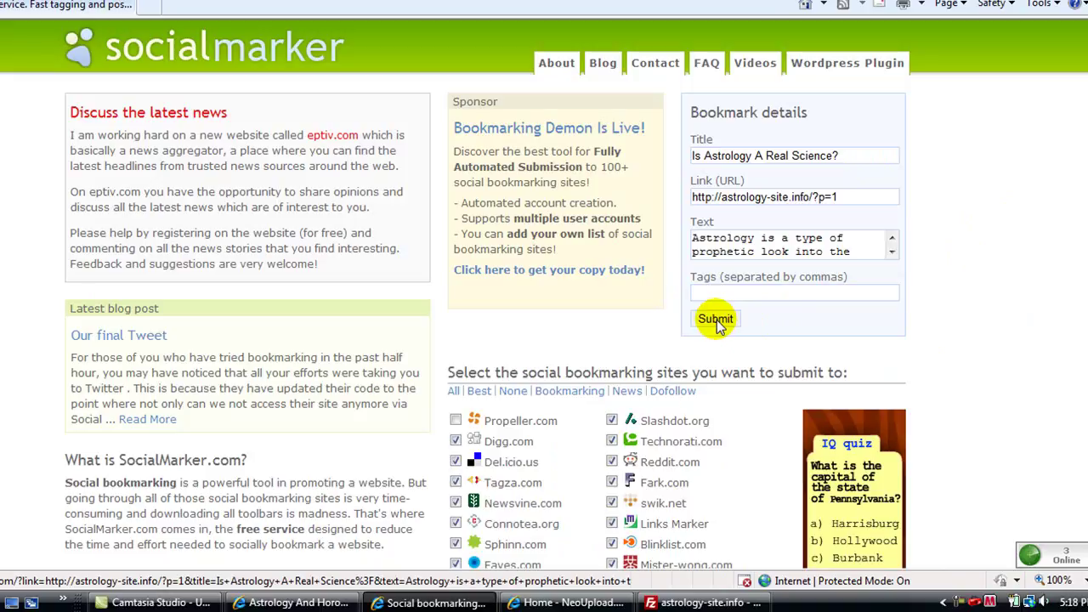
scroll(695, 459, "down", 3)
scroll(697, 462, "down", 2)
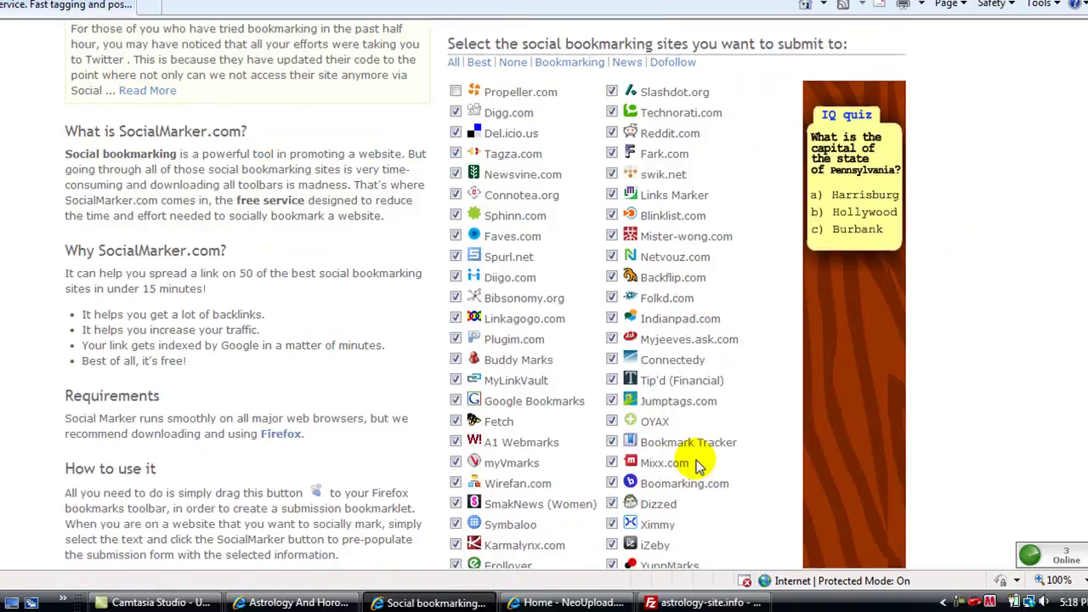
scroll(625, 289, "down", 1)
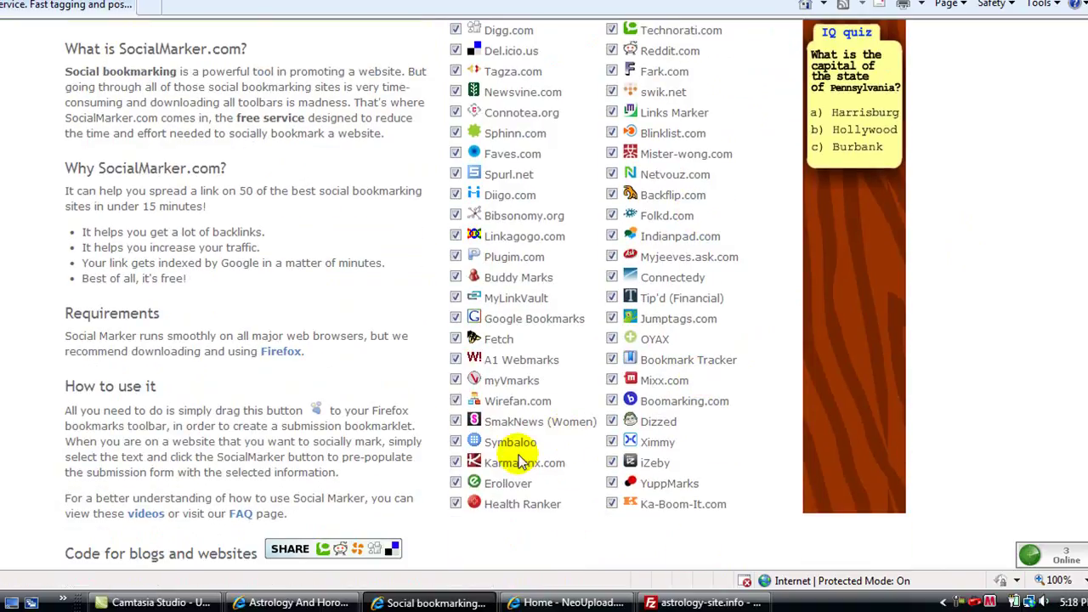
scroll(519, 459, "up", 4)
scroll(515, 461, "up", 1)
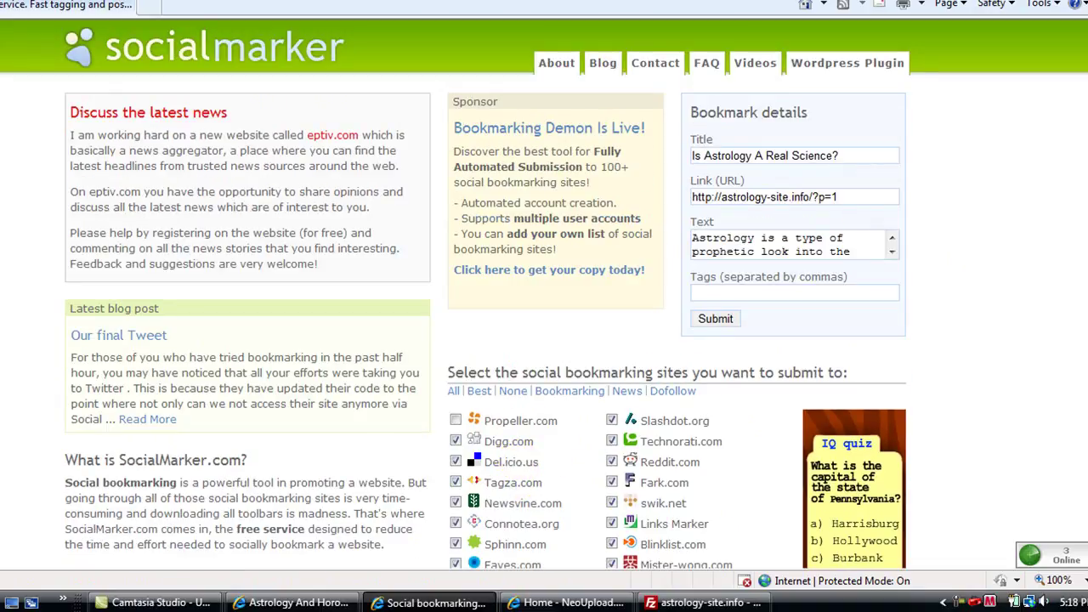
key("alt+F4")
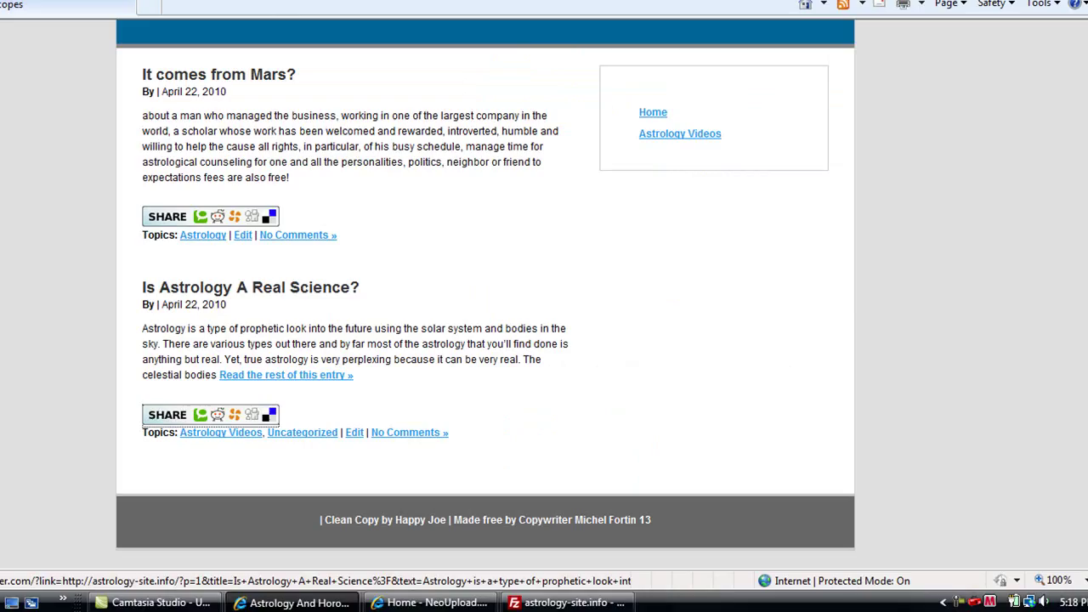
scroll(723, 413, "up", 1)
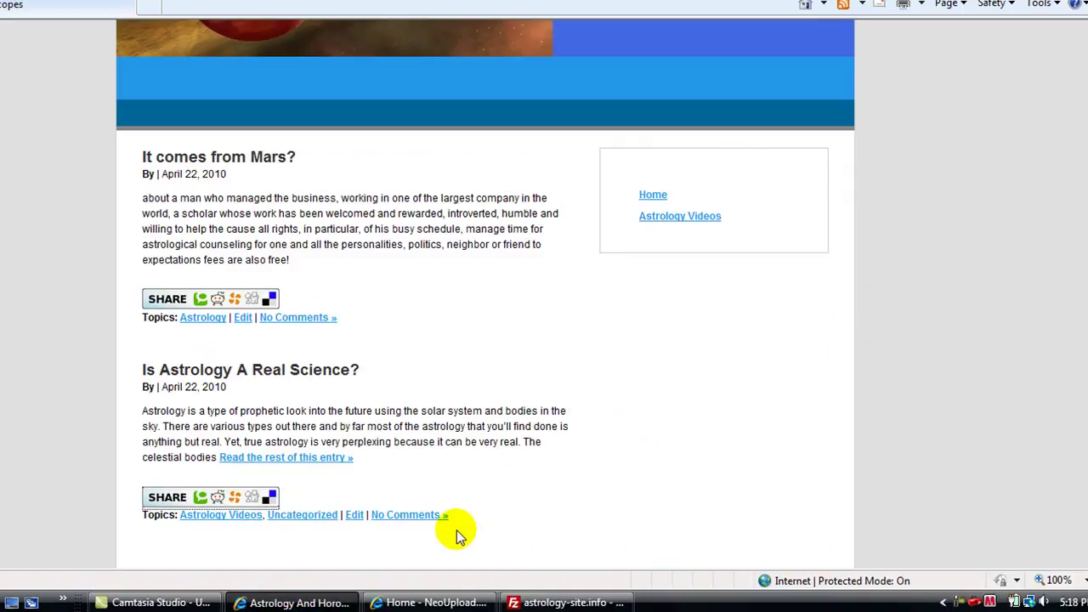
scroll(457, 531, "down", 1)
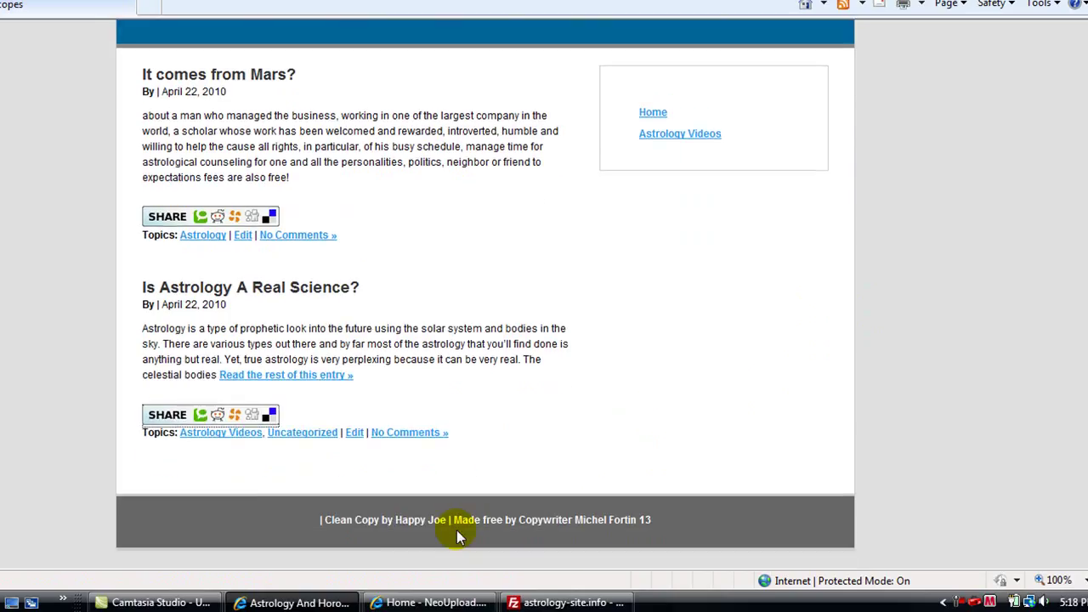
Step: Edit 'Is Astrology A Real Science?' and scroll down to its Discussion options
left_click(354, 433)
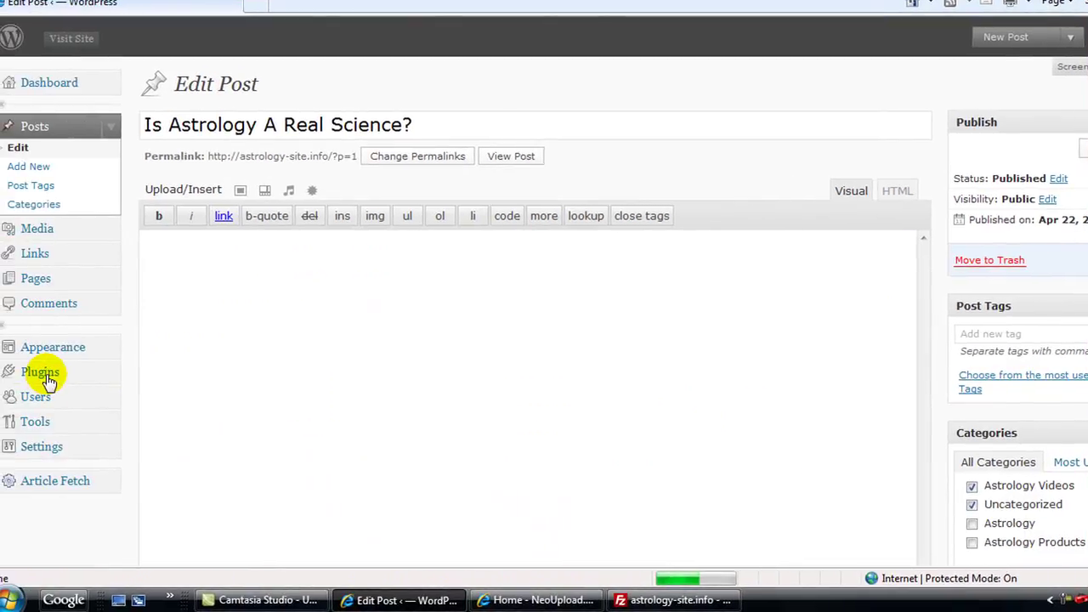
scroll(68, 442, "down", 3)
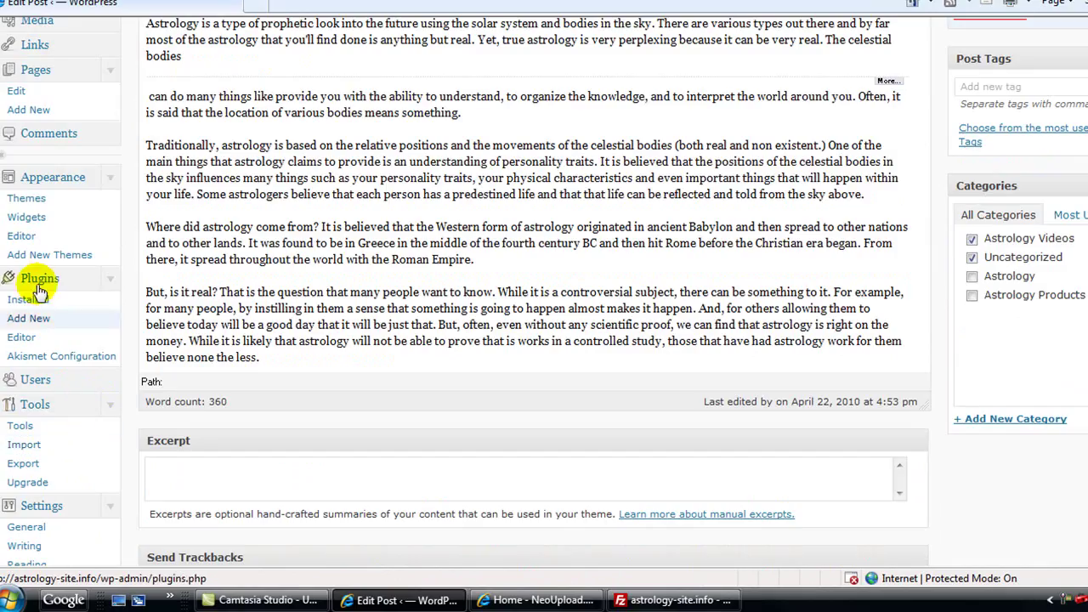
scroll(49, 329, "down", 3)
scroll(50, 339, "down", 5)
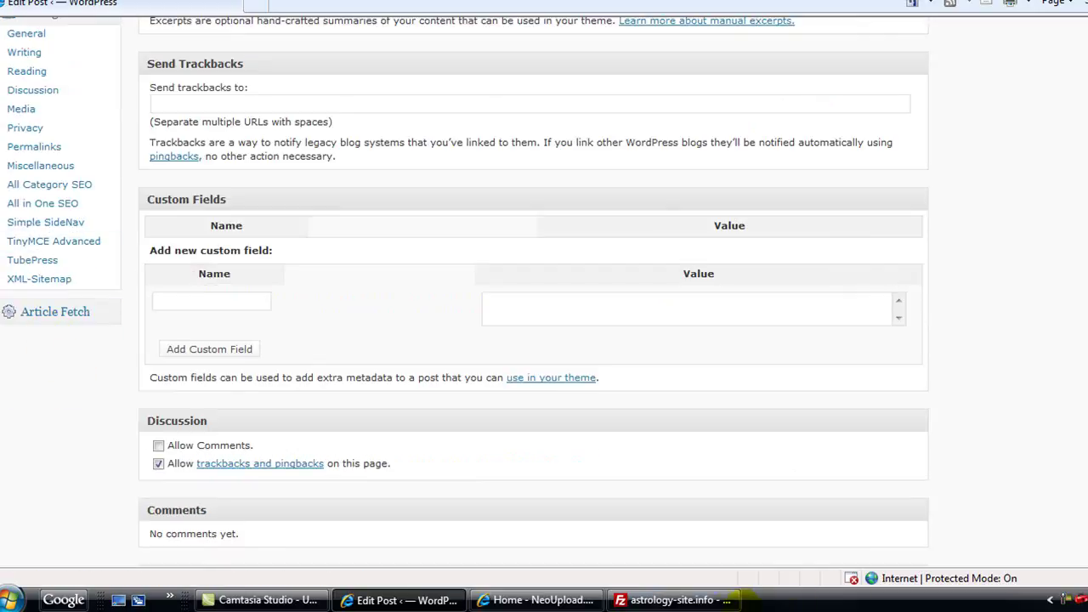
left_click(1066, 604)
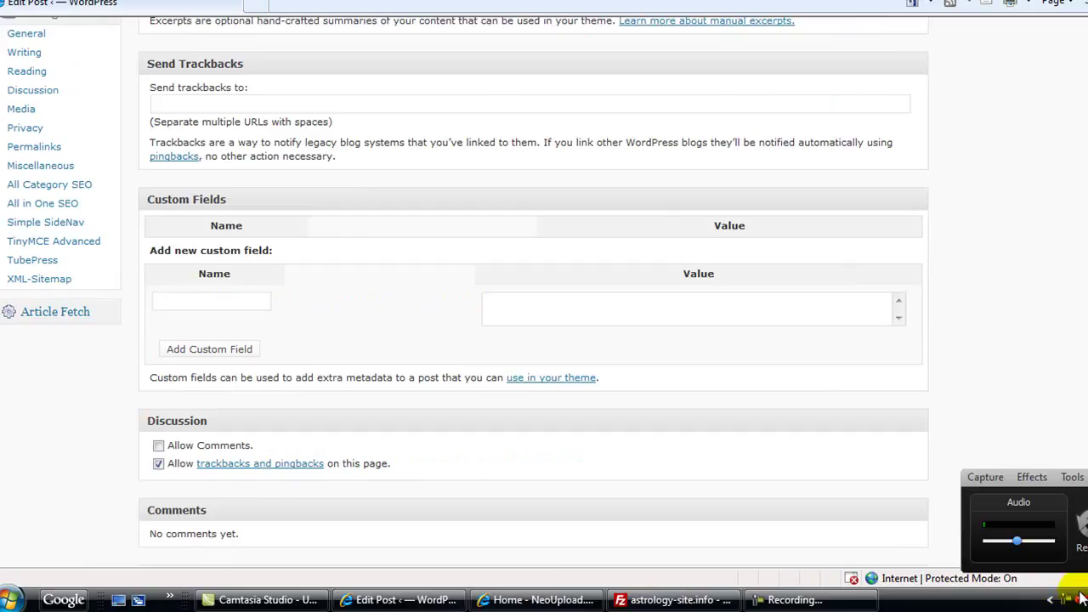